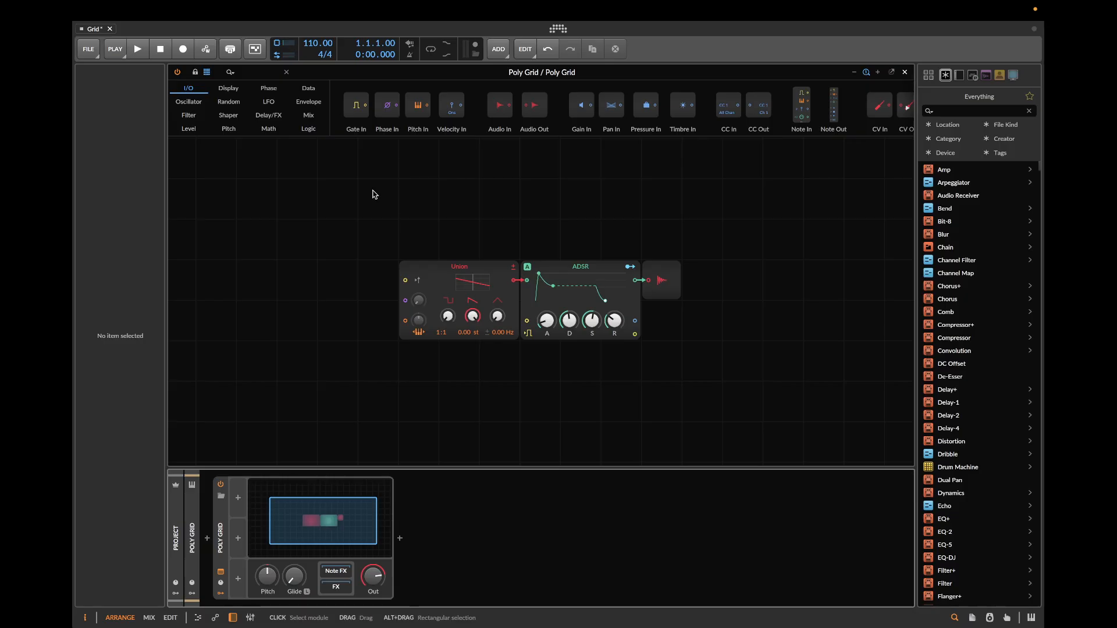
- Replace the Union and ADSR modules with a Sine oscillator feeding the Audio Out, and set its ratio to 1:4
{"action": "left_click_drag", "start_coordinate": [373, 190], "coordinate": [574, 357]}
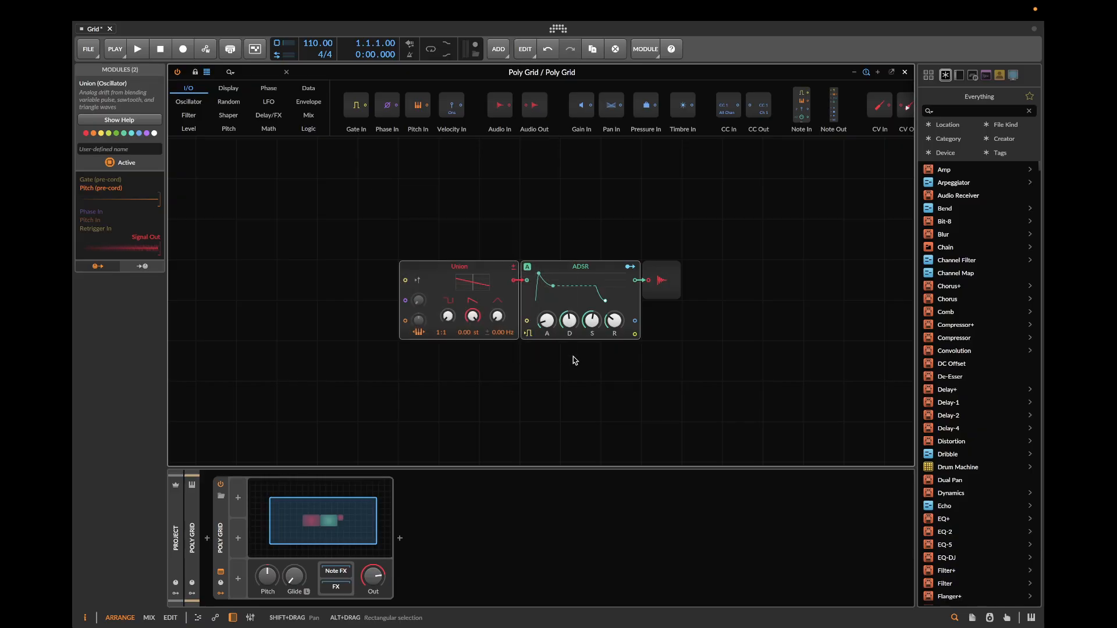
{"action": "key", "text": "Delete"}
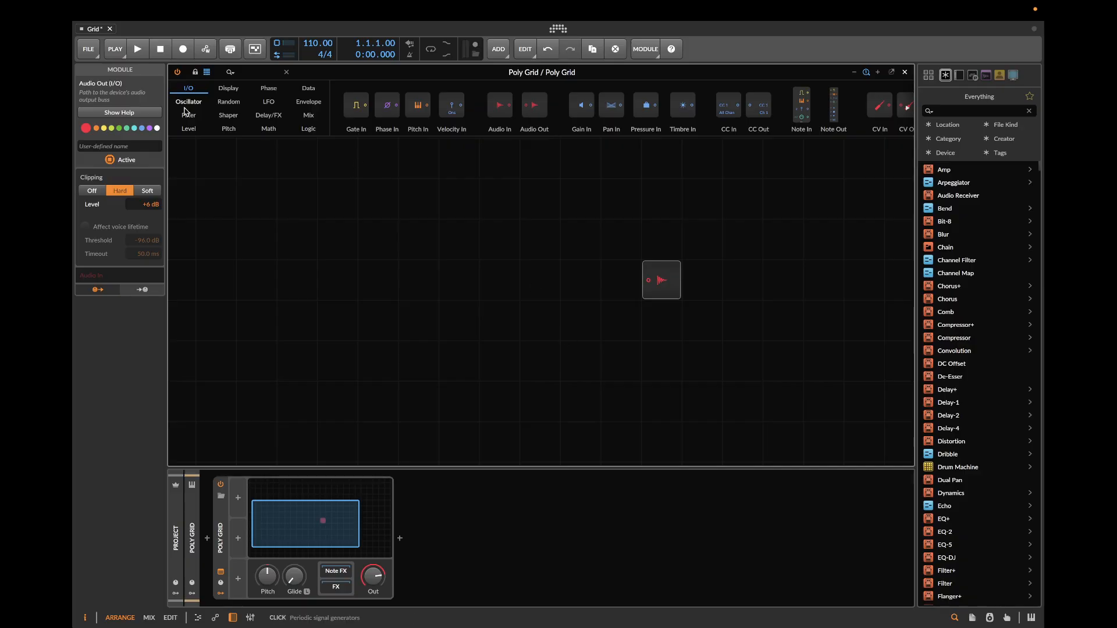
{"action": "left_click", "coordinate": [188, 102]}
{"action": "left_click_drag", "start_coordinate": [487, 105], "coordinate": [653, 285]}
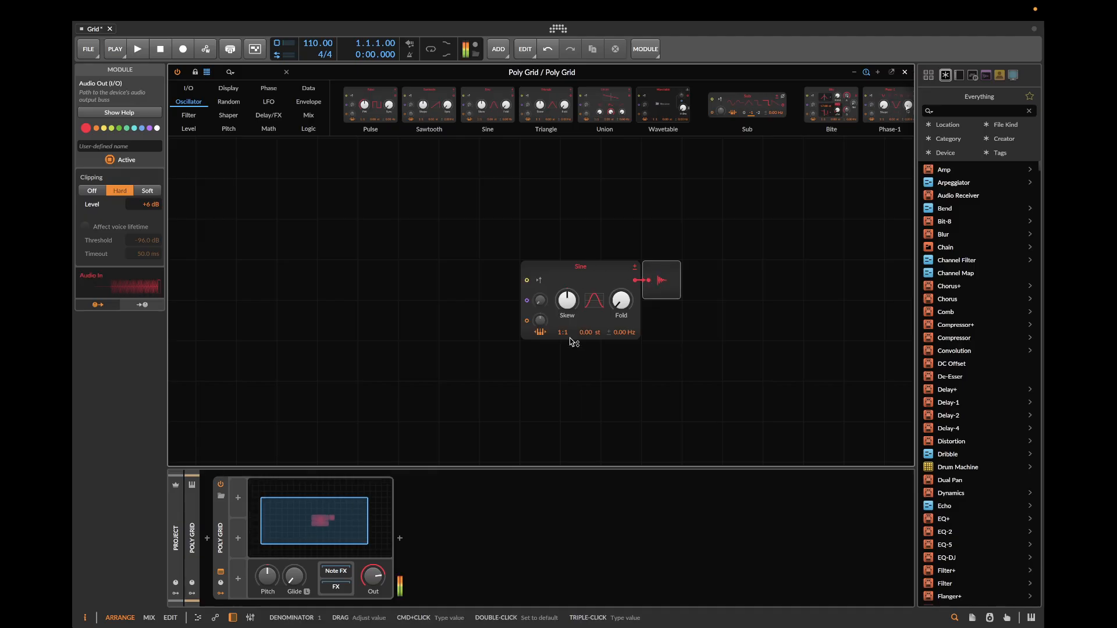
{"action": "left_click_drag", "start_coordinate": [564, 335], "coordinate": [563, 329]}
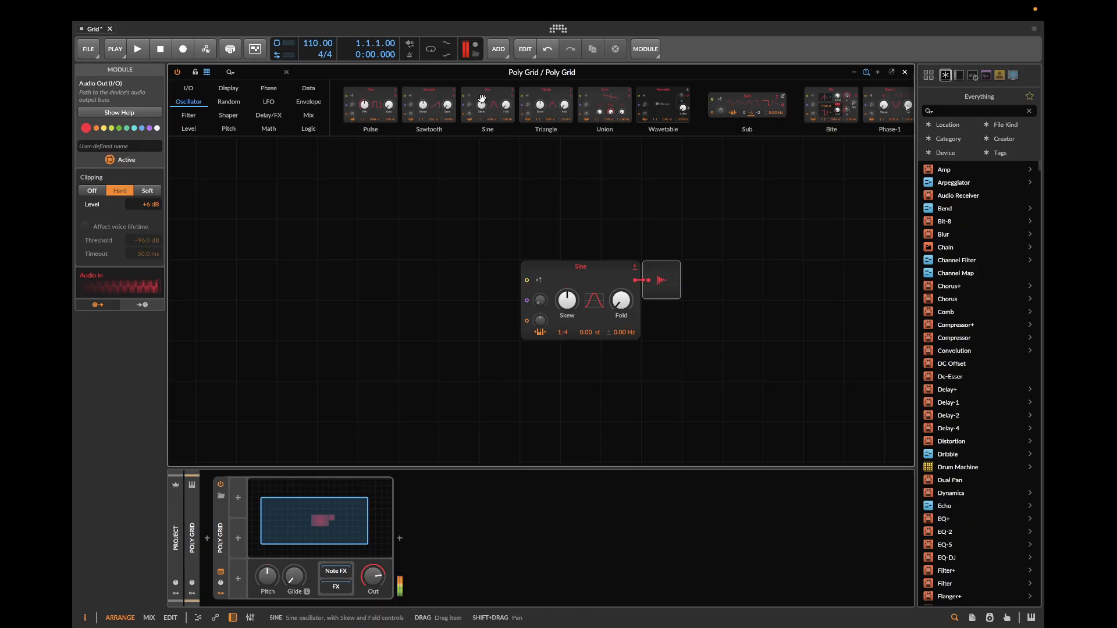
- Modulate the Sine's phase with a second Sine and insert a Pinch module between them, with its amount at 24 %
{"action": "left_click_drag", "start_coordinate": [482, 99], "coordinate": [539, 300]}
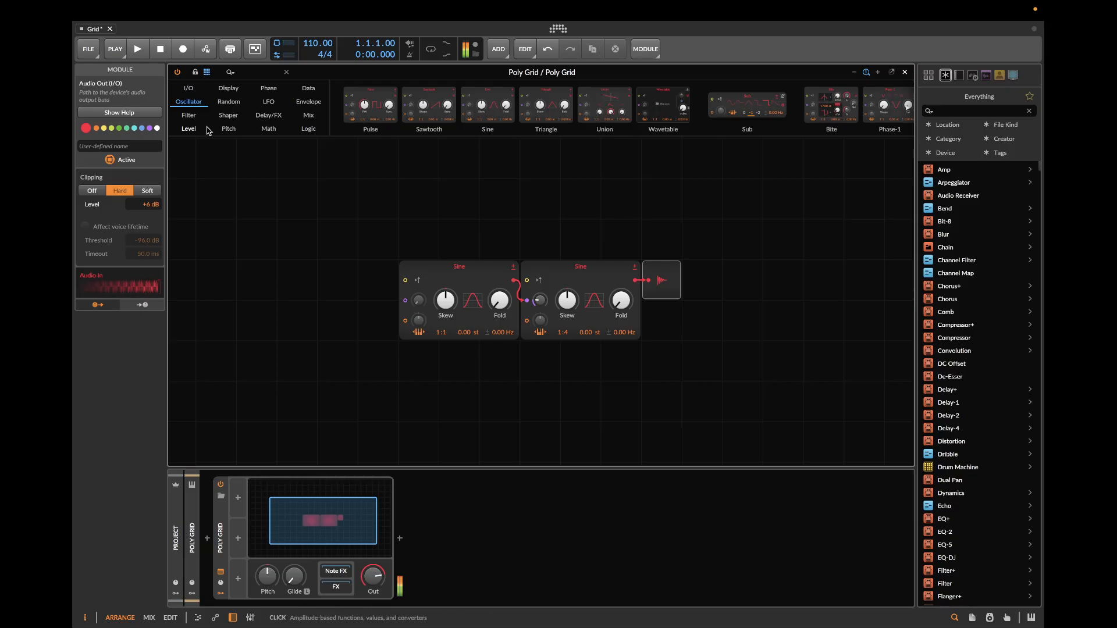
{"action": "left_click", "coordinate": [268, 88]}
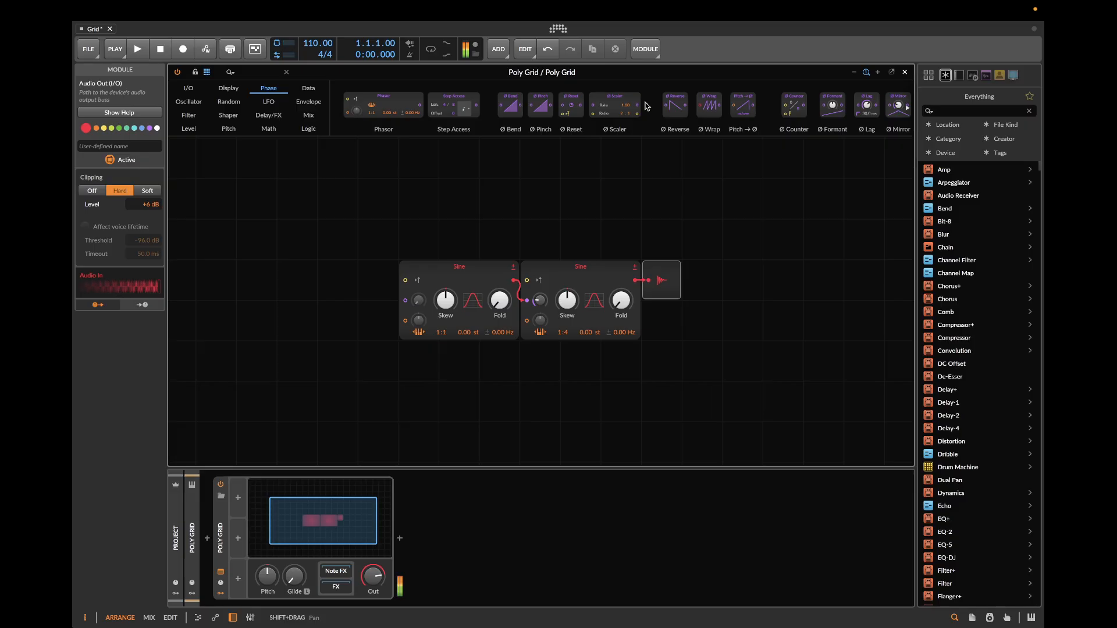
{"action": "scroll", "coordinate": [647, 106], "scroll_direction": "down", "scroll_amount": 2}
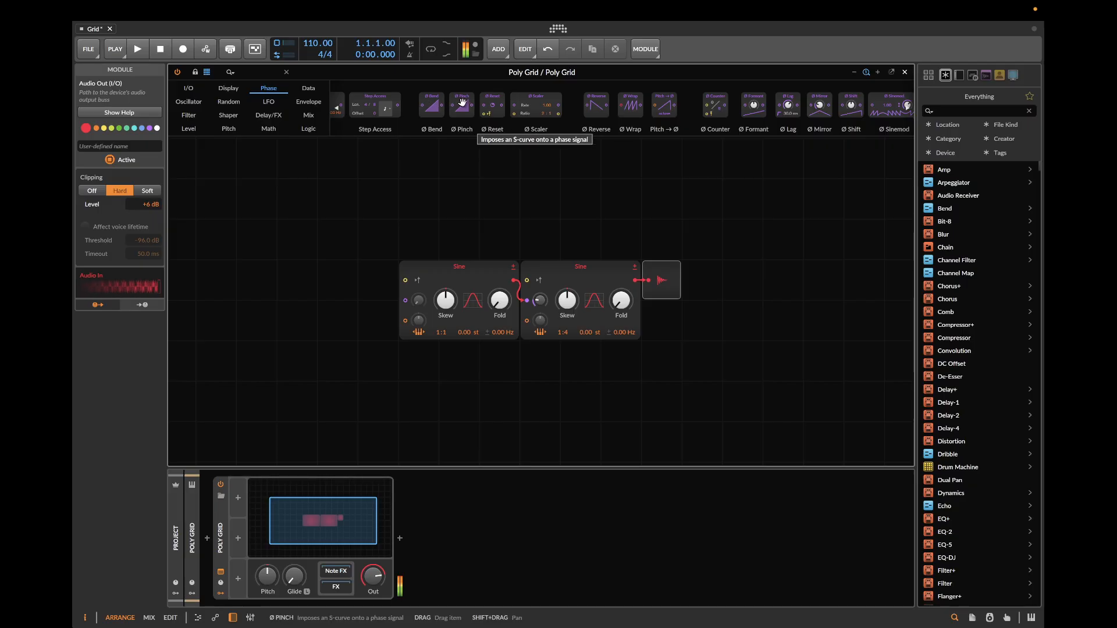
{"action": "left_click_drag", "start_coordinate": [463, 104], "coordinate": [531, 349]}
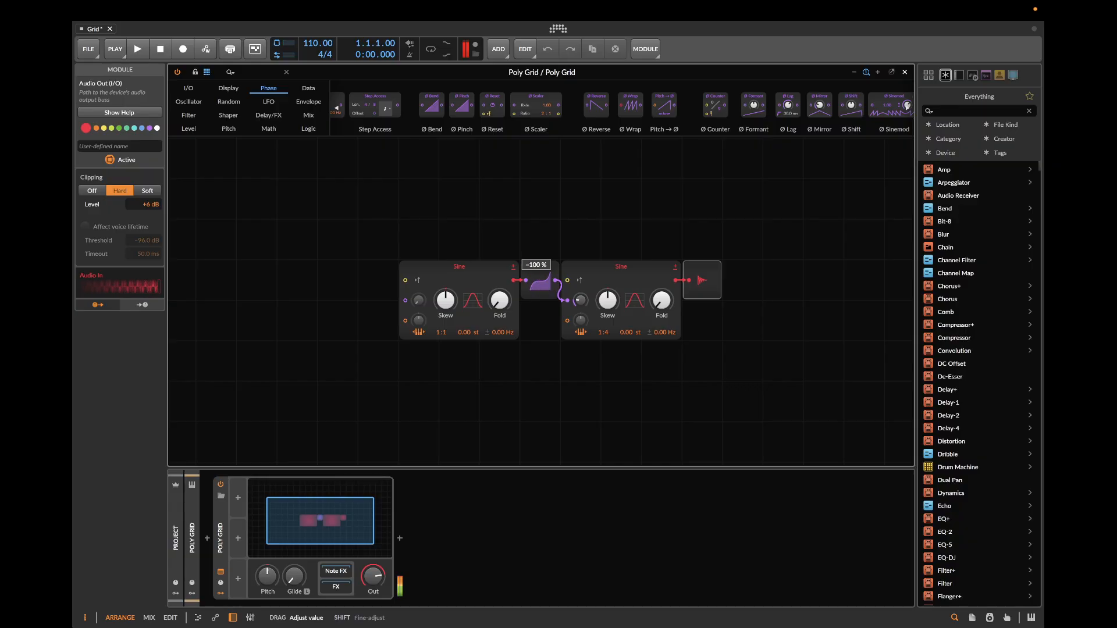
{"action": "left_click_drag", "start_coordinate": [530, 291], "coordinate": [530, 238]}
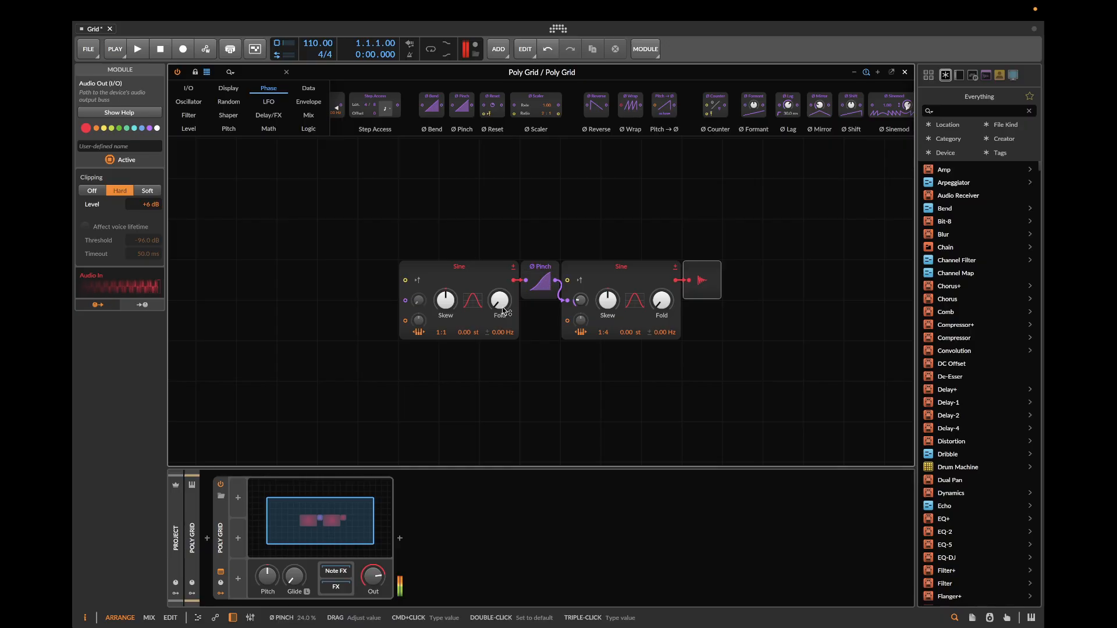
- Set the modulating Sine's ratio to 1:2, trying out its Fold amount and resetting it to default
{"action": "left_click_drag", "start_coordinate": [504, 309], "coordinate": [504, 264]}
{"action": "key", "text": "ctrl+z"}
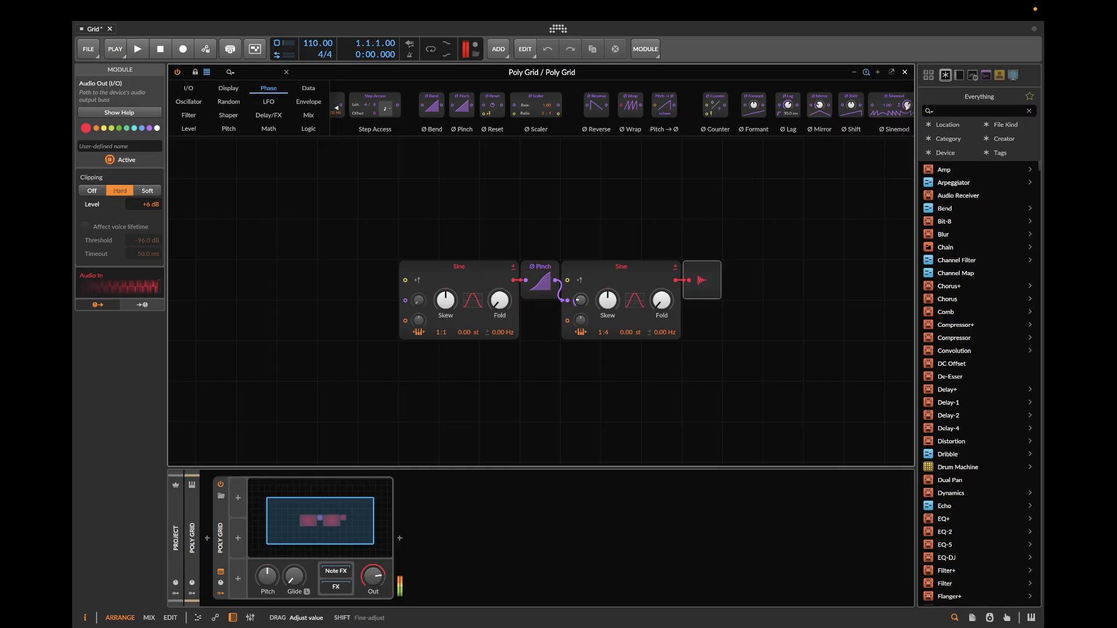
{"action": "left_click_drag", "start_coordinate": [438, 333], "coordinate": [445, 355]}
{"action": "left_click_drag", "start_coordinate": [500, 299], "coordinate": [550, 282]}
{"action": "double_click", "coordinate": [499, 299]}
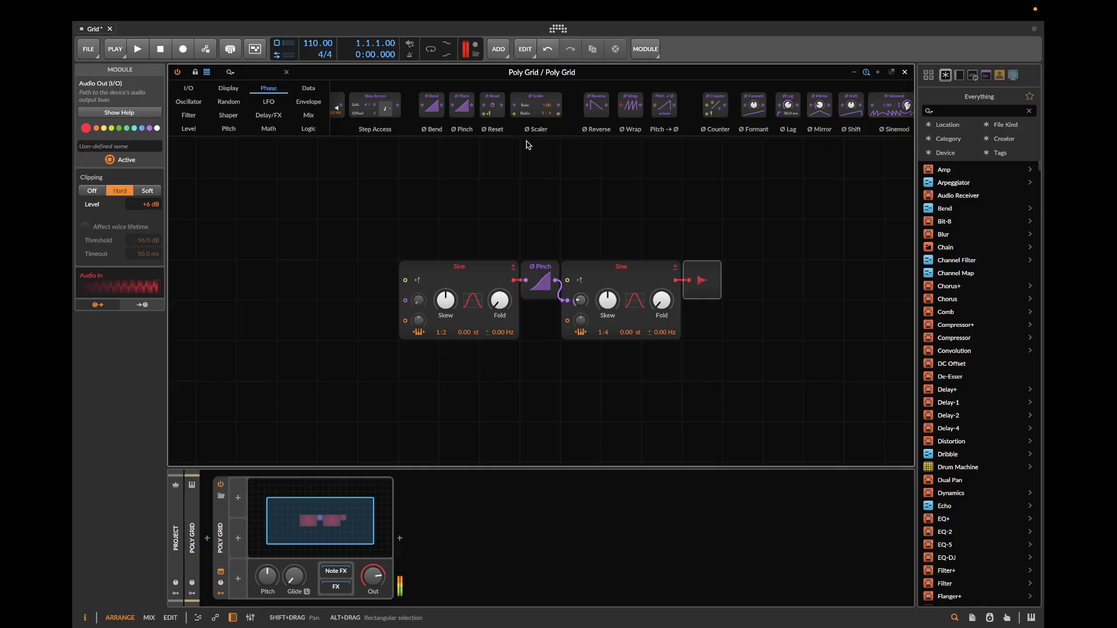
- Insert a Phasor before the Pinch, and set the ratios to 1:3 for the modulating Sine, 1:2 for the Phasor and 1:5 for the output Sine
{"action": "scroll", "coordinate": [388, 115], "scroll_direction": "up", "scroll_amount": 2}
{"action": "mouse_move", "coordinate": [387, 115]}
{"action": "left_mouse_down"}
{"action": "mouse_move", "coordinate": [424, 107]}
{"action": "mouse_move", "coordinate": [527, 291]}
{"action": "left_mouse_up"}
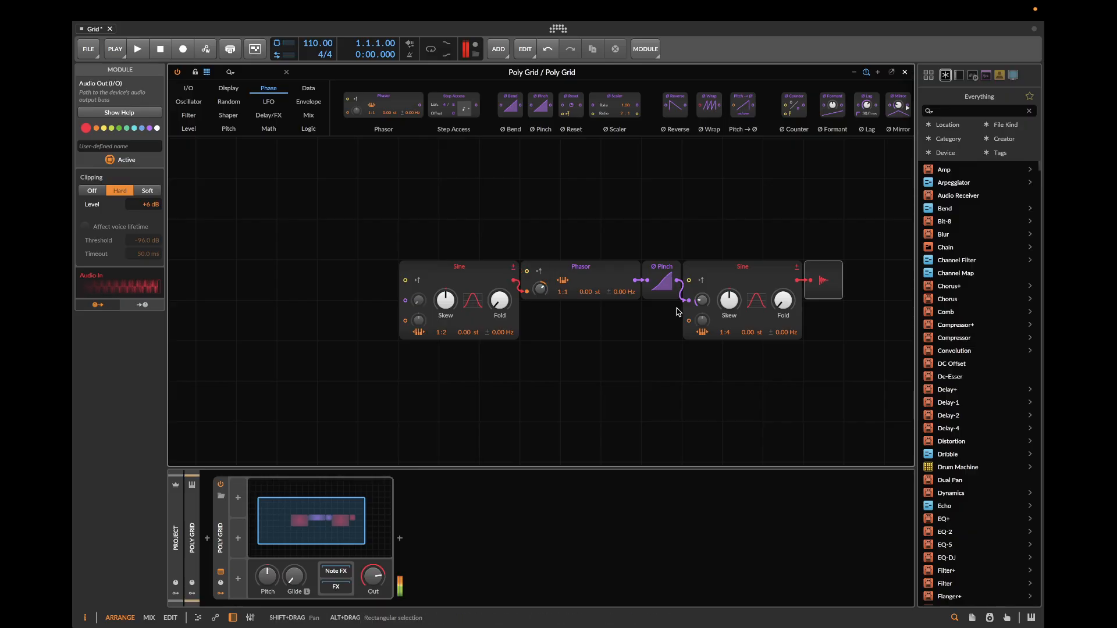
{"action": "left_click_drag", "start_coordinate": [661, 281], "coordinate": [662, 278]}
{"action": "left_click_drag", "start_coordinate": [565, 298], "coordinate": [500, 306]}
{"action": "left_click_drag", "start_coordinate": [702, 300], "coordinate": [702, 311]}
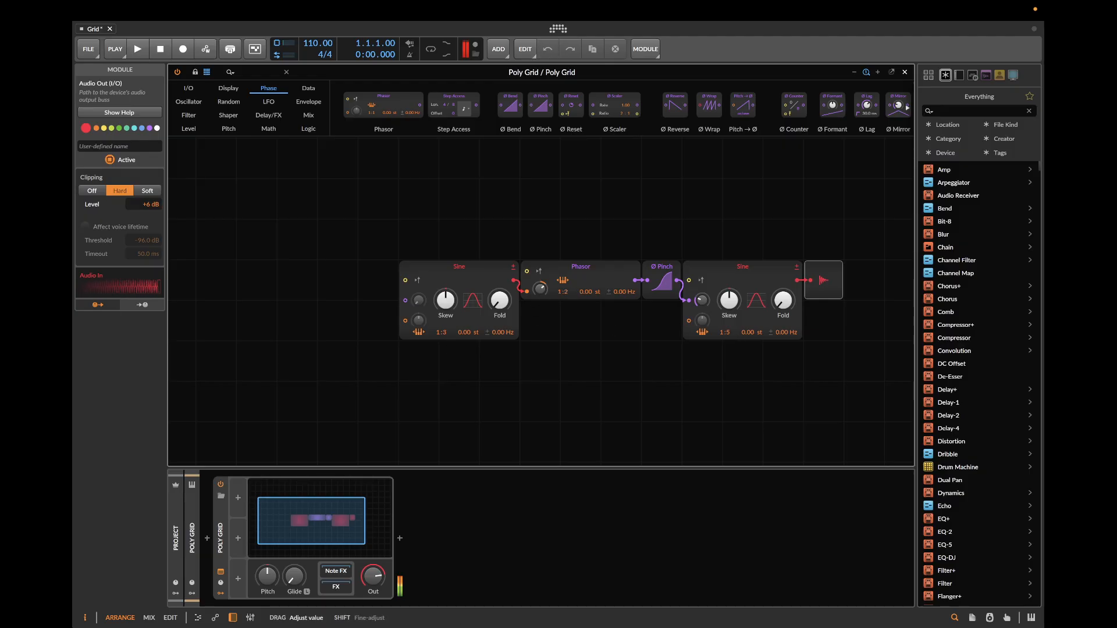
- Try higher Phasor ratios, settle on 1:1 with a 2.00 st pitch offset, and adjust the Pinch amount
{"action": "left_click_drag", "start_coordinate": [728, 300], "coordinate": [732, 303]}
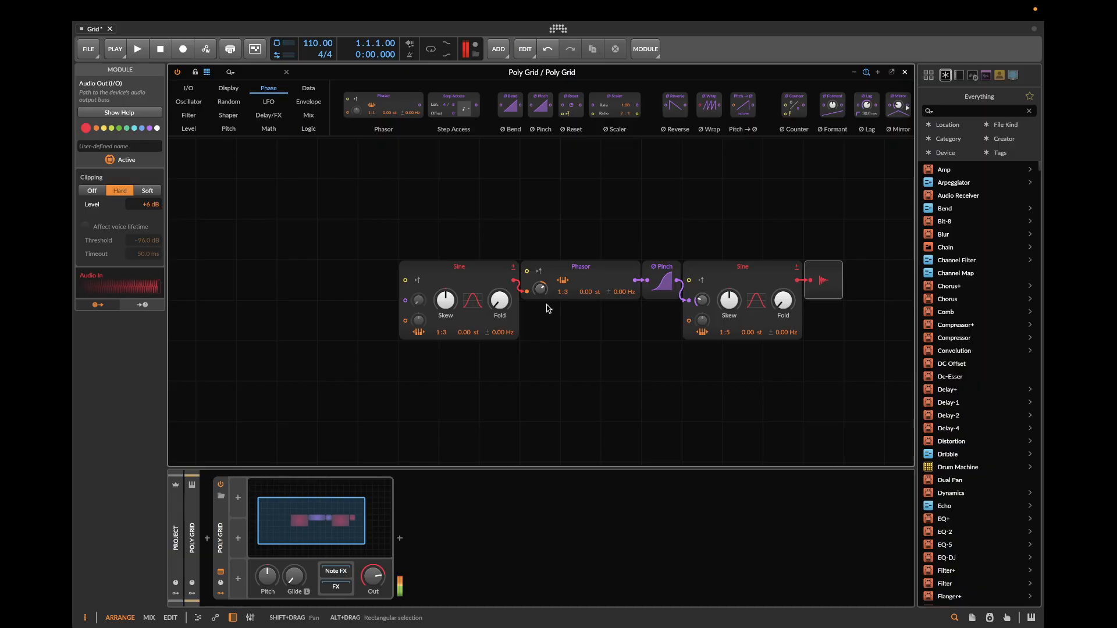
{"action": "left_click_drag", "start_coordinate": [566, 292], "coordinate": [566, 290]}
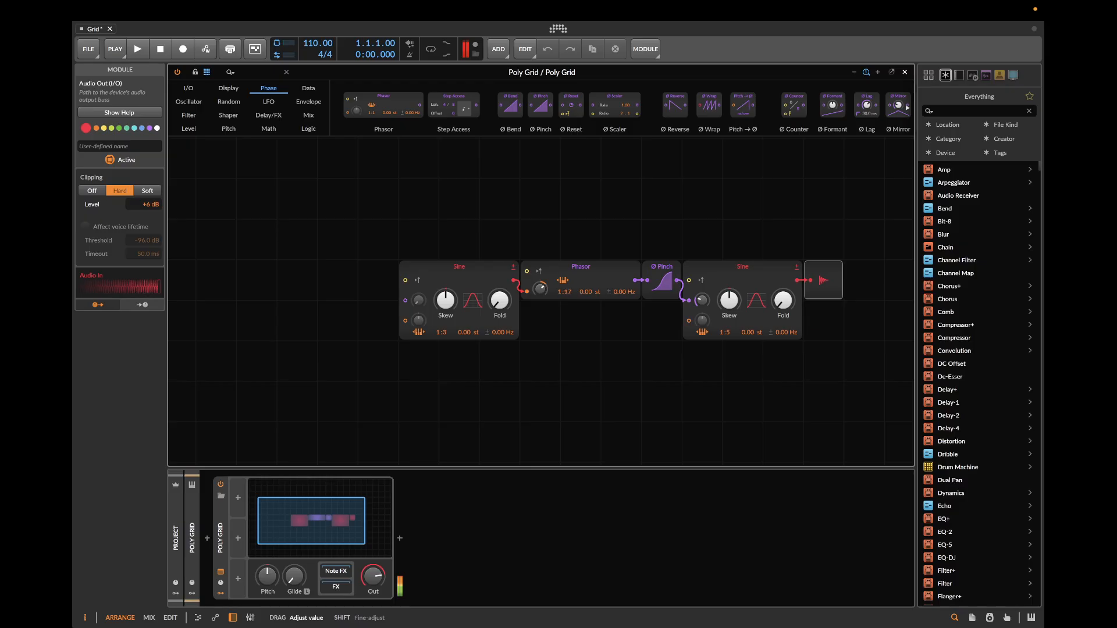
{"action": "left_click_drag", "start_coordinate": [541, 291], "coordinate": [591, 291]}
{"action": "left_click_drag", "start_coordinate": [661, 283], "coordinate": [661, 271]}
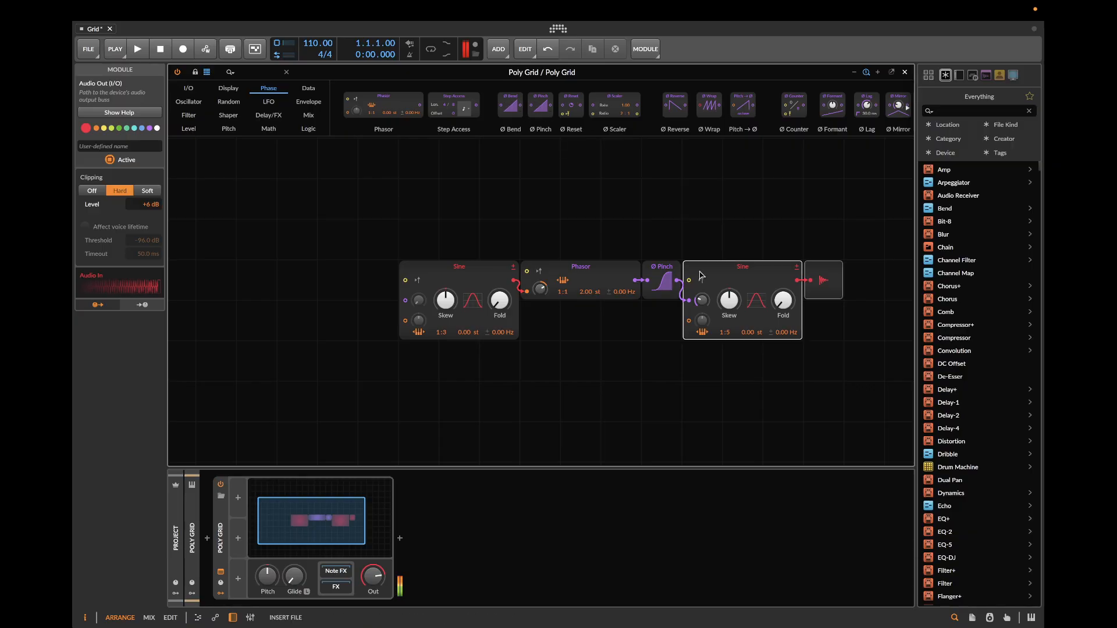
- Add a second Pinch between the first Pinch and the output Sine, trying out its amount and undoing that change
{"action": "key", "text": "ctrl+z"}
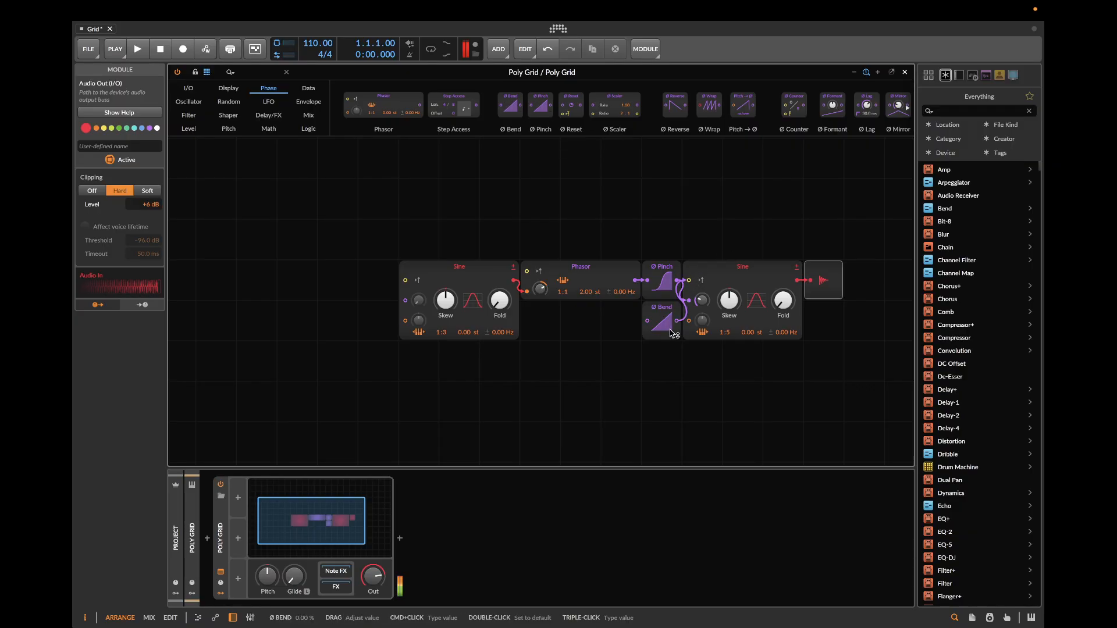
{"action": "left_click_drag", "start_coordinate": [541, 104], "coordinate": [659, 265]}
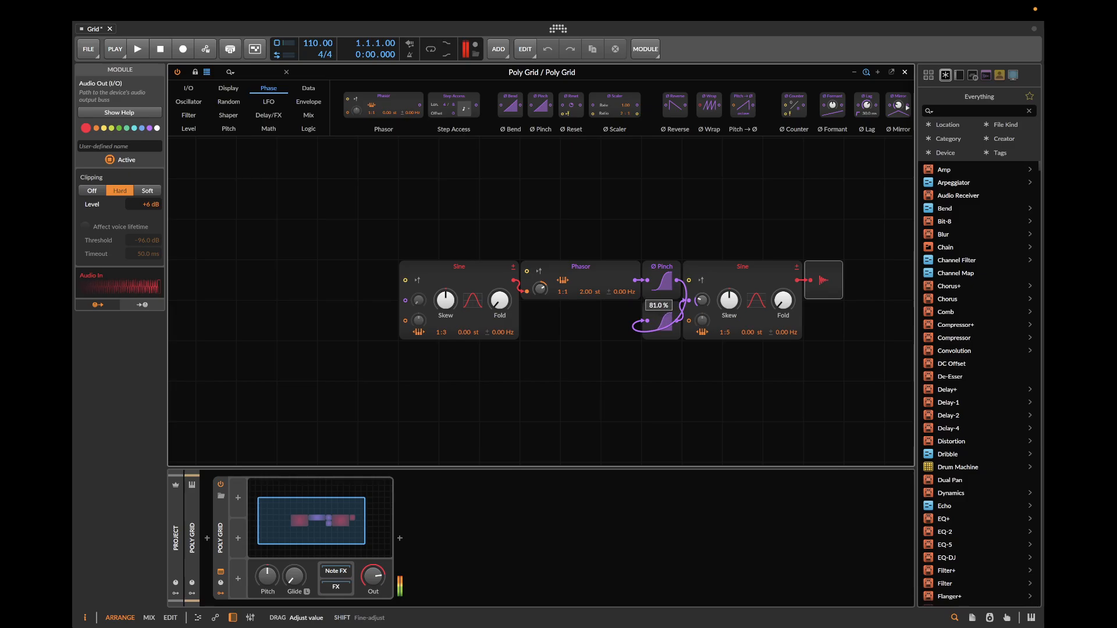
{"action": "left_click_drag", "start_coordinate": [660, 325], "coordinate": [660, 324]}
{"action": "key", "text": "ctrl+z"}
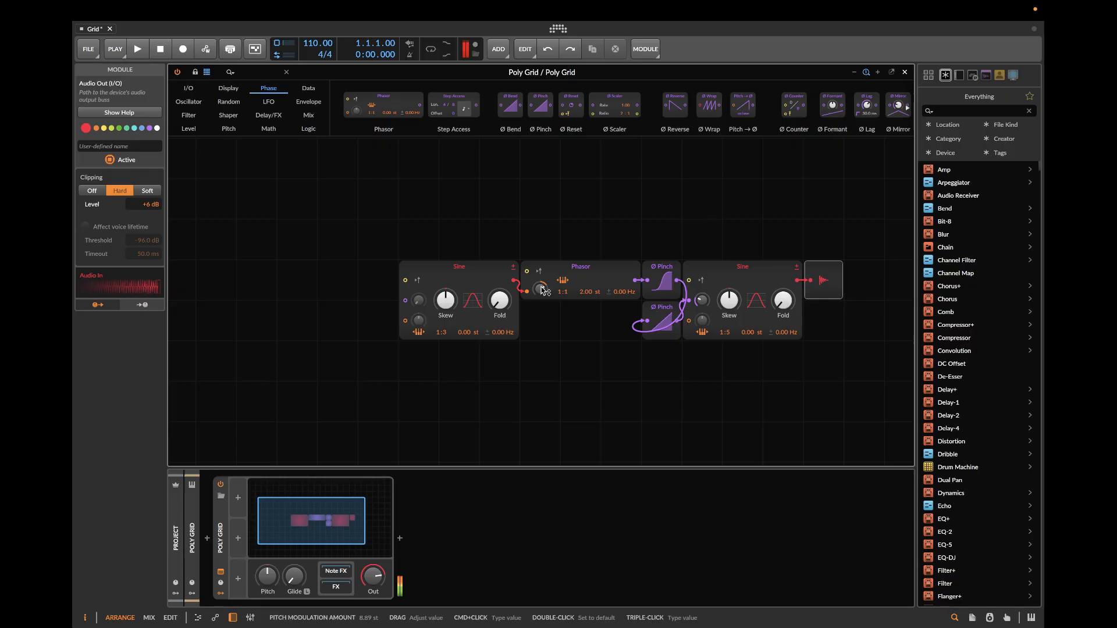
- Turn the Phasor's pitch modulation negative, set the modulating Sine's ratio to 1:8, and raise its Fold
{"action": "left_click_drag", "start_coordinate": [540, 290], "coordinate": [540, 294]}
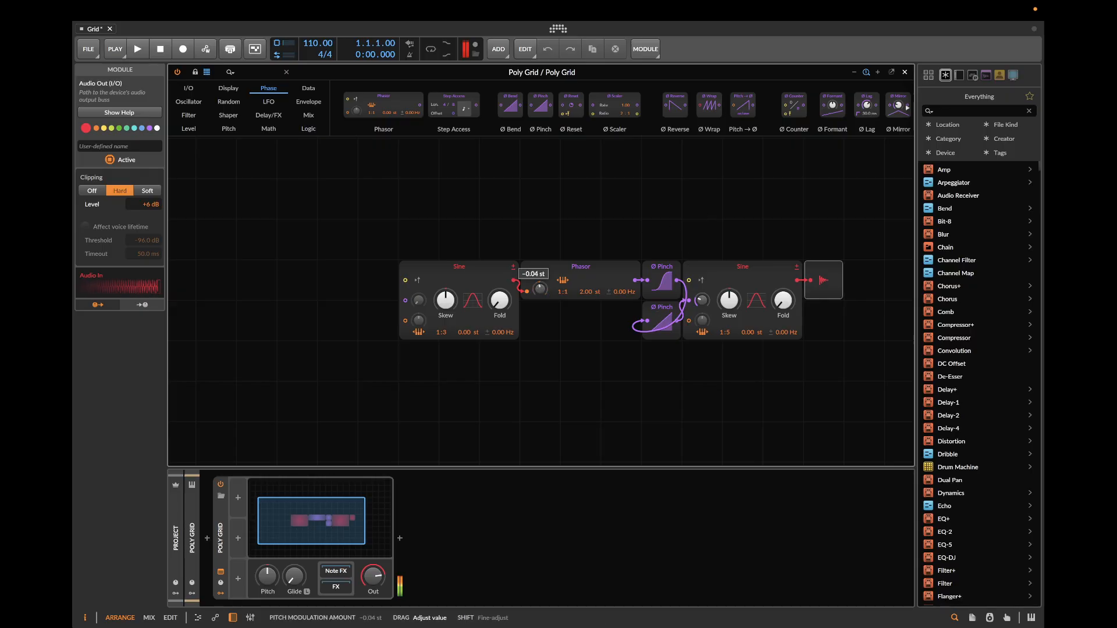
{"action": "left_click_drag", "start_coordinate": [445, 335], "coordinate": [445, 328]}
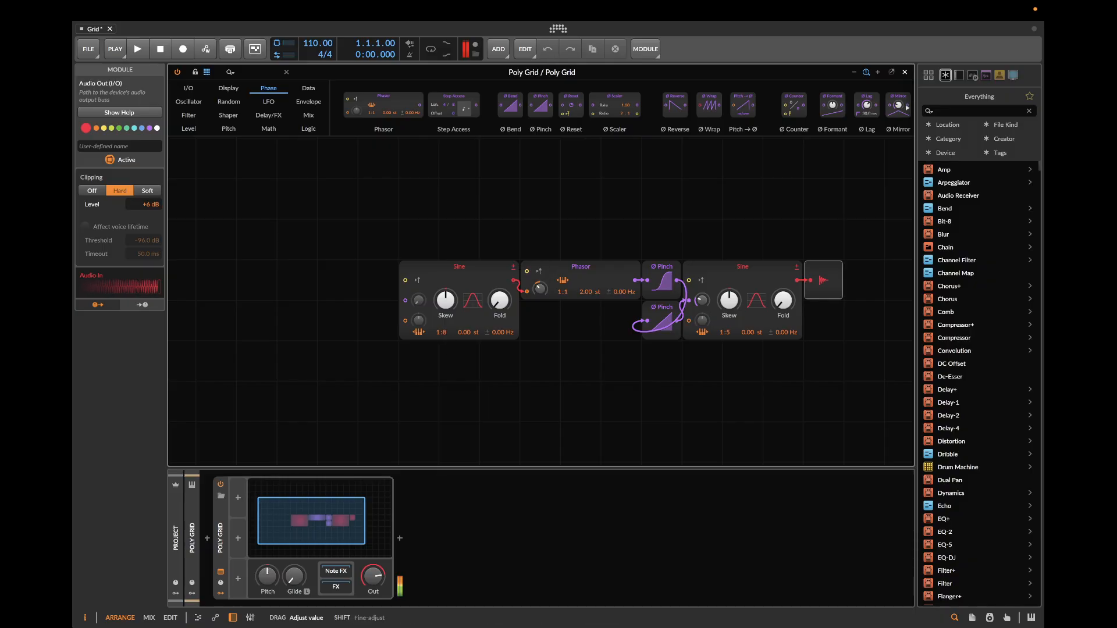
{"action": "left_click_drag", "start_coordinate": [446, 307], "coordinate": [499, 284]}
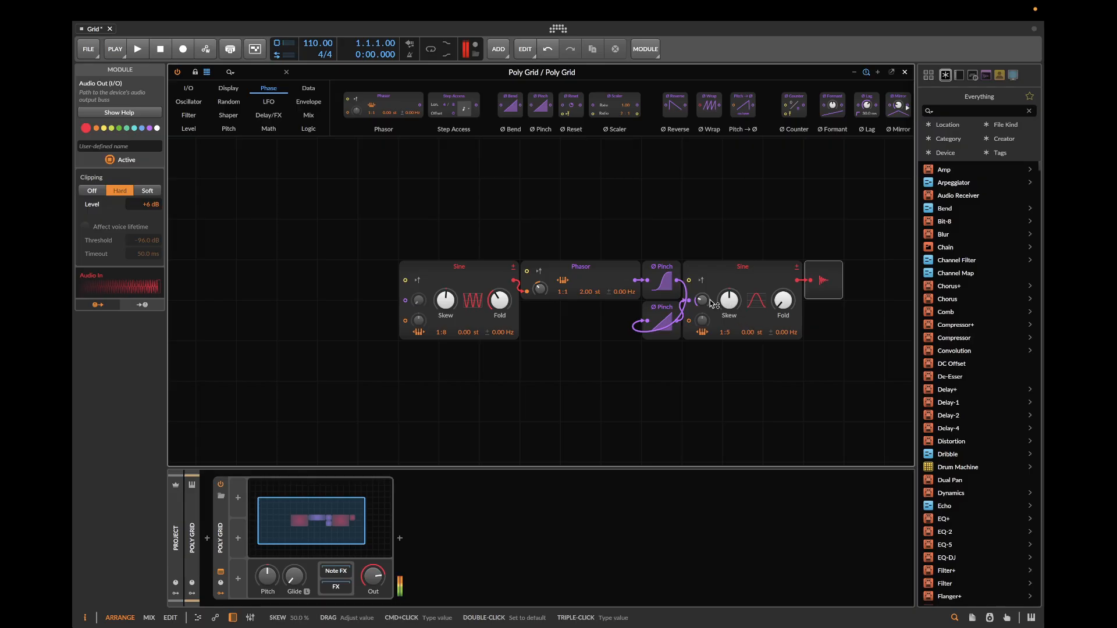
- Fine-tune the output Sine's phase modulation amount, the Phasor's pitch modulation and the first Pinch's amount
{"action": "mouse_move", "coordinate": [703, 300]}
{"action": "left_mouse_down"}
{"action": "mouse_move", "coordinate": [702, 290]}
{"action": "mouse_move", "coordinate": [703, 311]}
{"action": "left_mouse_up"}
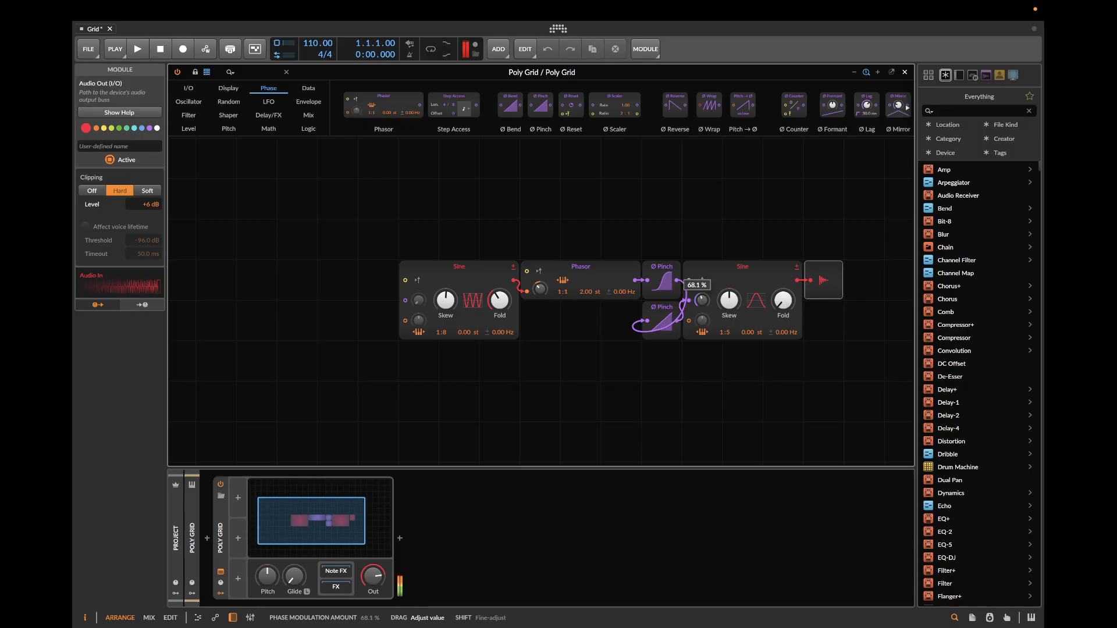
{"action": "left_click_drag", "start_coordinate": [539, 289], "coordinate": [540, 290]}
{"action": "left_click_drag", "start_coordinate": [662, 282], "coordinate": [702, 299]}
{"action": "left_click_drag", "start_coordinate": [702, 299], "coordinate": [703, 292]}
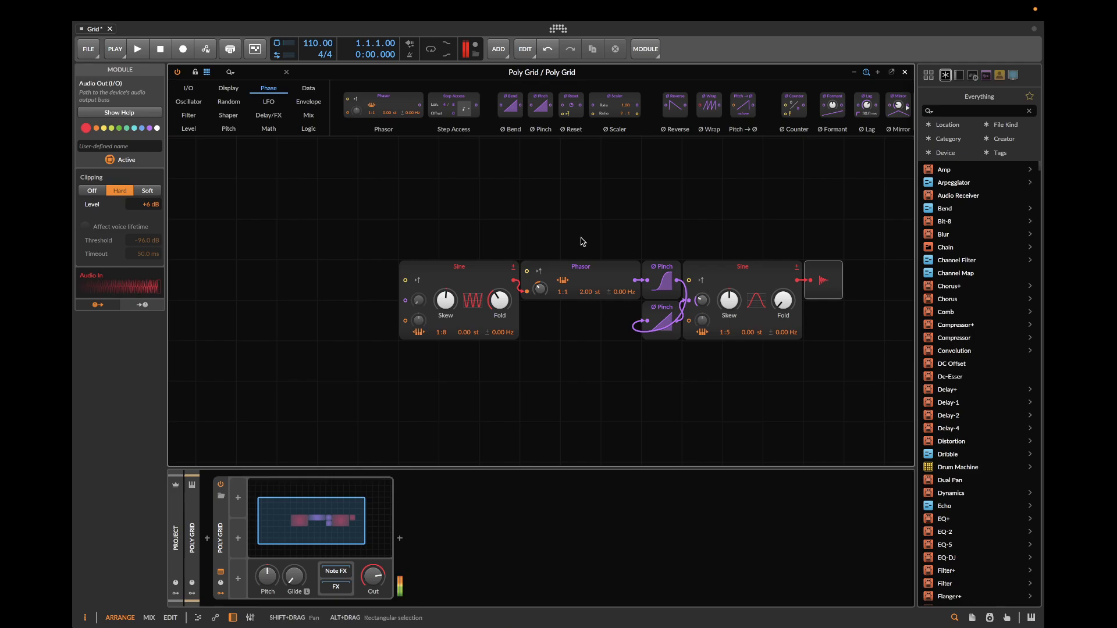
- Rearrange the modulating Sine, Phasor and first Pinch into one continuous chain directly before the second Pinch
{"action": "left_click_drag", "start_coordinate": [611, 236], "coordinate": [490, 308]}
{"action": "left_click_drag", "start_coordinate": [489, 270], "coordinate": [422, 269]}
{"action": "left_click_drag", "start_coordinate": [663, 273], "coordinate": [581, 274]}
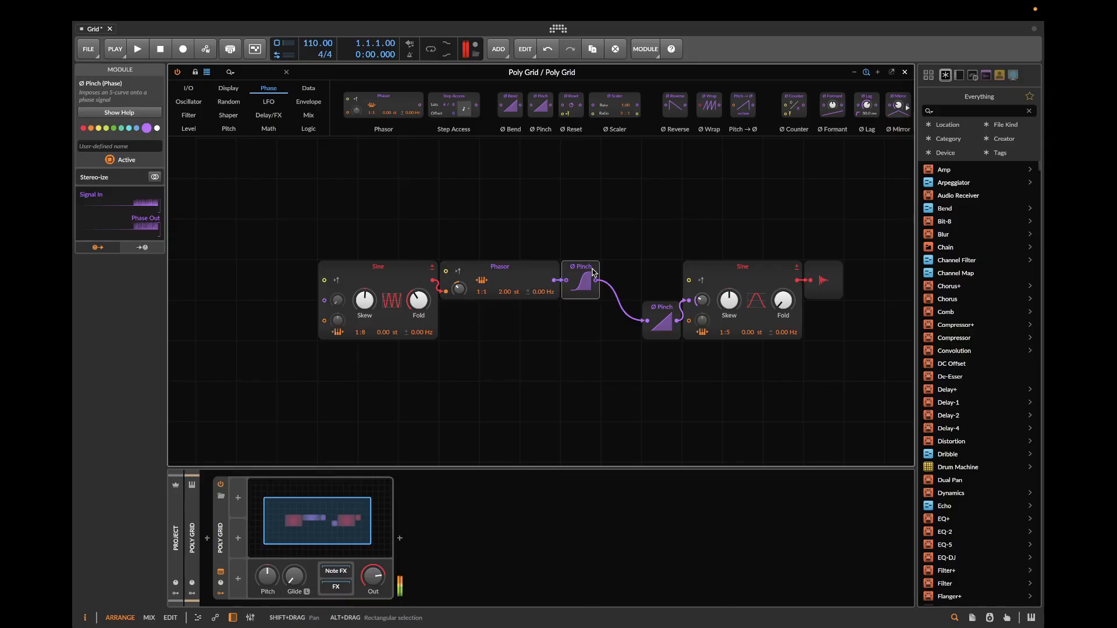
{"action": "left_click_drag", "start_coordinate": [364, 237], "coordinate": [541, 346]}
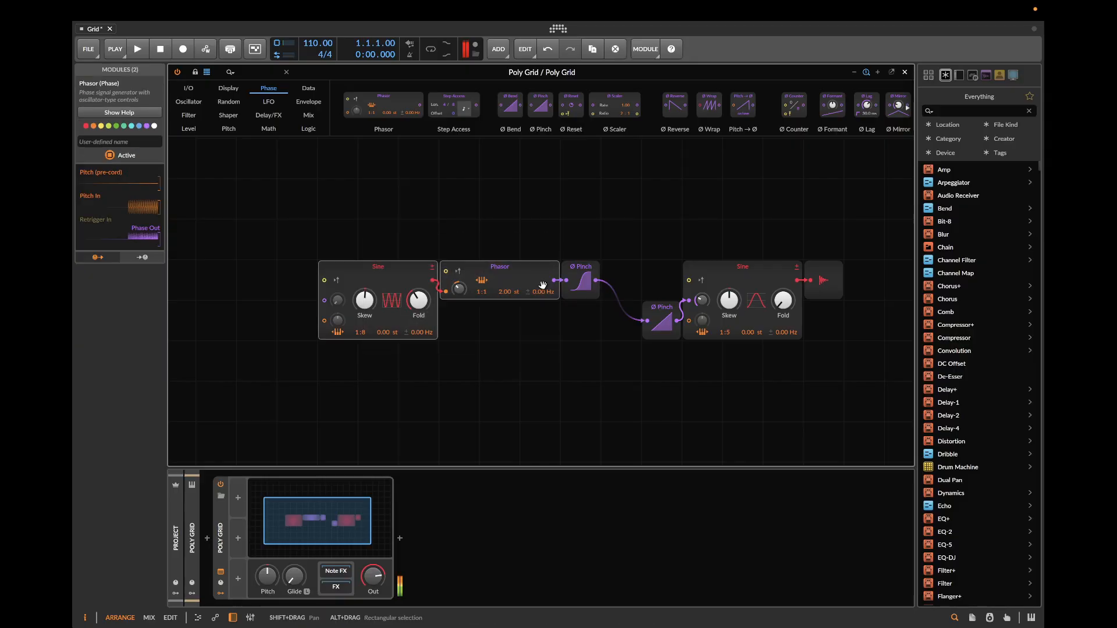
{"action": "left_click_drag", "start_coordinate": [559, 286], "coordinate": [599, 327]}
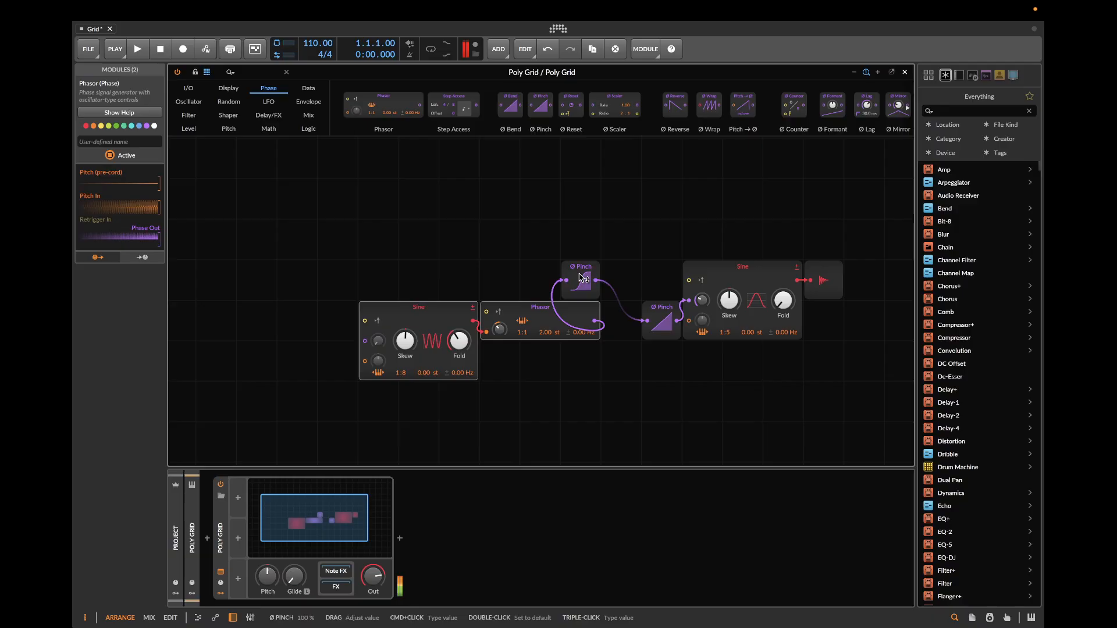
{"action": "mouse_move", "coordinate": [580, 282]}
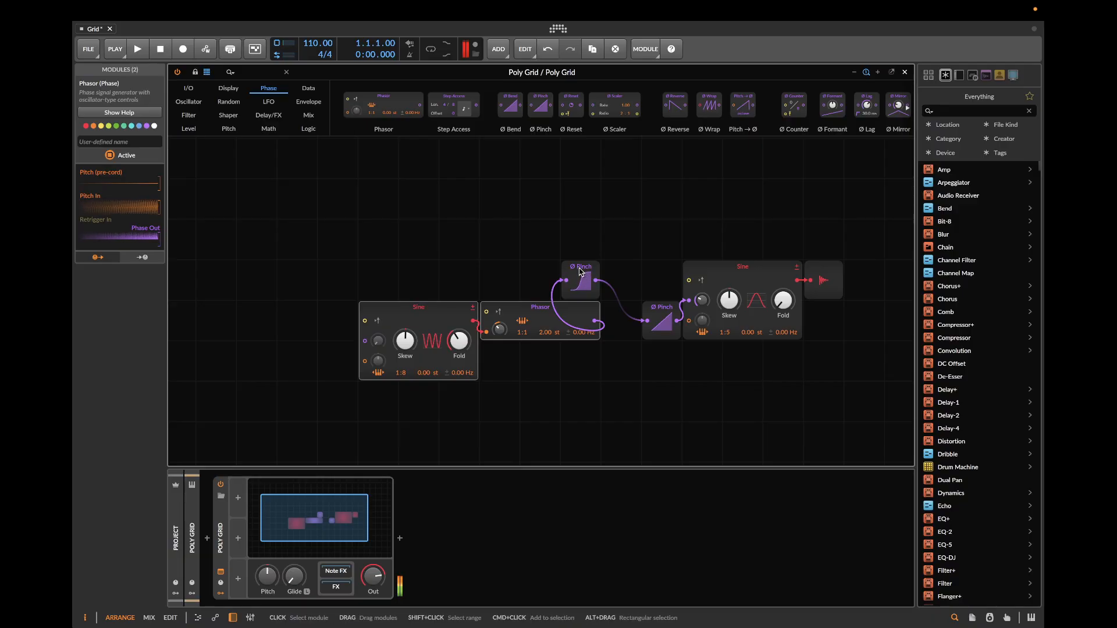
{"action": "left_click_drag", "start_coordinate": [580, 282], "coordinate": [621, 320]}
{"action": "left_click", "coordinate": [628, 206]}
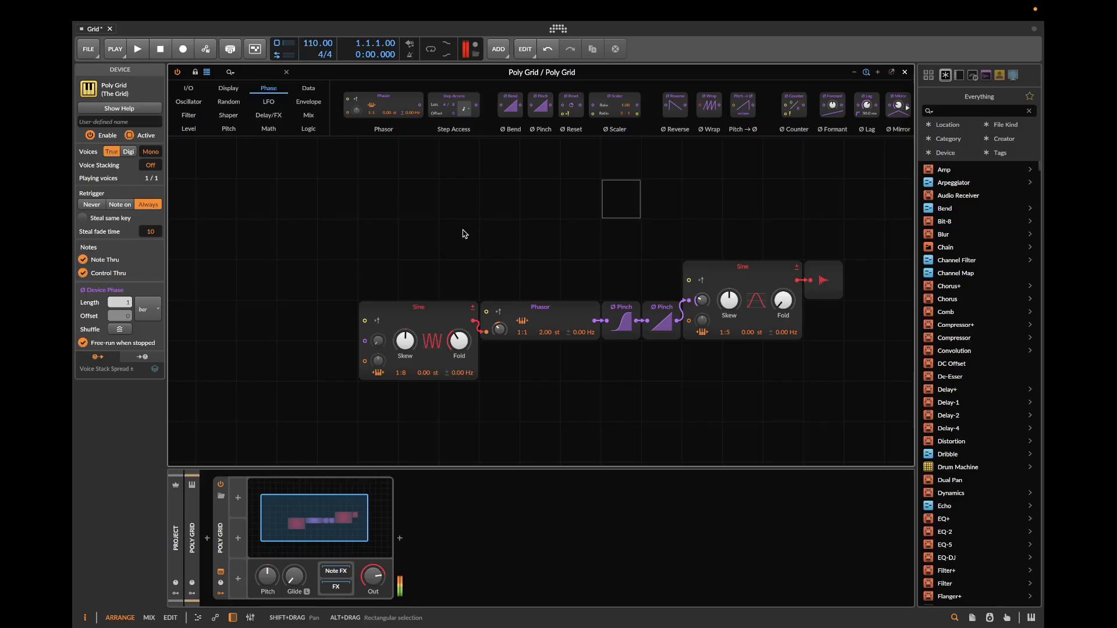
- Turn down the Poly Grid's output level and insert an AD envelope between the output Sine and the Audio Out
{"action": "mouse_move", "coordinate": [267, 576]}
{"action": "left_mouse_down"}
{"action": "mouse_move", "coordinate": [267, 595]}
{"action": "mouse_move", "coordinate": [267, 582]}
{"action": "left_mouse_up"}
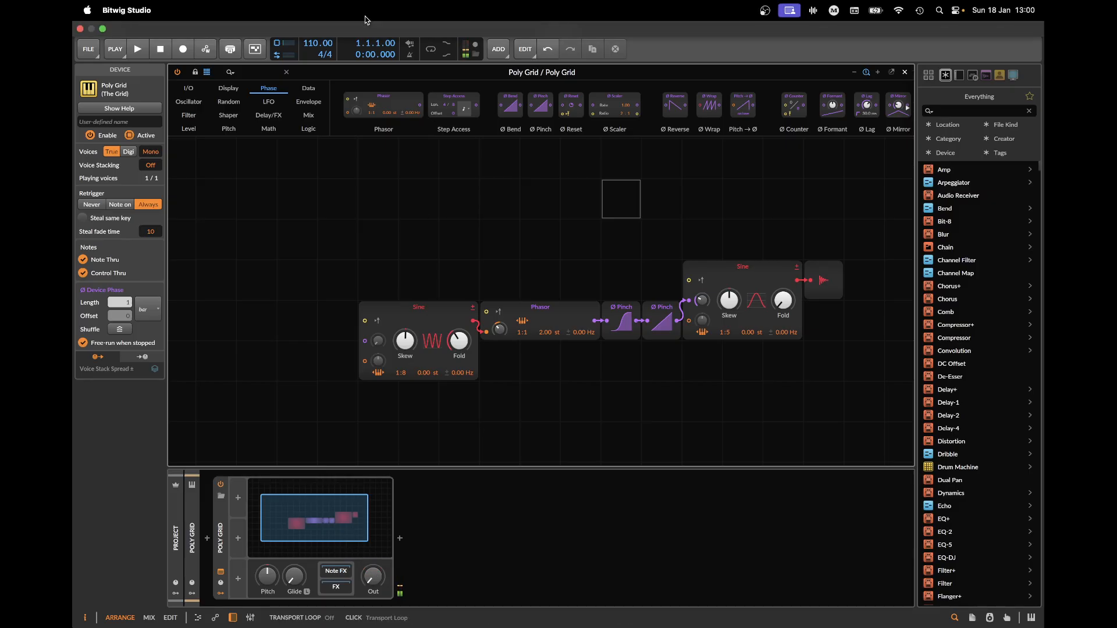
{"action": "left_click", "coordinate": [309, 102]}
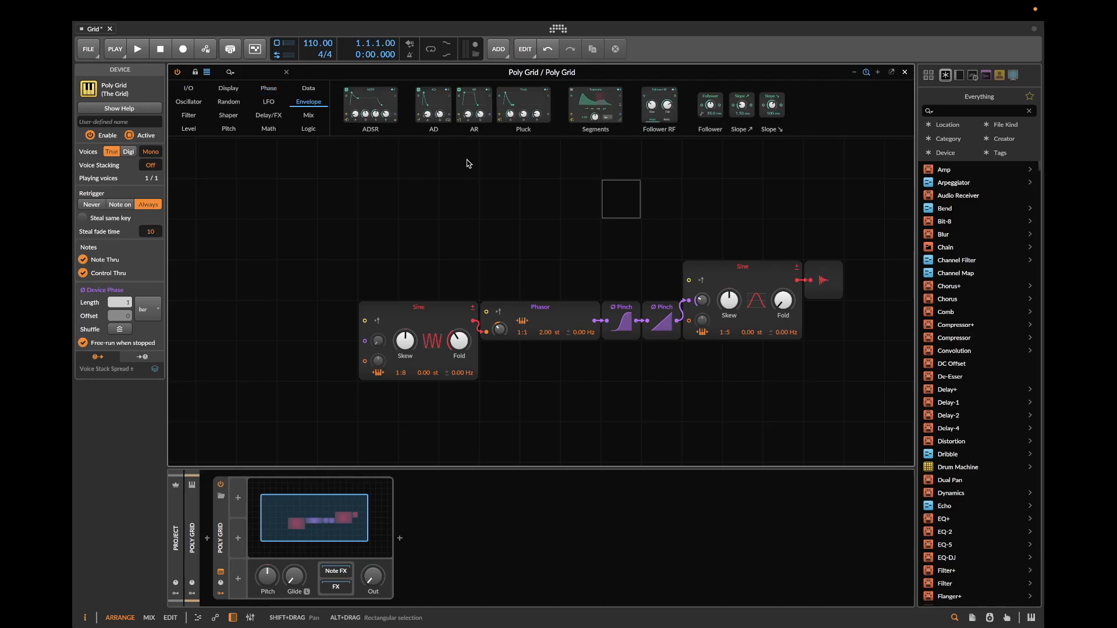
{"action": "left_click", "coordinate": [806, 284]}
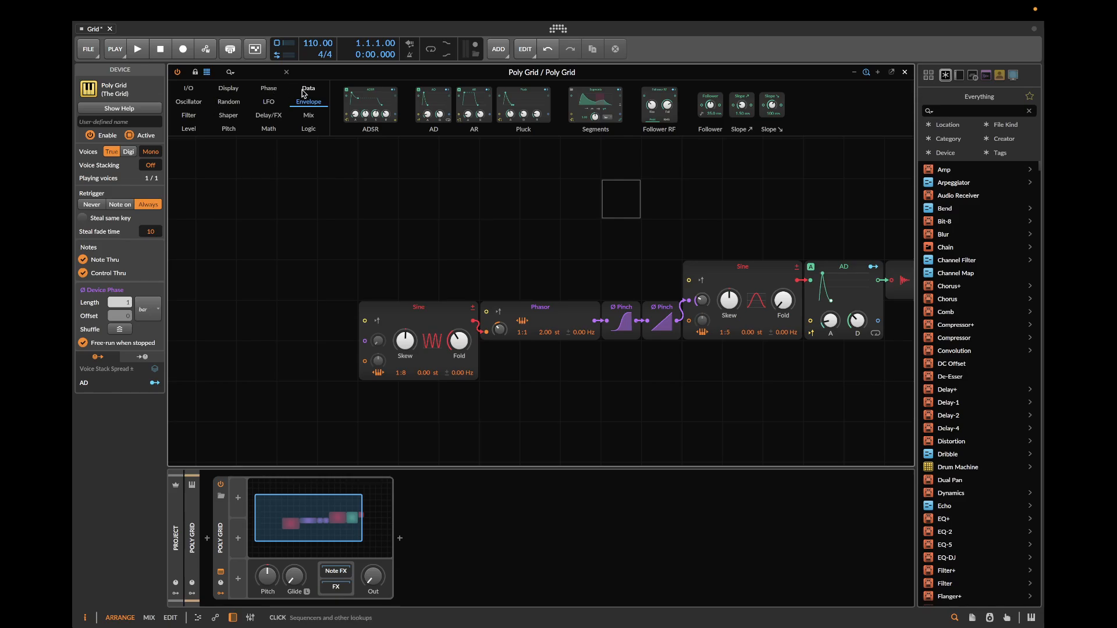
- Place a Gates sequencer above the output Sine and set its step count to 16
{"action": "left_click", "coordinate": [303, 93]}
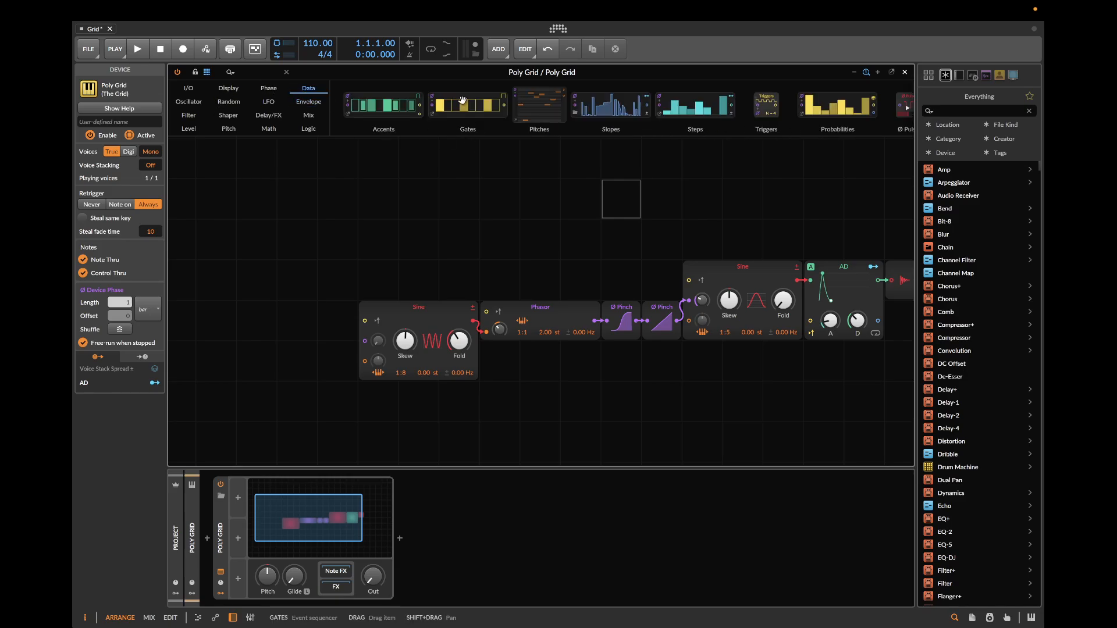
{"action": "left_click_drag", "start_coordinate": [468, 107], "coordinate": [690, 205]}
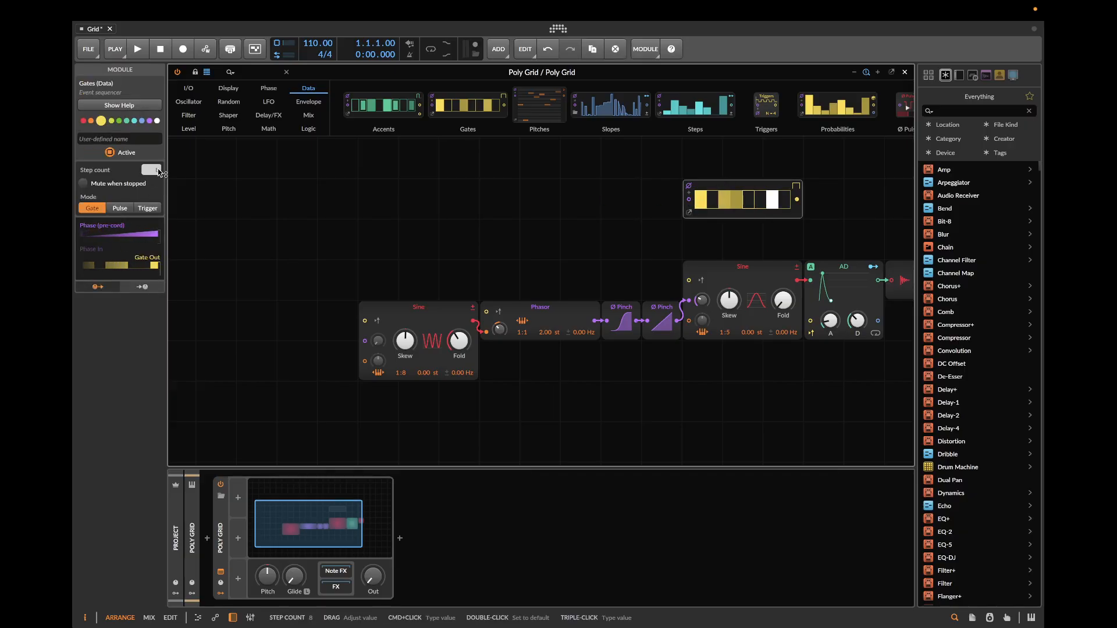
{"action": "left_click_drag", "start_coordinate": [154, 170], "coordinate": [154, 141]}
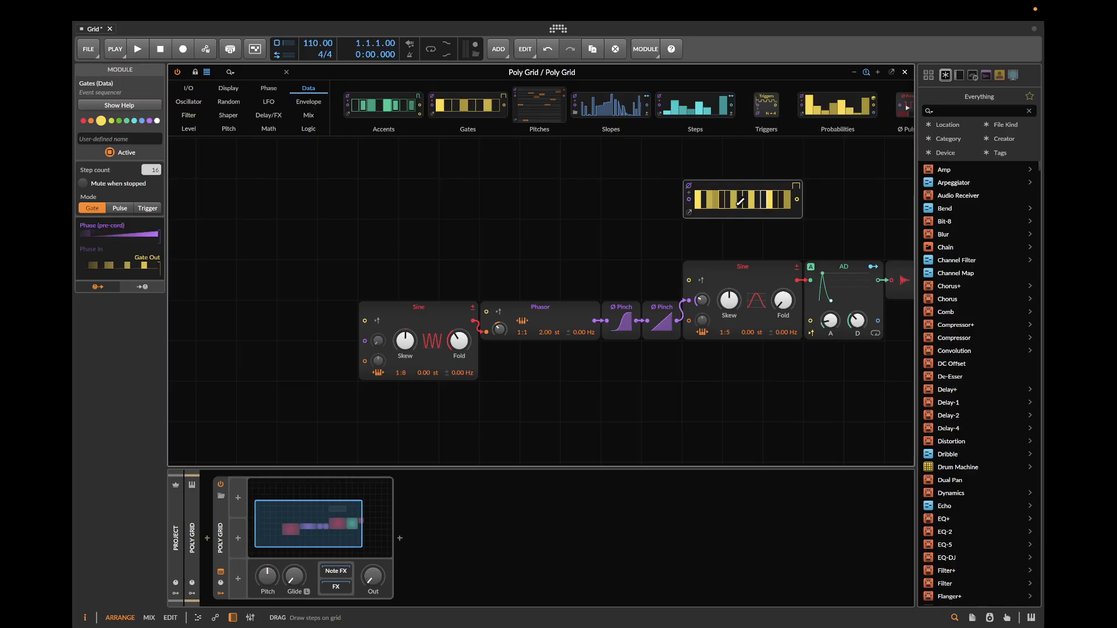
- Fill all 16 steps of the Gates sequencer and wire it to the AD's trigger input, using Trigger mode
{"action": "left_click", "coordinate": [702, 197]}
{"action": "left_click_drag", "start_coordinate": [702, 197], "coordinate": [843, 187]}
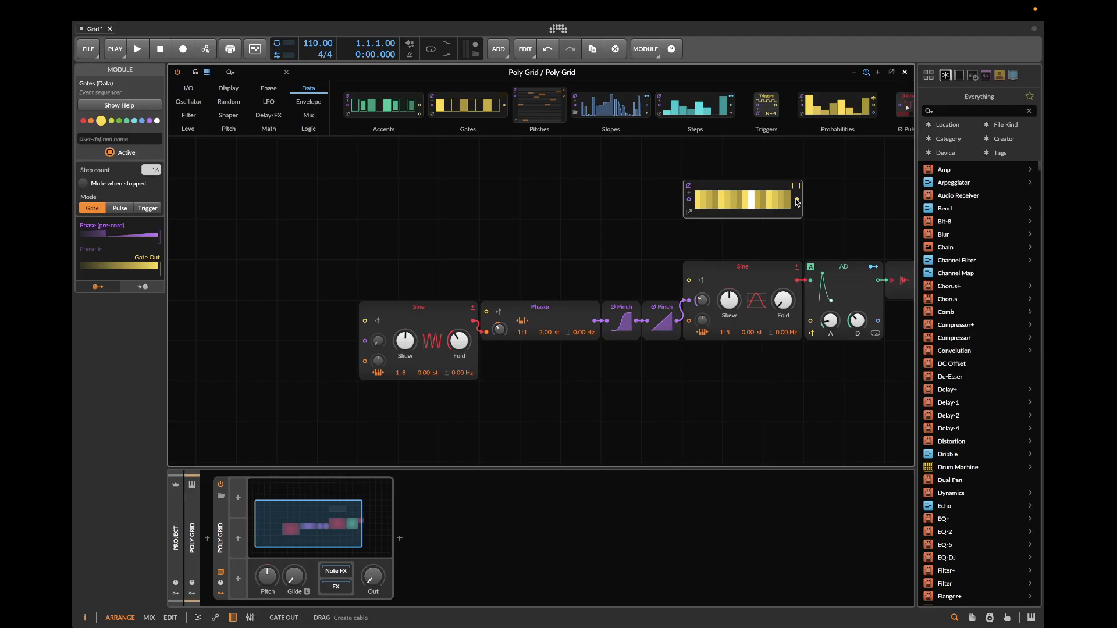
{"action": "left_click_drag", "start_coordinate": [797, 202], "coordinate": [810, 321]}
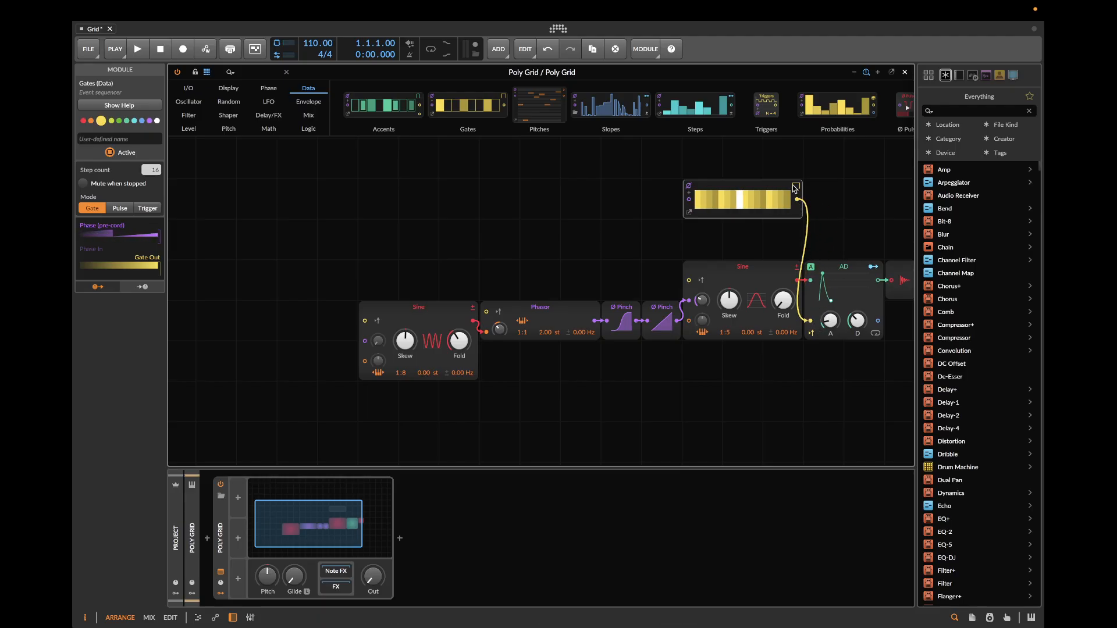
{"action": "left_click", "coordinate": [794, 188]}
{"action": "left_click", "coordinate": [756, 227]}
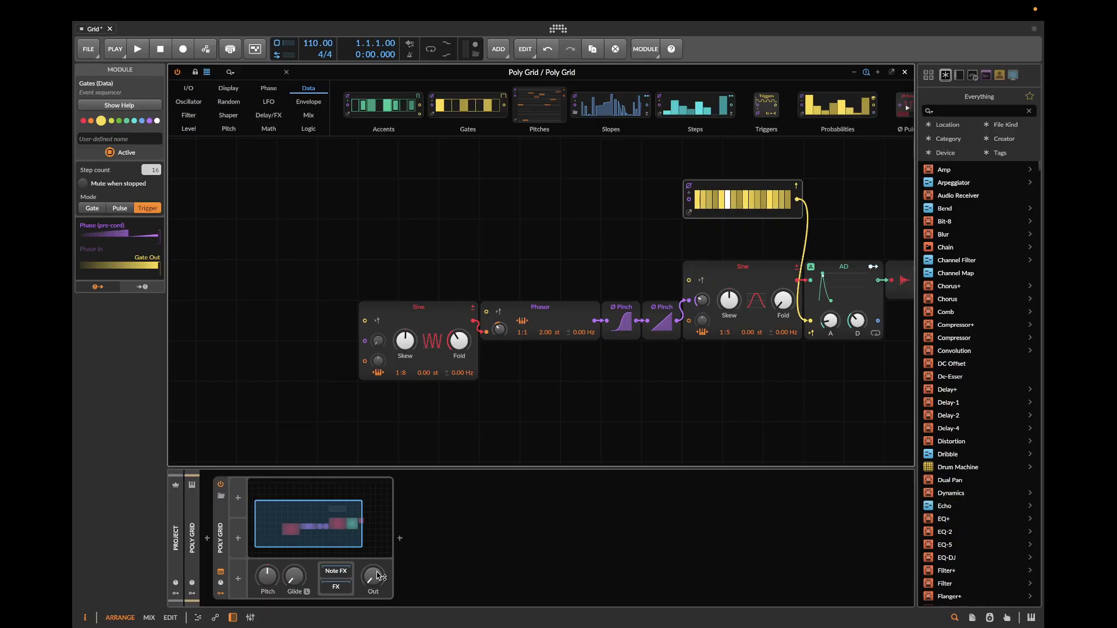
- Raise the Poly Grid's output level and set the AD envelope to 0 ms attack and 152 ms decay
{"action": "left_click_drag", "start_coordinate": [377, 574], "coordinate": [377, 512]}
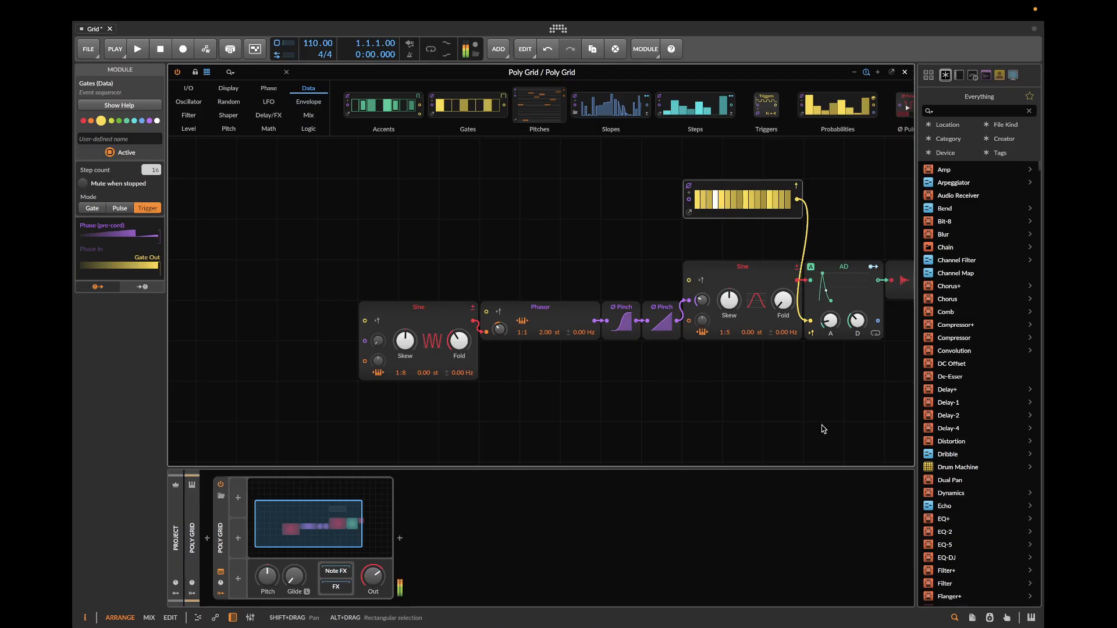
{"action": "left_click_drag", "start_coordinate": [831, 321], "coordinate": [858, 343]}
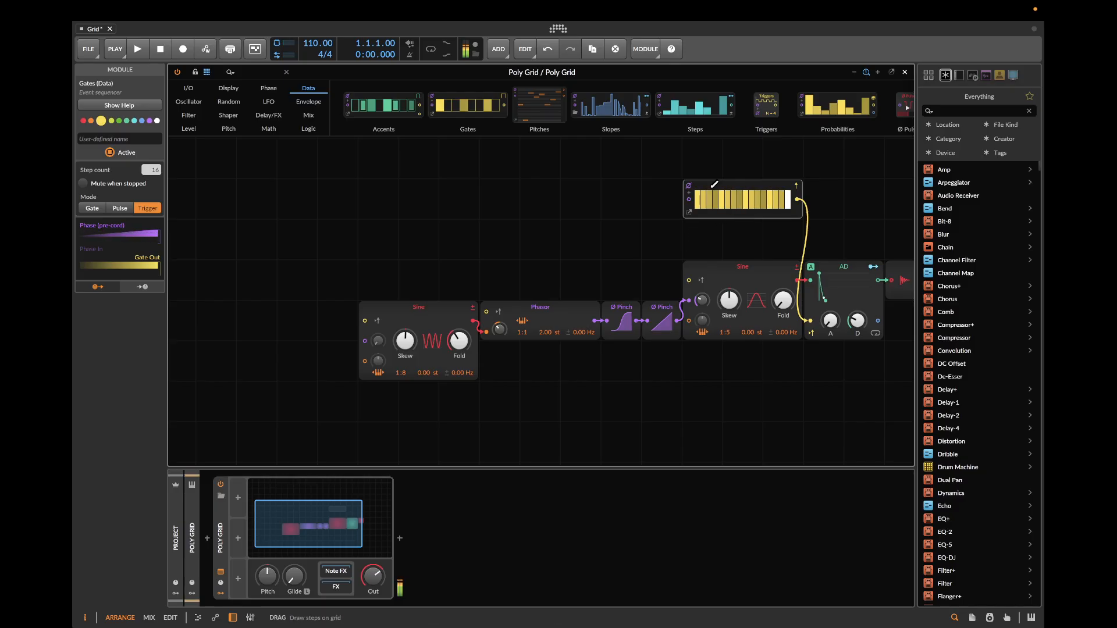
- Duplicate the AD below the chain and route the modulating Sine through the copy into the Phasor's pitch input
{"action": "left_click", "coordinate": [834, 275]}
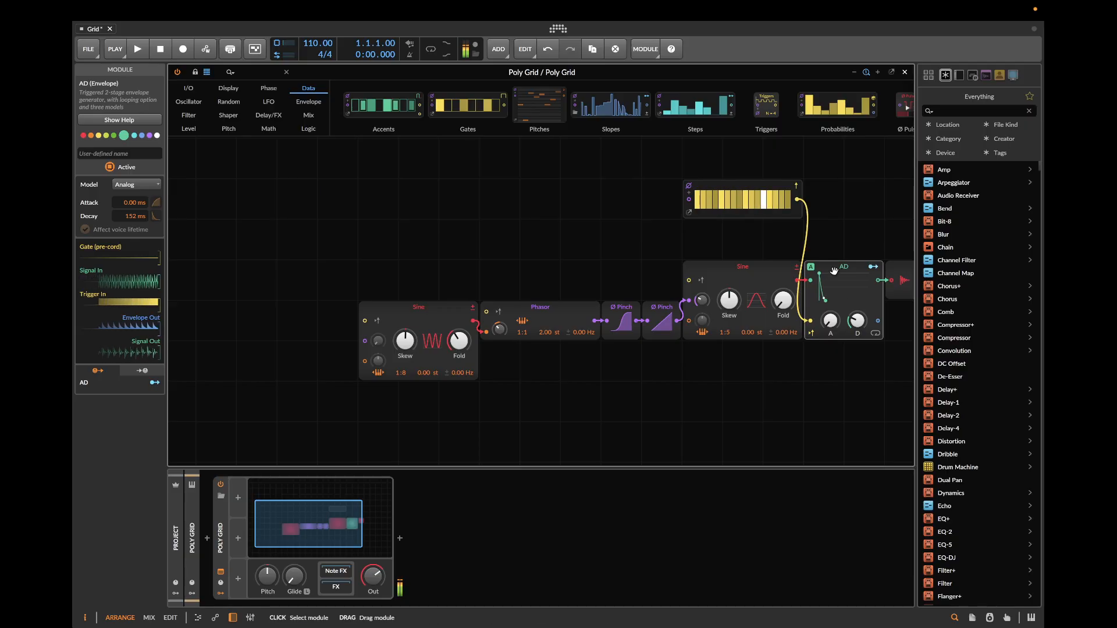
{"action": "left_click_drag", "start_coordinate": [832, 266], "coordinate": [677, 407]}
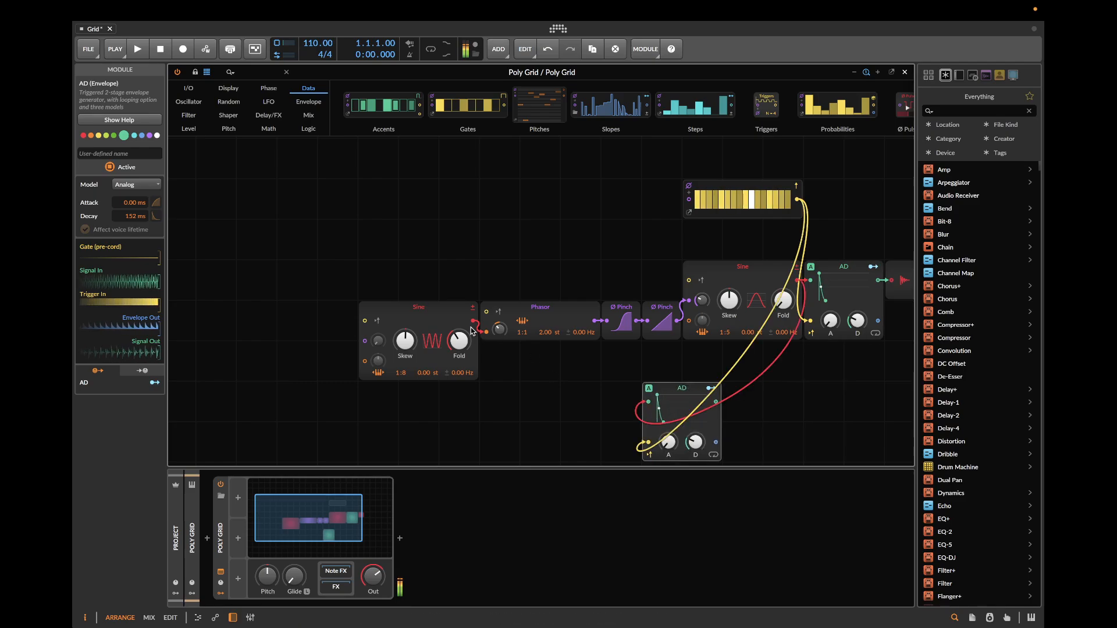
{"action": "left_click_drag", "start_coordinate": [472, 326], "coordinate": [644, 409]}
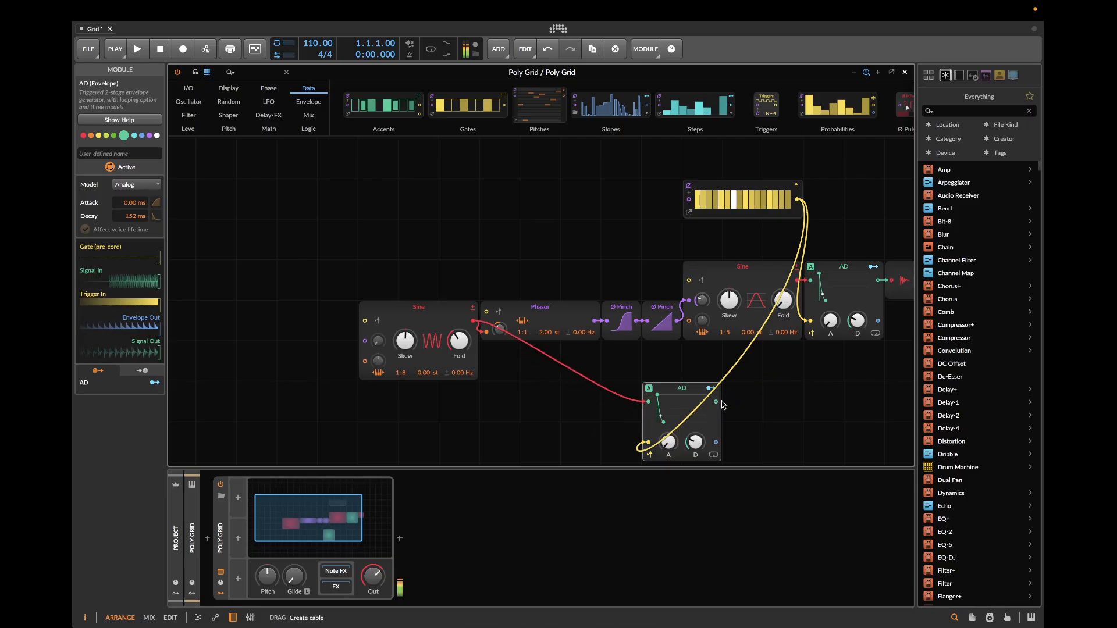
{"action": "left_click_drag", "start_coordinate": [716, 401], "coordinate": [486, 333]}
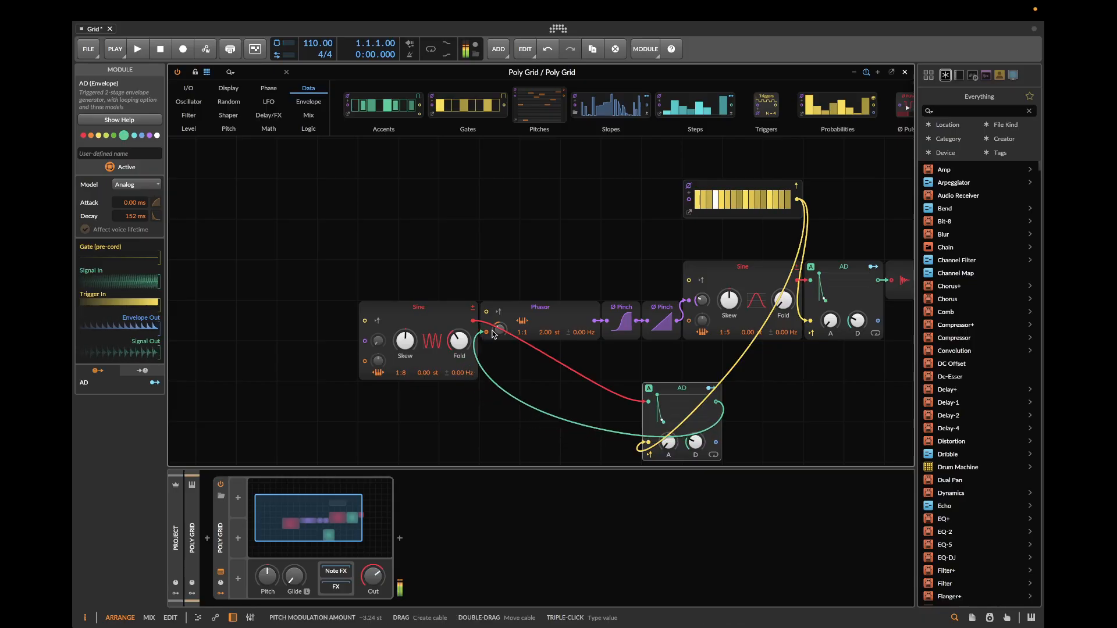
- Lengthen both AD decays, setting the copy's to 199 ms, and adjust the Phasor's pitch modulation amount
{"action": "mouse_move", "coordinate": [695, 442]}
{"action": "left_mouse_down"}
{"action": "mouse_move", "coordinate": [695, 462]}
{"action": "mouse_move", "coordinate": [694, 439]}
{"action": "left_mouse_up"}
{"action": "left_click_drag", "start_coordinate": [857, 320], "coordinate": [857, 314]}
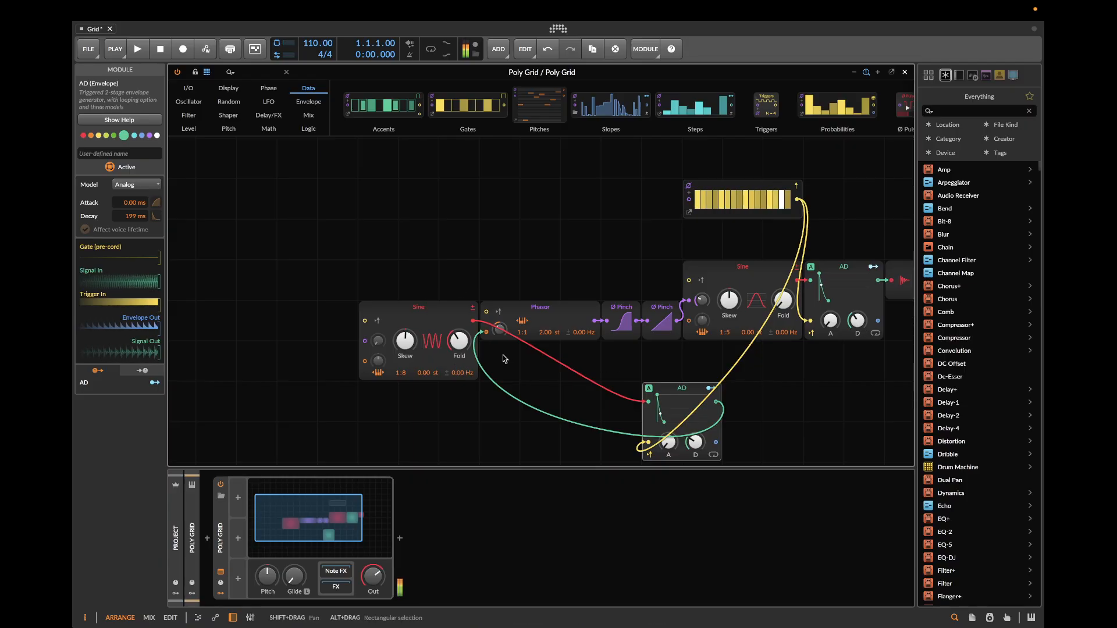
{"action": "mouse_move", "coordinate": [499, 330]}
{"action": "left_mouse_down"}
{"action": "mouse_move", "coordinate": [499, 361]}
{"action": "mouse_move", "coordinate": [499, 330]}
{"action": "left_mouse_up"}
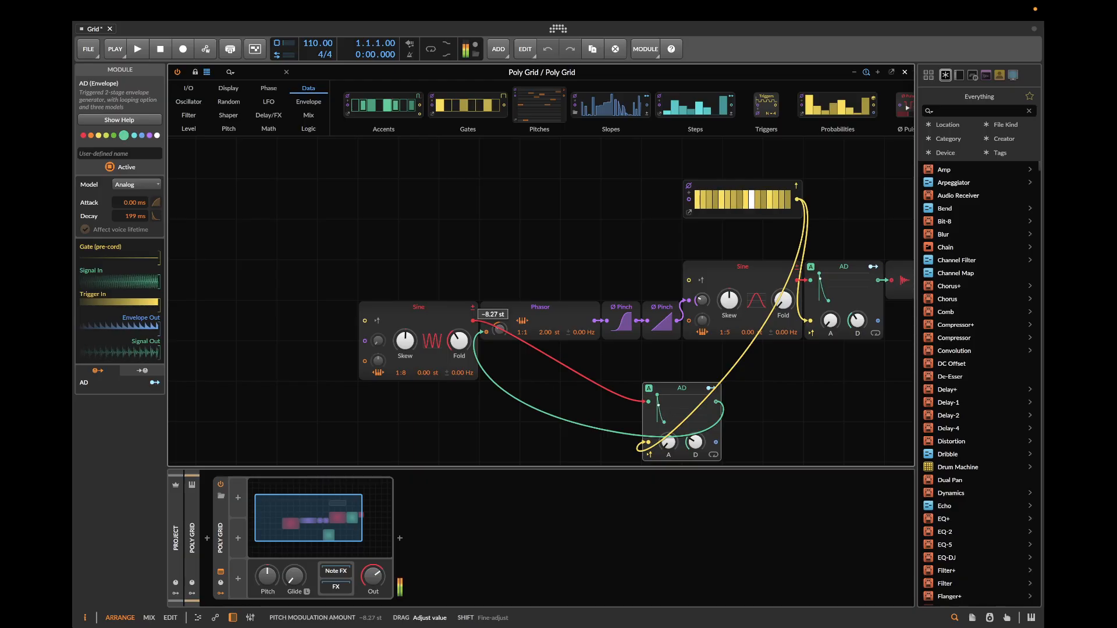
{"action": "left_click_drag", "start_coordinate": [499, 329], "coordinate": [498, 331]}
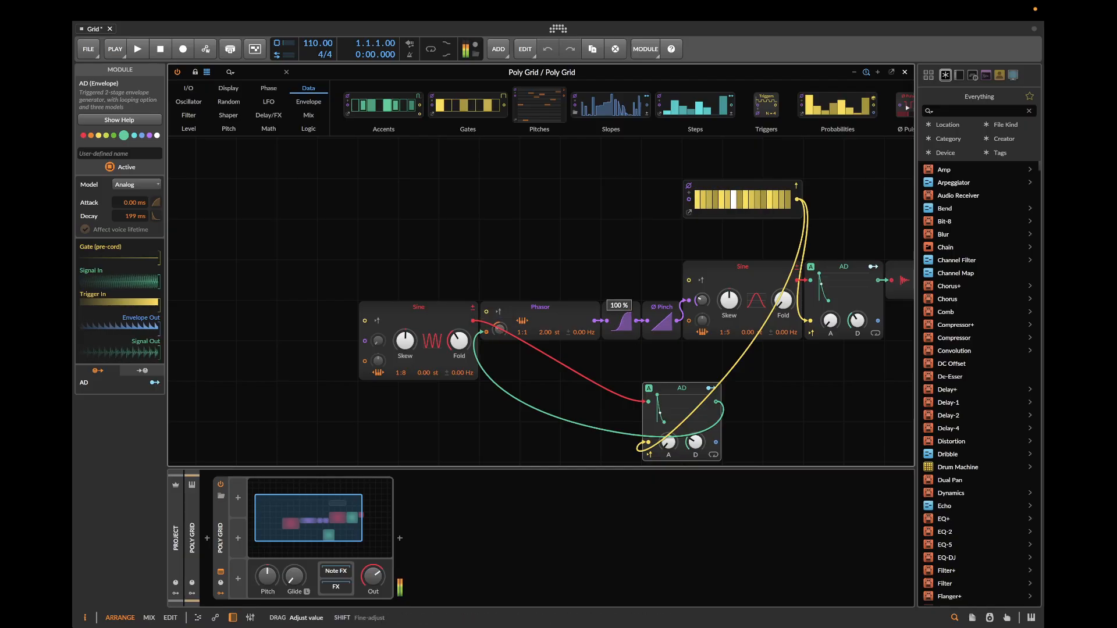
- Set the first Pinch to 71 %, adjust the second Pinch's amount, and set the Phasor's ratio to 1:3
{"action": "left_click_drag", "start_coordinate": [621, 322], "coordinate": [620, 292]}
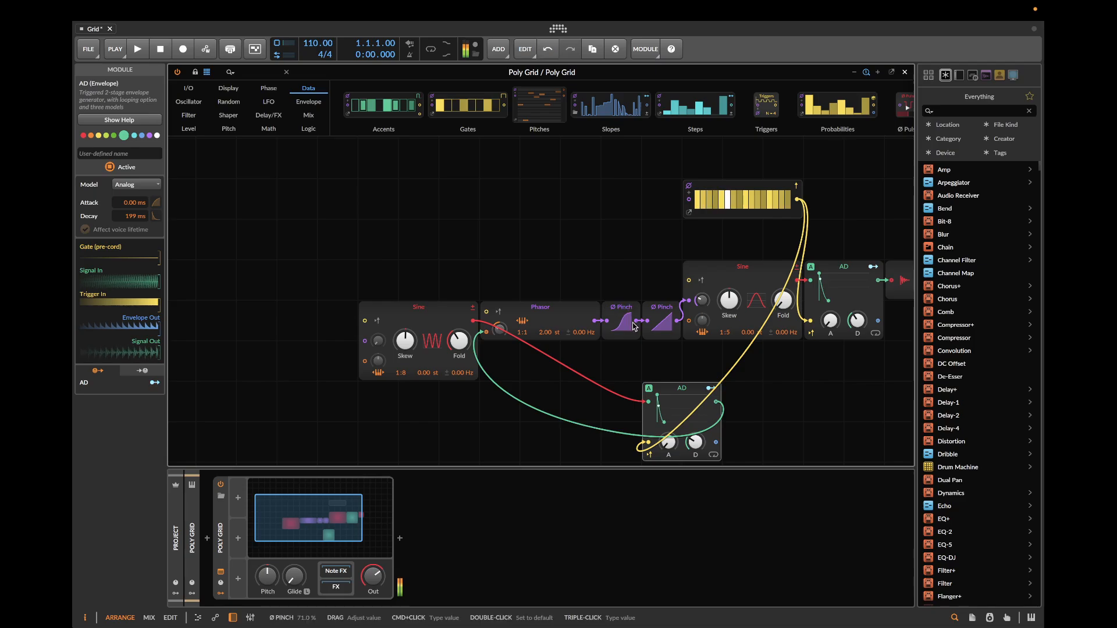
{"action": "left_click_drag", "start_coordinate": [661, 323], "coordinate": [661, 279]}
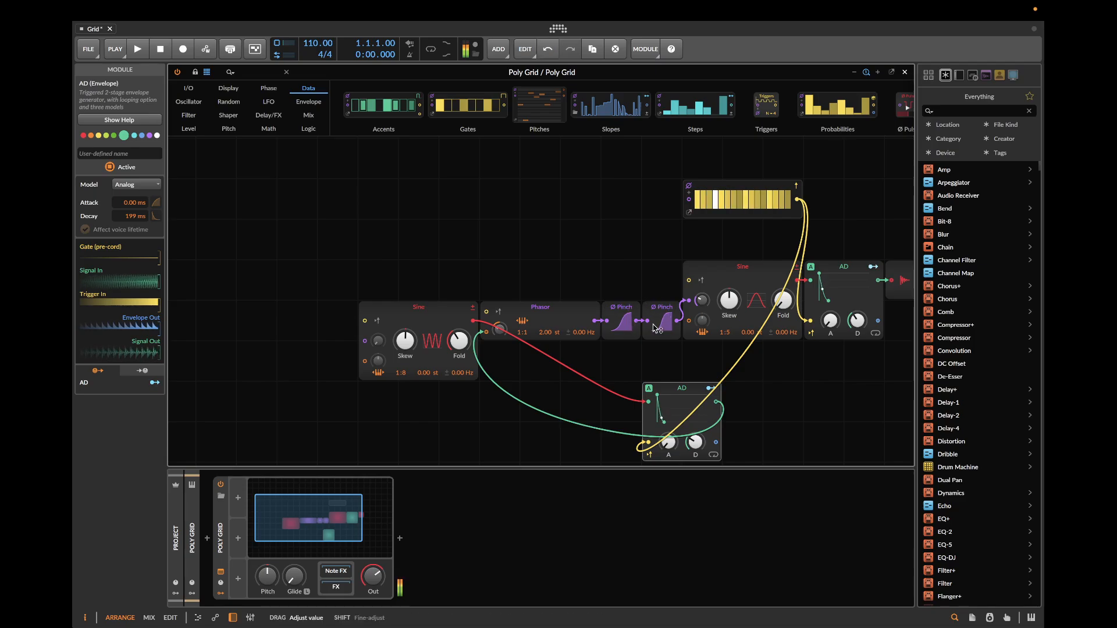
{"action": "mouse_move", "coordinate": [526, 333]}
{"action": "left_mouse_down"}
{"action": "mouse_move", "coordinate": [526, 321]}
{"action": "mouse_move", "coordinate": [525, 335]}
{"action": "left_mouse_up"}
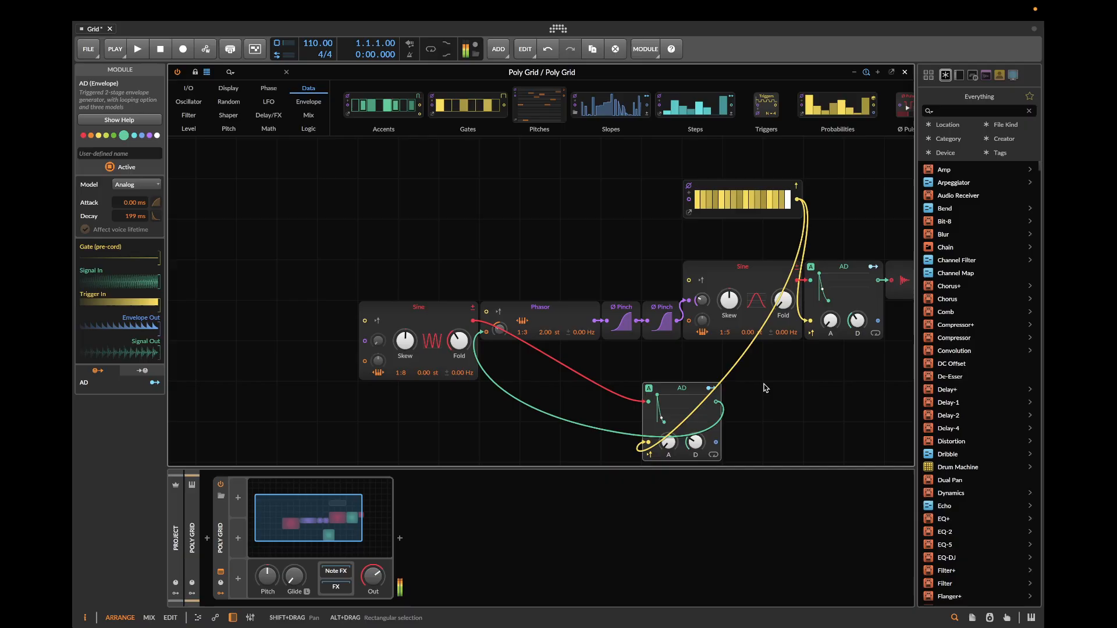
{"action": "left_click_drag", "start_coordinate": [783, 300], "coordinate": [783, 287]}
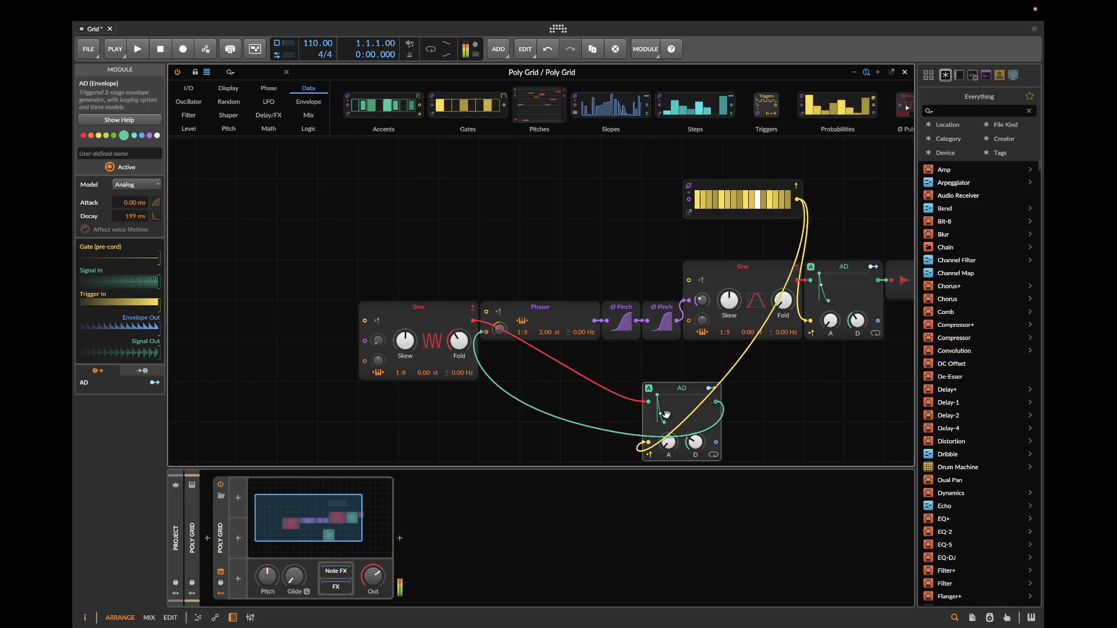
- Line up the duplicated AD between the modulating Sine and the Phasor, and move the Gates sequencer above that Sine
{"action": "mouse_move", "coordinate": [666, 413]}
{"action": "left_mouse_down"}
{"action": "mouse_move", "coordinate": [594, 408]}
{"action": "mouse_move", "coordinate": [489, 344]}
{"action": "left_mouse_up"}
{"action": "key", "text": "super+z"}
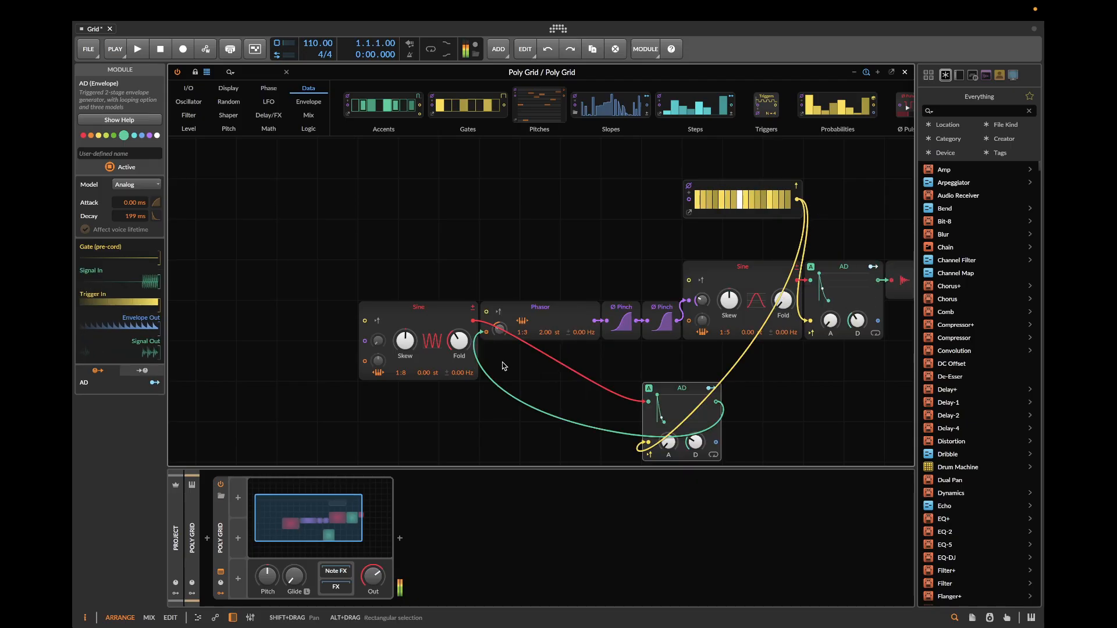
{"action": "left_click_drag", "start_coordinate": [449, 311], "coordinate": [327, 311]}
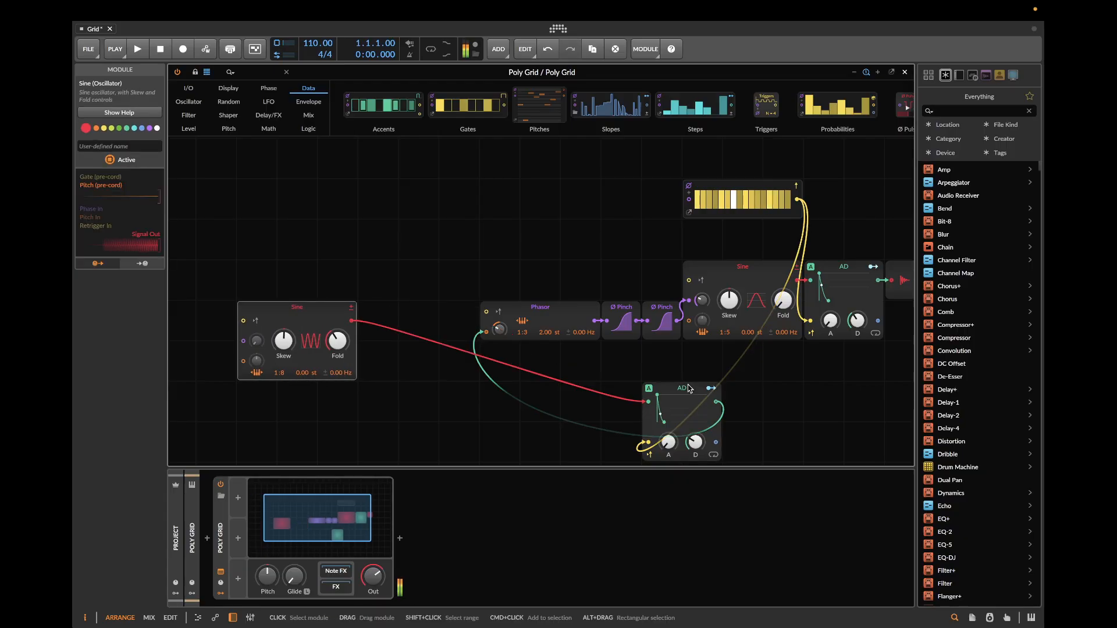
{"action": "left_click_drag", "start_coordinate": [708, 417], "coordinate": [466, 335]}
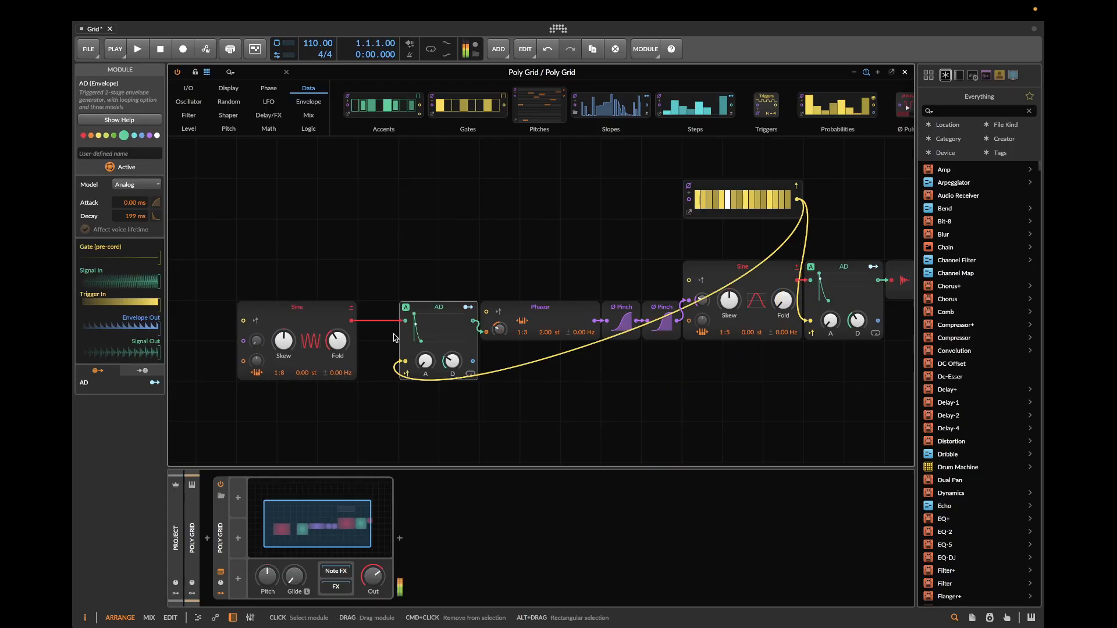
{"action": "left_click_drag", "start_coordinate": [332, 306], "coordinate": [373, 306]}
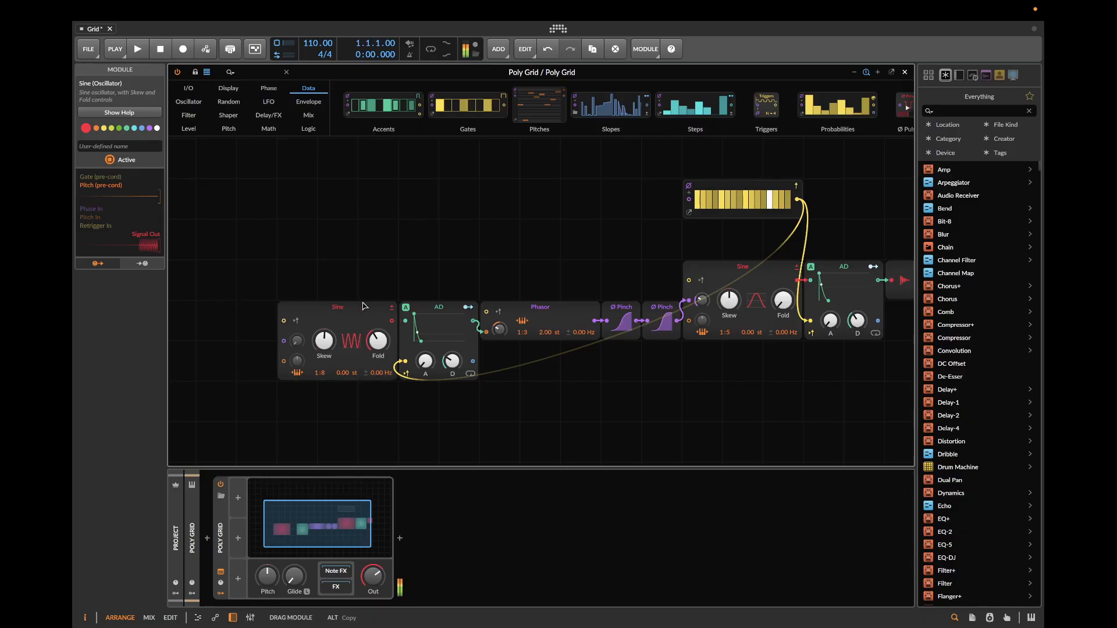
{"action": "left_click", "coordinate": [431, 315]}
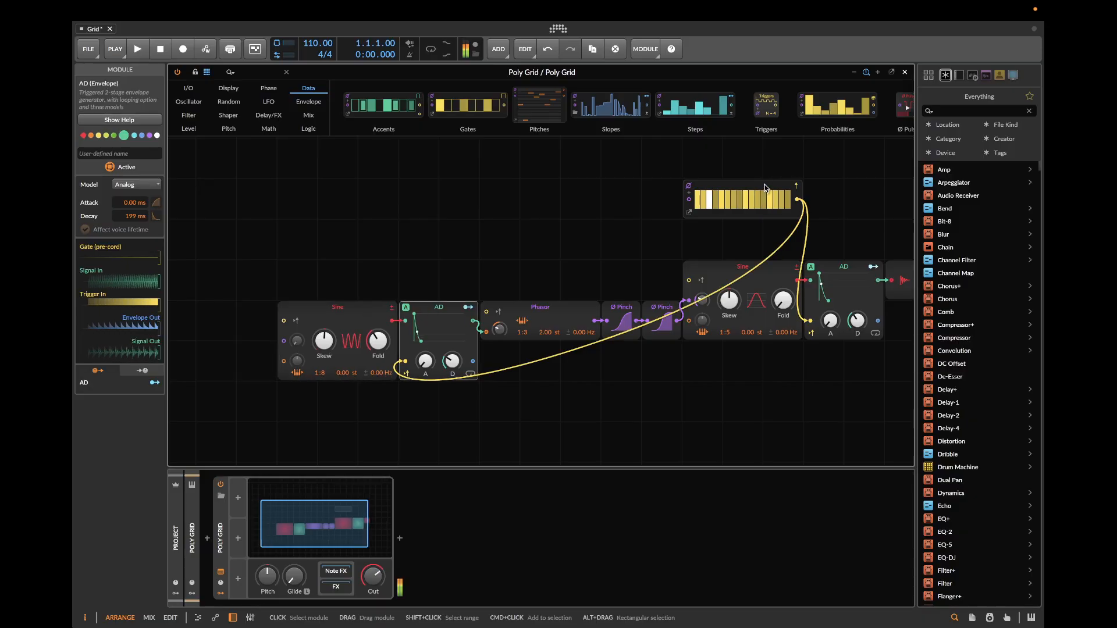
{"action": "left_click_drag", "start_coordinate": [766, 199], "coordinate": [362, 199]}
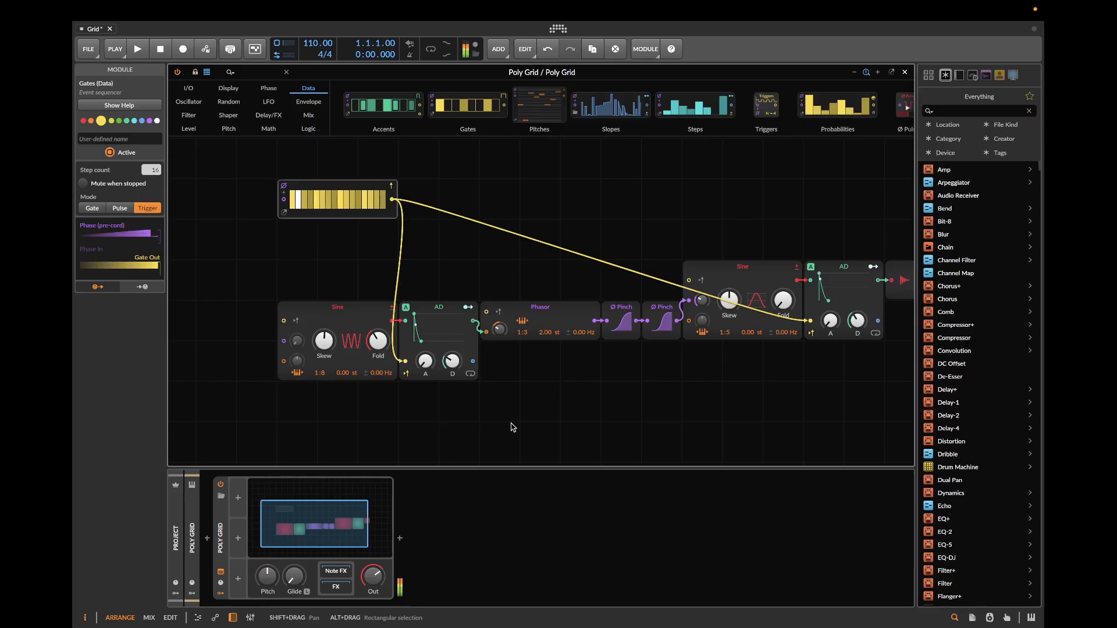
{"action": "left_click", "coordinate": [511, 428]}
- Duplicate the AD after the modulating Sine and insert it between the second Pinch and the output Sine, keeping a 199 ms decay
{"action": "left_click", "coordinate": [441, 308]}
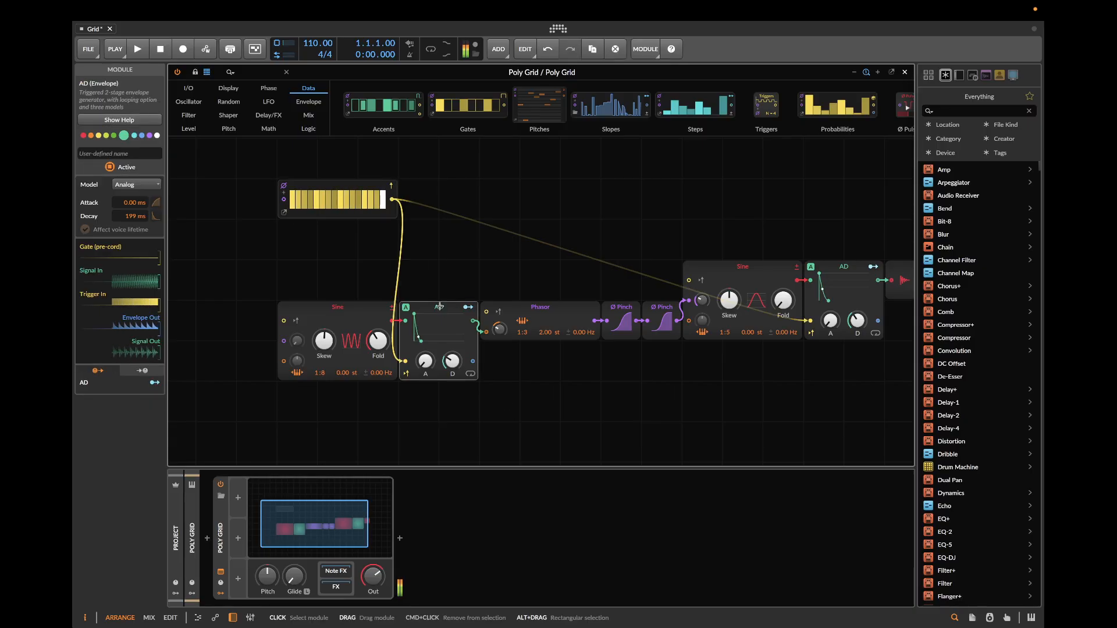
{"action": "left_click_drag", "start_coordinate": [441, 309], "coordinate": [467, 232]}
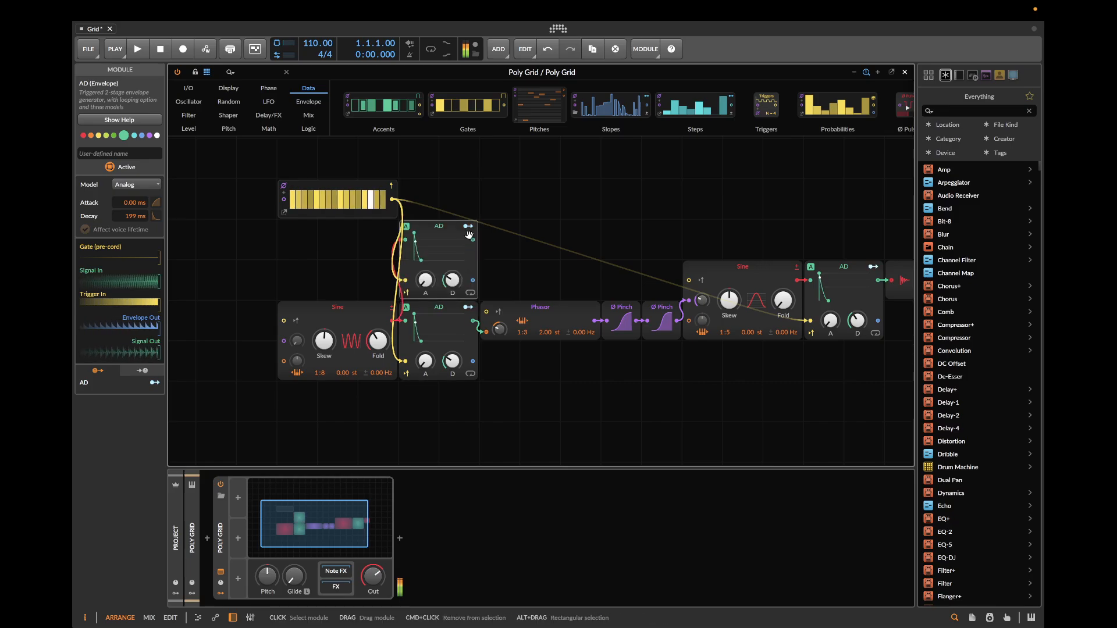
{"action": "left_click_drag", "start_coordinate": [434, 226], "coordinate": [688, 301]}
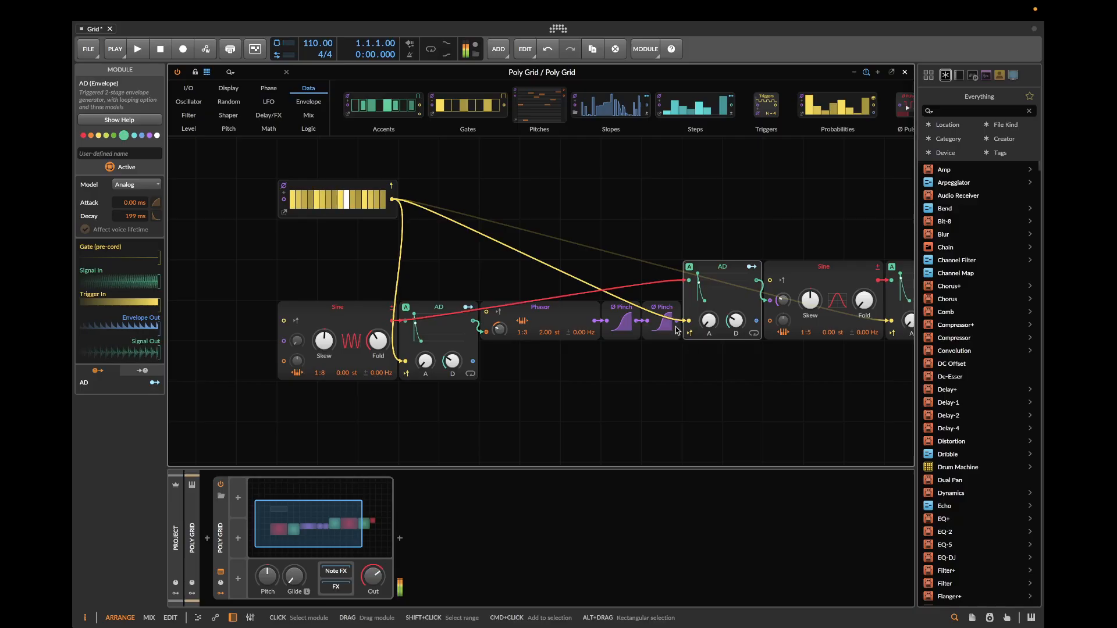
{"action": "left_click_drag", "start_coordinate": [678, 320], "coordinate": [691, 284]}
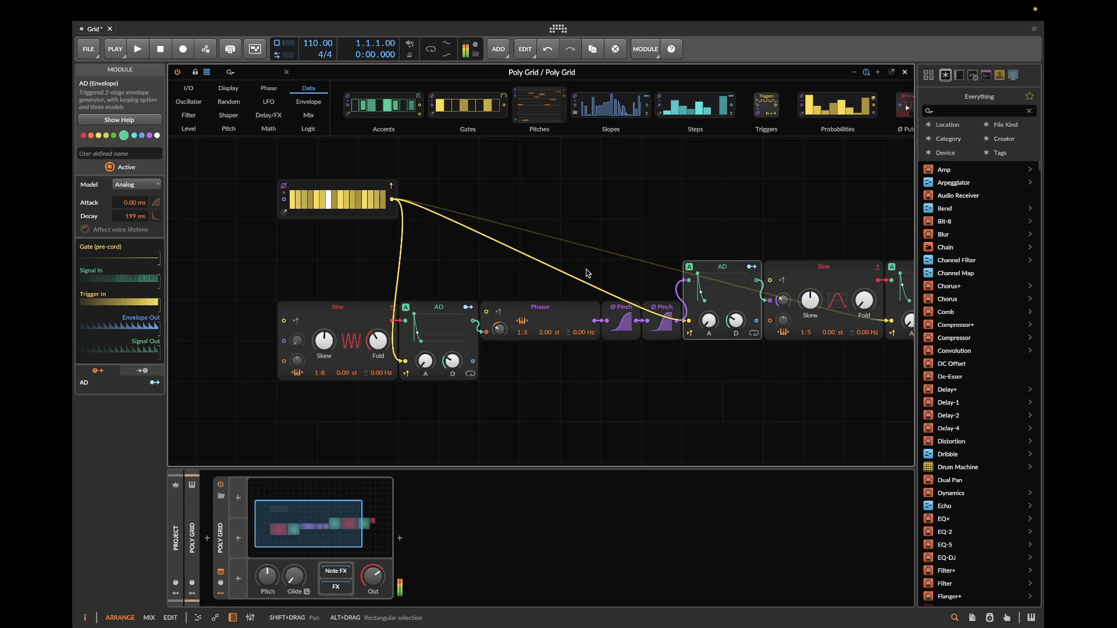
{"action": "mouse_move", "coordinate": [735, 321]}
{"action": "left_mouse_down"}
{"action": "mouse_move", "coordinate": [735, 349]}
{"action": "mouse_move", "coordinate": [735, 335]}
{"action": "left_mouse_up"}
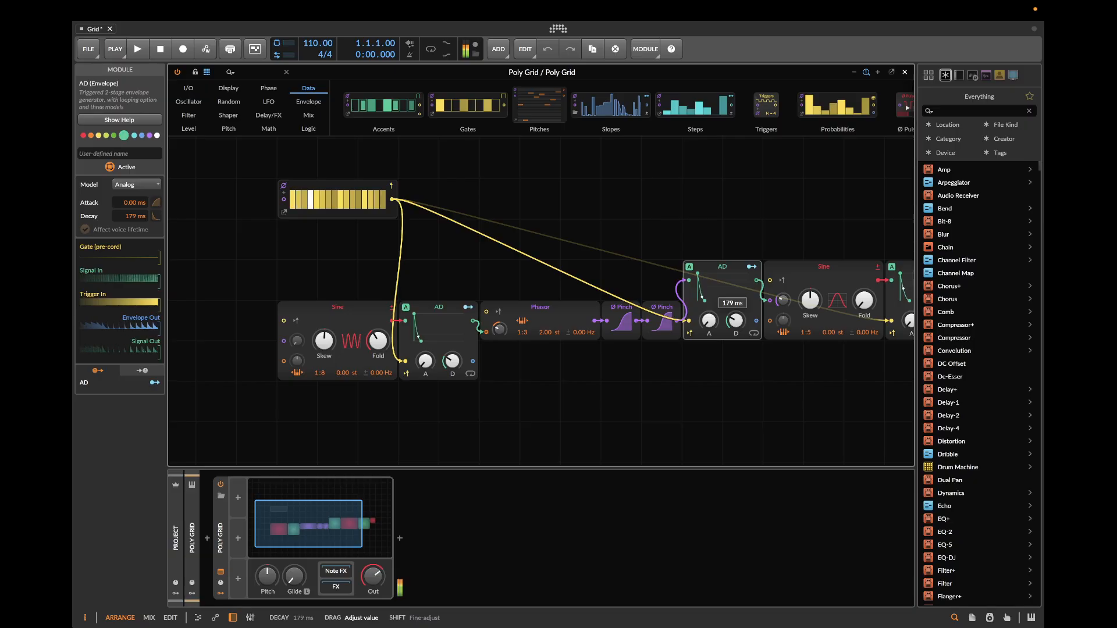
{"action": "left_click", "coordinate": [753, 333]}
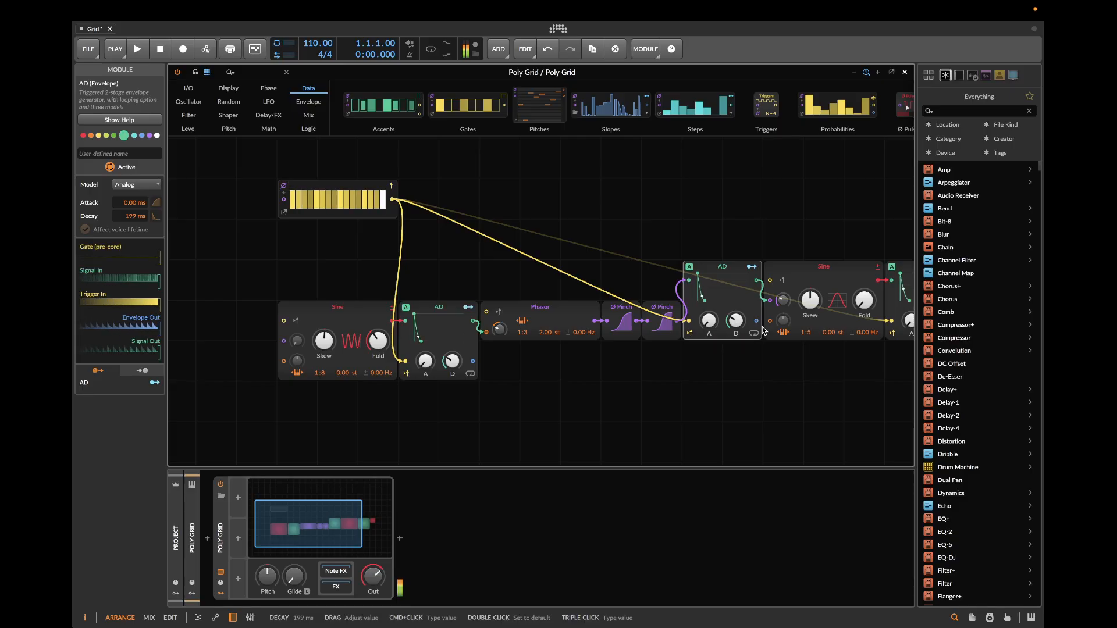
- Place a second Gates sequencer above the Pinch modules and draw an eight-step pattern with steps 3 and 6 off
{"action": "mouse_move", "coordinate": [466, 100]}
{"action": "left_mouse_down"}
{"action": "mouse_move", "coordinate": [559, 193]}
{"action": "mouse_move", "coordinate": [614, 196]}
{"action": "left_mouse_up"}
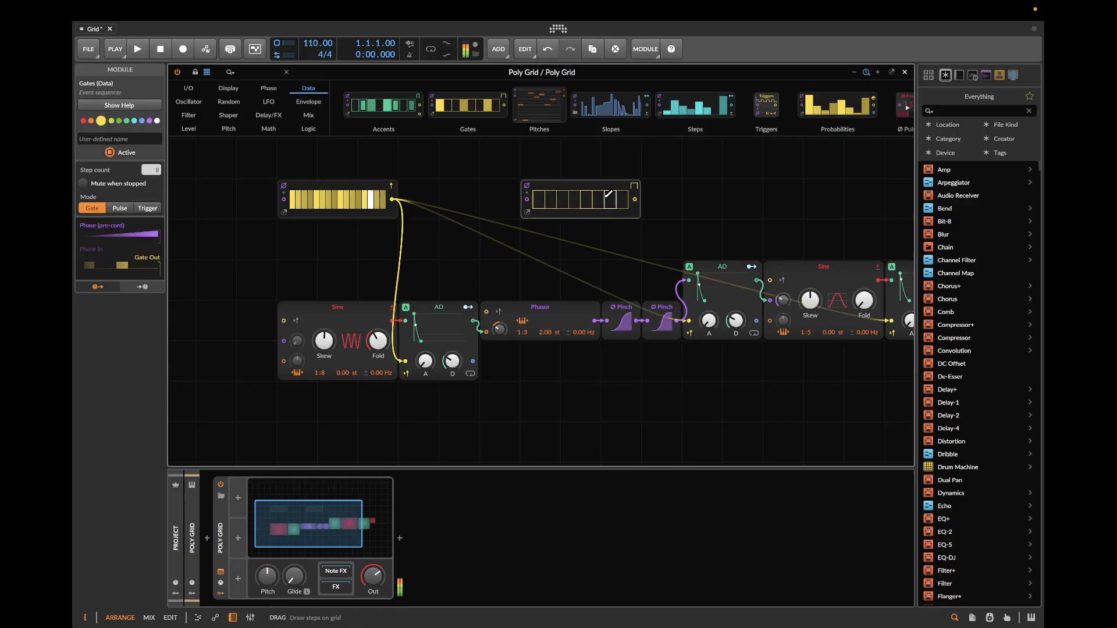
{"action": "left_click", "coordinate": [552, 198]}
{"action": "left_click", "coordinate": [585, 200]}
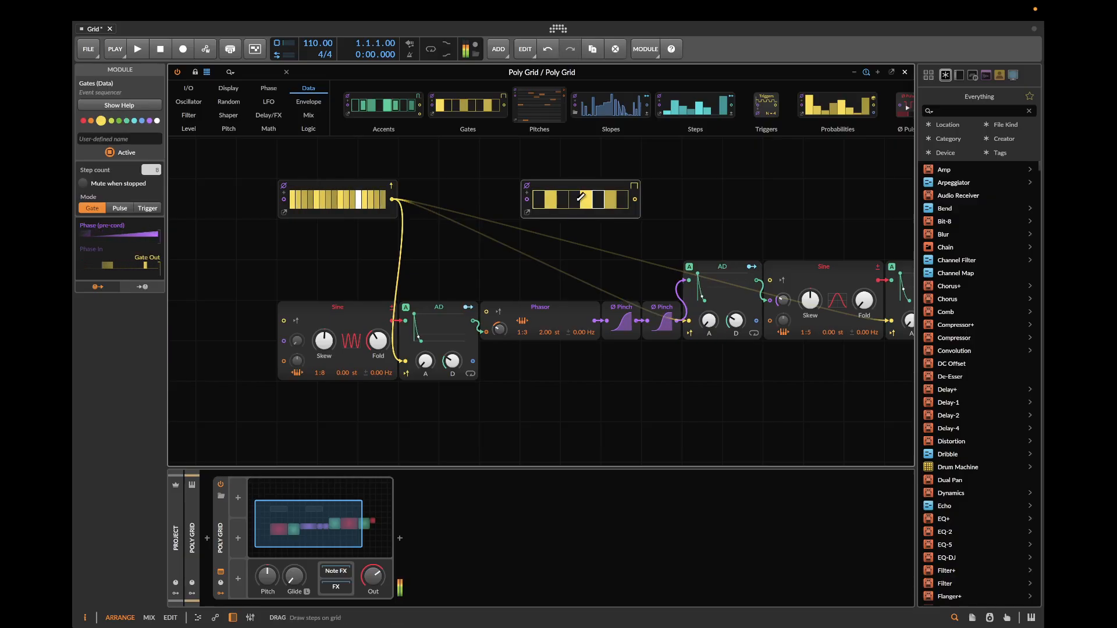
{"action": "left_click", "coordinate": [575, 199]}
{"action": "left_click", "coordinate": [541, 199]}
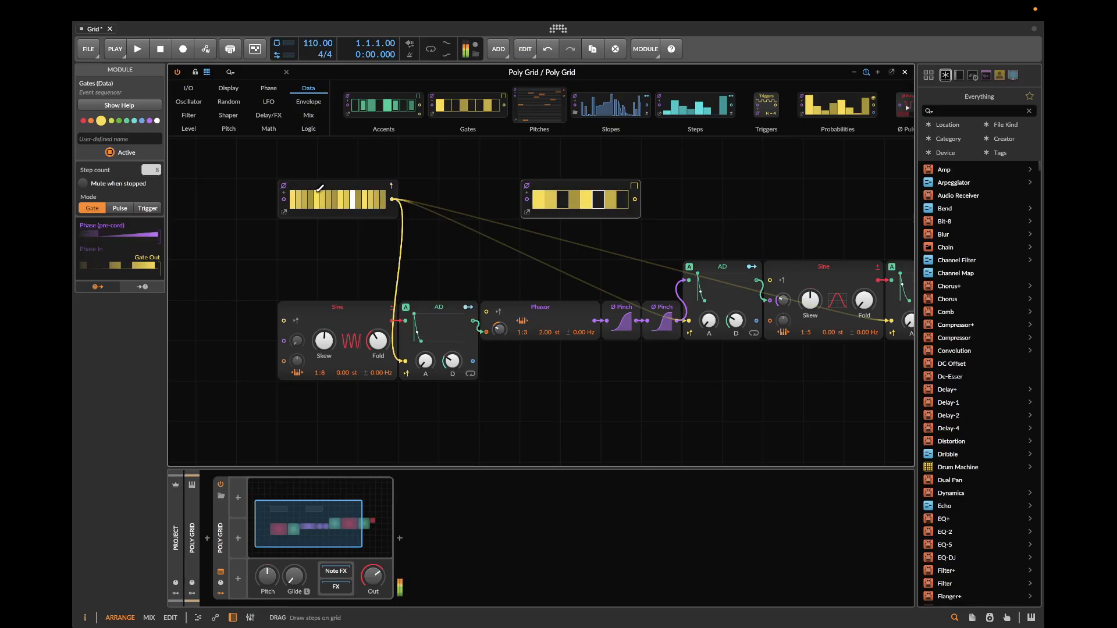
- Switch off several steps in the first Gates sequencer to add rests to its pattern
{"action": "left_click", "coordinate": [293, 199]}
{"action": "left_click", "coordinate": [322, 199]}
{"action": "left_click", "coordinate": [353, 200]}
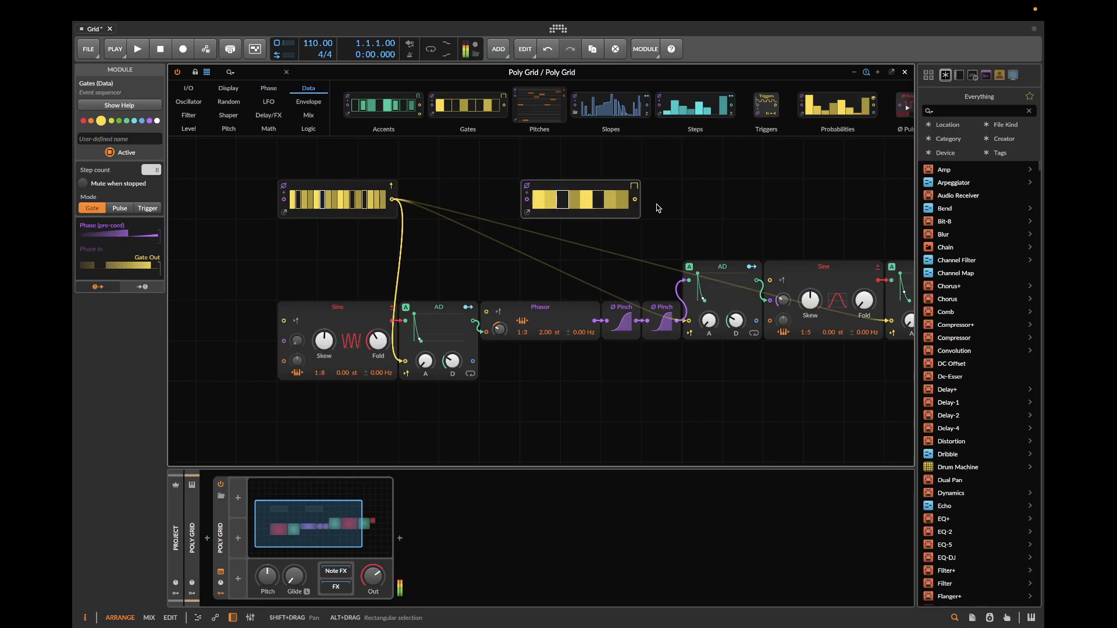
- Connect the second Gates sequencer to the signal input of the AD after the output Sine and set its mode to Trigger
{"action": "left_click_drag", "start_coordinate": [634, 199], "coordinate": [886, 280]}
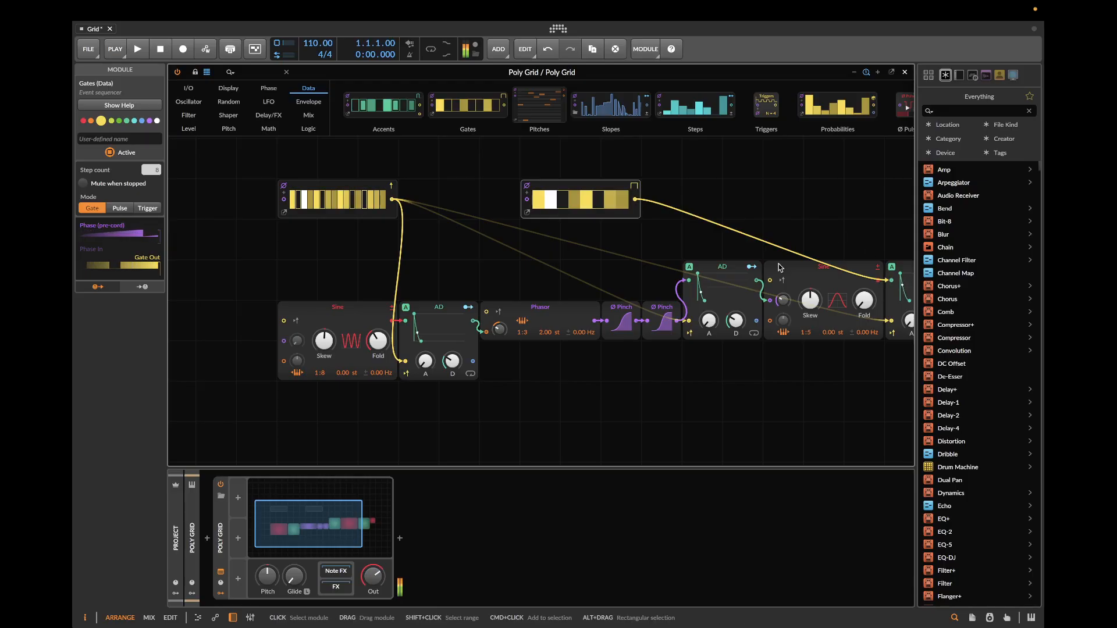
{"action": "left_click", "coordinate": [634, 187]}
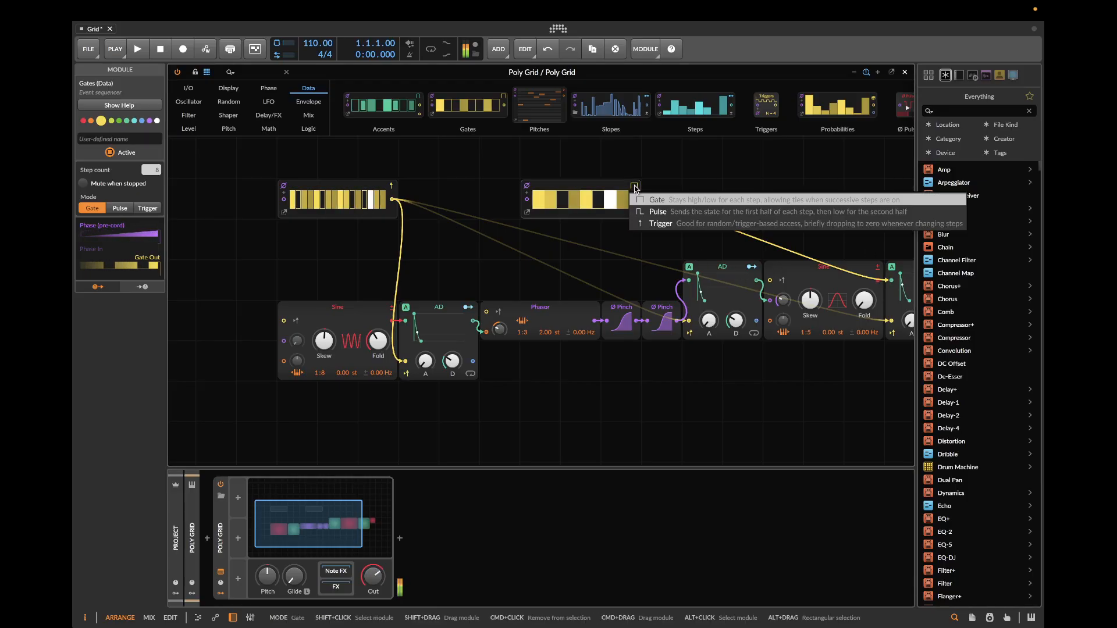
{"action": "left_click", "coordinate": [651, 224]}
{"action": "scroll", "coordinate": [623, 242], "scroll_direction": "right", "scroll_amount": 3}
{"action": "scroll", "coordinate": [623, 242], "scroll_direction": "up", "scroll_amount": 1}
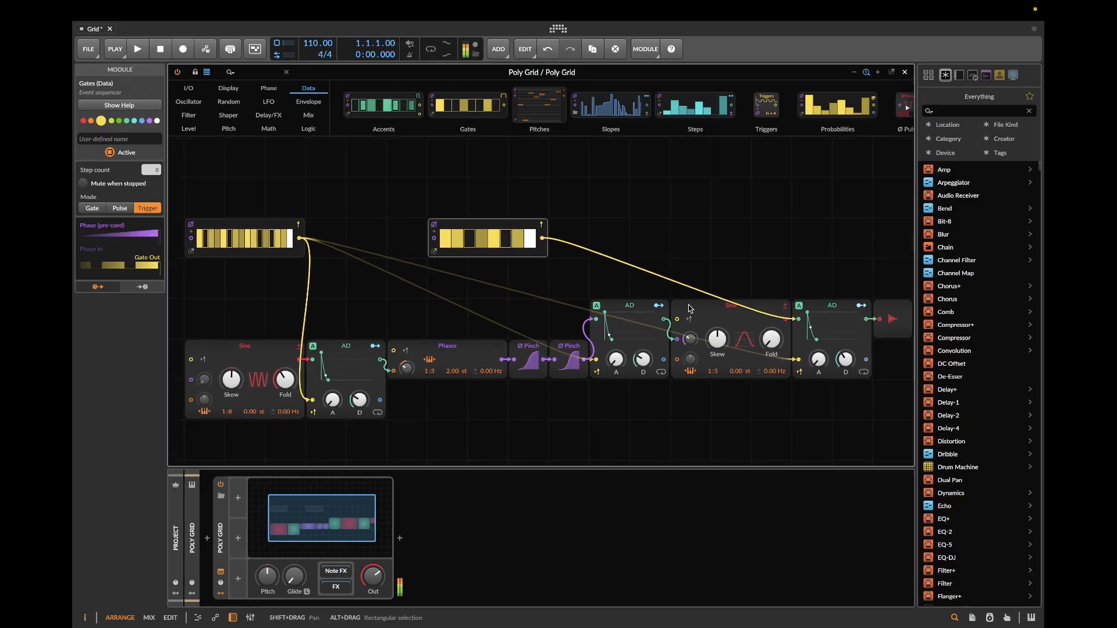
- Undo the second Gates sequencer's cable and Trigger mode, and set its step count to 16
{"action": "key", "text": "super+z"}
{"action": "key", "text": "super+z"}
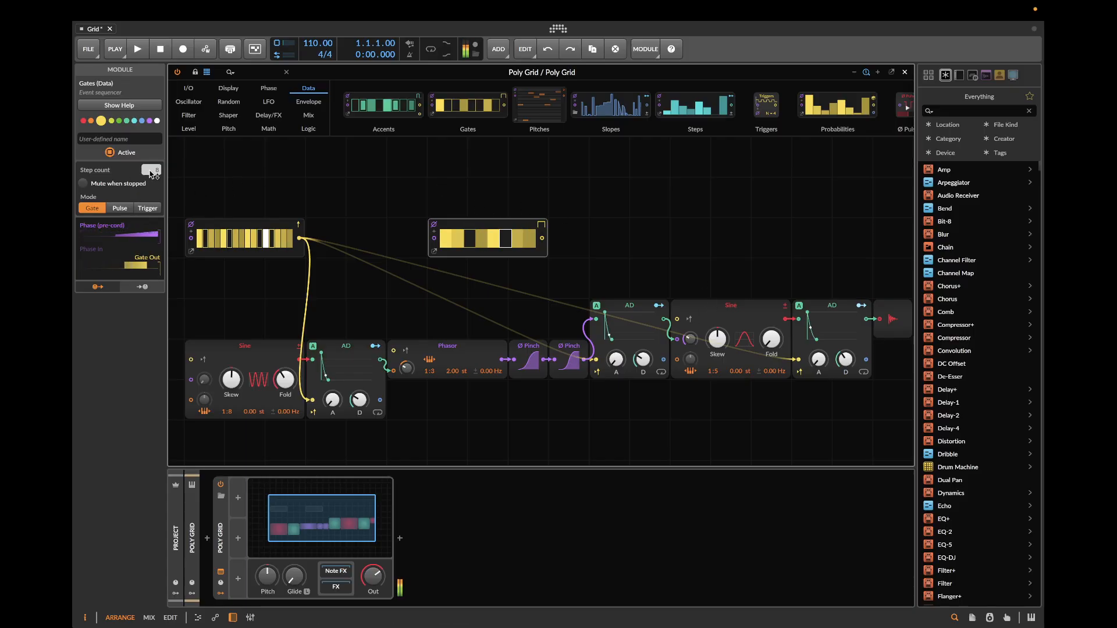
{"action": "left_click_drag", "start_coordinate": [151, 169], "coordinate": [151, 144]}
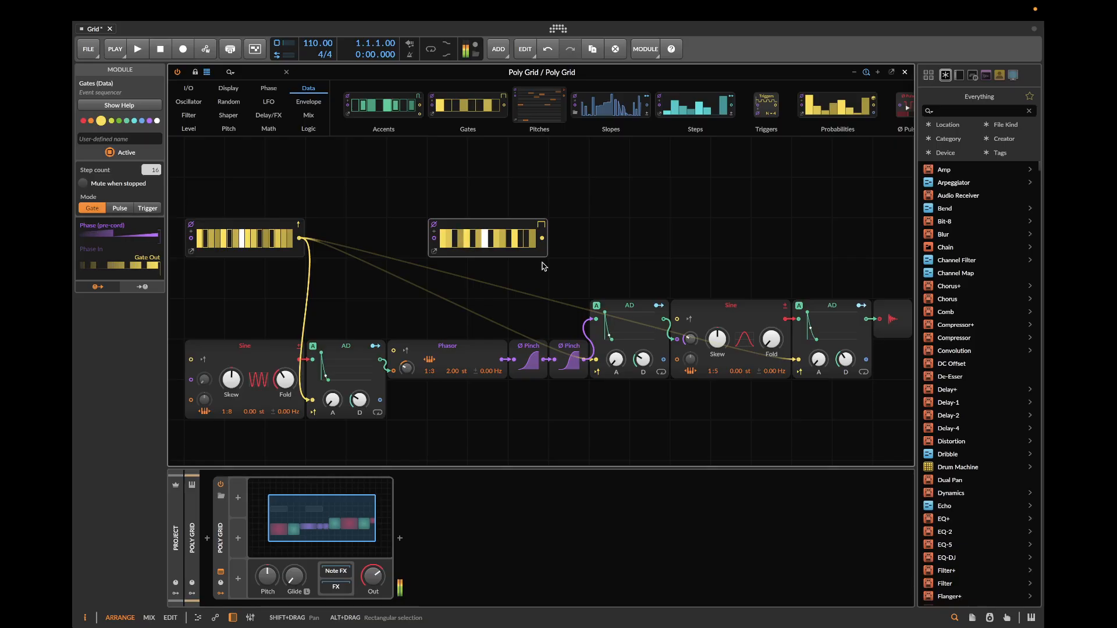
- Set the second Gates sequencer to Trigger mode and connect it to the trigger input of the AD after the output Sine
{"action": "left_click", "coordinate": [540, 230]}
{"action": "left_click", "coordinate": [569, 265]}
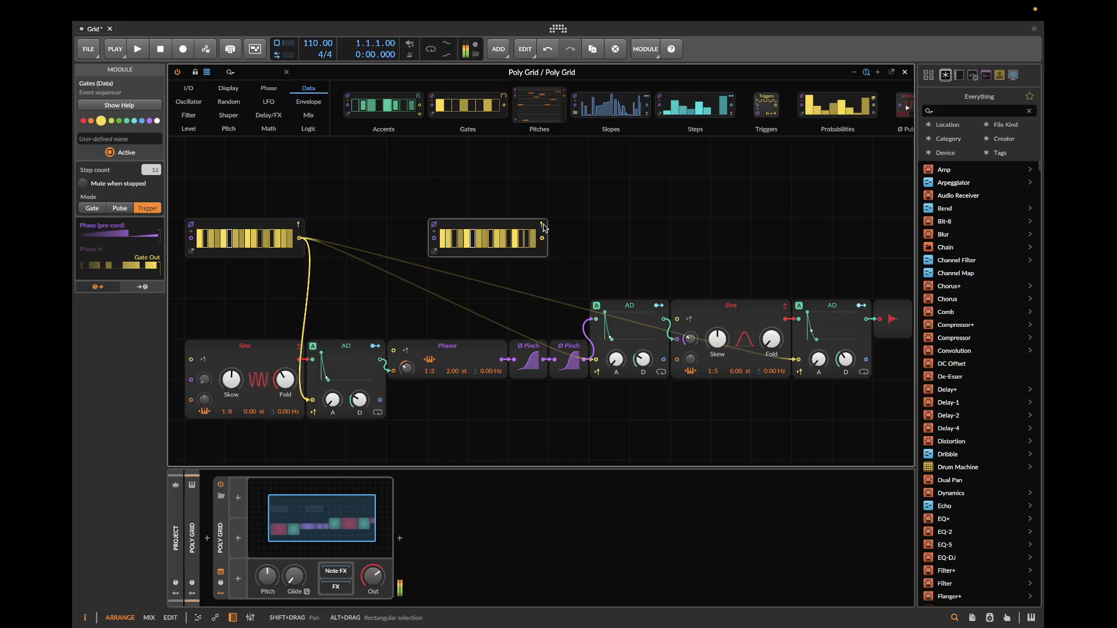
{"action": "left_click_drag", "start_coordinate": [542, 238], "coordinate": [796, 362]}
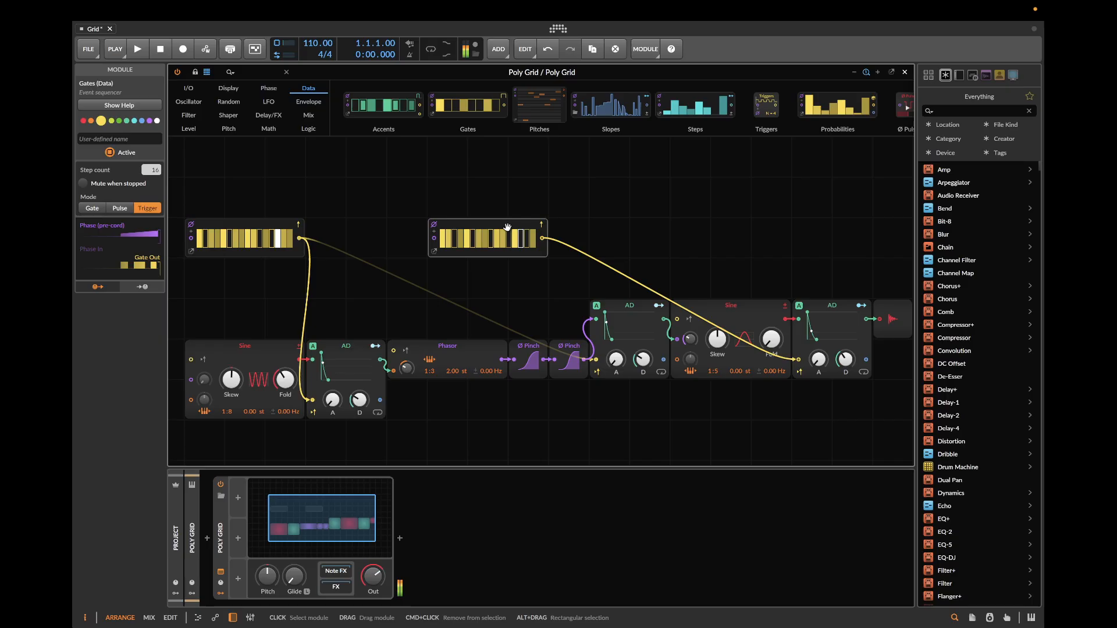
- Duplicate the second Gates sequencer up beside the original and draw a different 16-step pattern in the copy
{"action": "mouse_move", "coordinate": [507, 227]}
{"action": "left_mouse_down"}
{"action": "mouse_move", "coordinate": [618, 189]}
{"action": "mouse_move", "coordinate": [656, 194]}
{"action": "left_mouse_up"}
{"action": "left_click", "coordinate": [600, 197]}
{"action": "left_click", "coordinate": [583, 197]}
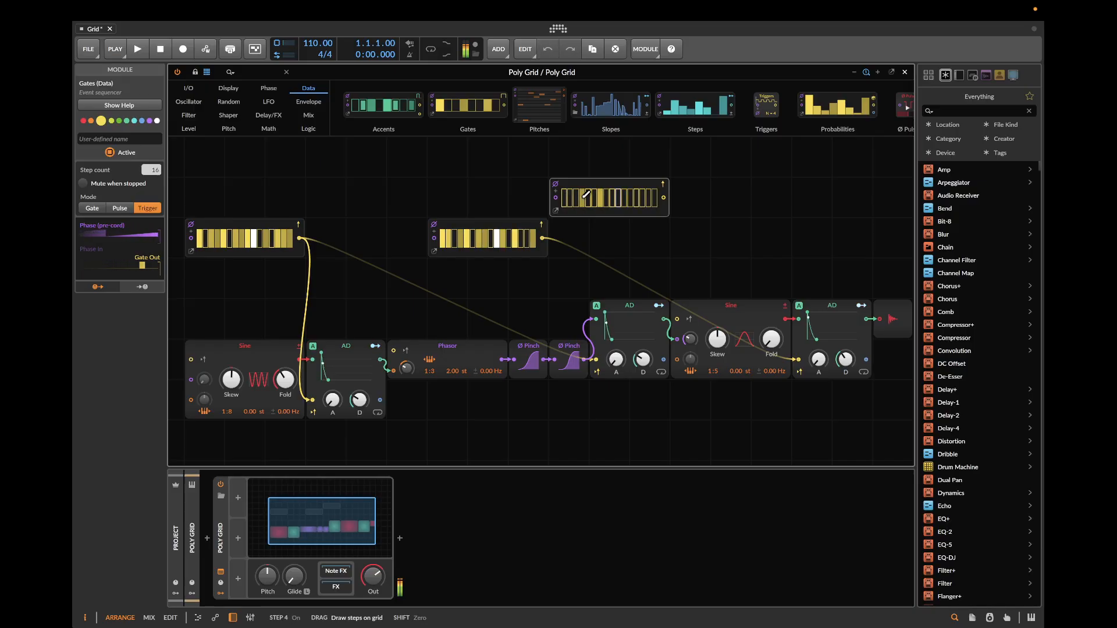
{"action": "left_click", "coordinate": [571, 196]}
{"action": "left_click", "coordinate": [618, 198]}
{"action": "left_click", "coordinate": [641, 196]}
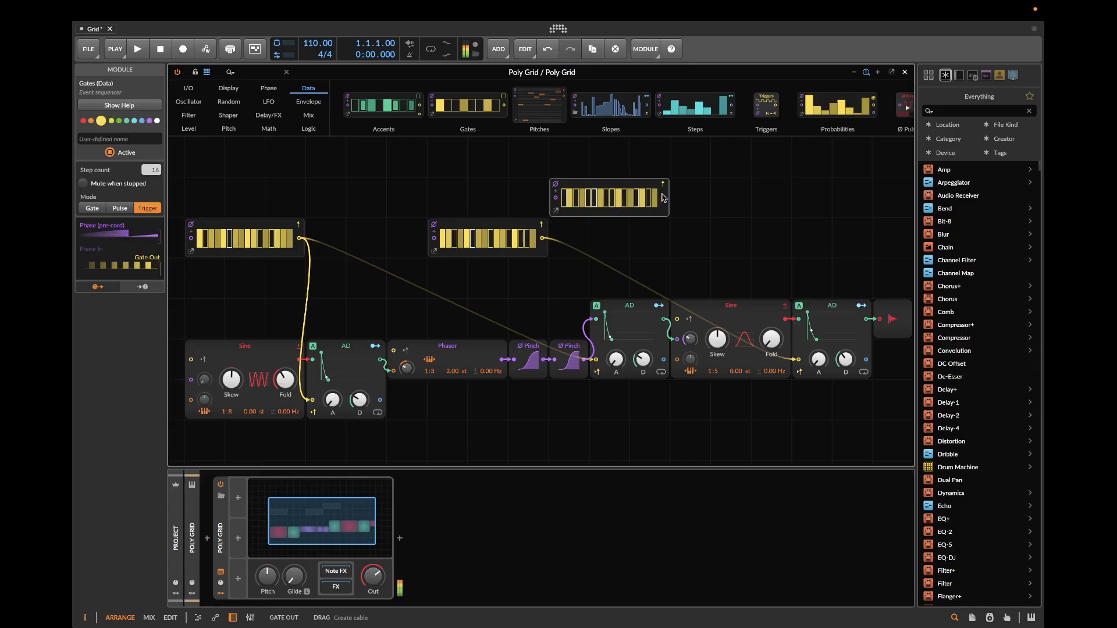
- Connect the third Gates sequencer to the trigger input of the AD before the output Sine and fine-tune that AD's decay
{"action": "left_click_drag", "start_coordinate": [663, 198], "coordinate": [597, 363]}
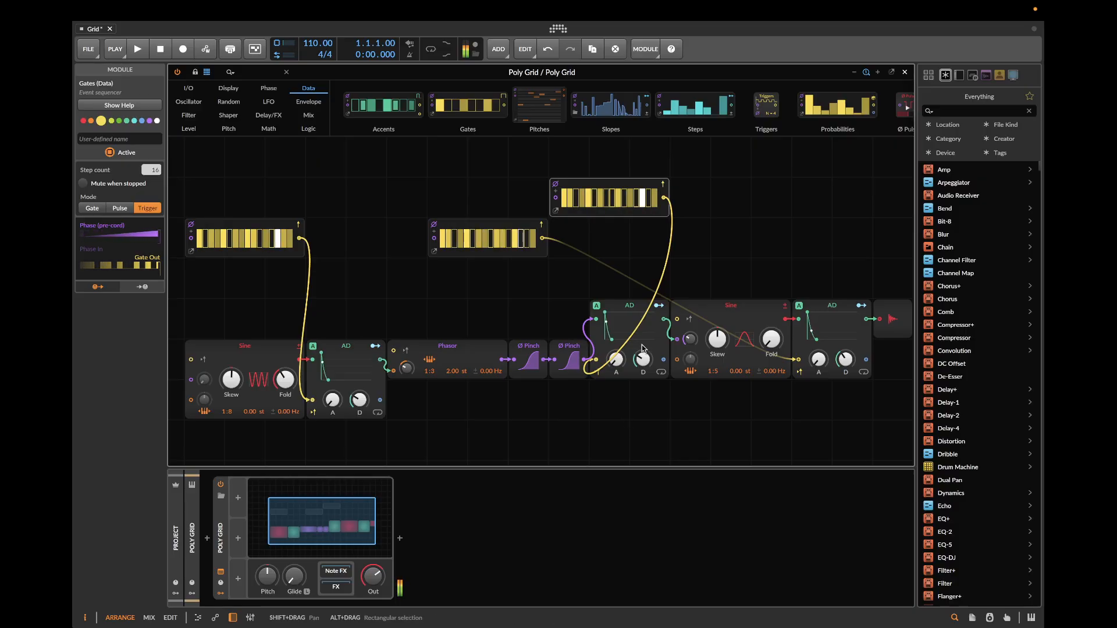
{"action": "mouse_move", "coordinate": [643, 360]}
{"action": "left_mouse_down"}
{"action": "mouse_move", "coordinate": [643, 345]}
{"action": "mouse_move", "coordinate": [642, 356]}
{"action": "left_mouse_up"}
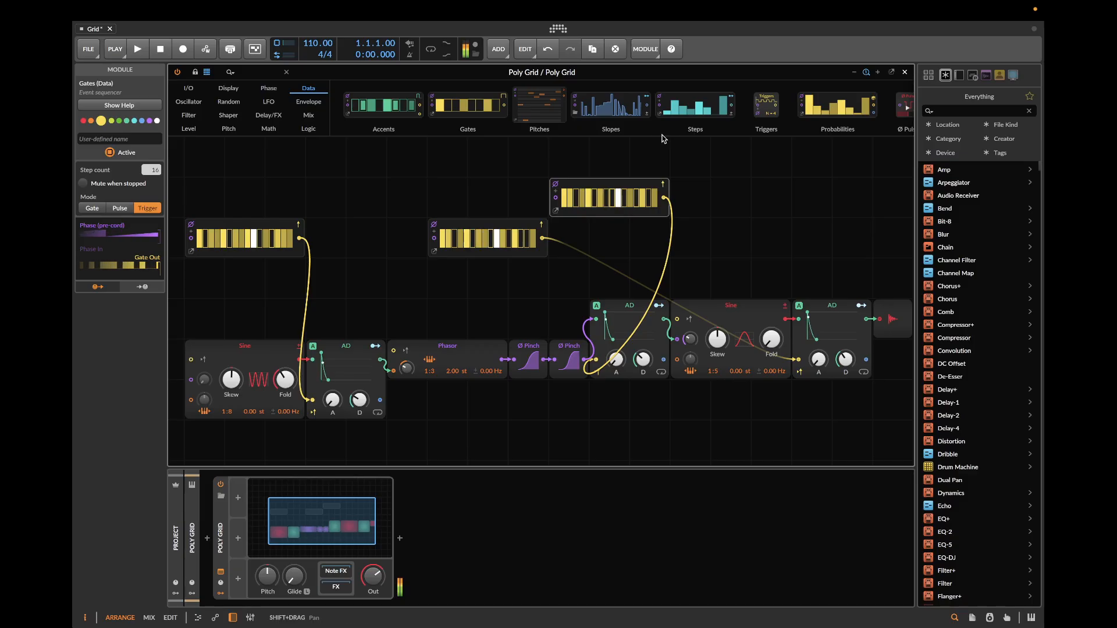
- Place a Pitches sequencer in the space above the first and second Gates sequencers
{"action": "scroll", "coordinate": [798, 86], "scroll_direction": "right", "scroll_amount": 3}
{"action": "left_click", "coordinate": [798, 85]}
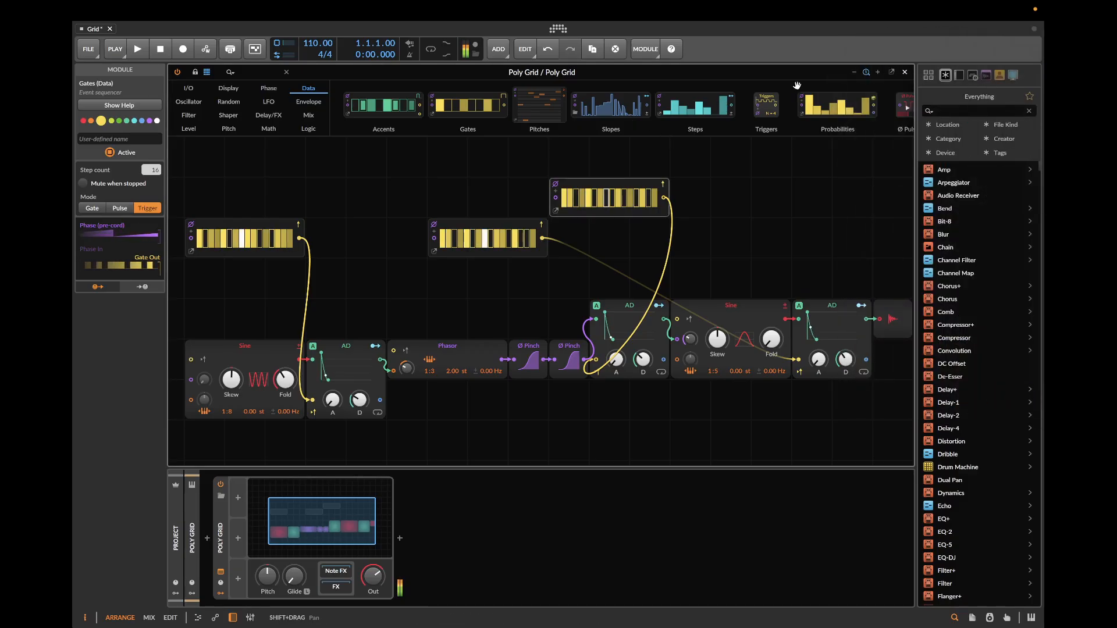
{"action": "scroll", "coordinate": [797, 116], "scroll_direction": "right", "scroll_amount": 3}
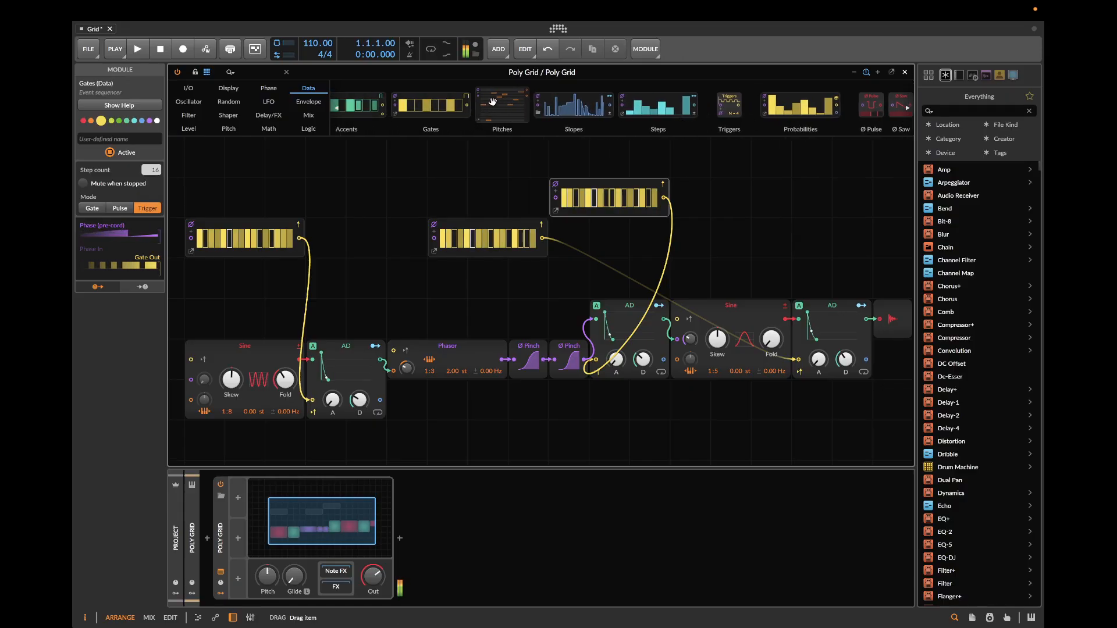
{"action": "mouse_move", "coordinate": [501, 129]}
{"action": "left_mouse_down"}
{"action": "mouse_move", "coordinate": [358, 231]}
{"action": "mouse_move", "coordinate": [356, 190]}
{"action": "mouse_move", "coordinate": [393, 163]}
{"action": "mouse_move", "coordinate": [452, 183]}
{"action": "left_mouse_up"}
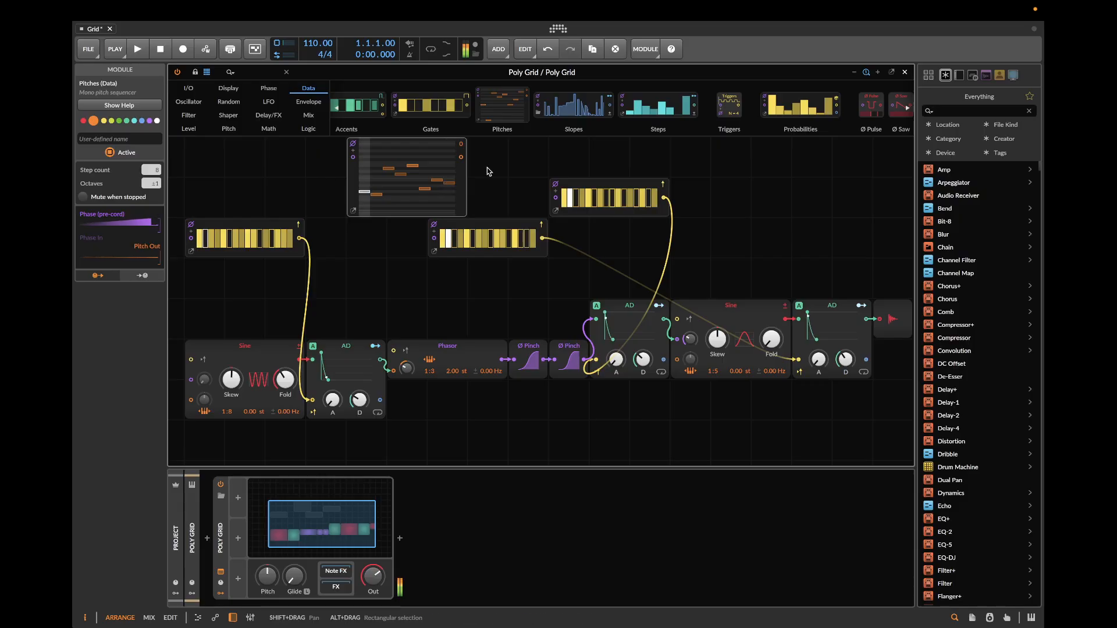
- Connect the Pitches output to the pitch inputs of the modulating Sine and the output Sine, with modulation amounts of 120 st
{"action": "left_click_drag", "start_coordinate": [463, 149], "coordinate": [205, 361]}
{"action": "double_click", "coordinate": [463, 148]}
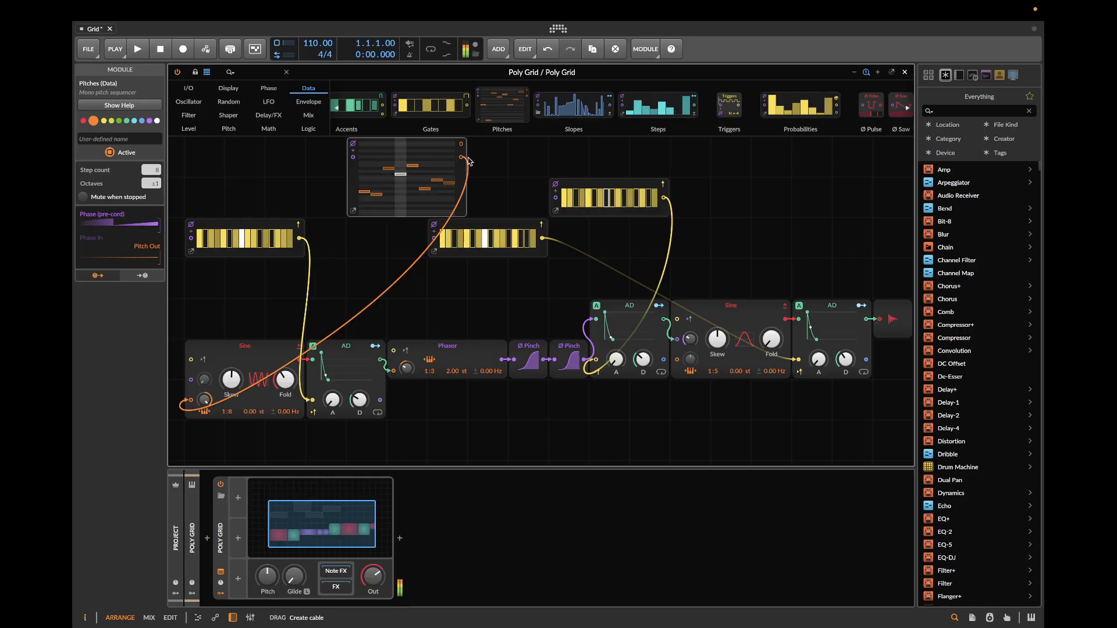
{"action": "left_click_drag", "start_coordinate": [463, 158], "coordinate": [684, 326]}
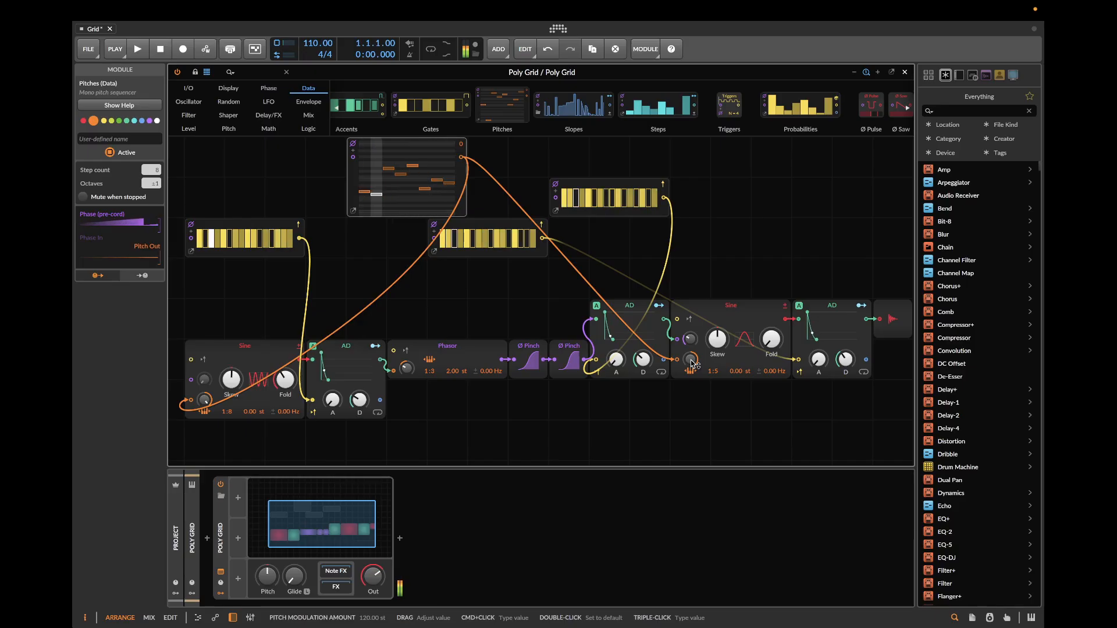
{"action": "left_click_drag", "start_coordinate": [407, 369], "coordinate": [407, 323]}
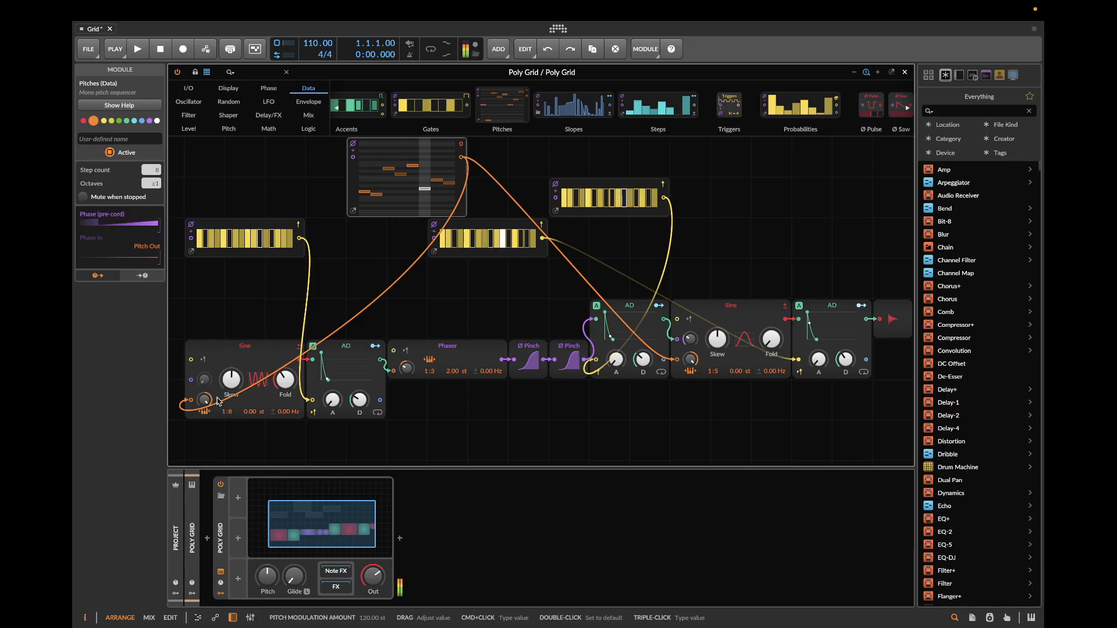
- Disconnect the Pitches sequencer from the modulating Sine and reduce the output Sine's pitch modulation amount to 0 st
{"action": "mouse_move", "coordinate": [231, 380]}
{"action": "left_click_drag", "start_coordinate": [231, 379], "coordinate": [231, 378]}
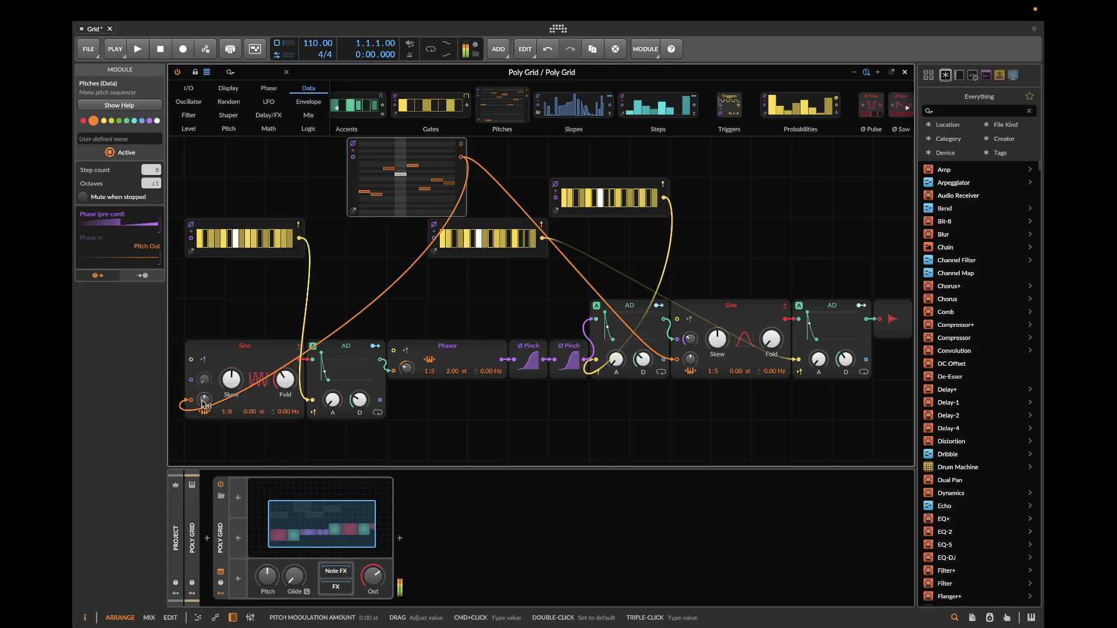
{"action": "left_click_drag", "start_coordinate": [690, 359], "coordinate": [691, 358]}
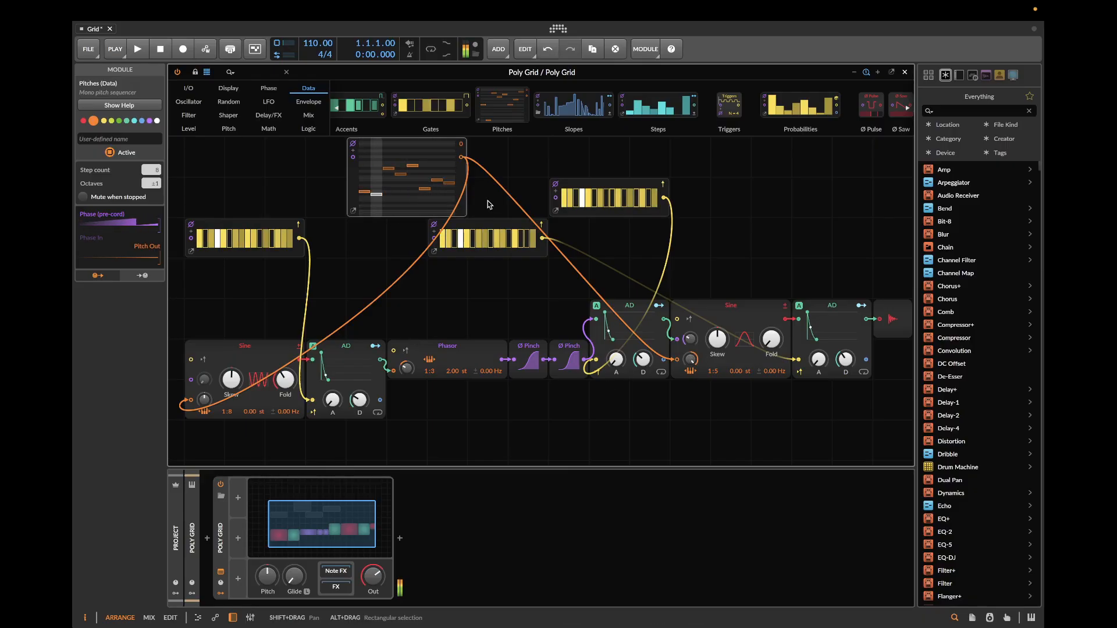
{"action": "double_click", "coordinate": [188, 401]}
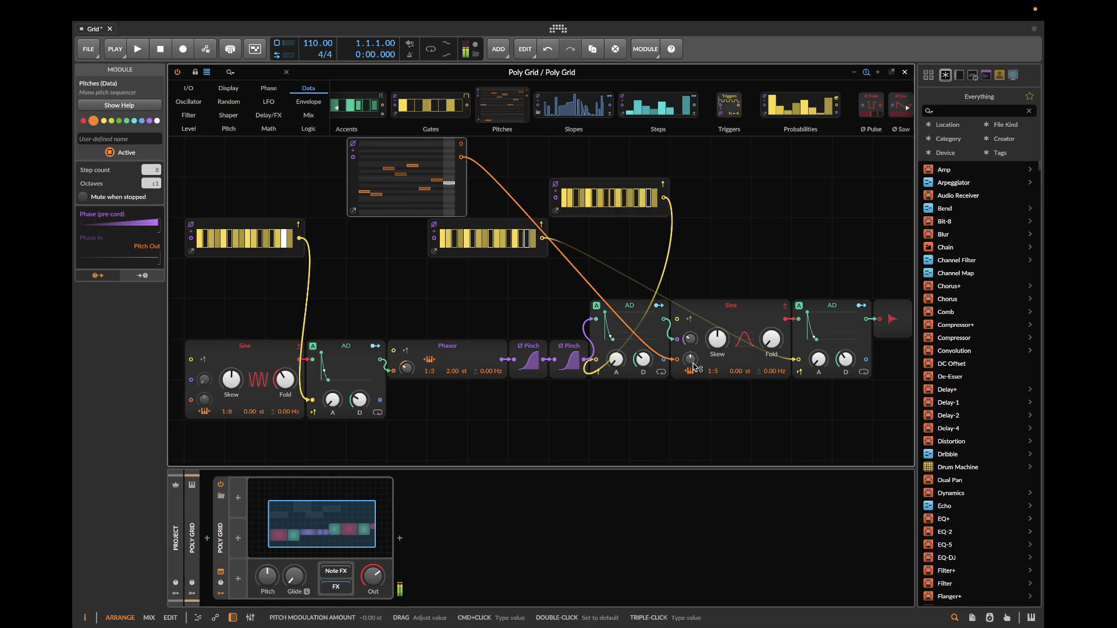
- Lengthen the decay of the AD after the modulating Sine, and set the final AD's decay to 446 ms
{"action": "mouse_move", "coordinate": [359, 399]}
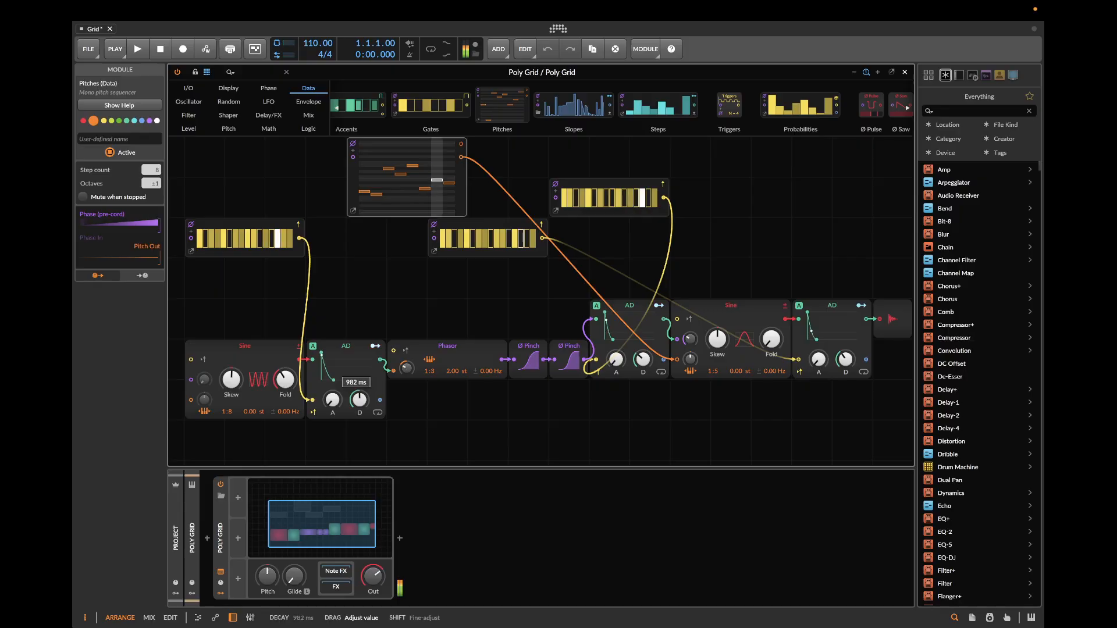
{"action": "left_click_drag", "start_coordinate": [360, 399], "coordinate": [360, 407]}
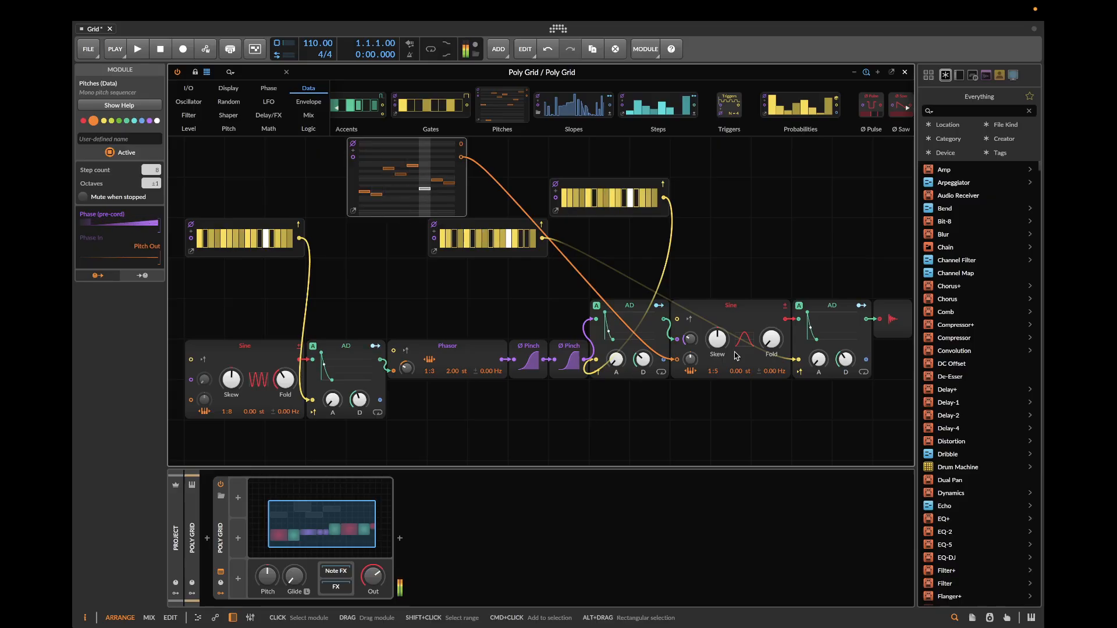
{"action": "left_click", "coordinate": [845, 359]}
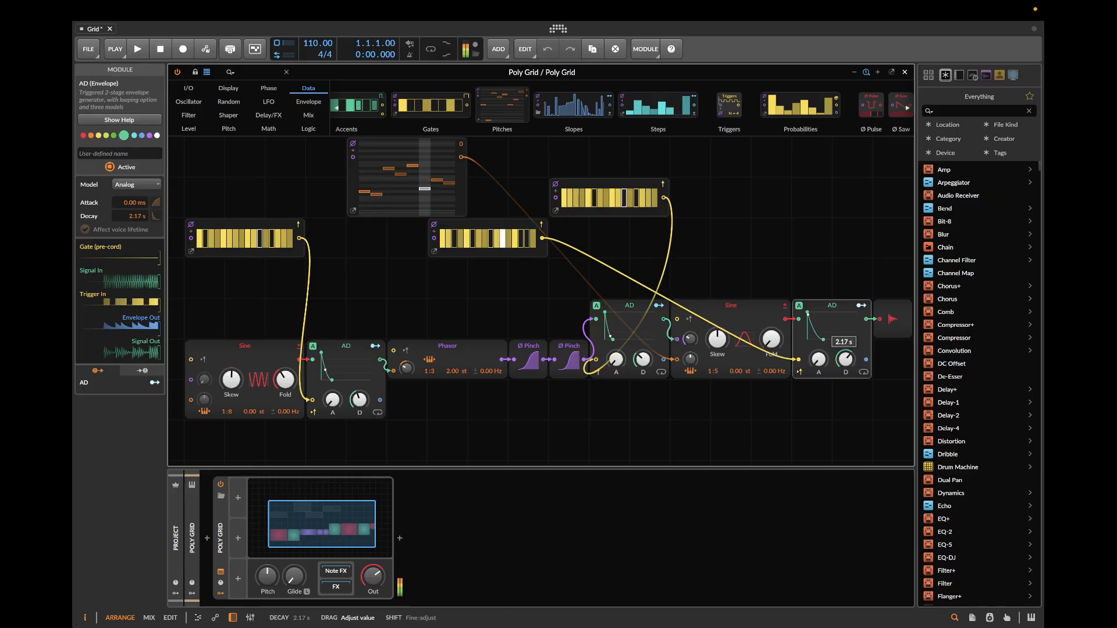
{"action": "left_click_drag", "start_coordinate": [845, 359], "coordinate": [845, 413]}
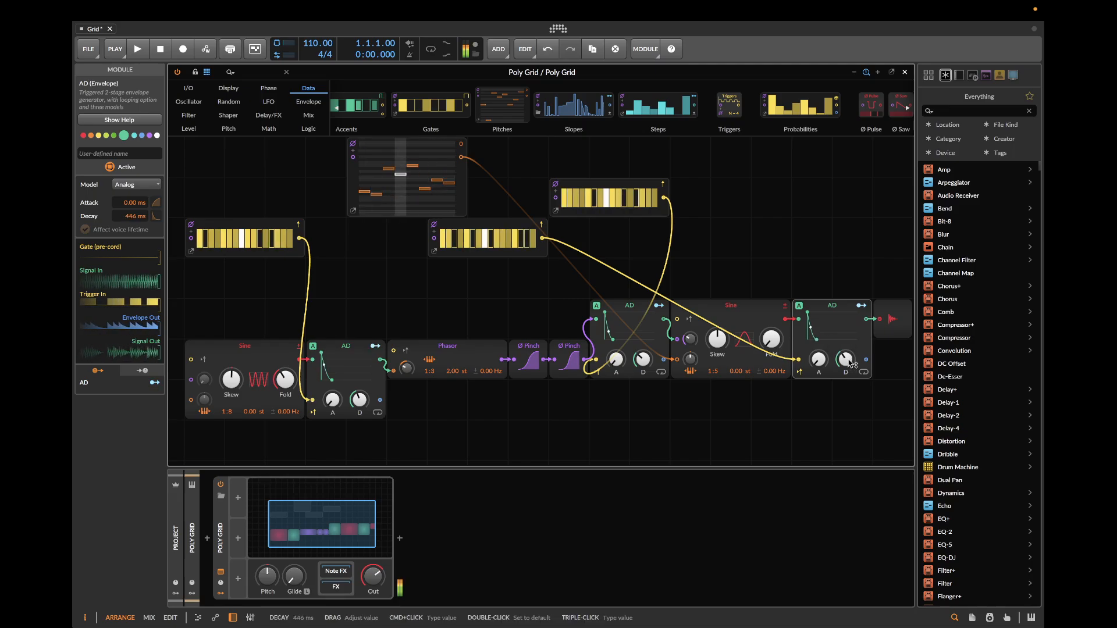
- Add an LFO above the output Sine and set its timebase to Bar
{"action": "left_click", "coordinate": [269, 102]}
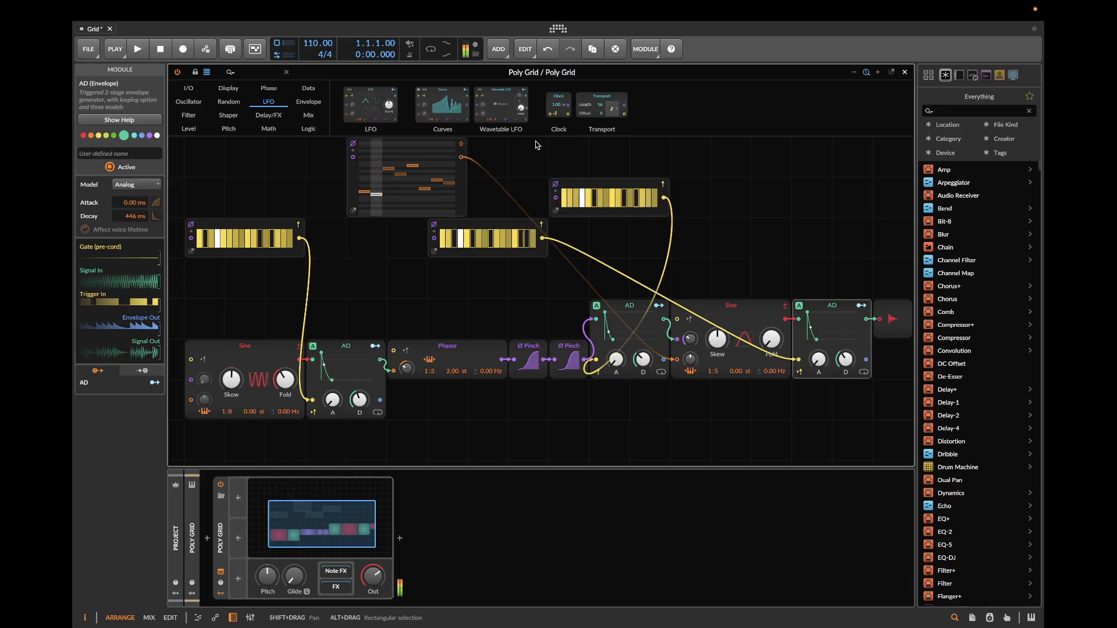
{"action": "left_click_drag", "start_coordinate": [371, 105], "coordinate": [733, 191]}
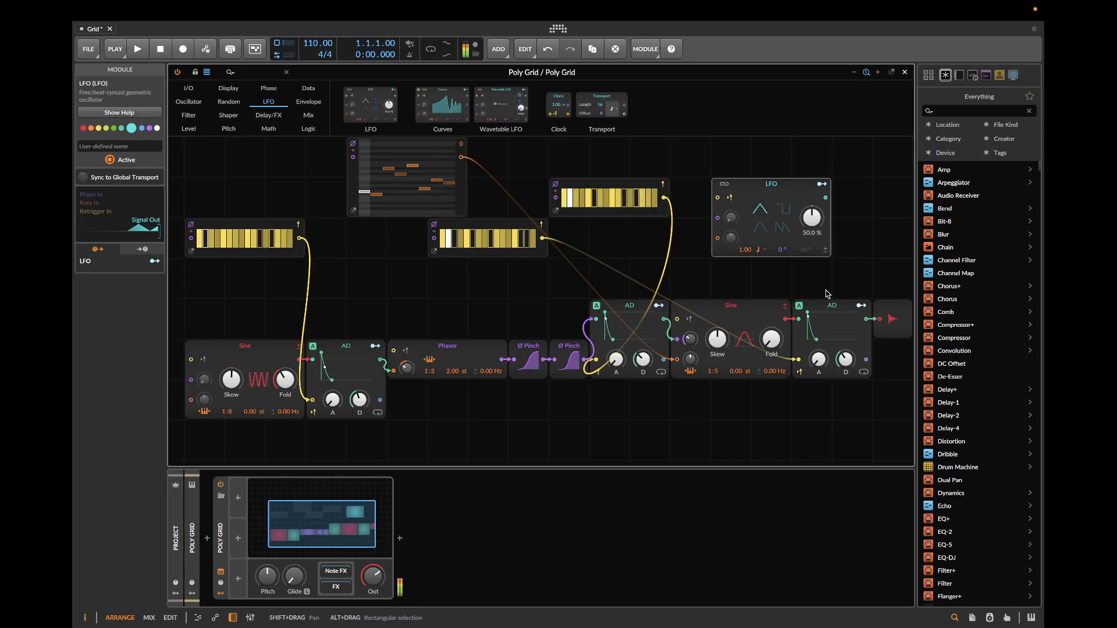
{"action": "left_click", "coordinate": [756, 250]}
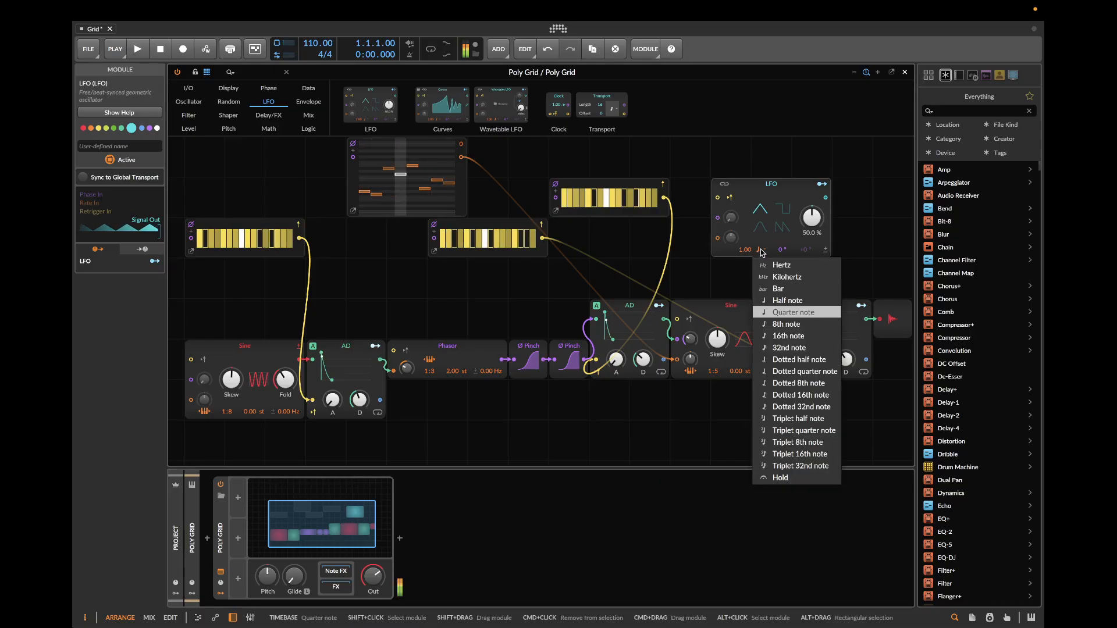
{"action": "left_click", "coordinate": [777, 288]}
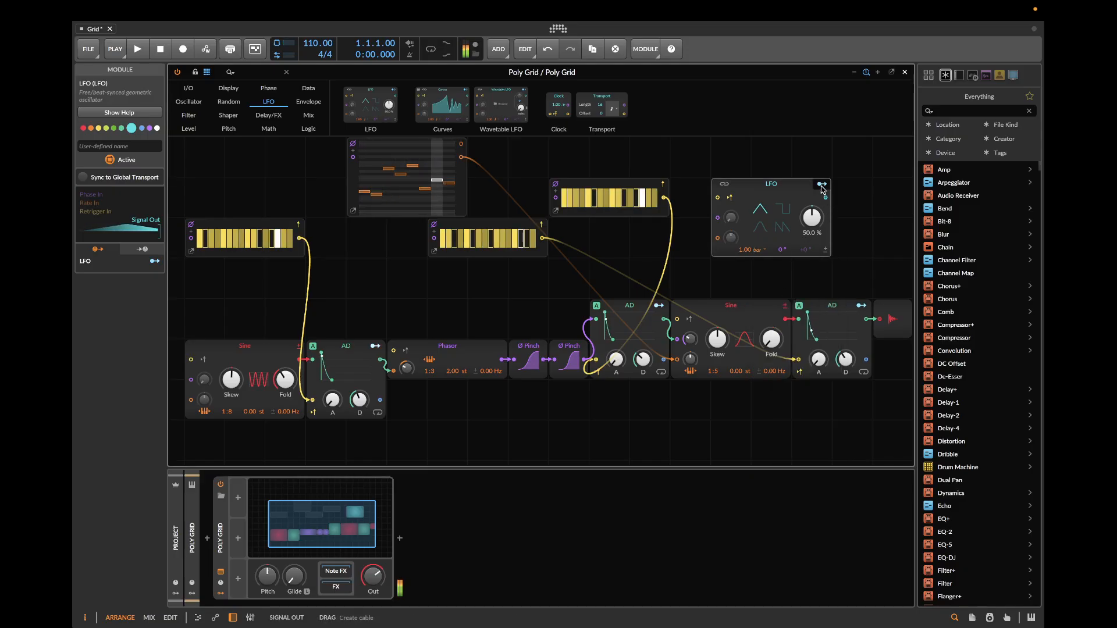
- Assign the LFO to modulate the decay of the final AD by 0.640
{"action": "left_click_drag", "start_coordinate": [822, 187], "coordinate": [506, 438]}
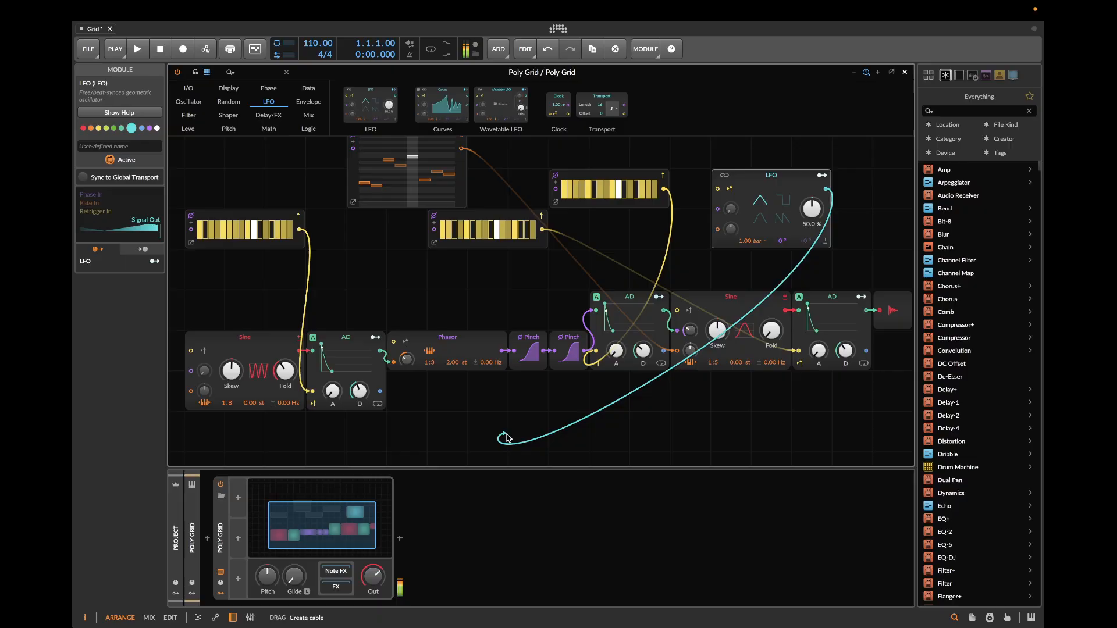
{"action": "left_click_drag", "start_coordinate": [507, 437], "coordinate": [509, 438]}
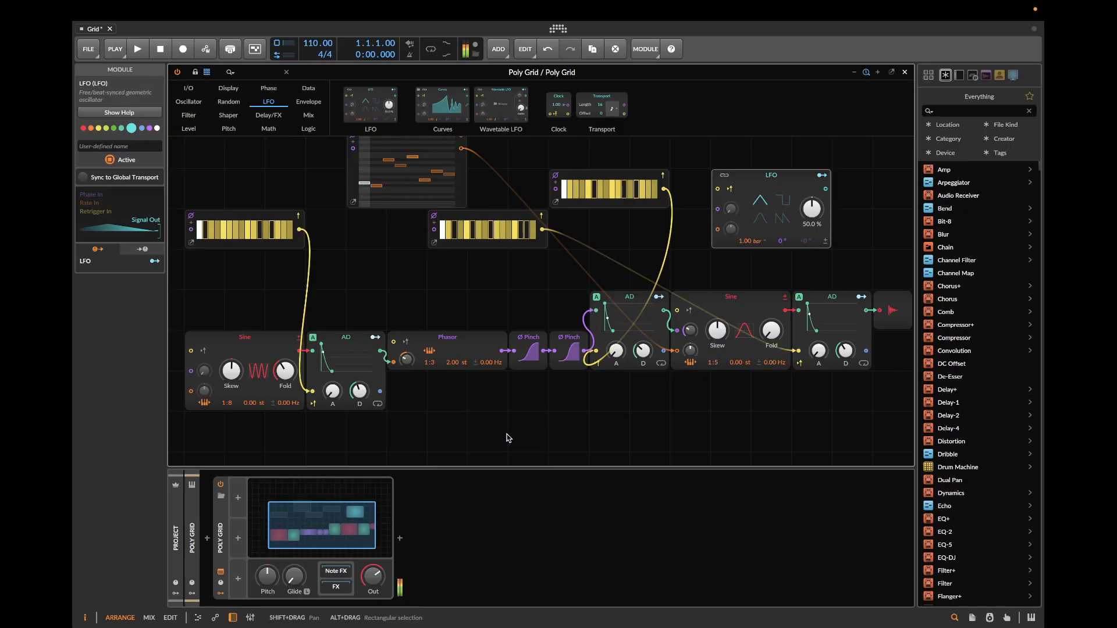
{"action": "left_click", "coordinate": [821, 175]}
{"action": "left_click_drag", "start_coordinate": [840, 345], "coordinate": [840, 343]}
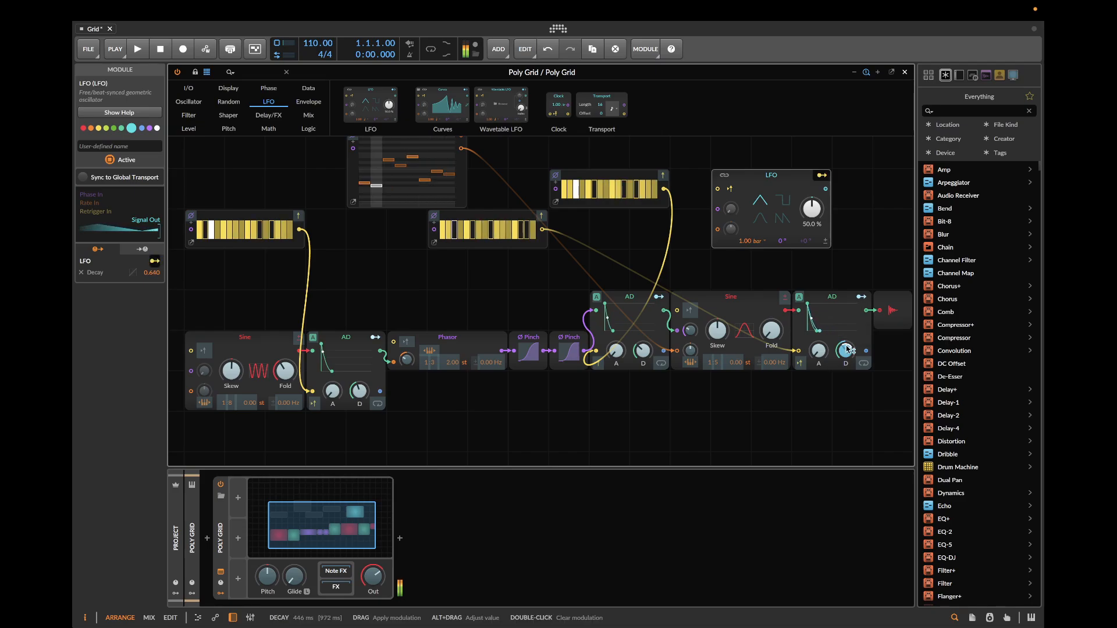
- Modulate the decay of the AD after the modulating Sine by -0.45 and that of the AD before the output Sine by 0.120 with the LFO
{"action": "left_click_drag", "start_coordinate": [359, 391], "coordinate": [359, 392]}
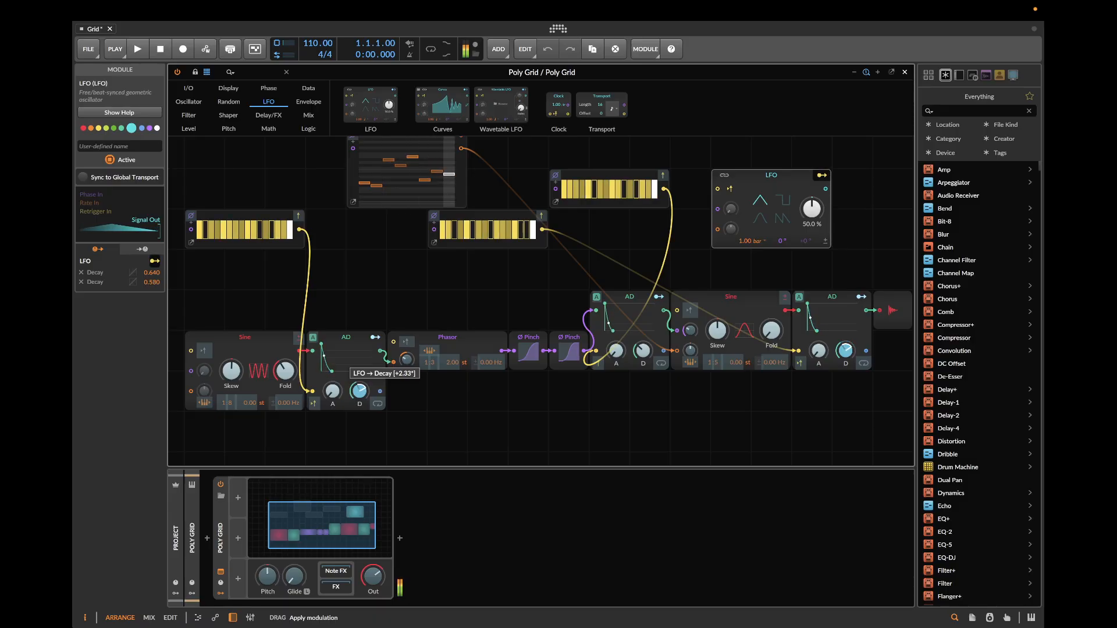
{"action": "left_click_drag", "start_coordinate": [359, 391], "coordinate": [359, 432]}
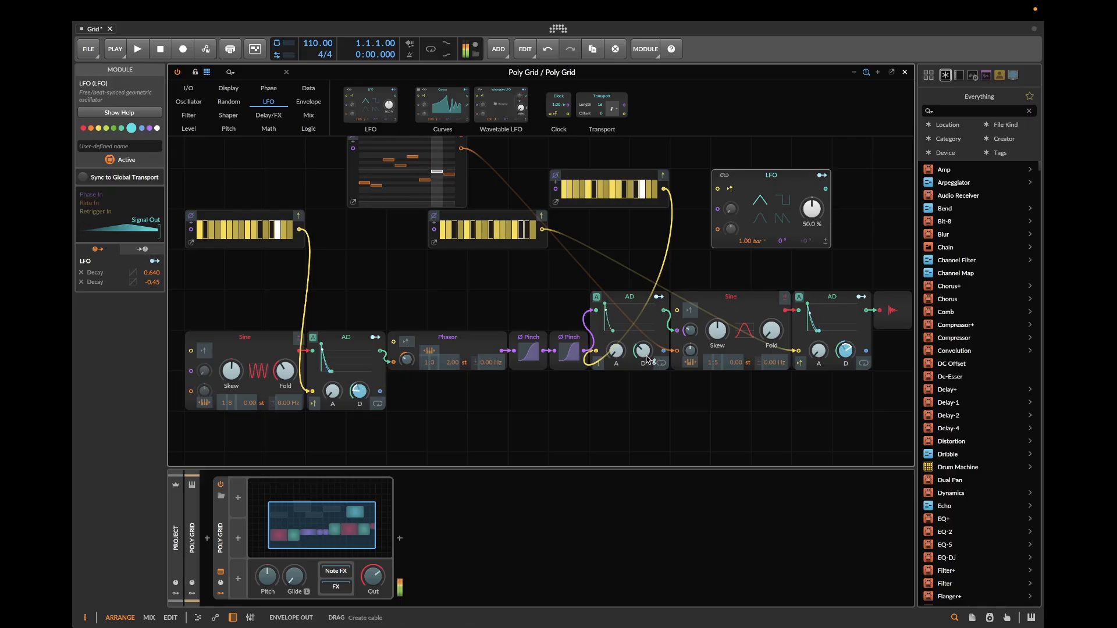
{"action": "mouse_move", "coordinate": [642, 350]}
{"action": "left_mouse_down"}
{"action": "mouse_move", "coordinate": [642, 367]}
{"action": "mouse_move", "coordinate": [642, 334]}
{"action": "left_mouse_up"}
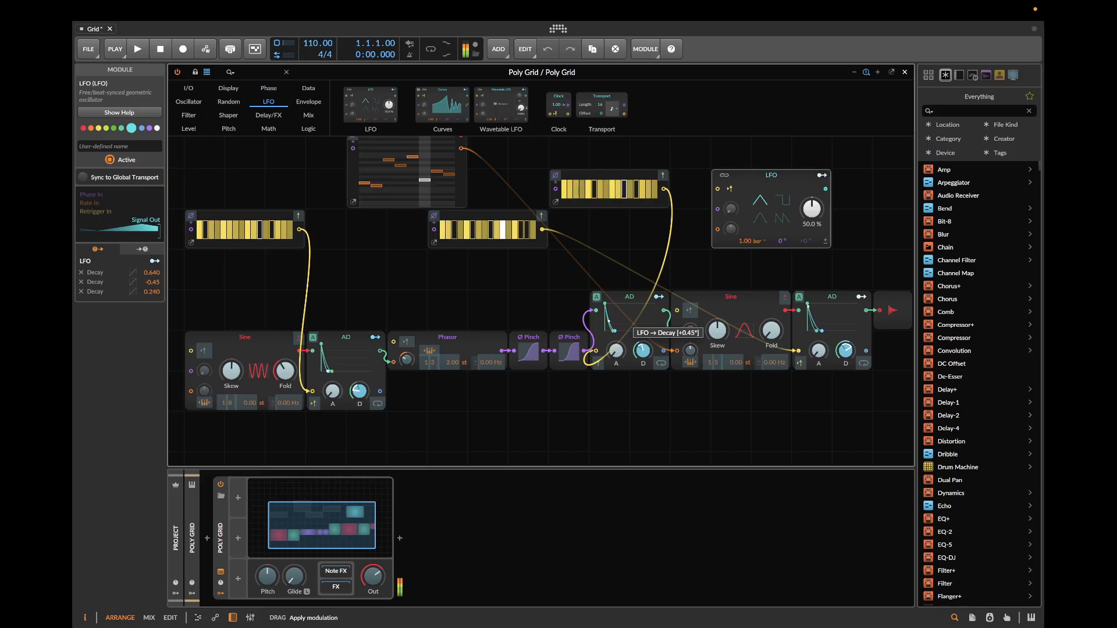
{"action": "left_click_drag", "start_coordinate": [642, 350], "coordinate": [643, 348]}
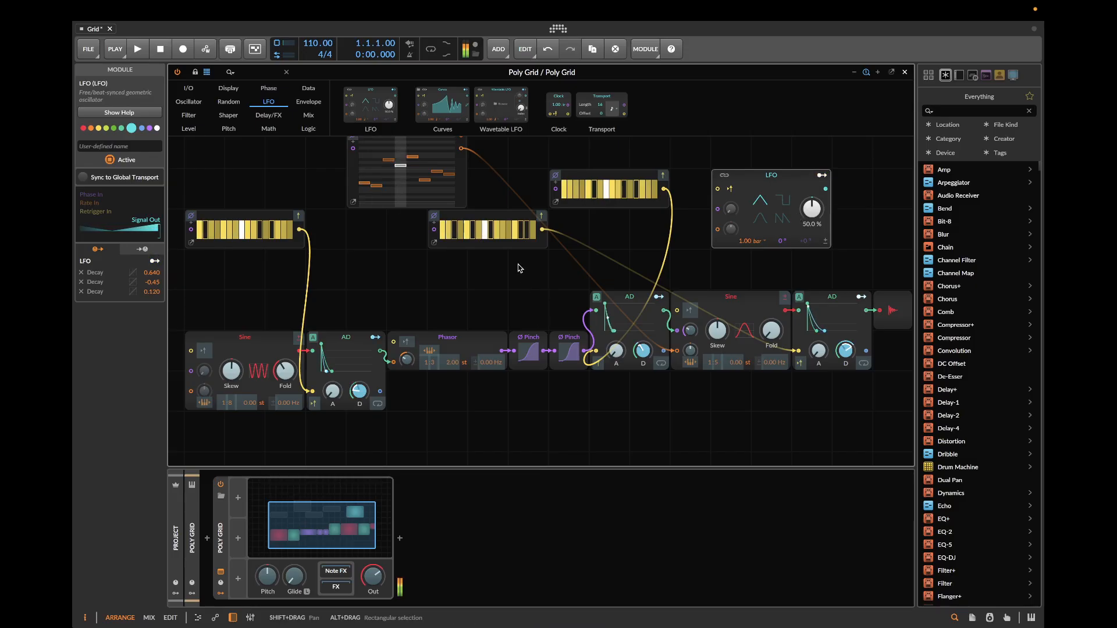
- Try a Sinemod between the first AD and the Phasor with adjusted rate and amount, and remove it
{"action": "left_click", "coordinate": [506, 292]}
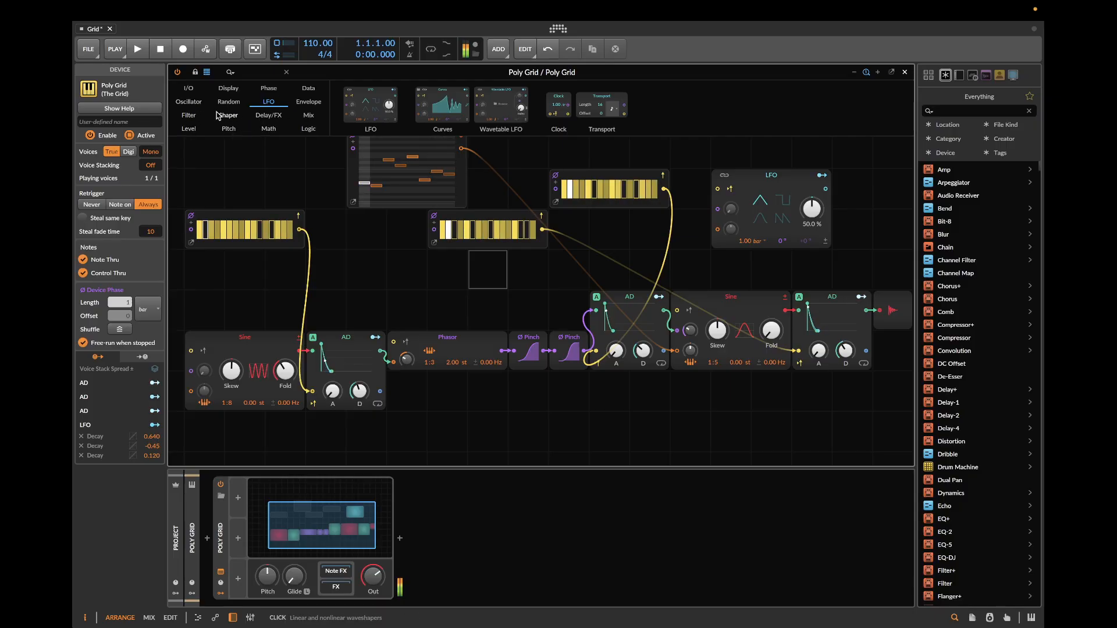
{"action": "left_click", "coordinate": [268, 87]}
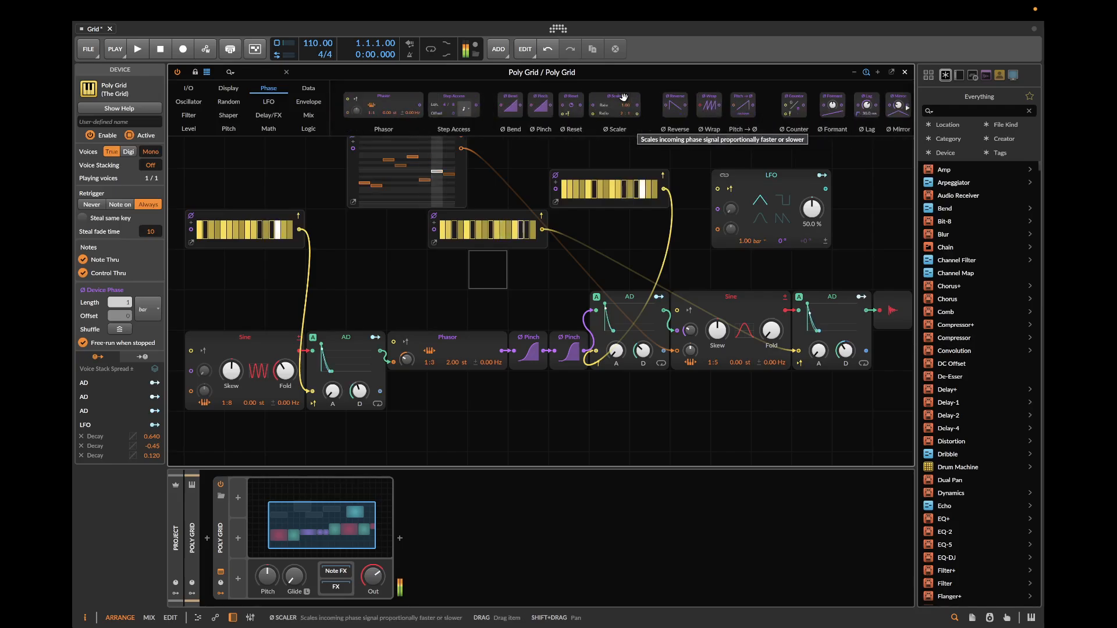
{"action": "scroll", "coordinate": [601, 112], "scroll_direction": "right", "scroll_amount": 5}
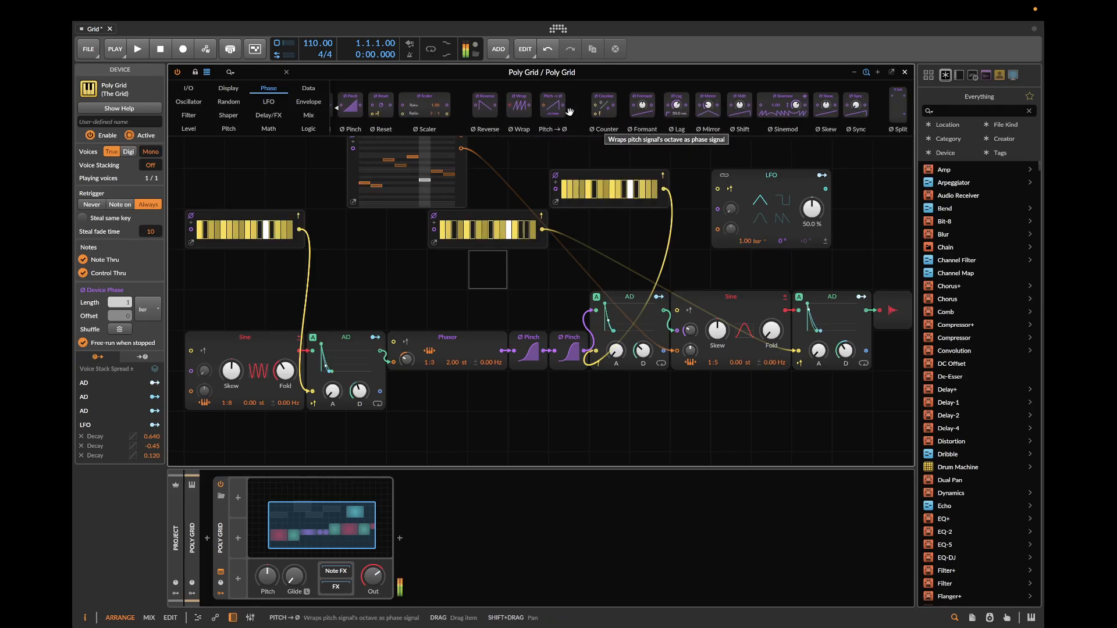
{"action": "left_click_drag", "start_coordinate": [777, 101], "coordinate": [395, 366]}
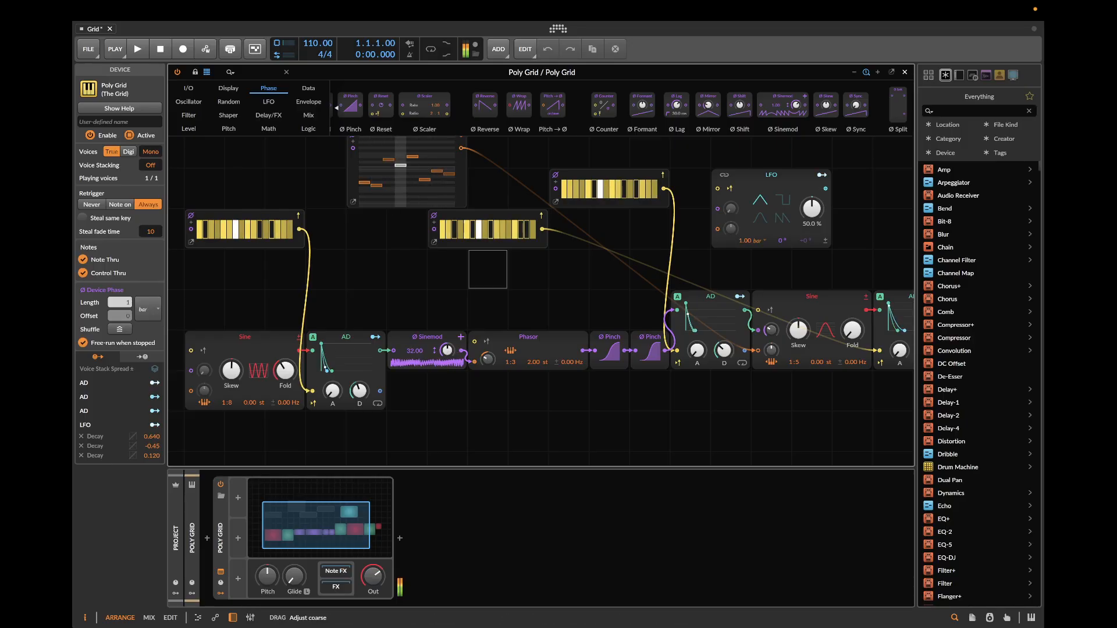
{"action": "left_click_drag", "start_coordinate": [447, 350], "coordinate": [447, 291]}
{"action": "left_click_drag", "start_coordinate": [447, 350], "coordinate": [446, 345]}
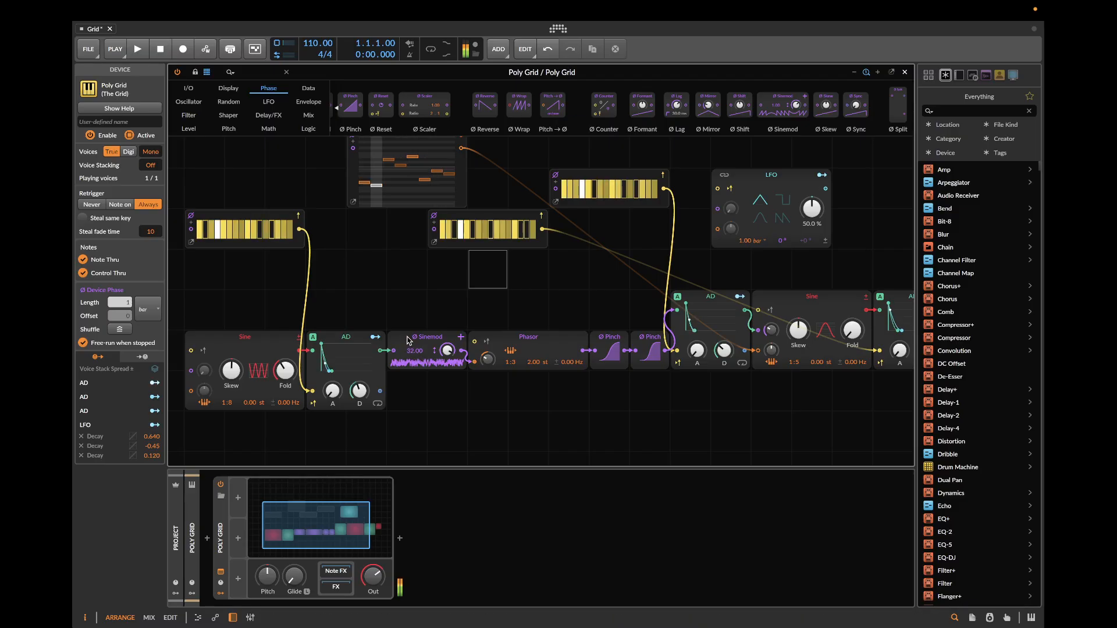
{"action": "key", "text": "super+z"}
{"action": "key", "text": "Delete"}
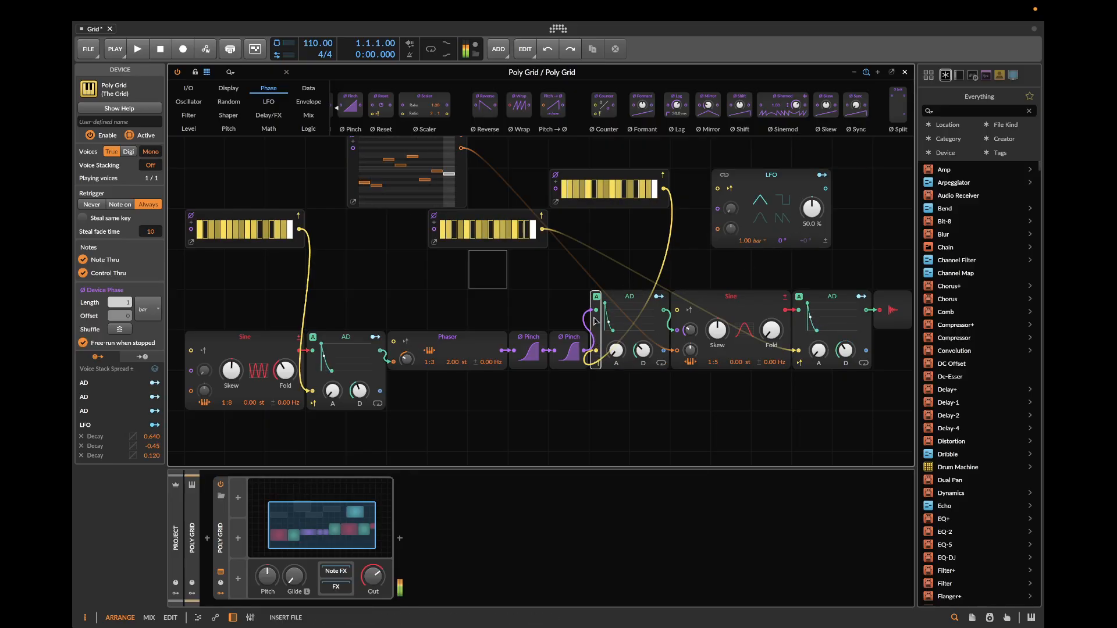
- Insert a Sinemod between the second Pinch and the following AD, setting its rate to 21.00 and reducing its amount
{"action": "key", "text": "super+shift+z"}
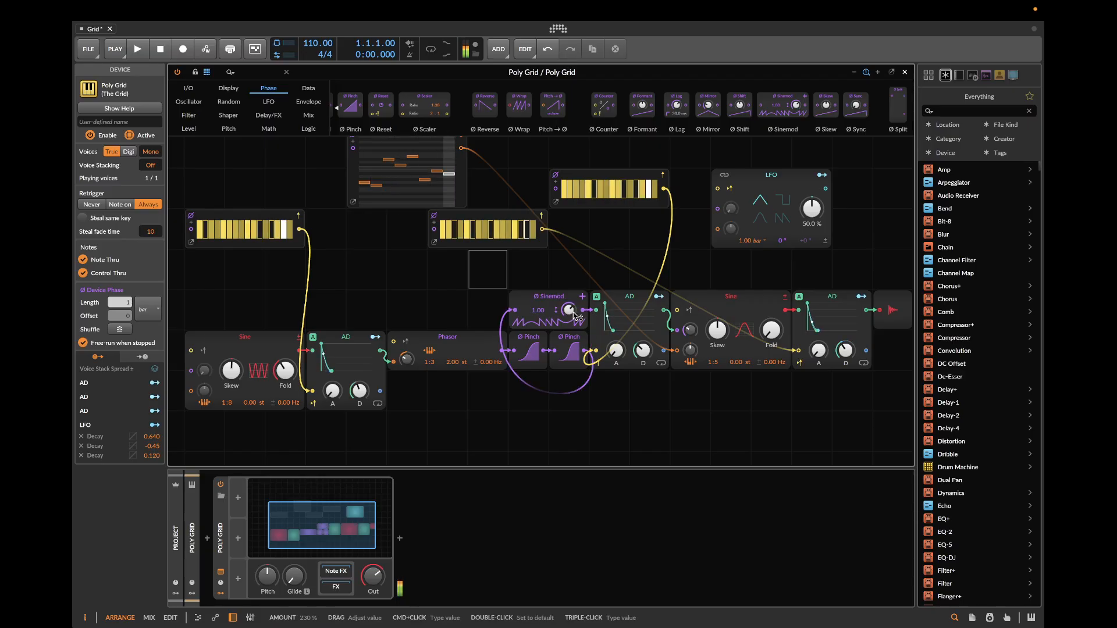
{"action": "left_click_drag", "start_coordinate": [538, 310], "coordinate": [538, 276]}
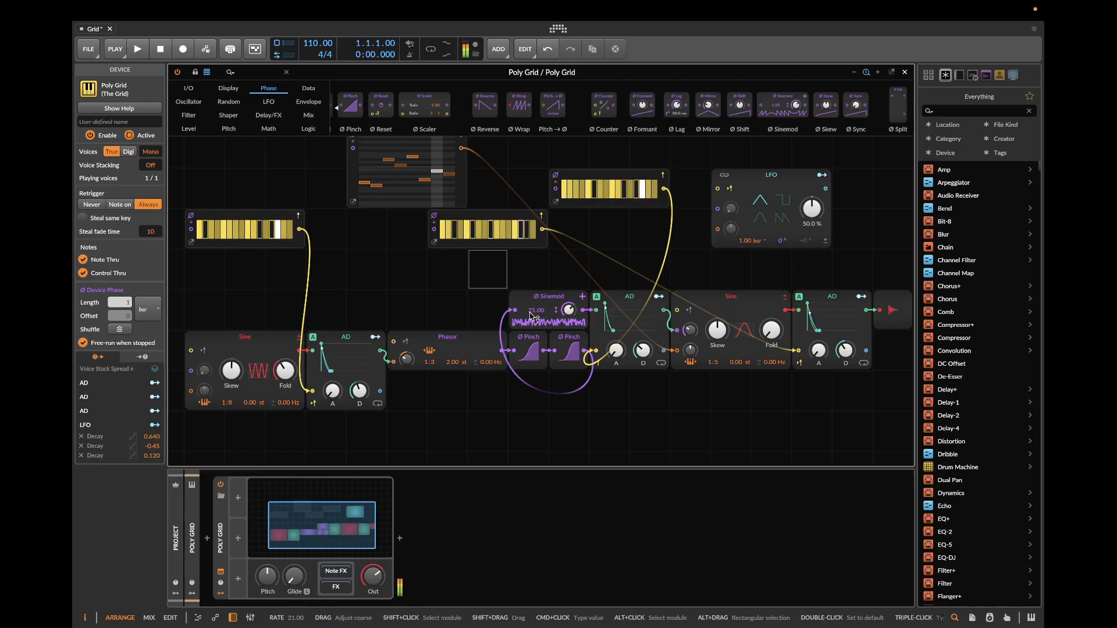
{"action": "mouse_move", "coordinate": [569, 310]}
{"action": "left_mouse_down"}
{"action": "mouse_move", "coordinate": [569, 339]}
{"action": "mouse_move", "coordinate": [569, 302]}
{"action": "left_mouse_up"}
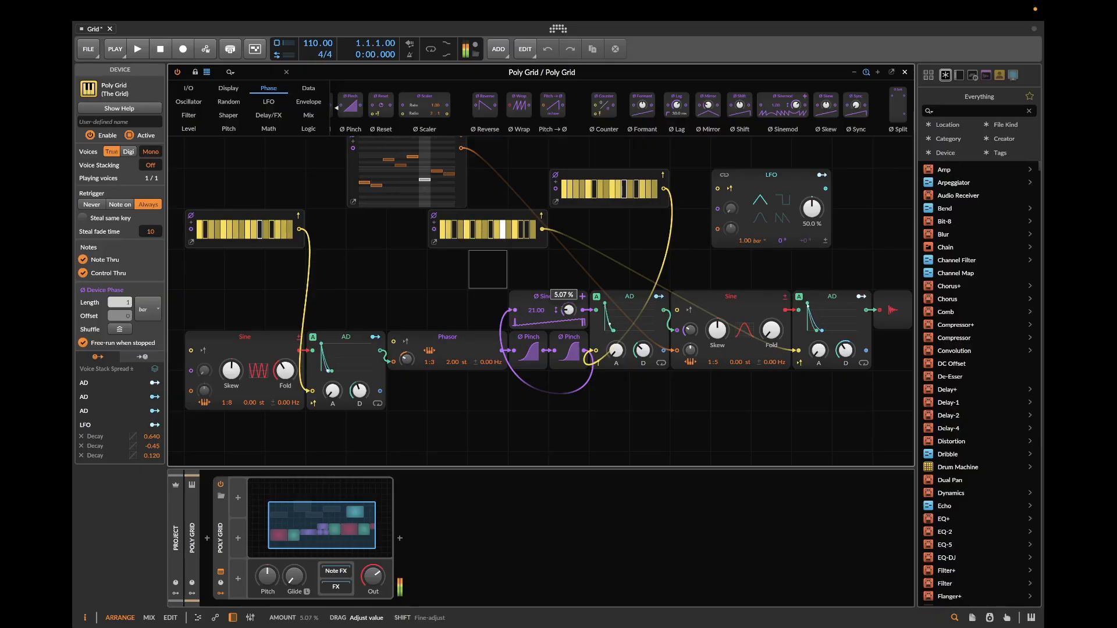
{"action": "left_click_drag", "start_coordinate": [528, 351], "coordinate": [528, 401]}
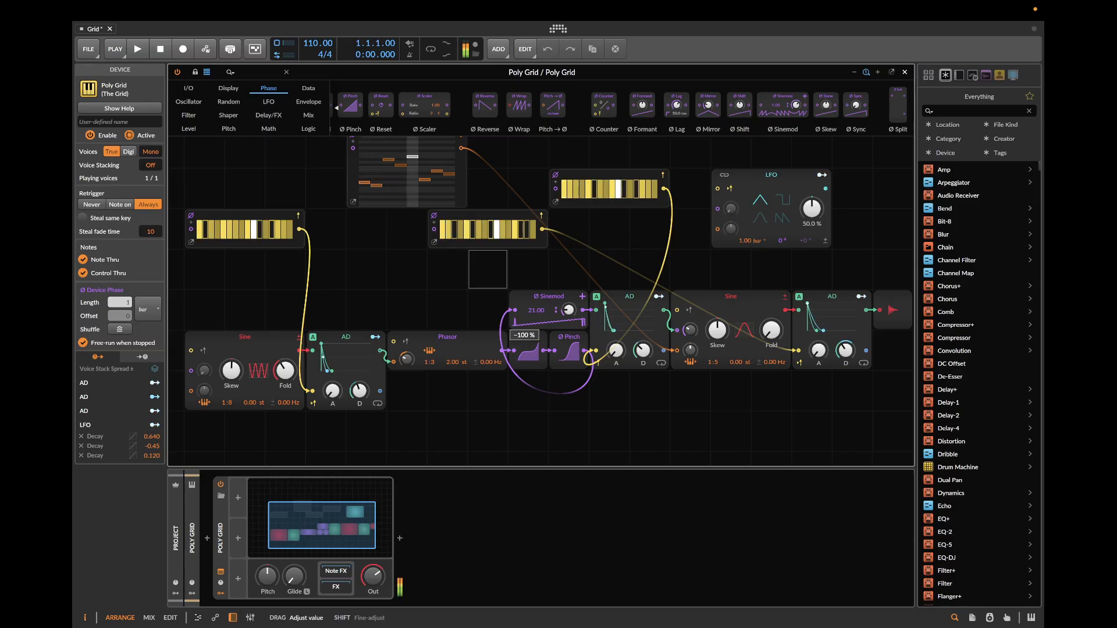
{"action": "mouse_move", "coordinate": [569, 310]}
{"action": "left_mouse_down"}
{"action": "mouse_move", "coordinate": [569, 283]}
{"action": "mouse_move", "coordinate": [569, 319]}
{"action": "left_mouse_up"}
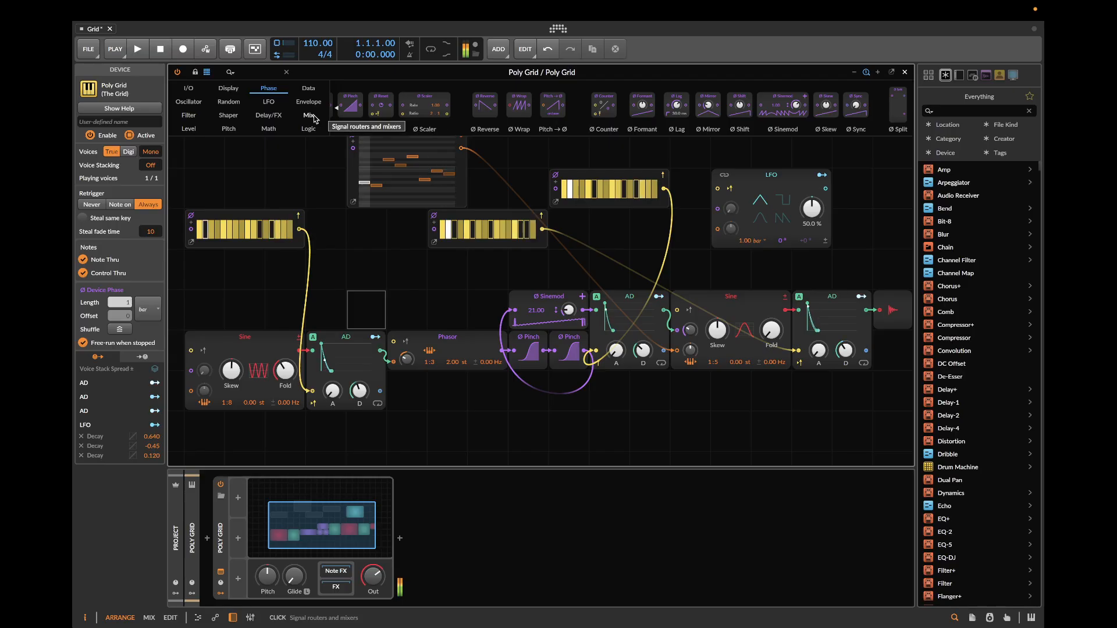
- Shorten the decay of the final AD after the output Sine
{"action": "mouse_move", "coordinate": [846, 352]}
{"action": "left_mouse_down"}
{"action": "mouse_move", "coordinate": [846, 377]}
{"action": "mouse_move", "coordinate": [846, 366]}
{"action": "left_mouse_up"}
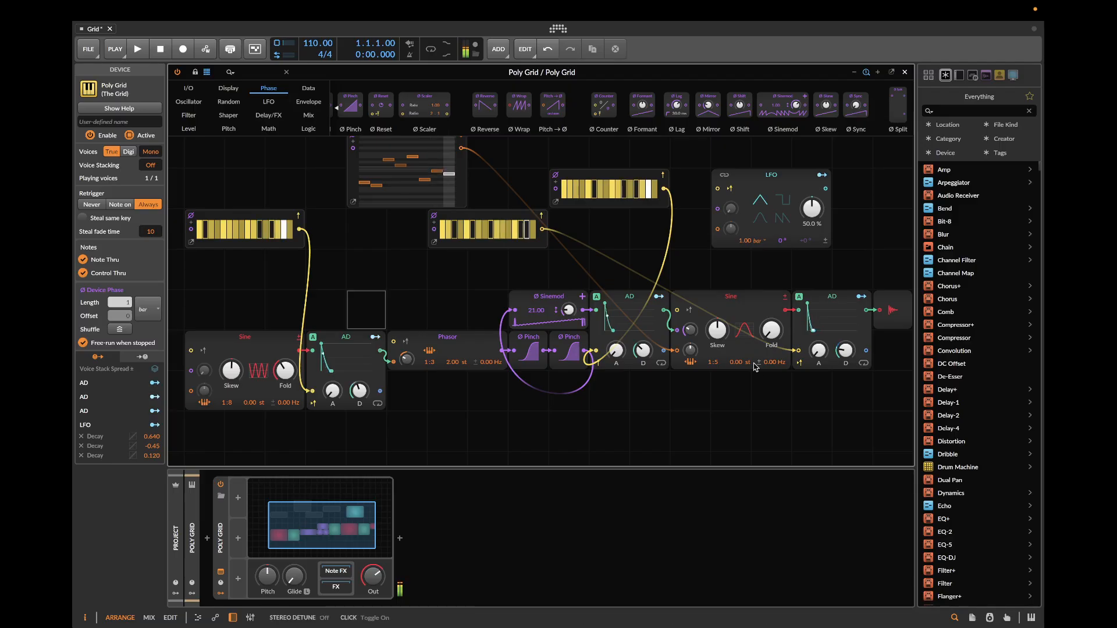
{"action": "left_click_drag", "start_coordinate": [691, 356], "coordinate": [710, 362]}
{"action": "key", "text": "ctrl+z"}
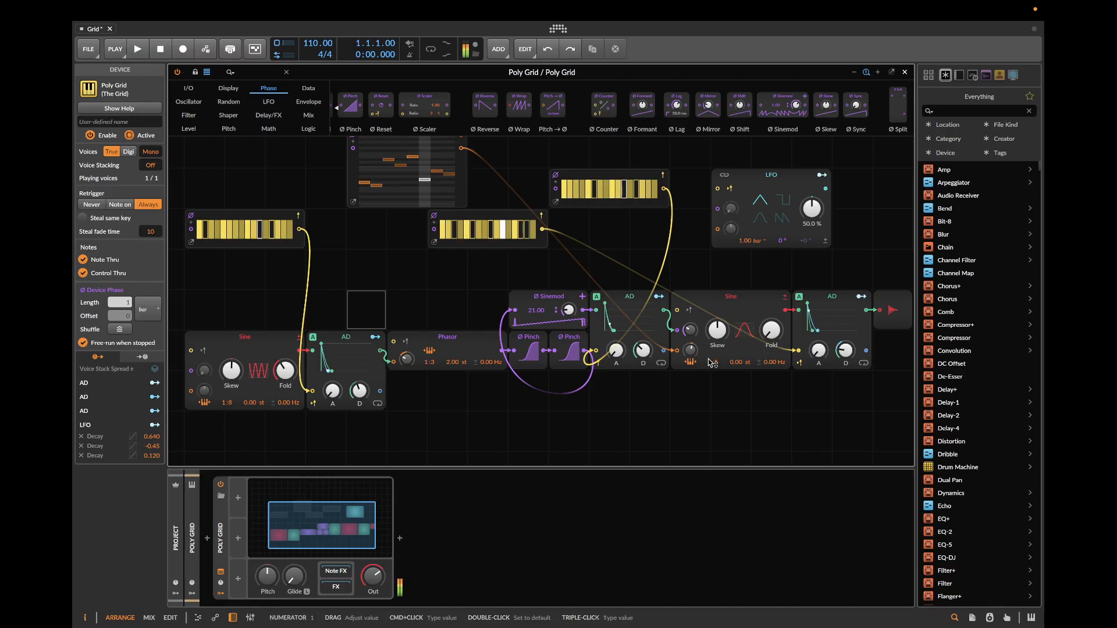
- Assign the LFO to modulate the output Sine's key tracking by 1.000
{"action": "left_click", "coordinate": [822, 175]}
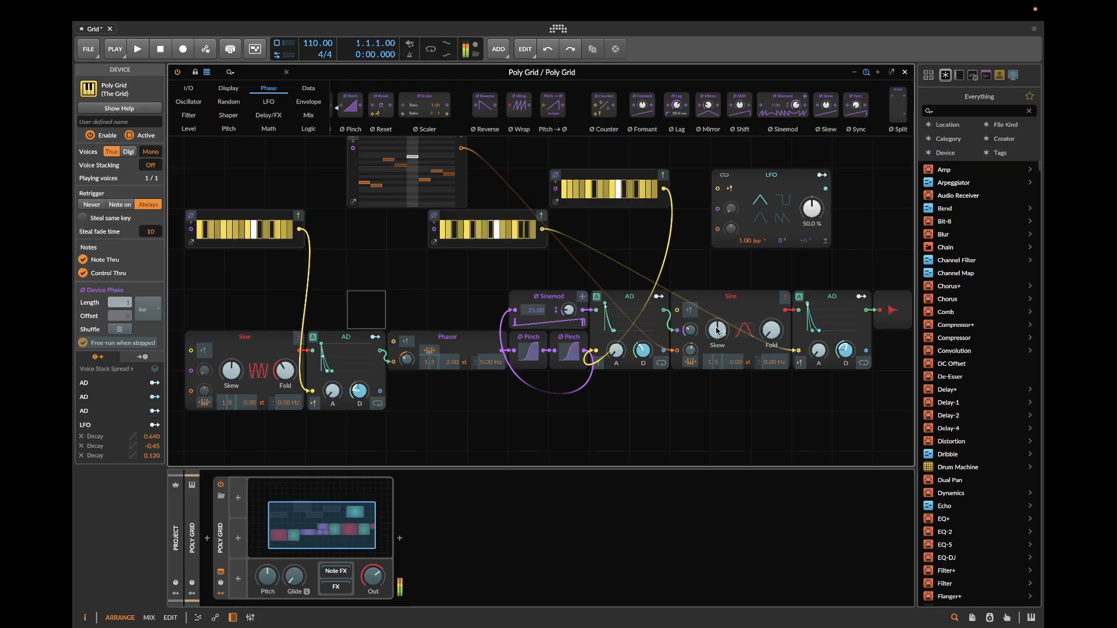
{"action": "left_click_drag", "start_coordinate": [717, 330], "coordinate": [690, 347]}
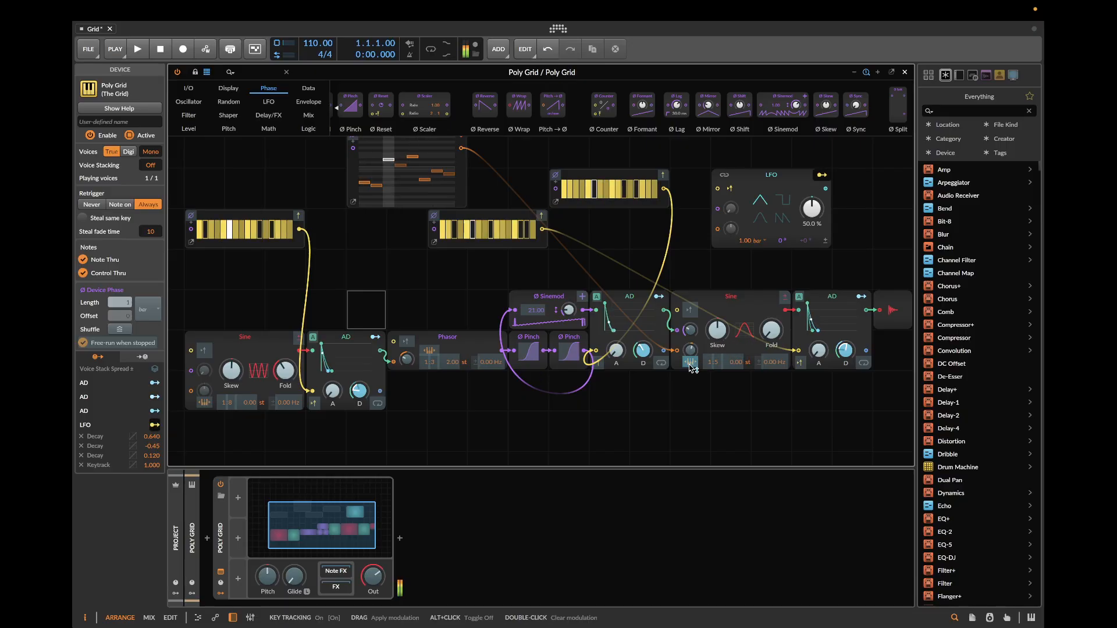
{"action": "left_click_drag", "start_coordinate": [690, 362], "coordinate": [690, 372]}
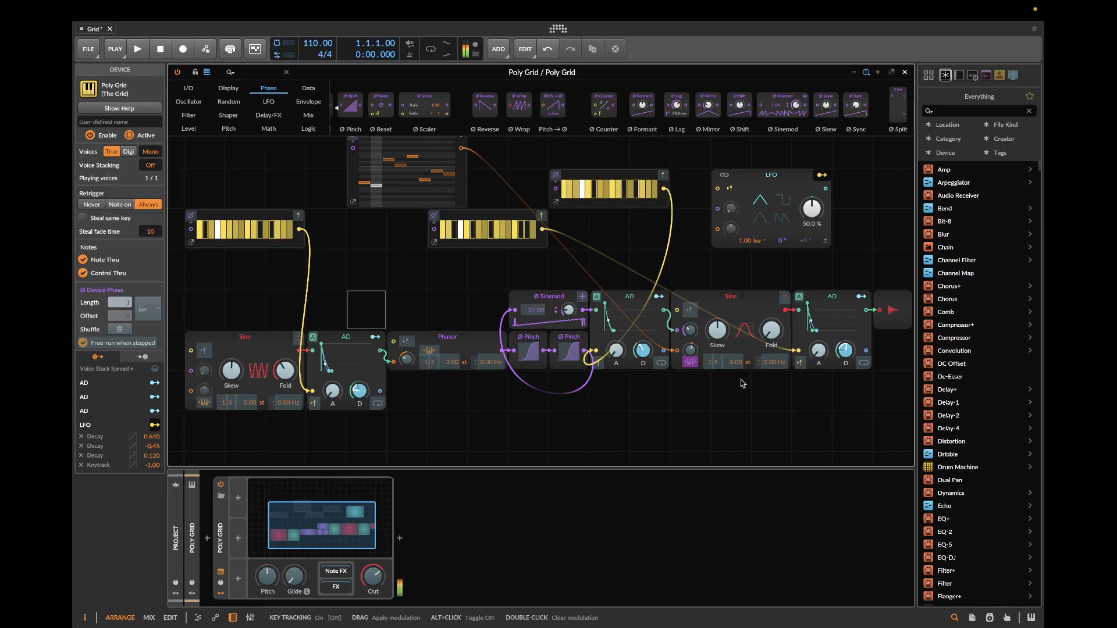
{"action": "key", "text": "super+z"}
{"action": "left_click", "coordinate": [704, 417]}
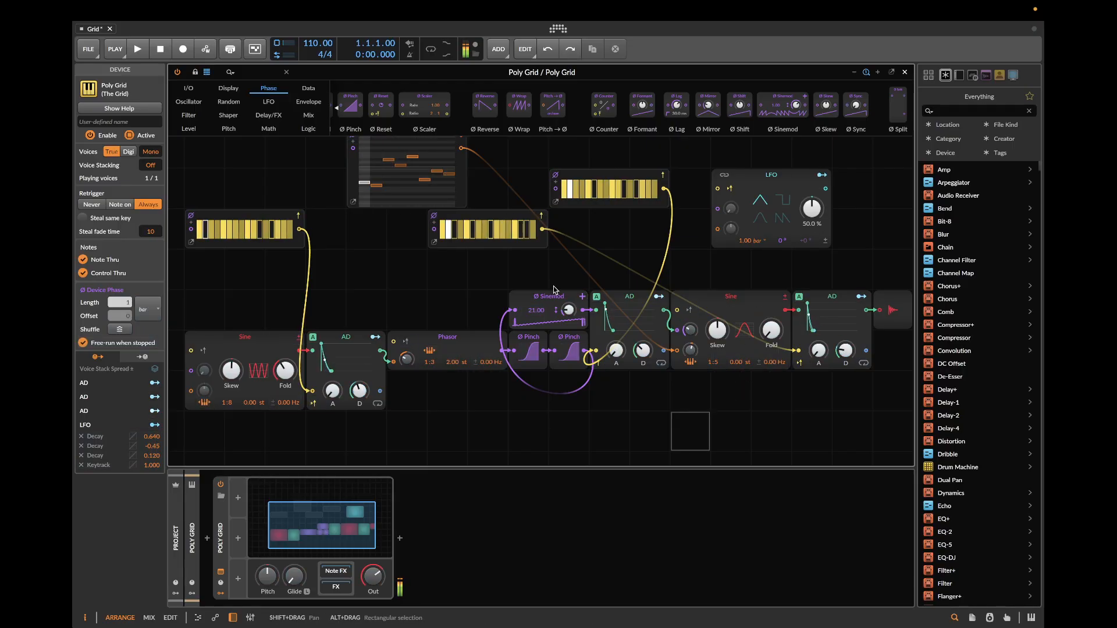
- Raise the output Sine's pitch modulation amount and connect the Pitches sequencer to the modulating Sine's pitch input
{"action": "left_click_drag", "start_coordinate": [691, 357], "coordinate": [692, 331]}
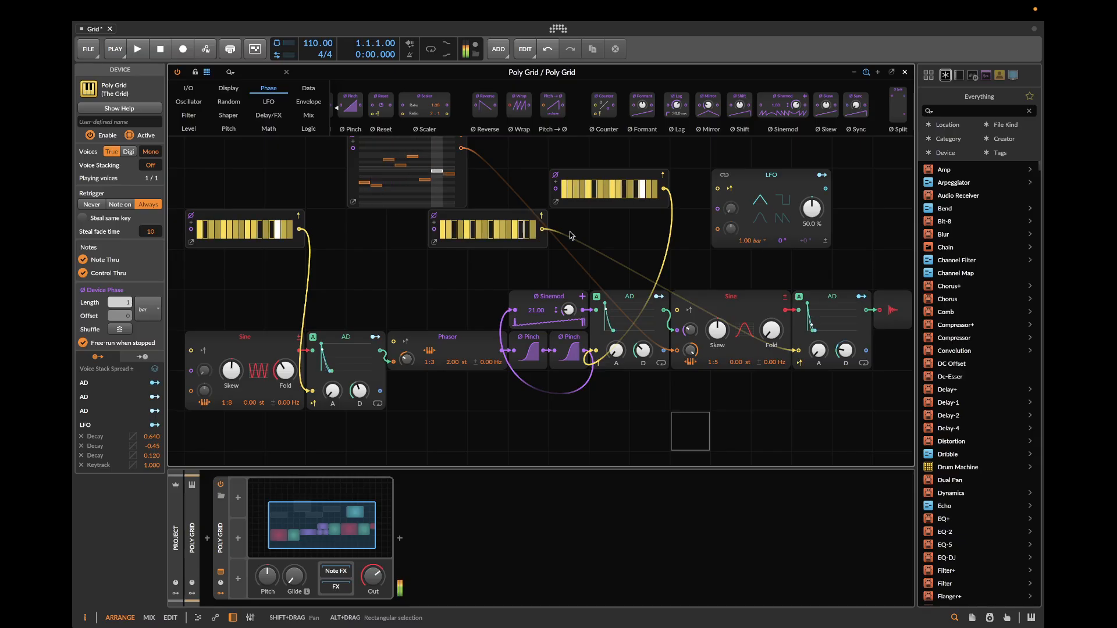
{"action": "left_click_drag", "start_coordinate": [463, 149], "coordinate": [189, 392]}
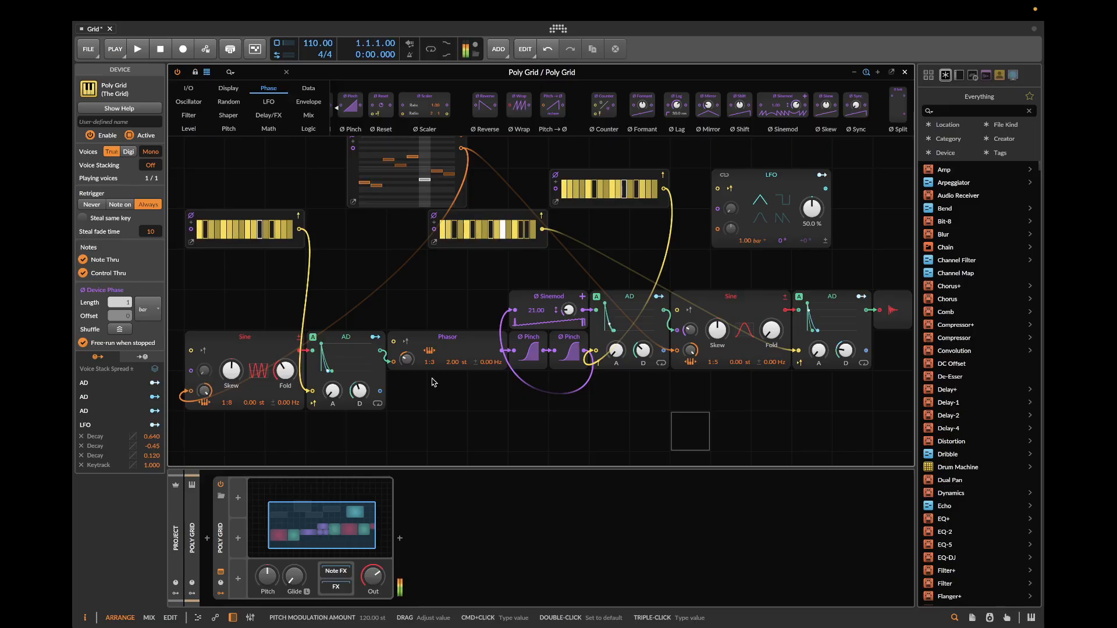
- Set the frequency ratios to 1:4 on the output Sine, 1:5 on the modulating Sine and 1:2 on the Phasor, and lengthen the first AD's decay
{"action": "mouse_move", "coordinate": [710, 362]}
{"action": "left_mouse_down"}
{"action": "mouse_move", "coordinate": [713, 377]}
{"action": "mouse_move", "coordinate": [716, 358]}
{"action": "left_mouse_up"}
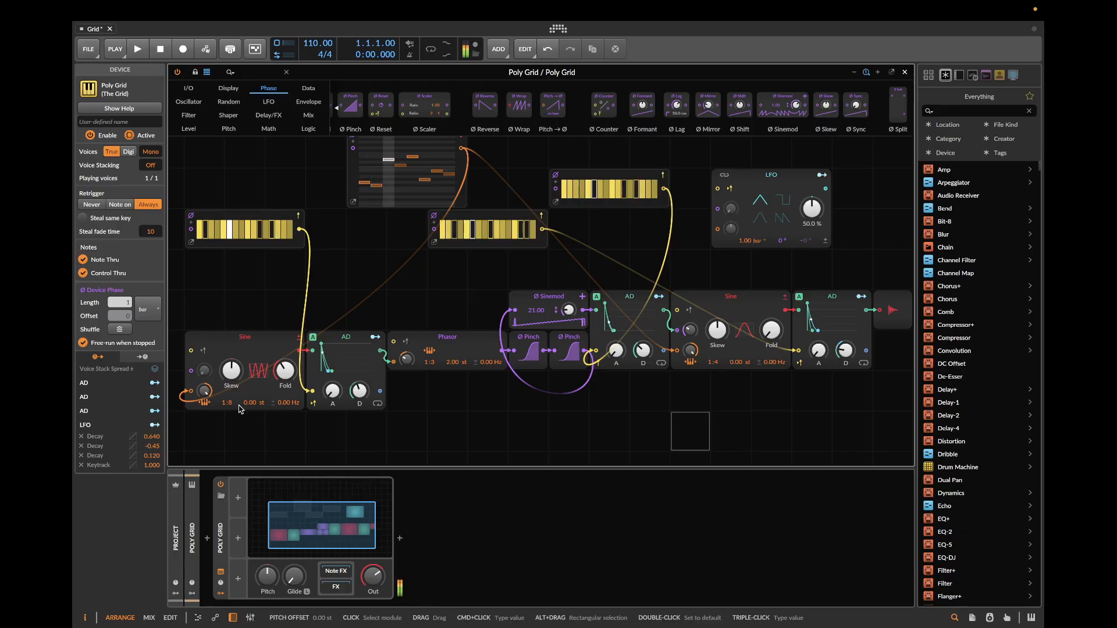
{"action": "left_click_drag", "start_coordinate": [231, 403], "coordinate": [231, 406]}
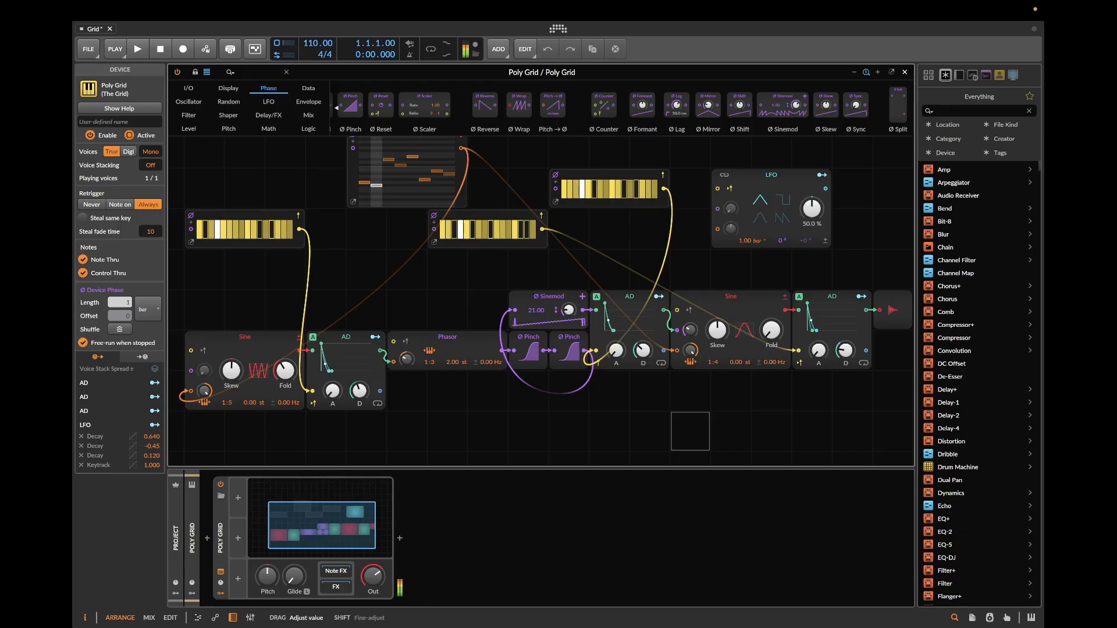
{"action": "mouse_move", "coordinate": [359, 391]}
{"action": "left_mouse_down"}
{"action": "mouse_move", "coordinate": [359, 373]}
{"action": "mouse_move", "coordinate": [359, 385]}
{"action": "left_mouse_up"}
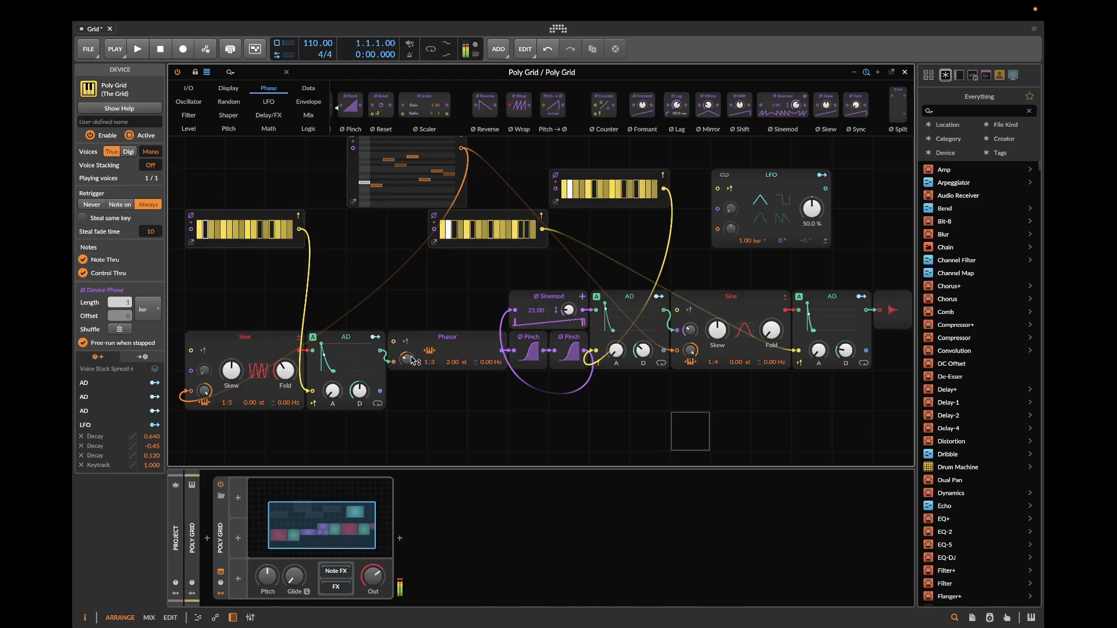
{"action": "left_click_drag", "start_coordinate": [413, 361], "coordinate": [410, 360]}
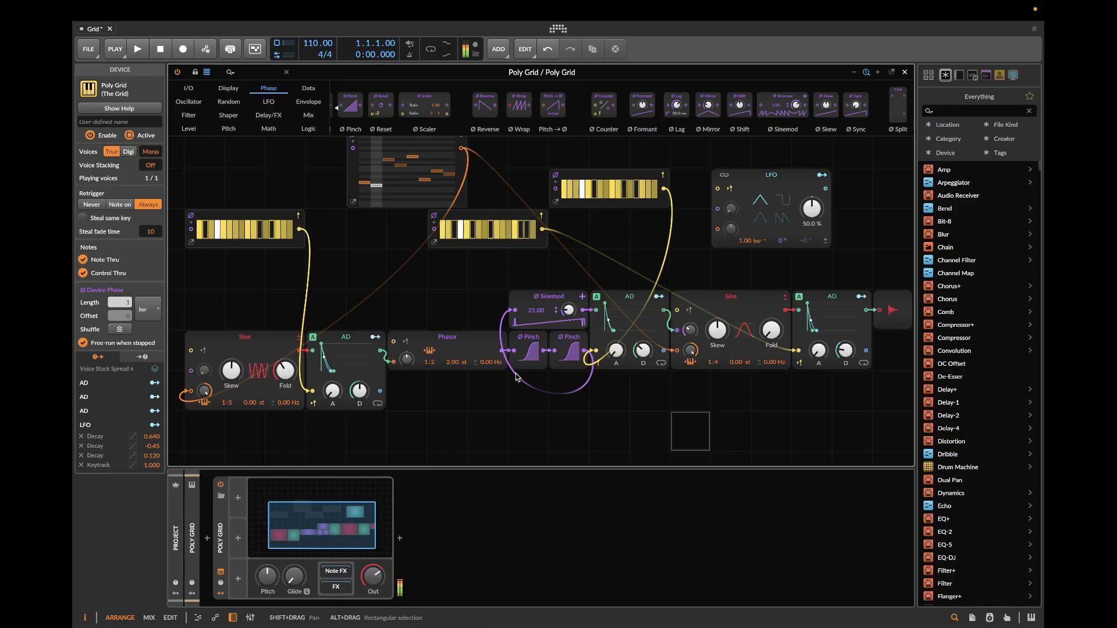
- Try a different Pinch amount after the Phasor and undo the change
{"action": "scroll", "coordinate": [416, 312], "scroll_direction": "down", "scroll_amount": 3}
{"action": "scroll", "coordinate": [416, 312], "scroll_direction": "up", "scroll_amount": 6}
{"action": "scroll", "coordinate": [417, 312], "scroll_direction": "down", "scroll_amount": 3}
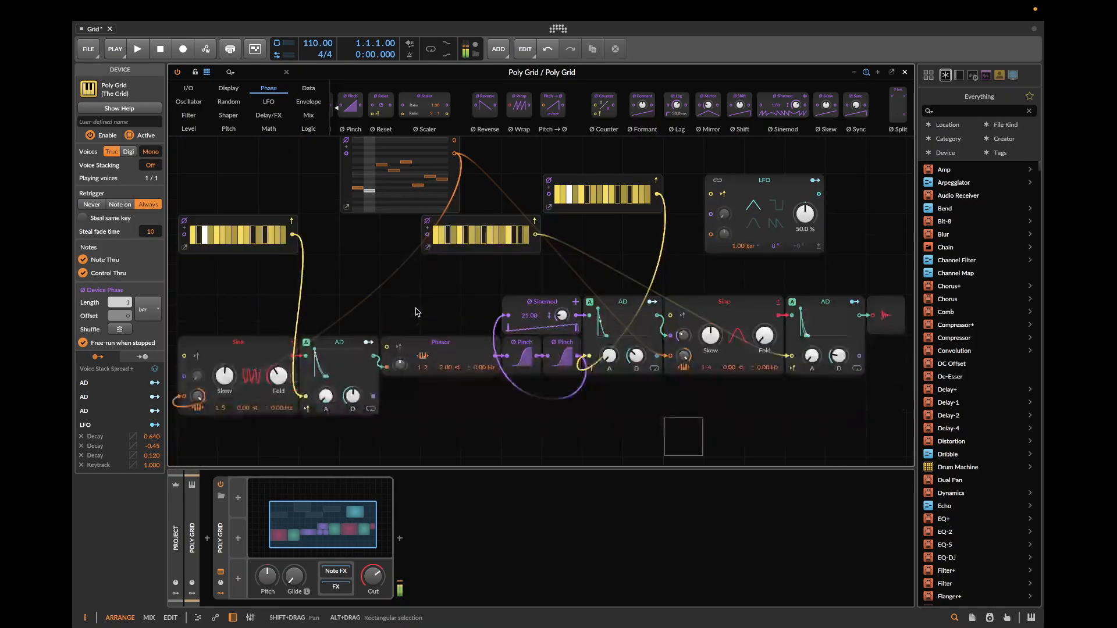
{"action": "mouse_move", "coordinate": [562, 358]}
{"action": "left_mouse_down"}
{"action": "mouse_move", "coordinate": [562, 384]}
{"action": "mouse_move", "coordinate": [562, 352]}
{"action": "left_mouse_up"}
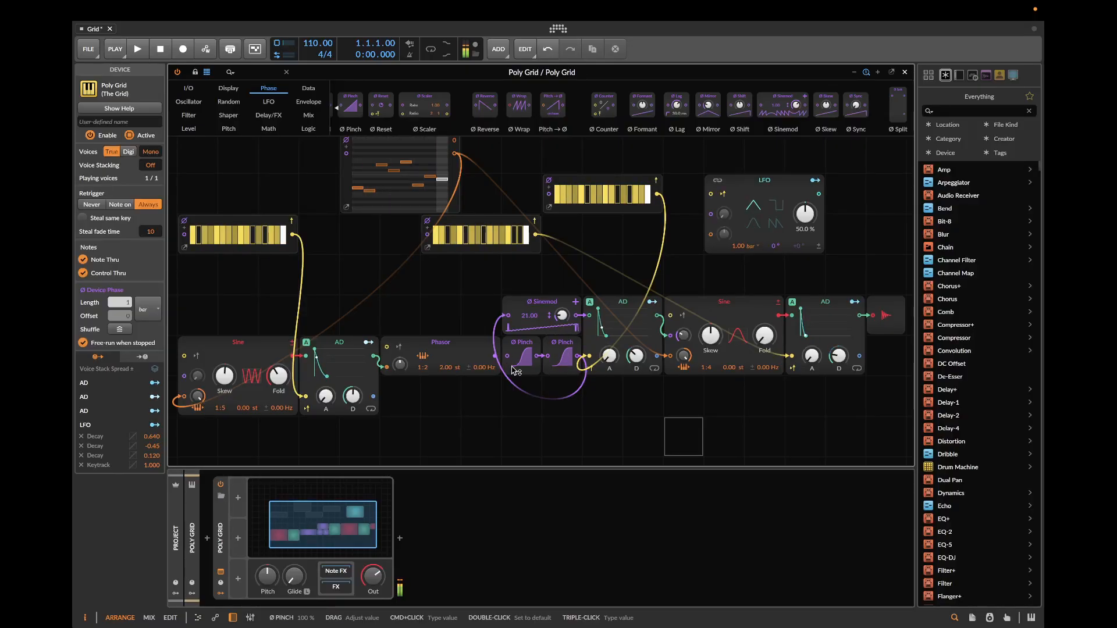
{"action": "key", "text": "ctrl+z"}
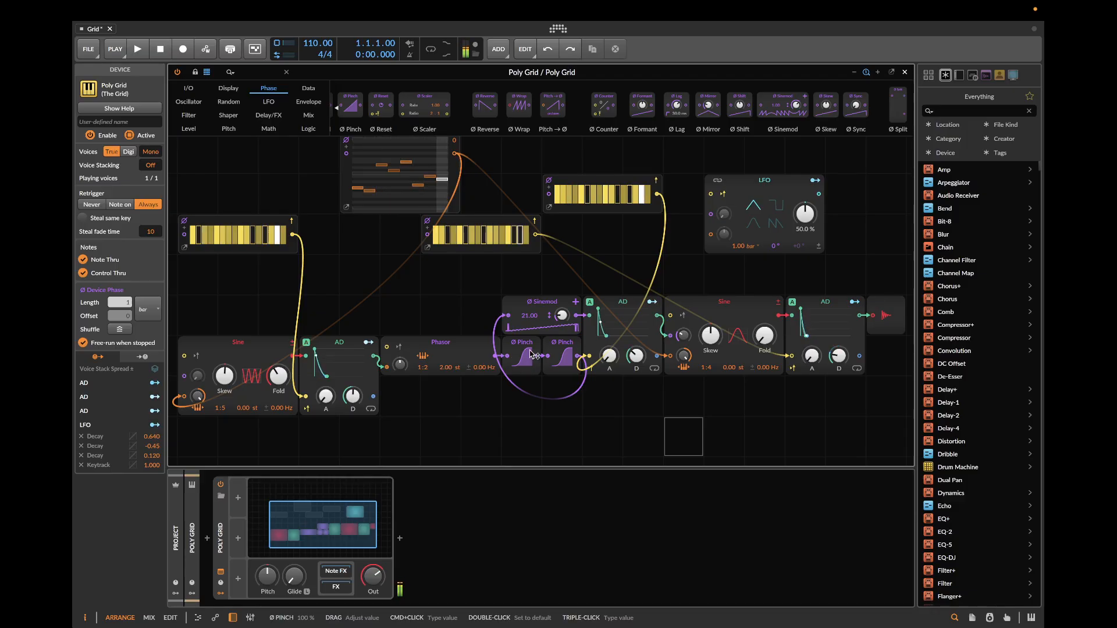
- Add a Macro modulator to the Poly Grid device
{"action": "left_click", "coordinate": [243, 519]}
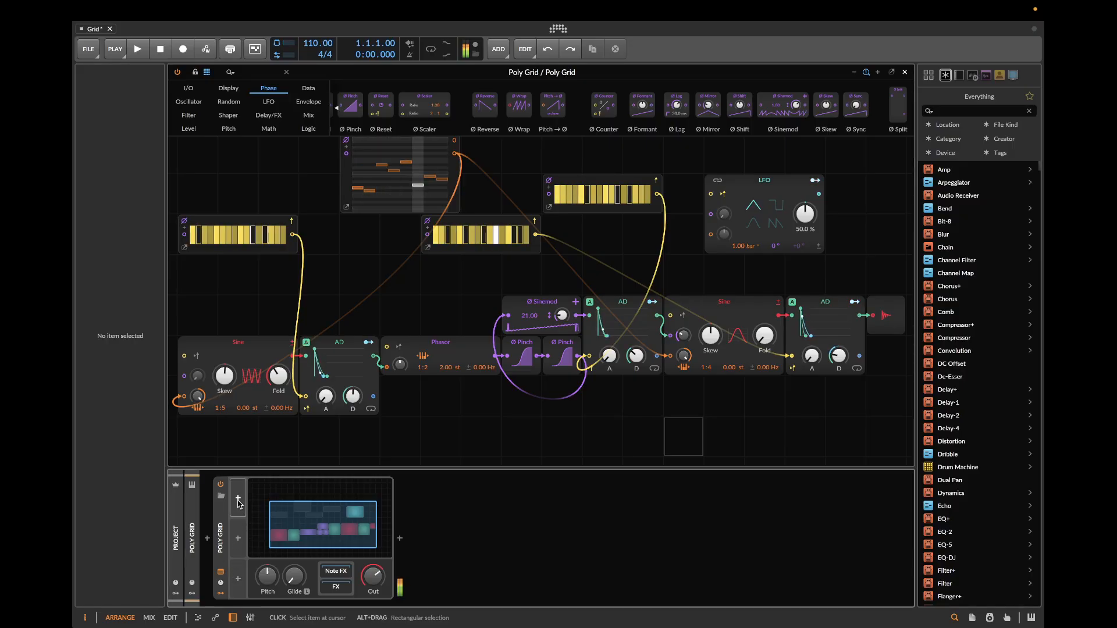
{"action": "left_click", "coordinate": [238, 499]}
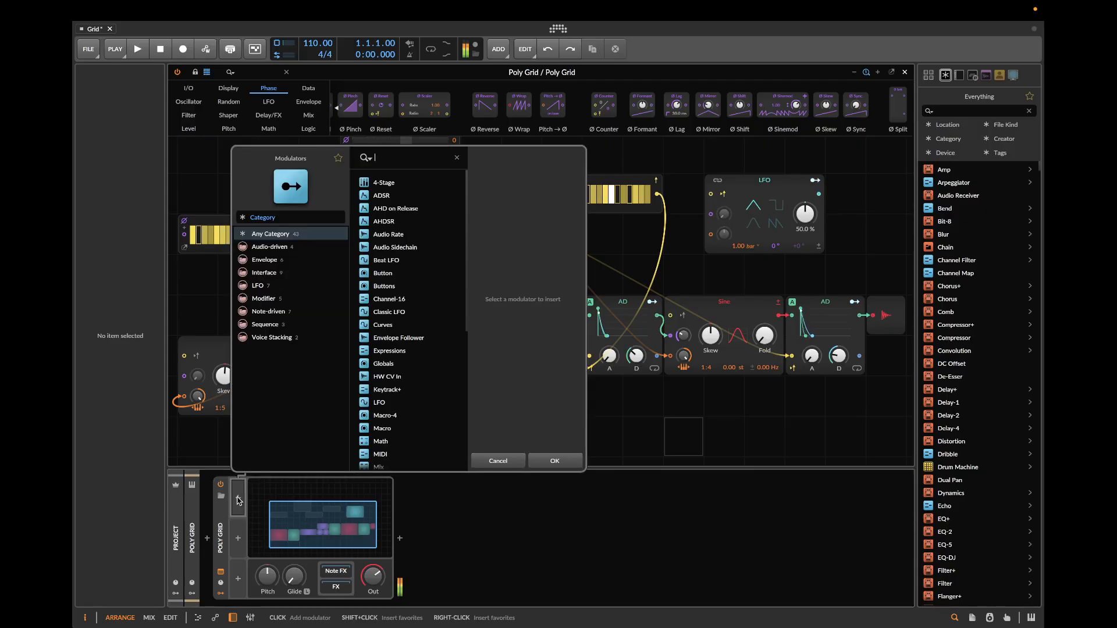
{"action": "type", "text": "macr"}
{"action": "double_click", "coordinate": [381, 195]}
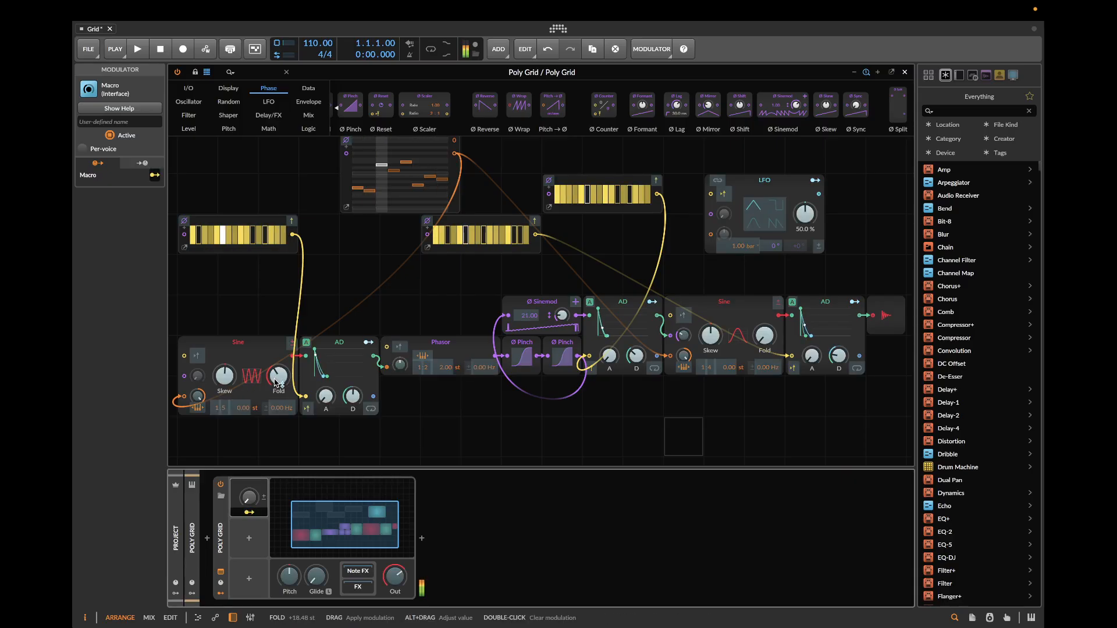
- Try modulating the modulating Sine's Fold and frequency ratio with the Macro, and clear these assignments
{"action": "left_click_drag", "start_coordinate": [277, 379], "coordinate": [277, 355]}
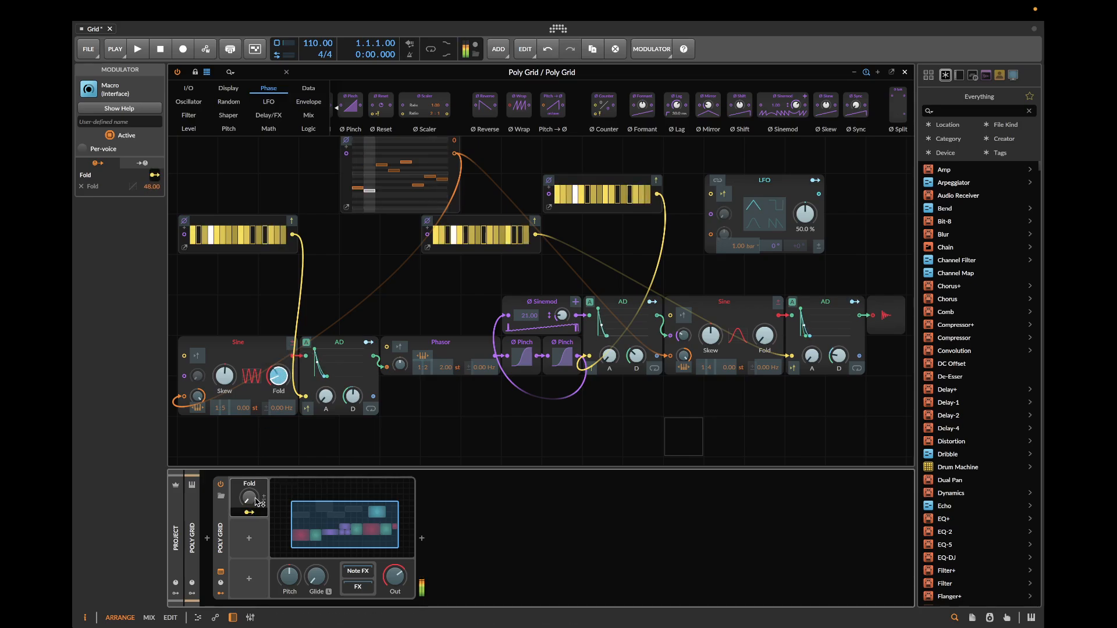
{"action": "double_click", "coordinate": [281, 377]}
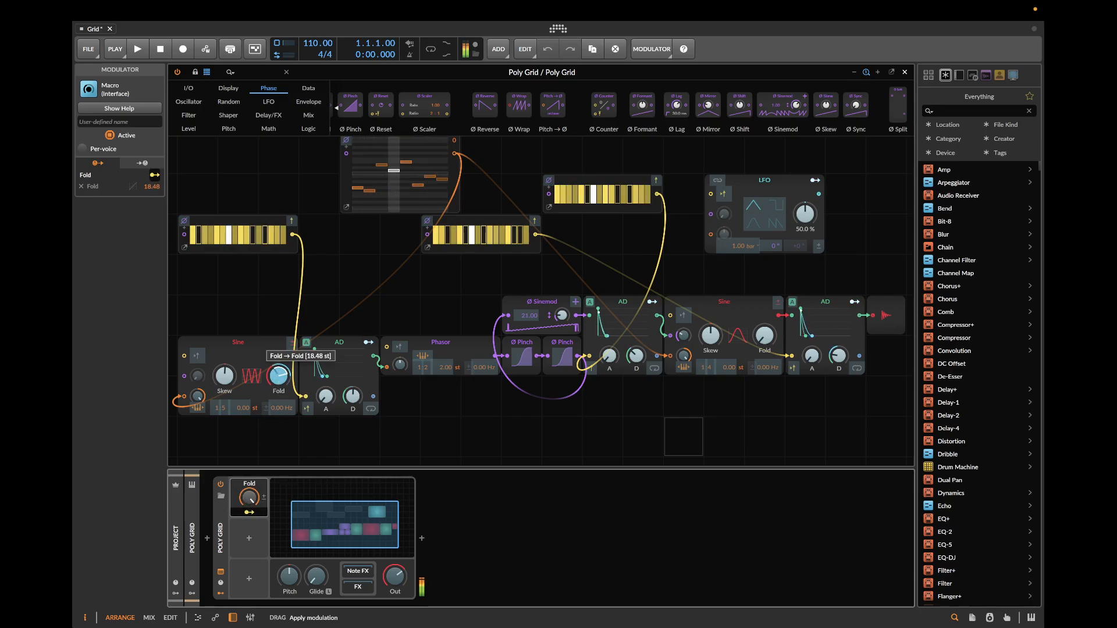
{"action": "left_click_drag", "start_coordinate": [225, 409], "coordinate": [225, 393]}
{"action": "double_click", "coordinate": [225, 409]}
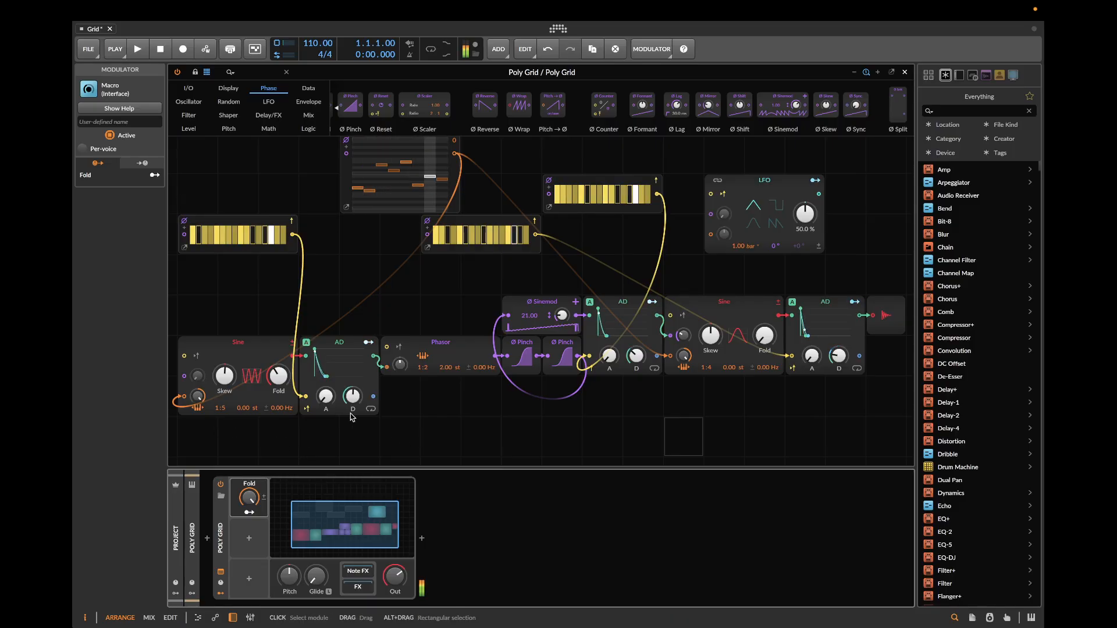
- Move the first AD's cable to the Phasor's retrigger input and connect the AD's output to the first Pinch's signal input
{"action": "mouse_move", "coordinate": [400, 364]}
{"action": "left_mouse_down"}
{"action": "mouse_move", "coordinate": [401, 307]}
{"action": "mouse_move", "coordinate": [401, 370]}
{"action": "left_mouse_up"}
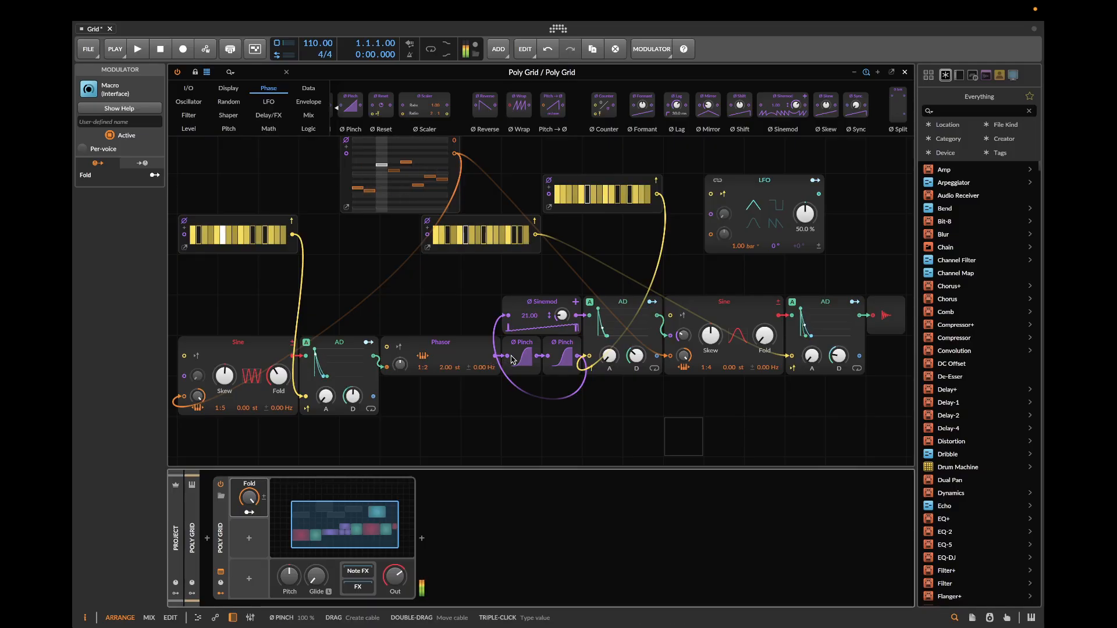
{"action": "mouse_move", "coordinate": [371, 362]}
{"action": "left_mouse_down"}
{"action": "mouse_move", "coordinate": [384, 371]}
{"action": "mouse_move", "coordinate": [383, 353]}
{"action": "left_mouse_up"}
{"action": "double_click", "coordinate": [384, 370]}
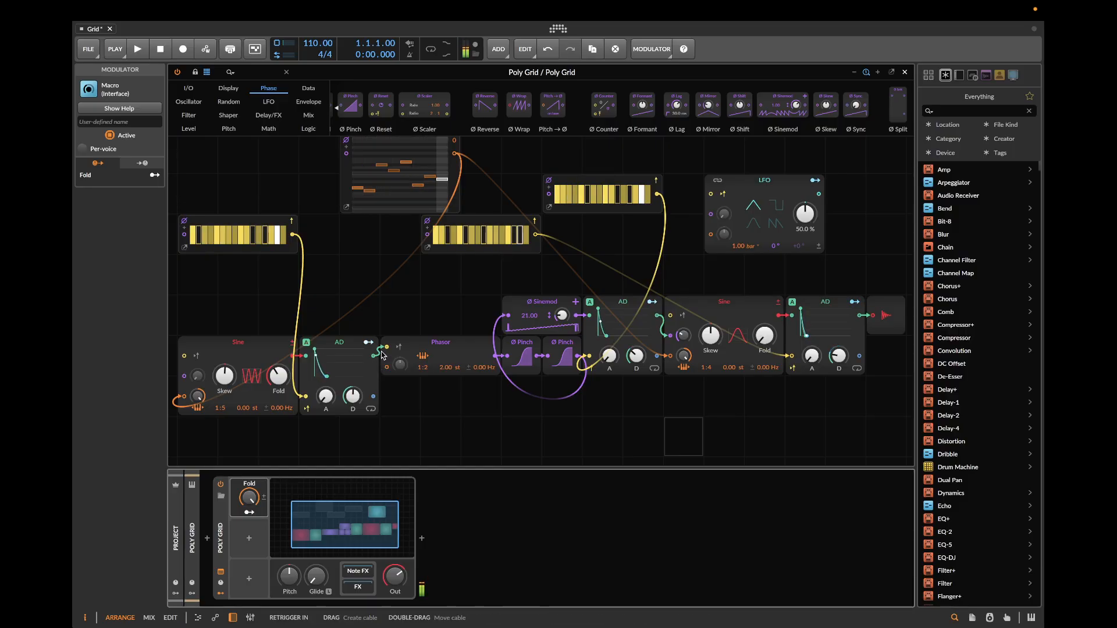
{"action": "left_click_drag", "start_coordinate": [373, 358], "coordinate": [508, 361]}
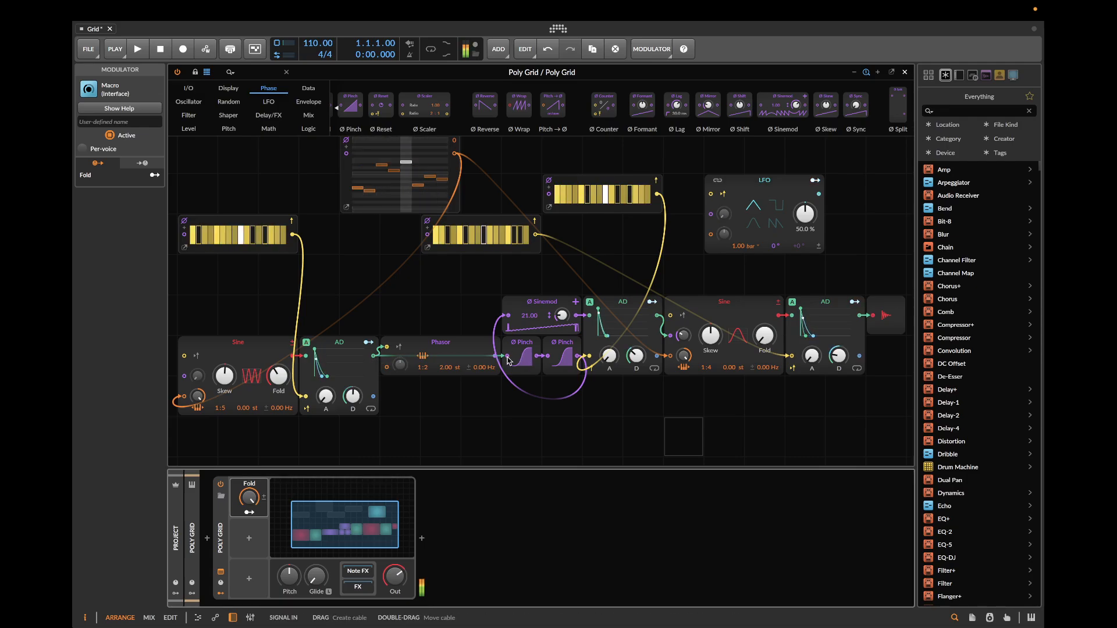
- Delete the Phasor, close the gap by moving the modulating Sine and its AD beside the first Pinch, and adjust the carrier Sine's phase modulation
{"action": "left_click", "coordinate": [432, 348]}
{"action": "key", "text": "Delete"}
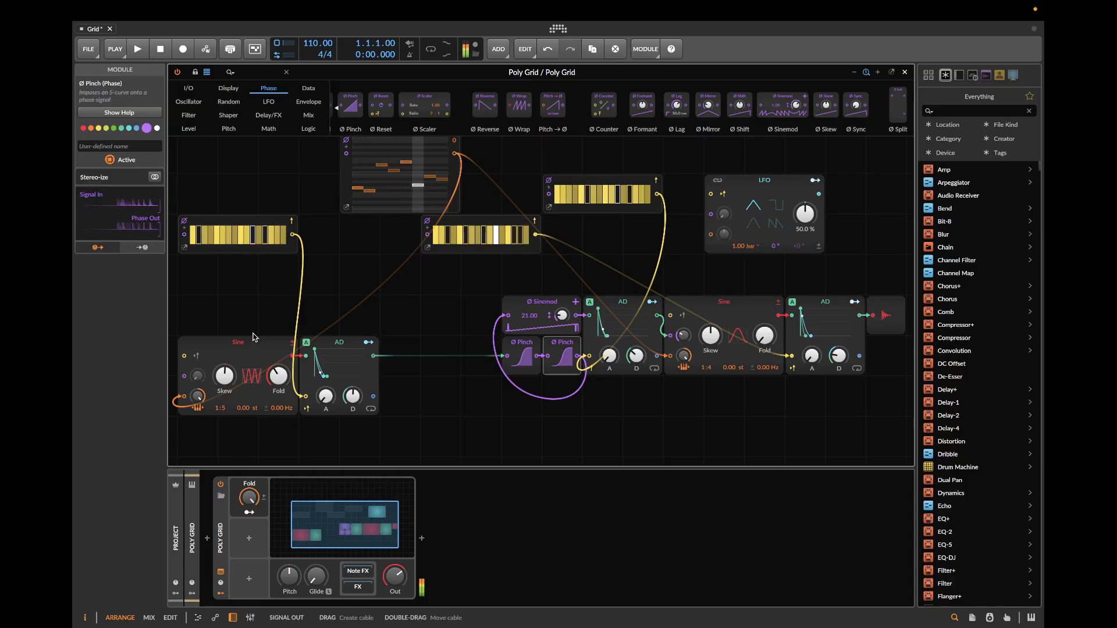
{"action": "left_click_drag", "start_coordinate": [250, 332], "coordinate": [351, 418]}
{"action": "left_click_drag", "start_coordinate": [231, 345], "coordinate": [352, 344]}
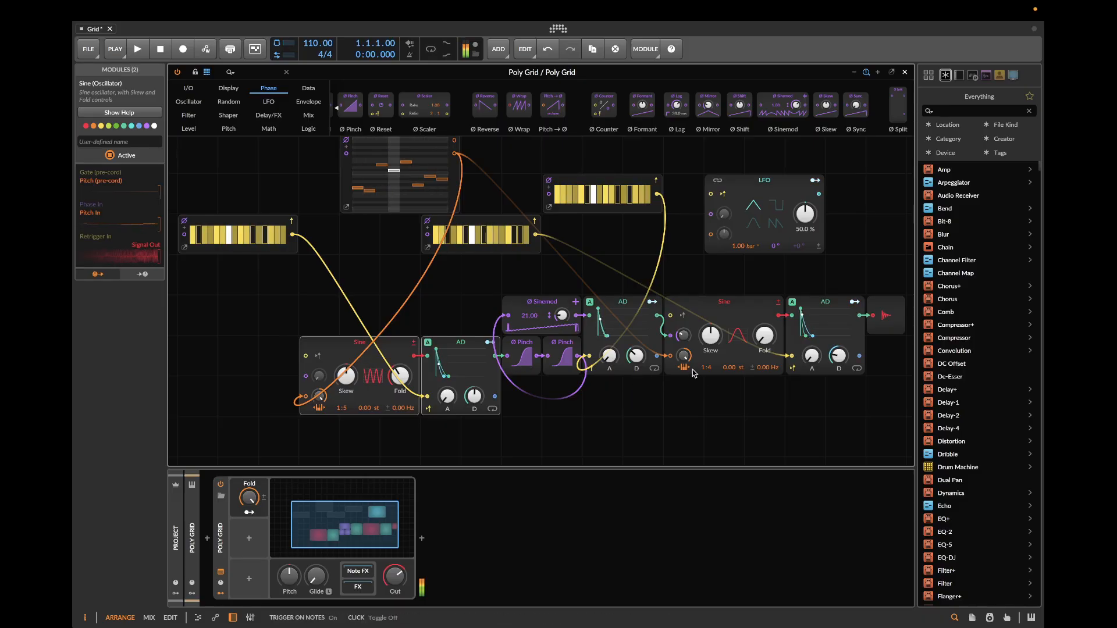
{"action": "left_click_drag", "start_coordinate": [684, 335], "coordinate": [684, 340]}
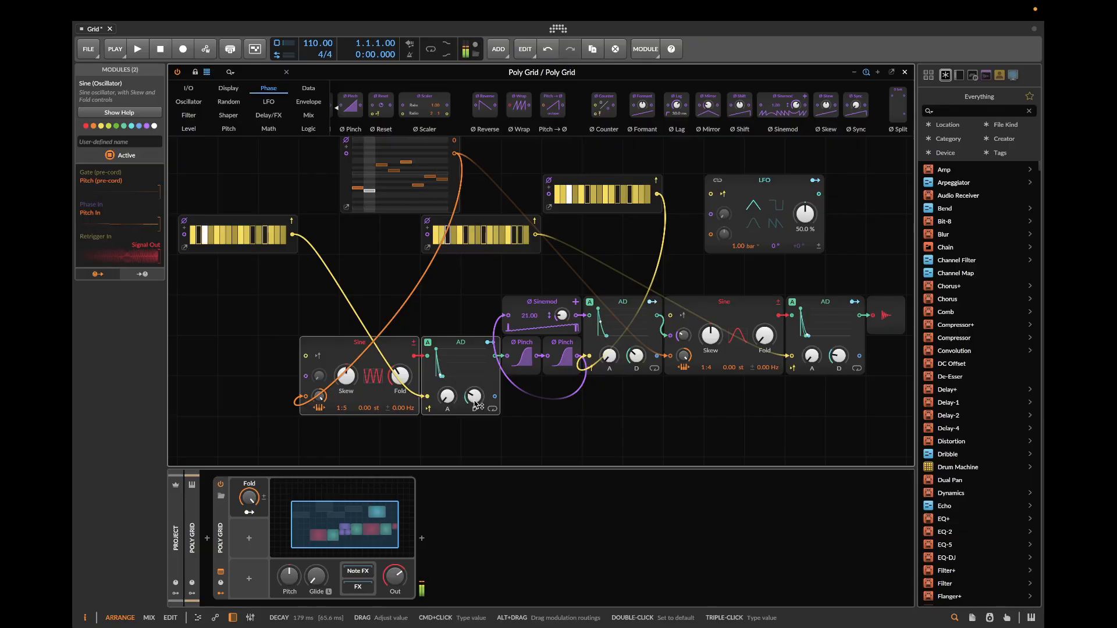
- Set the tempo to 139 BPM and adjust the first AD's attack and decay, with the decay at 764 ms
{"action": "left_click_drag", "start_coordinate": [313, 44], "coordinate": [313, 20]}
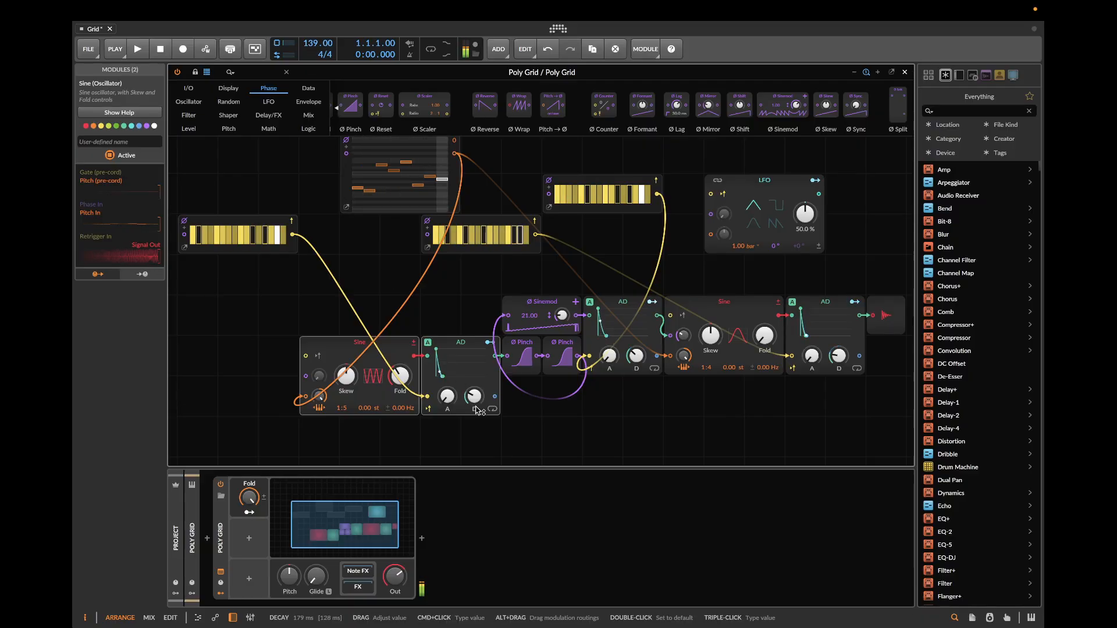
{"action": "left_click_drag", "start_coordinate": [476, 407], "coordinate": [476, 408]}
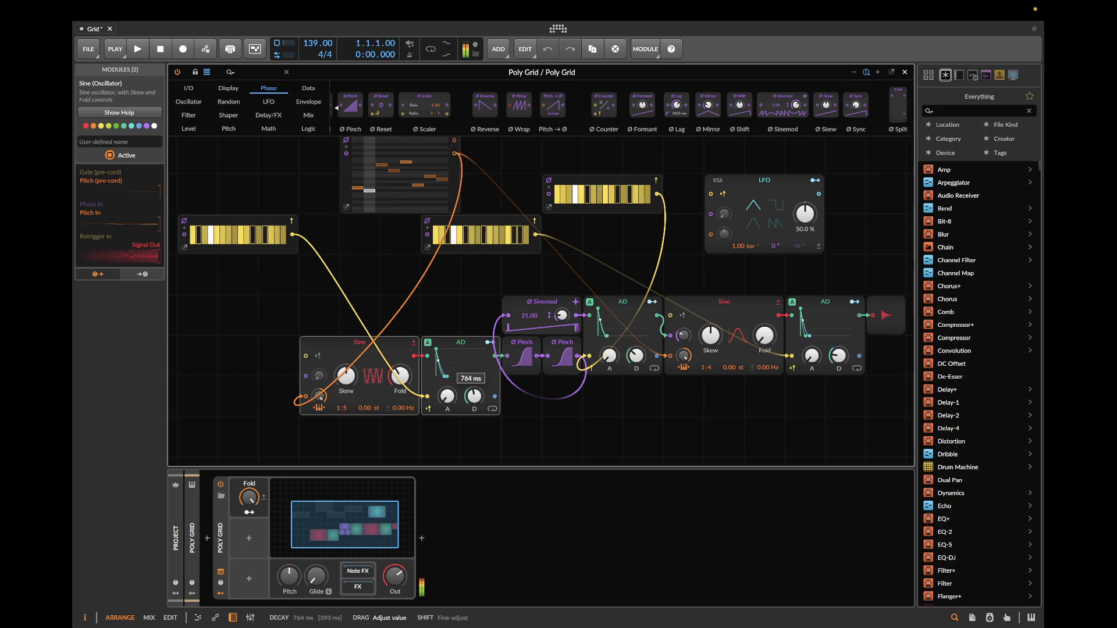
{"action": "left_click_drag", "start_coordinate": [447, 395], "coordinate": [447, 378]}
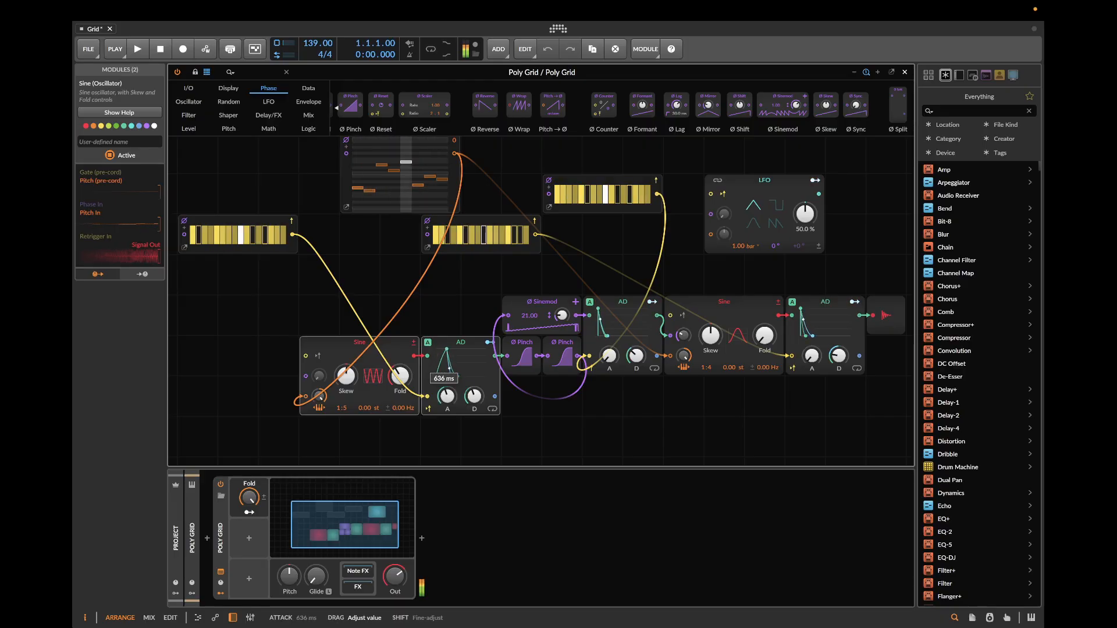
- Assign the Macro to the first AD's Attack with an amount of 1.340 and to the modulating Sine's Skew with -100 %
{"action": "left_click", "coordinate": [249, 512]}
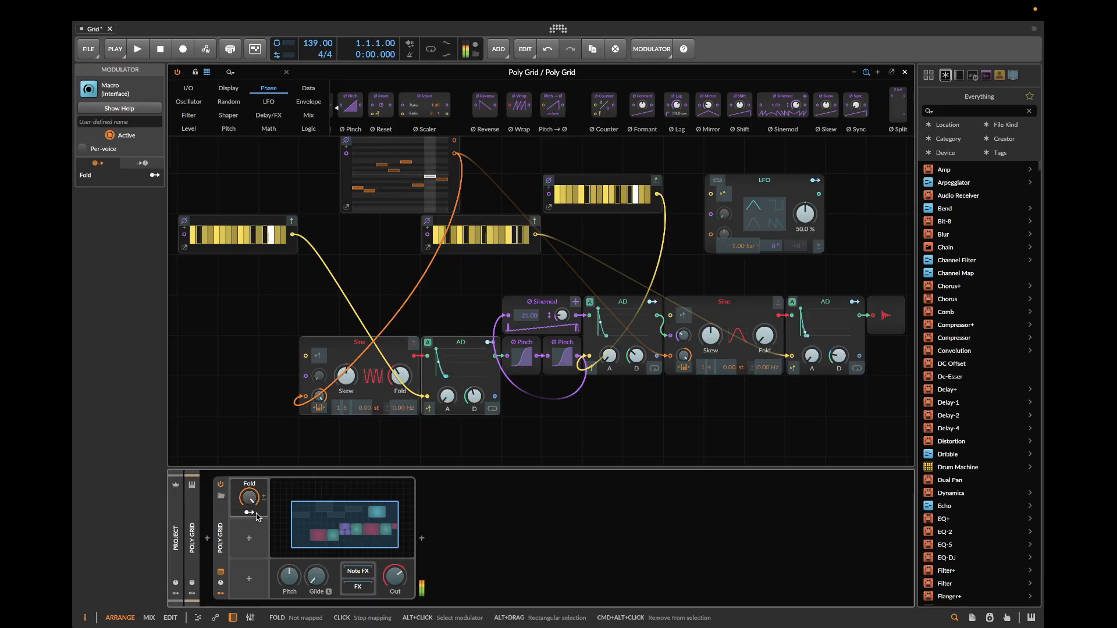
{"action": "left_click", "coordinate": [446, 396]}
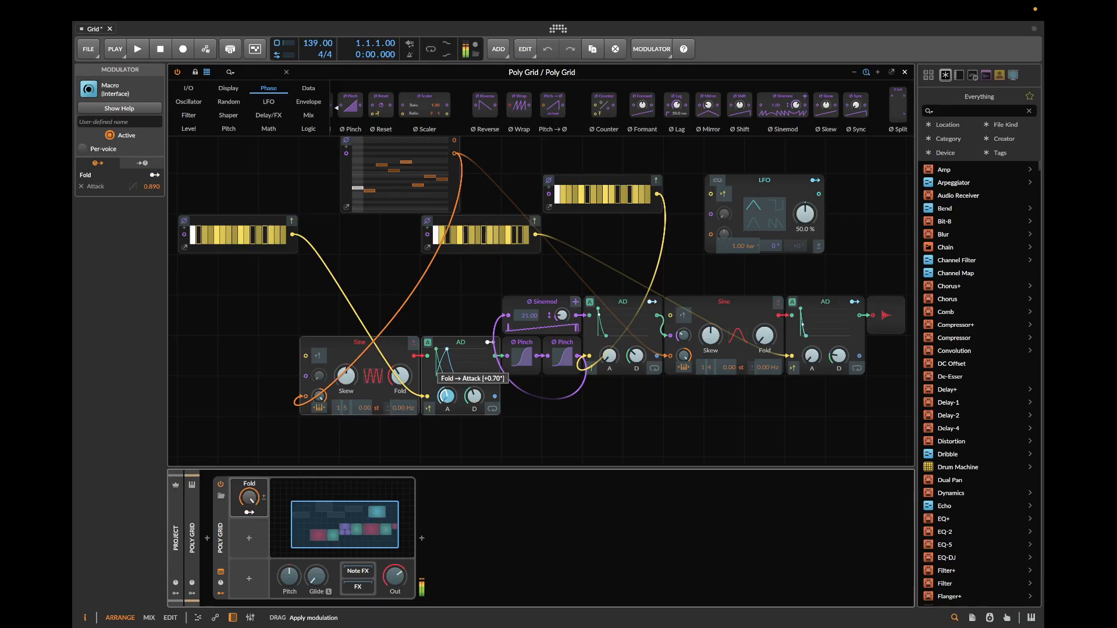
{"action": "left_click_drag", "start_coordinate": [447, 396], "coordinate": [448, 400]}
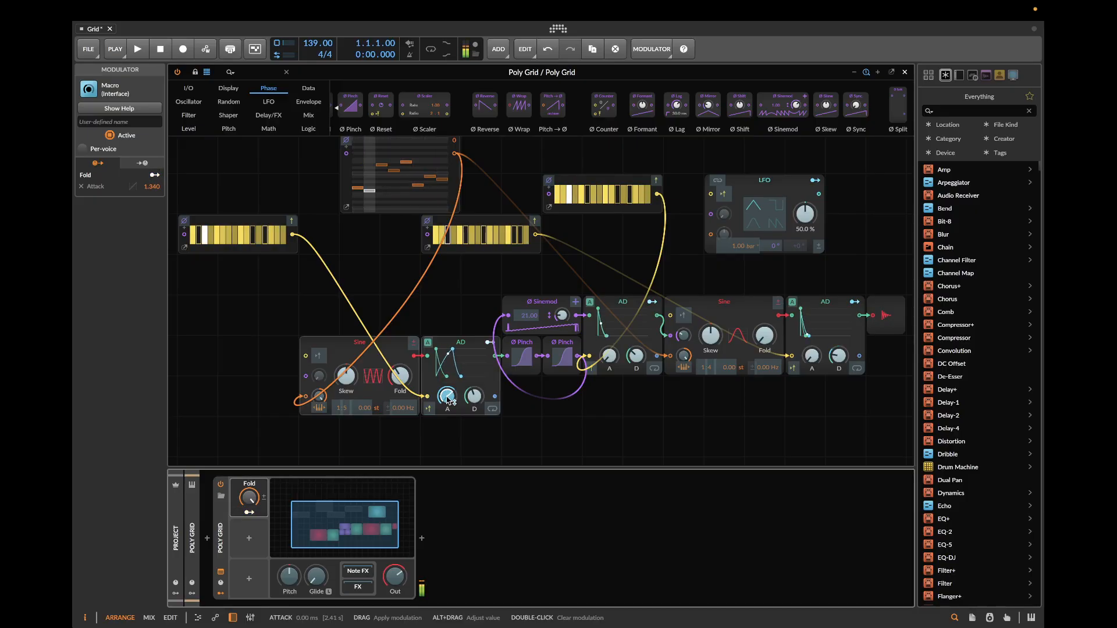
{"action": "left_click_drag", "start_coordinate": [346, 377], "coordinate": [346, 376]}
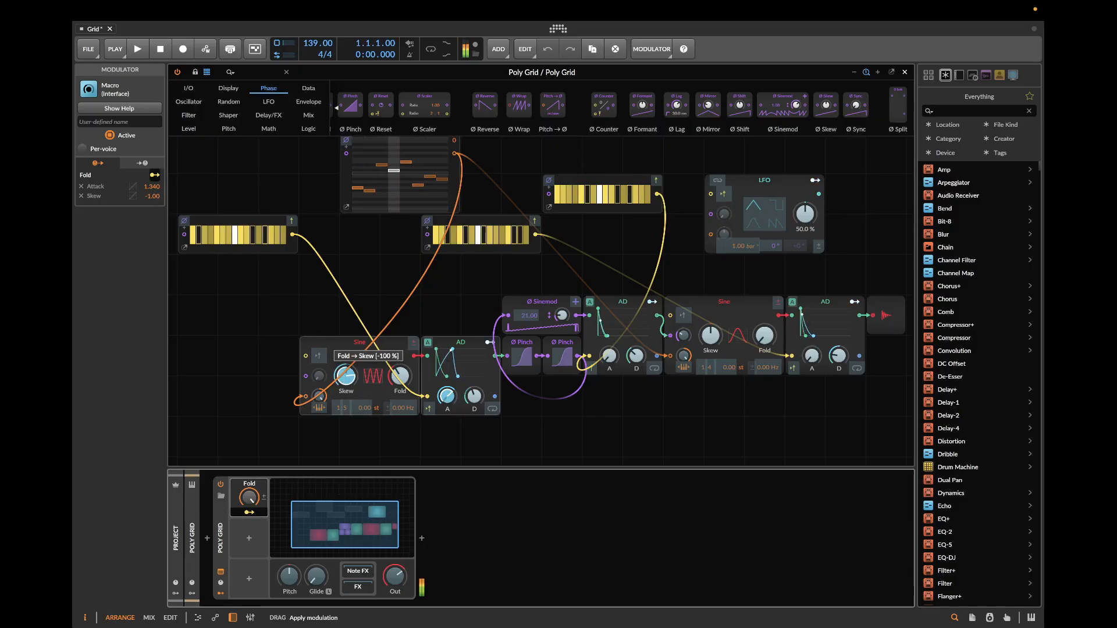
{"action": "left_click_drag", "start_coordinate": [351, 378], "coordinate": [351, 379]}
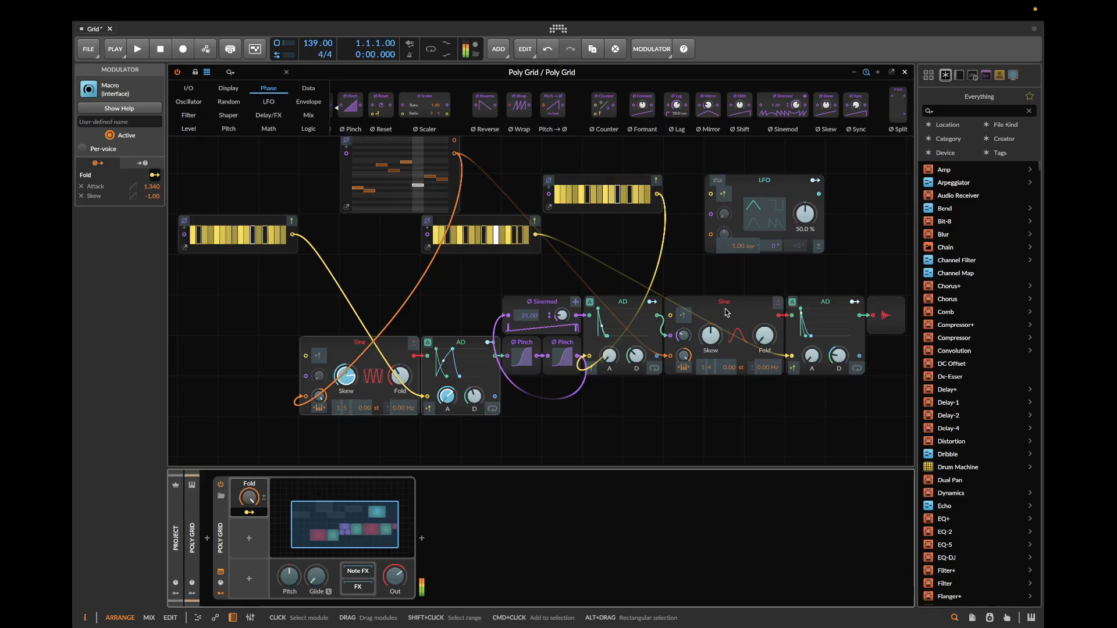
- Assign the Macro to the carrier Sine's Fold at 14.16, the Sinemod Amount at 1.150, and the two Pinches at 2.000 and 0.940
{"action": "left_click_drag", "start_coordinate": [765, 336], "coordinate": [775, 338]}
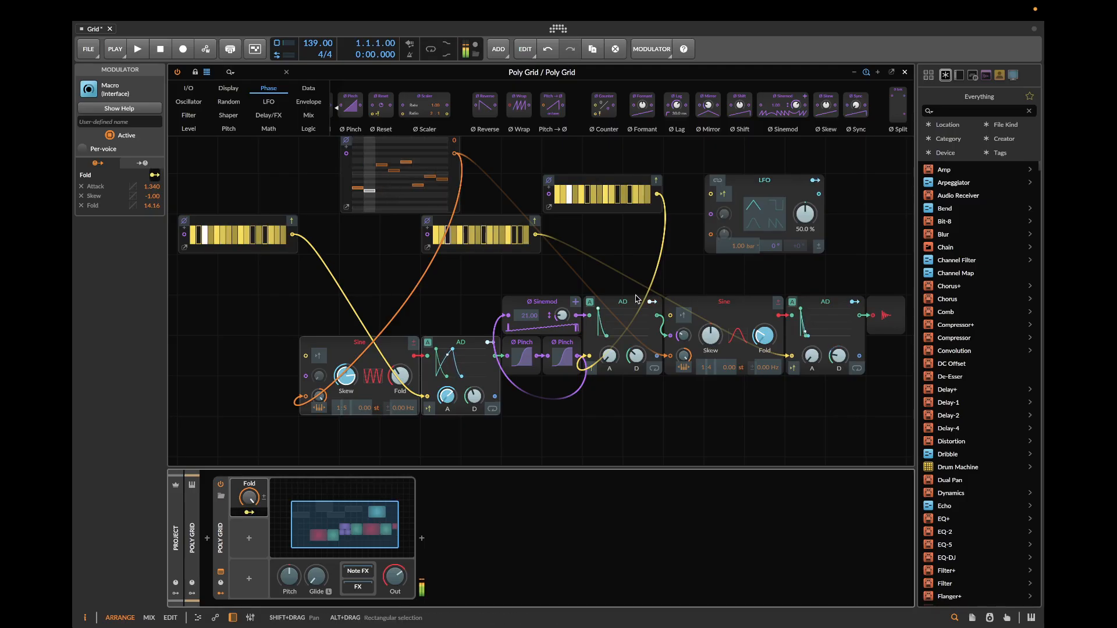
{"action": "left_click_drag", "start_coordinate": [562, 315], "coordinate": [562, 308]}
{"action": "left_click", "coordinate": [522, 355]}
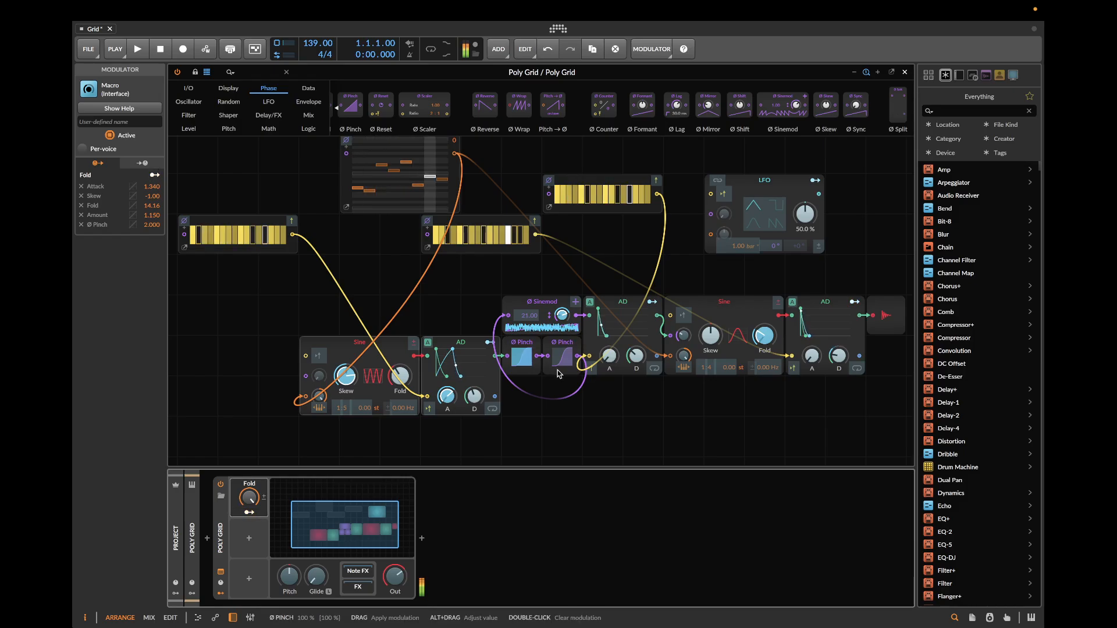
{"action": "mouse_move", "coordinate": [562, 356]}
{"action": "left_mouse_down"}
{"action": "mouse_move", "coordinate": [562, 384]}
{"action": "mouse_move", "coordinate": [562, 353]}
{"action": "left_mouse_up"}
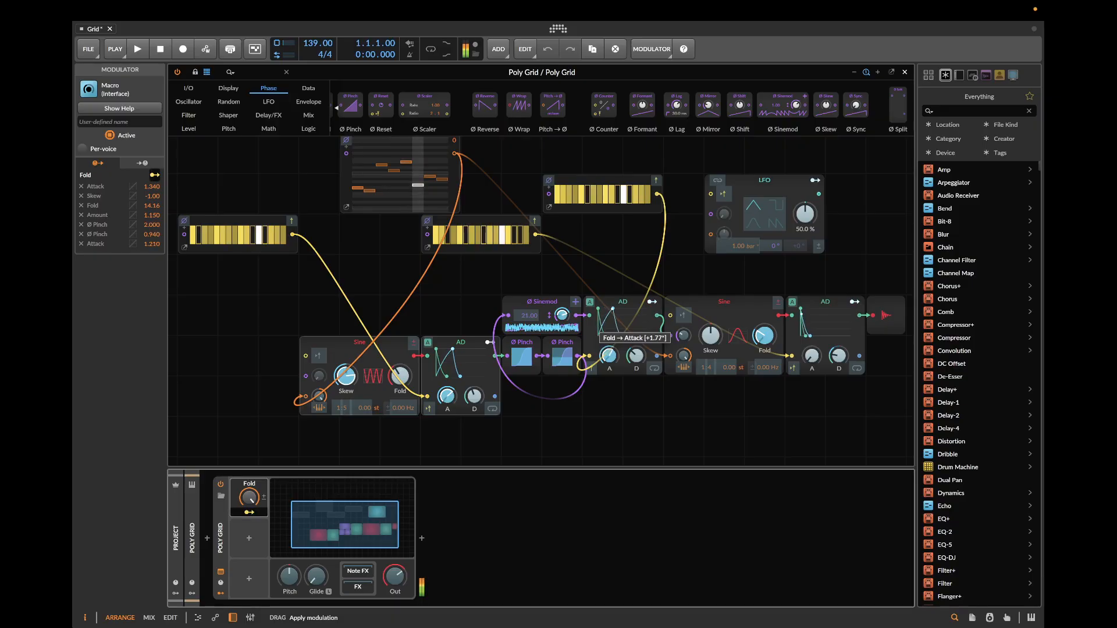
- Assign the Macro to the second AD's Attack at 0.960, first AD's Decay at 0.460 and last AD's Attack at 0.990, and sweep it to 0 %
{"action": "left_click_drag", "start_coordinate": [610, 355], "coordinate": [609, 363]}
{"action": "left_click_drag", "start_coordinate": [474, 396], "coordinate": [475, 366]}
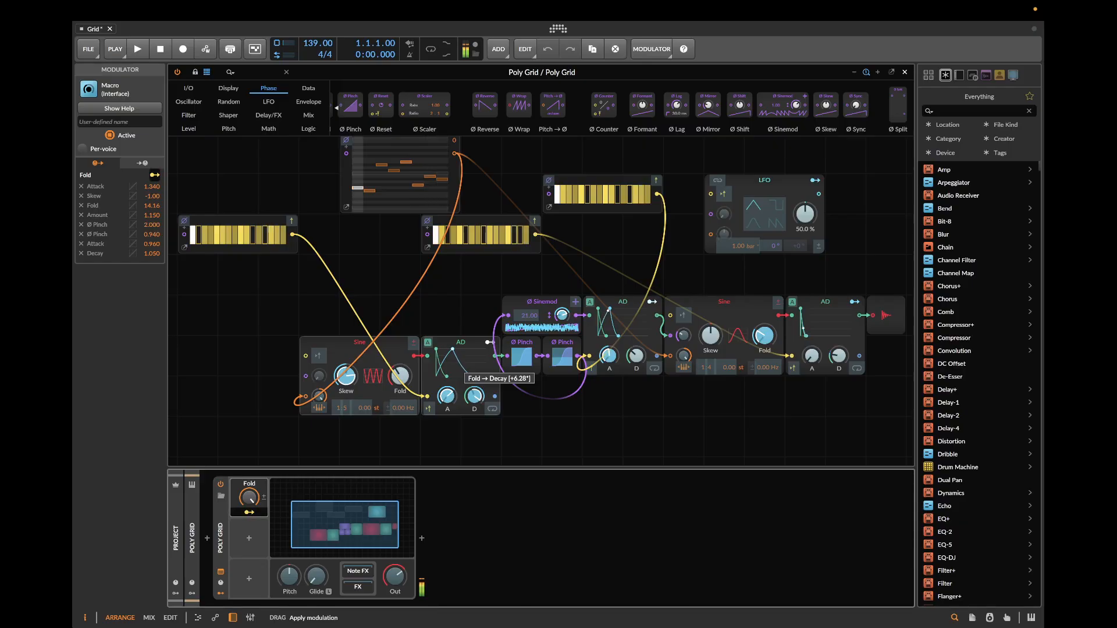
{"action": "left_click_drag", "start_coordinate": [474, 397], "coordinate": [474, 398]}
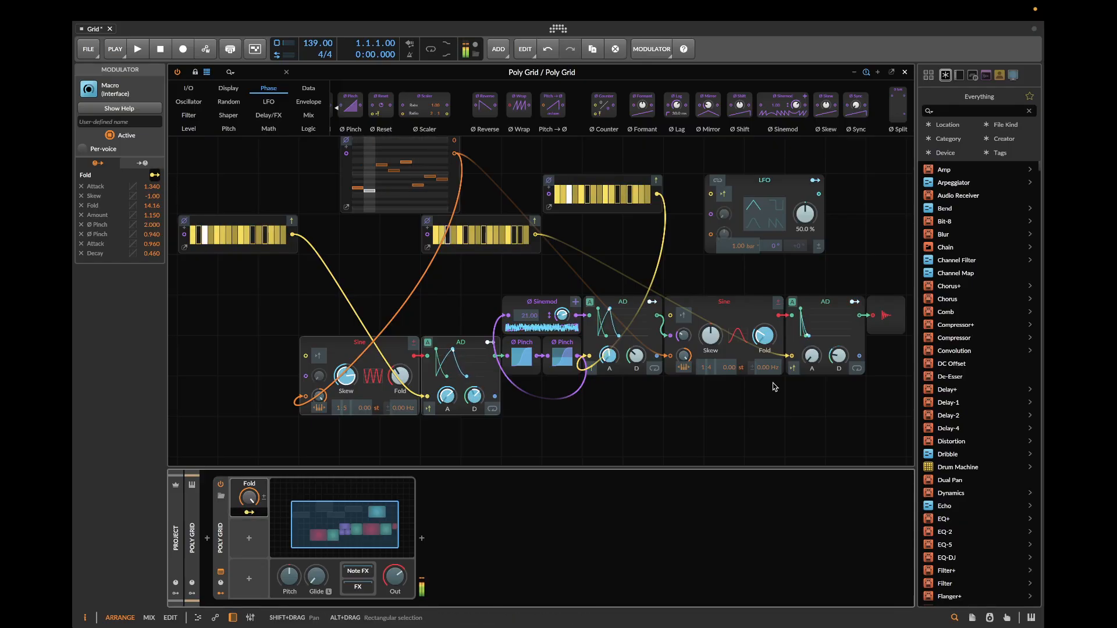
{"action": "left_click_drag", "start_coordinate": [812, 356], "coordinate": [812, 358]}
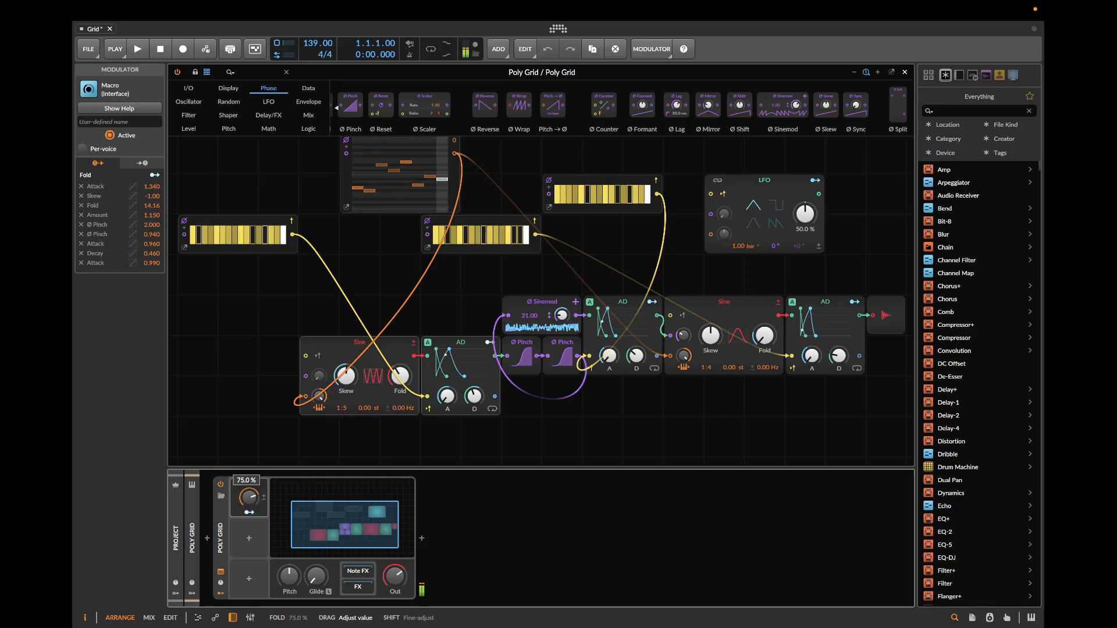
{"action": "left_click_drag", "start_coordinate": [249, 497], "coordinate": [249, 537]}
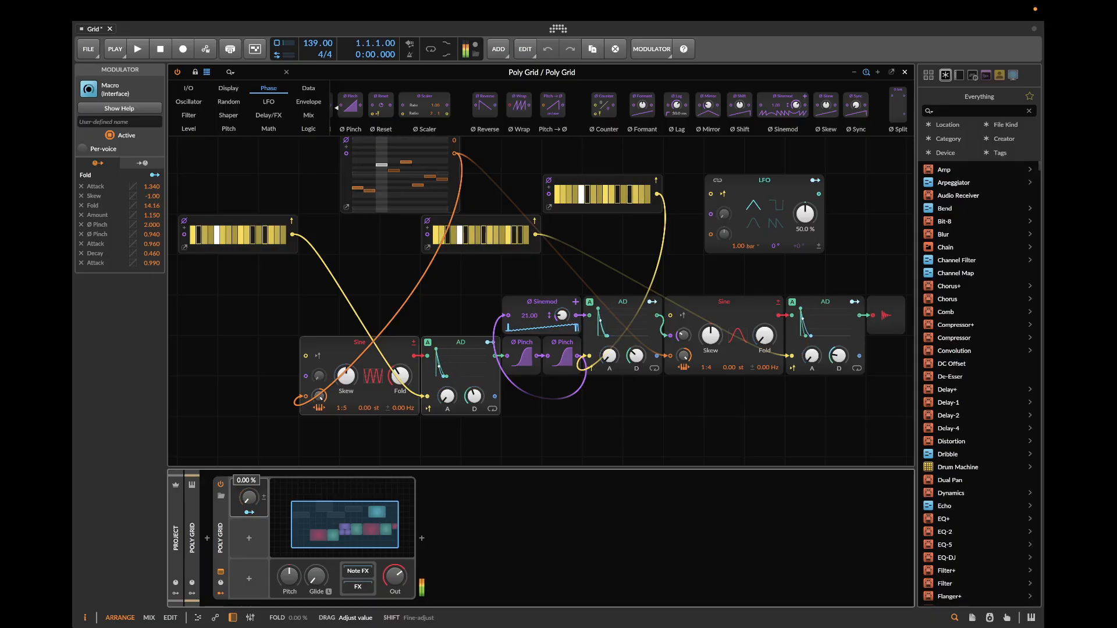
- Try the Macro on the modulating Sine's Fold, clear that, assign it to the LFO's Skew at 1.000 instead, and raise the Macro fully
{"action": "left_click", "coordinate": [249, 512]}
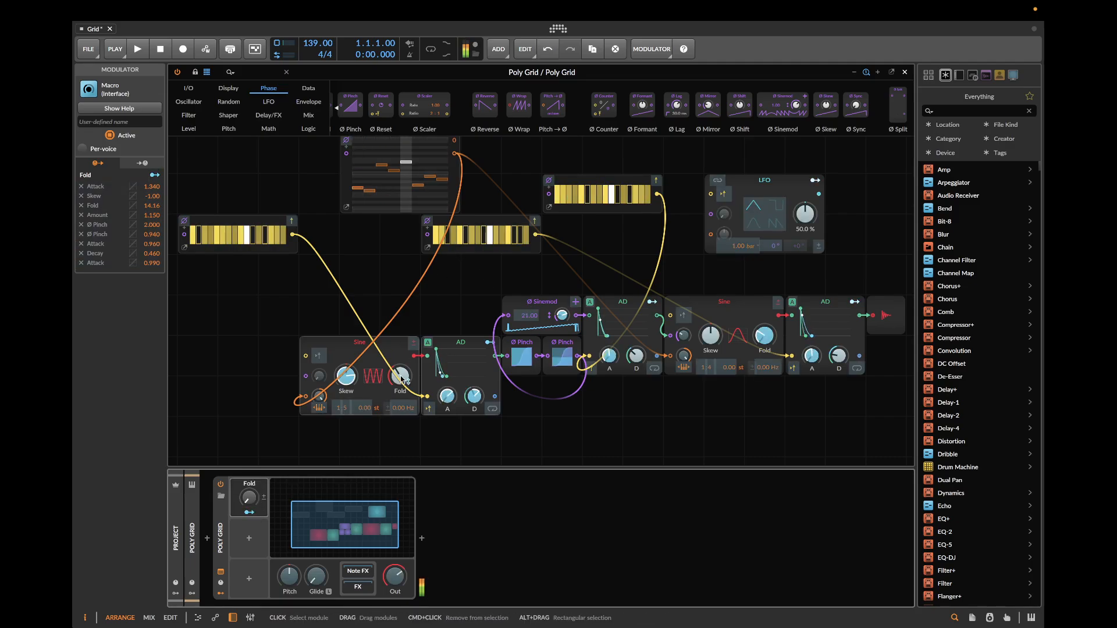
{"action": "left_click_drag", "start_coordinate": [401, 379], "coordinate": [401, 362]}
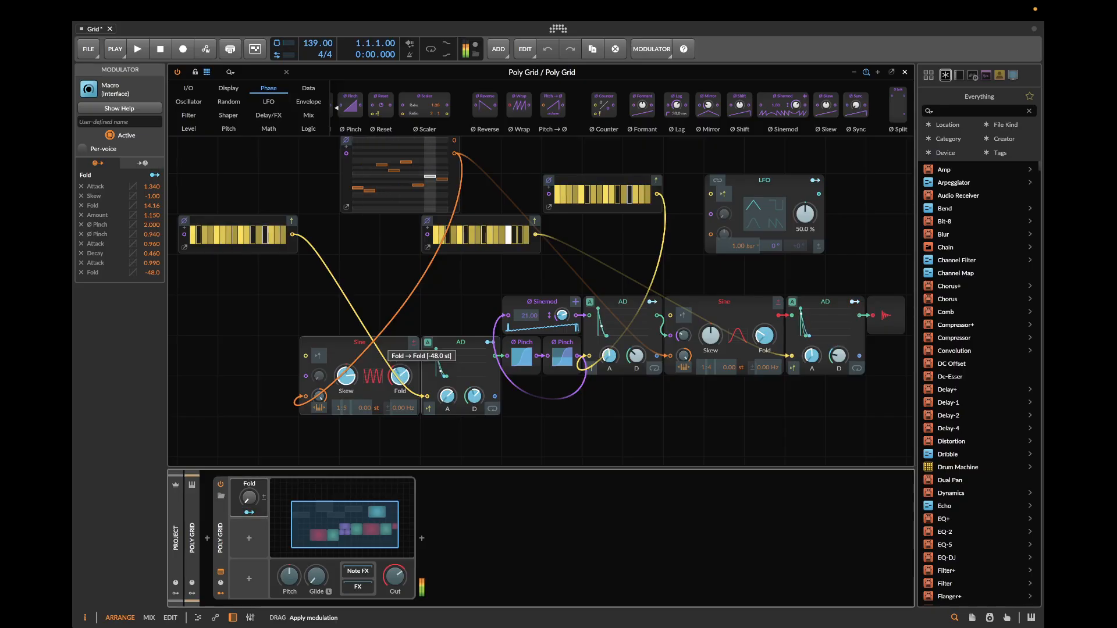
{"action": "double_click", "coordinate": [401, 377]}
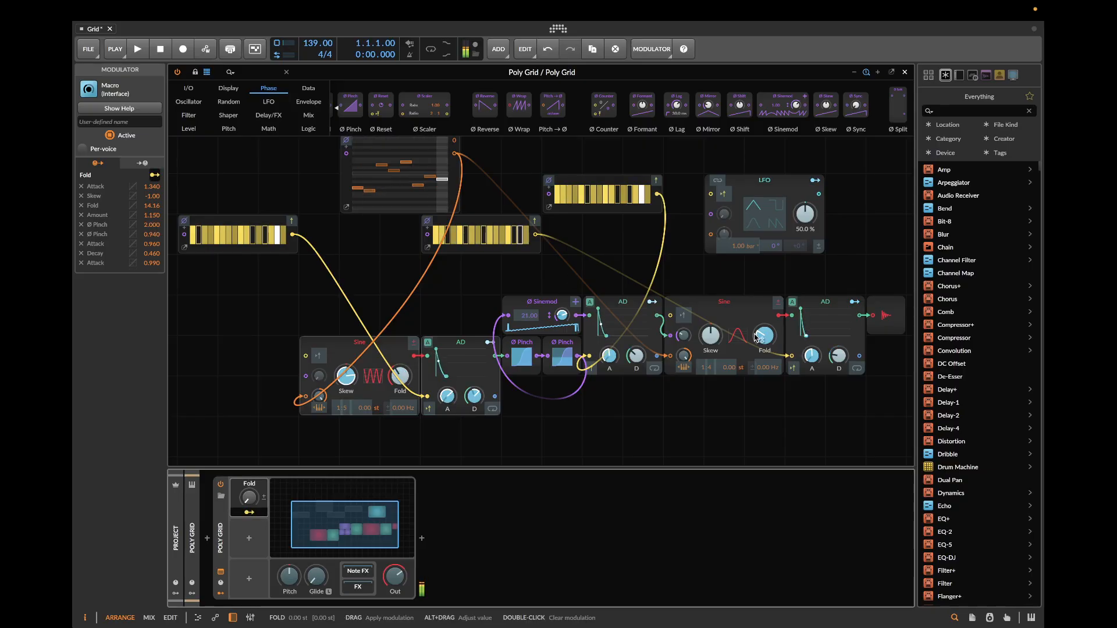
{"action": "left_click_drag", "start_coordinate": [808, 215], "coordinate": [807, 191]}
{"action": "left_click_drag", "start_coordinate": [249, 498], "coordinate": [249, 465]}
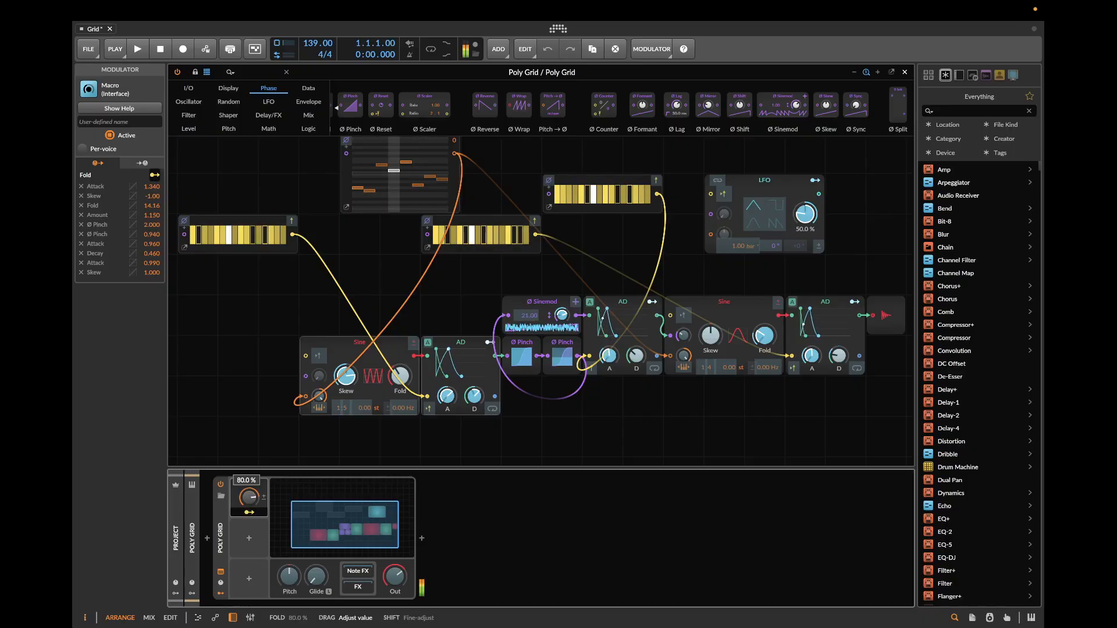
{"action": "left_click", "coordinate": [253, 512]}
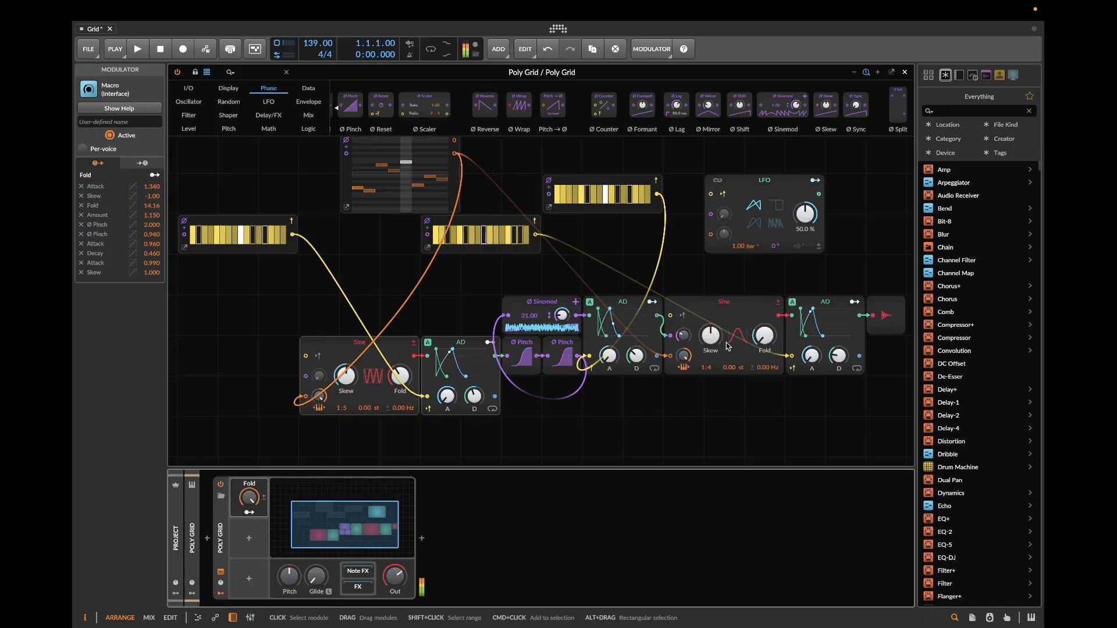
- Adjust the Sinemod Amount, and set the Sinemod's ratio to 1.00 and the modulating Sine's ratio to 1:1
{"action": "left_click_drag", "start_coordinate": [683, 335], "coordinate": [683, 336]}
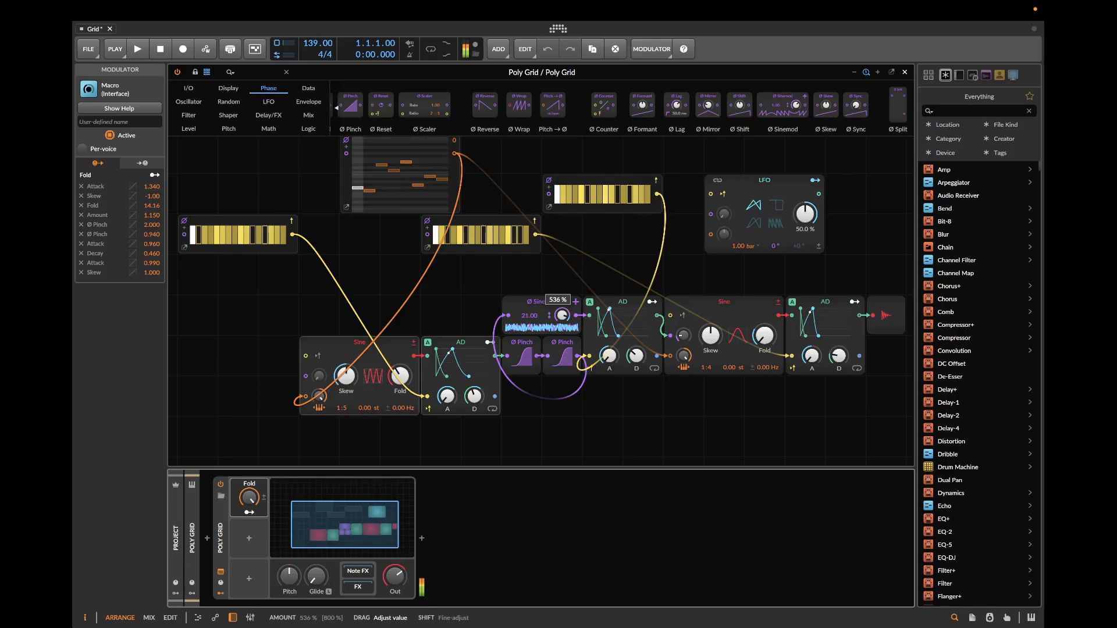
{"action": "left_click_drag", "start_coordinate": [562, 316], "coordinate": [562, 332]}
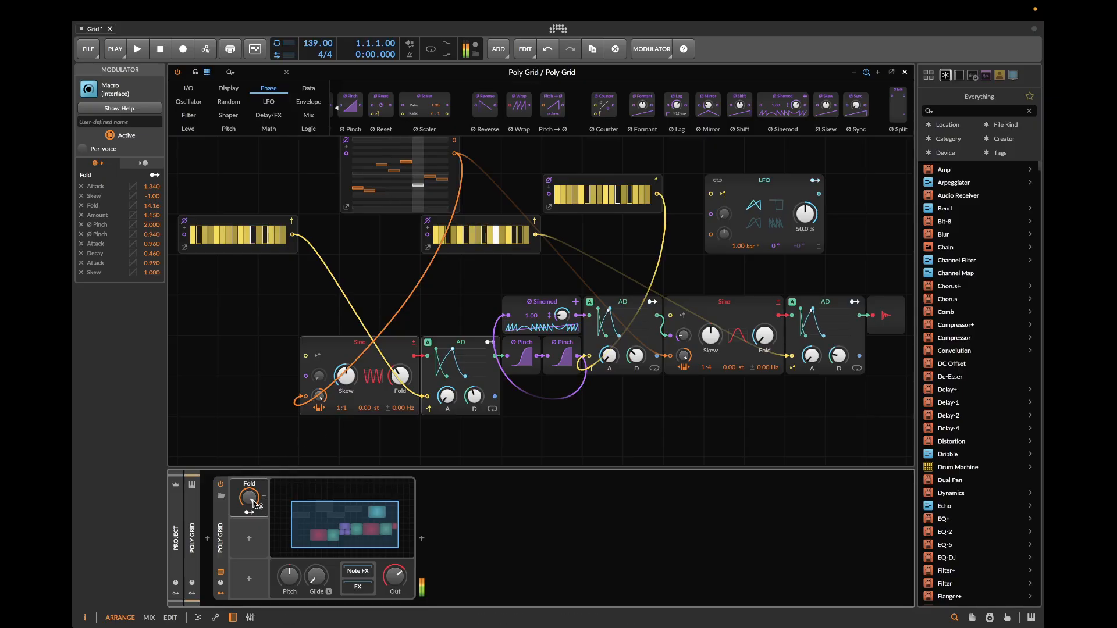
- Sweep the Macro between 0 and 100 % to audition the modulations, and leave it at 22.5 %
{"action": "left_click_drag", "start_coordinate": [249, 498], "coordinate": [249, 535]}
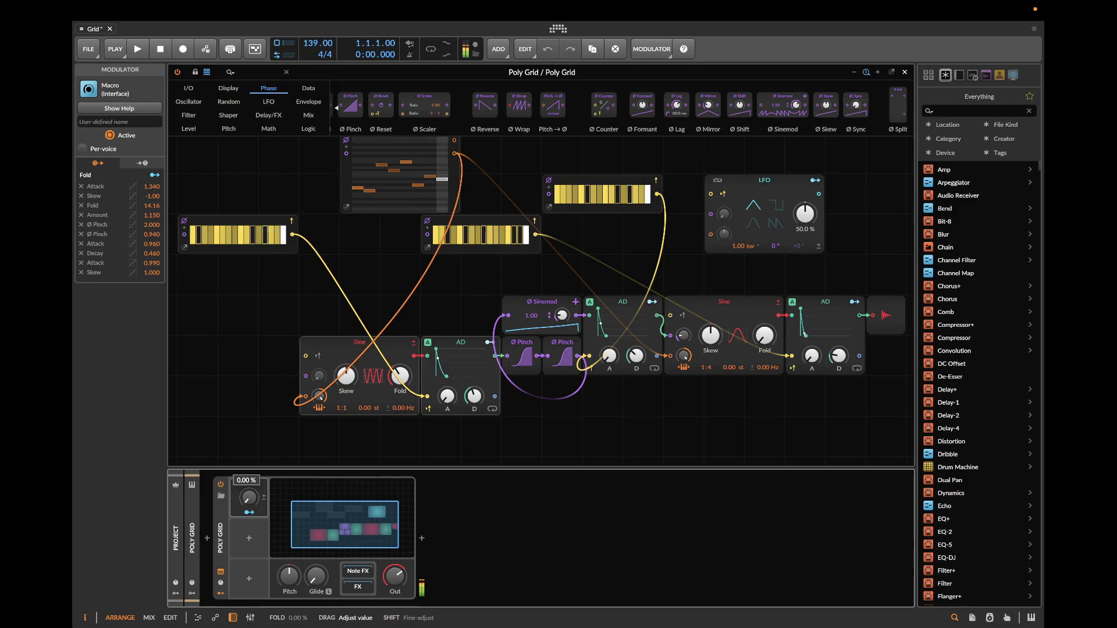
{"action": "left_click_drag", "start_coordinate": [249, 498], "coordinate": [249, 469]}
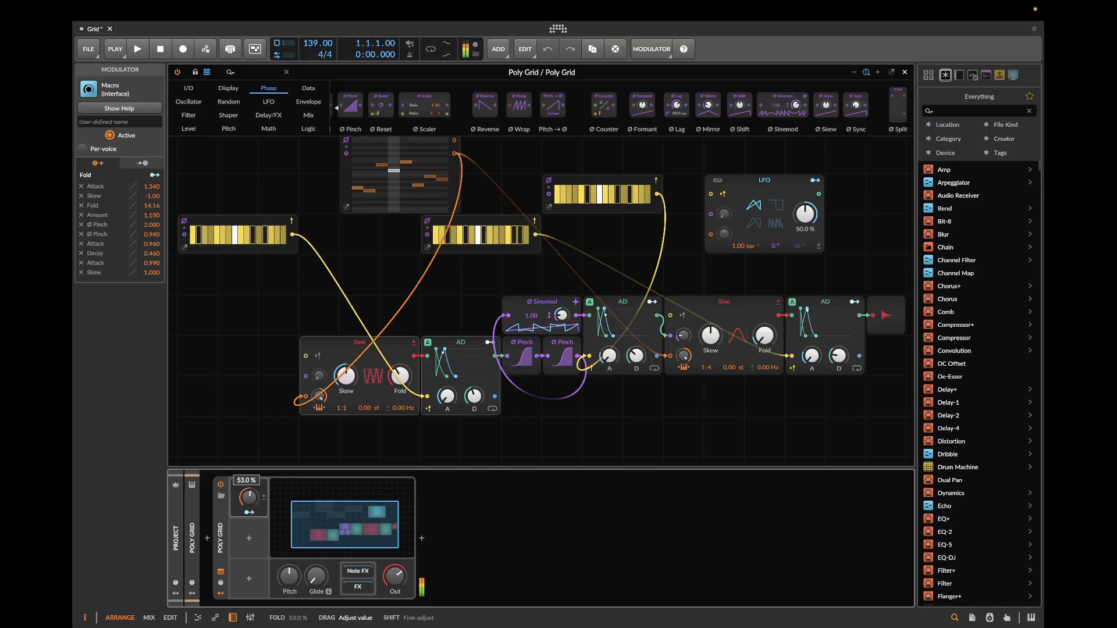
{"action": "left_click_drag", "start_coordinate": [255, 469], "coordinate": [255, 500]}
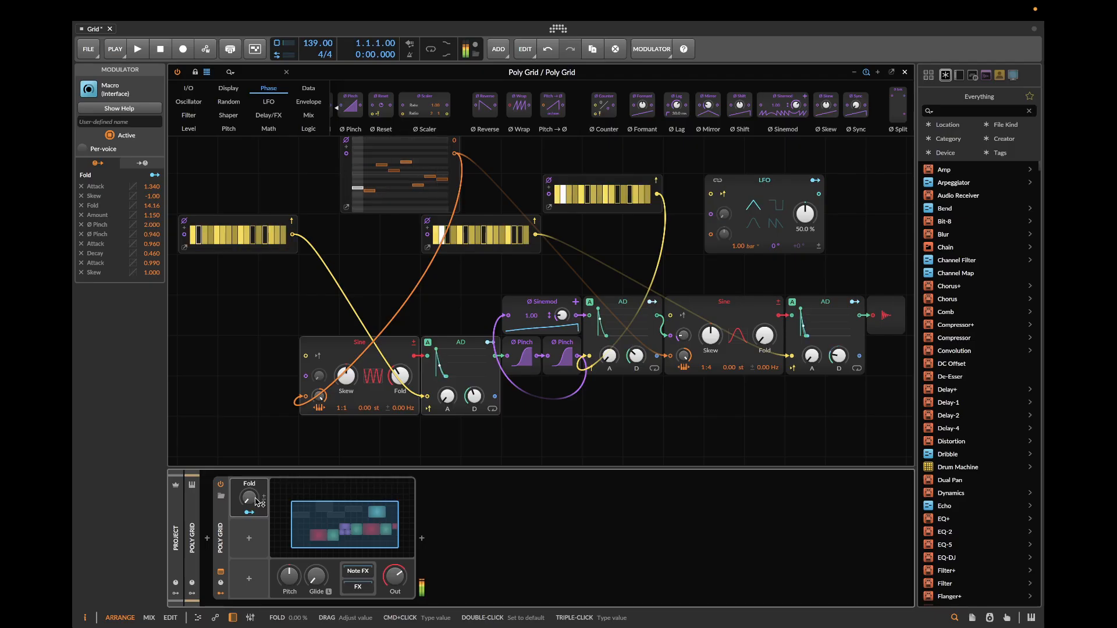
{"action": "left_click_drag", "start_coordinate": [258, 503], "coordinate": [248, 439]}
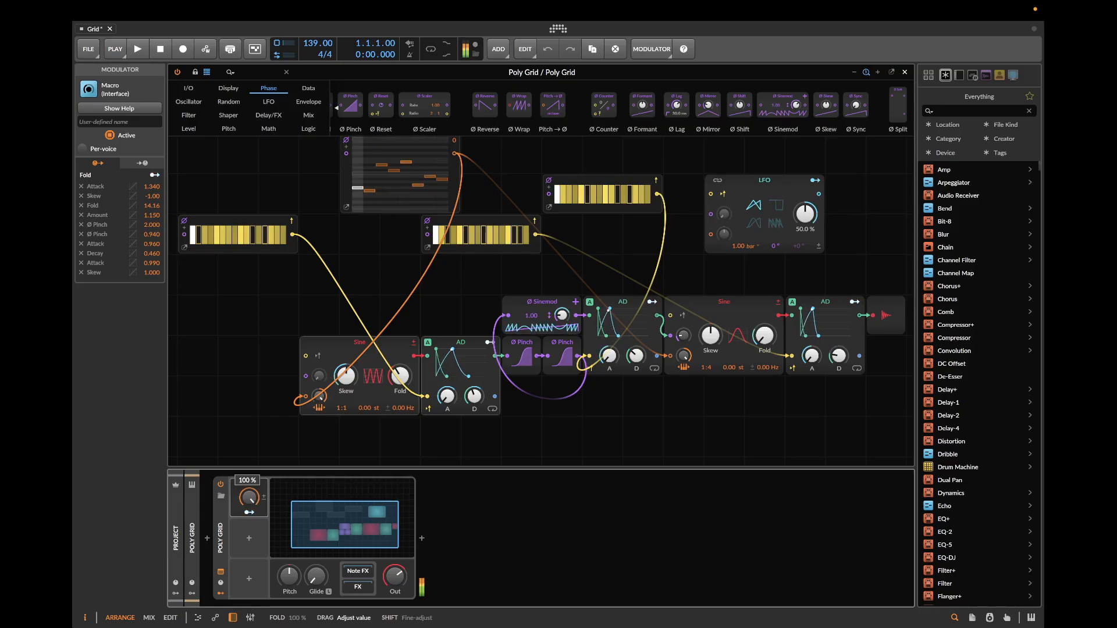
{"action": "left_click_drag", "start_coordinate": [248, 497], "coordinate": [249, 556]}
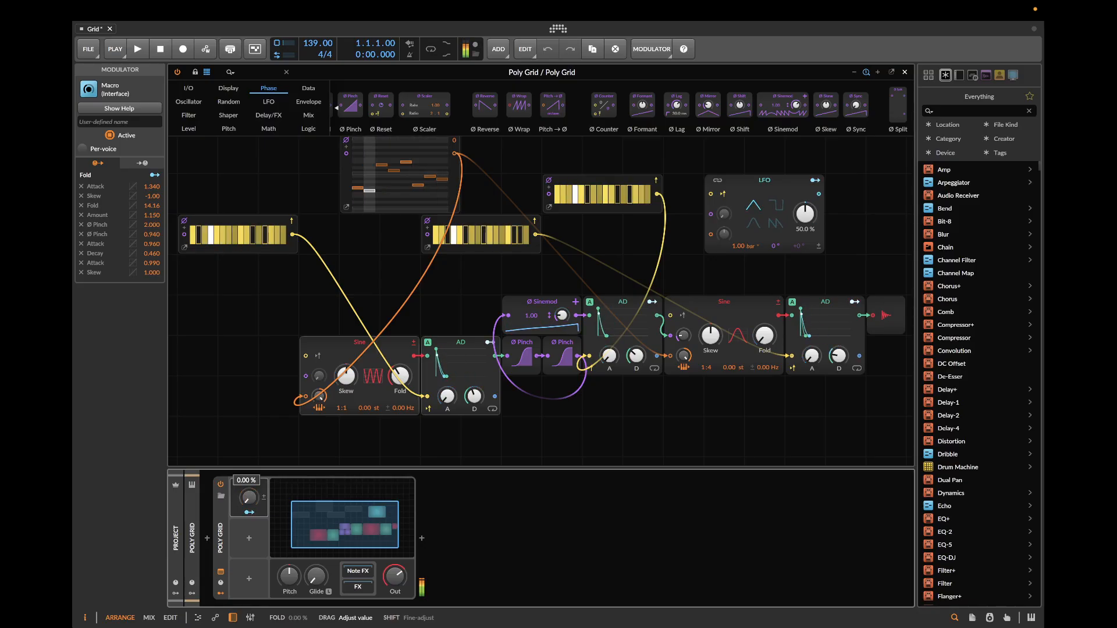
{"action": "left_click_drag", "start_coordinate": [249, 498], "coordinate": [255, 499]}
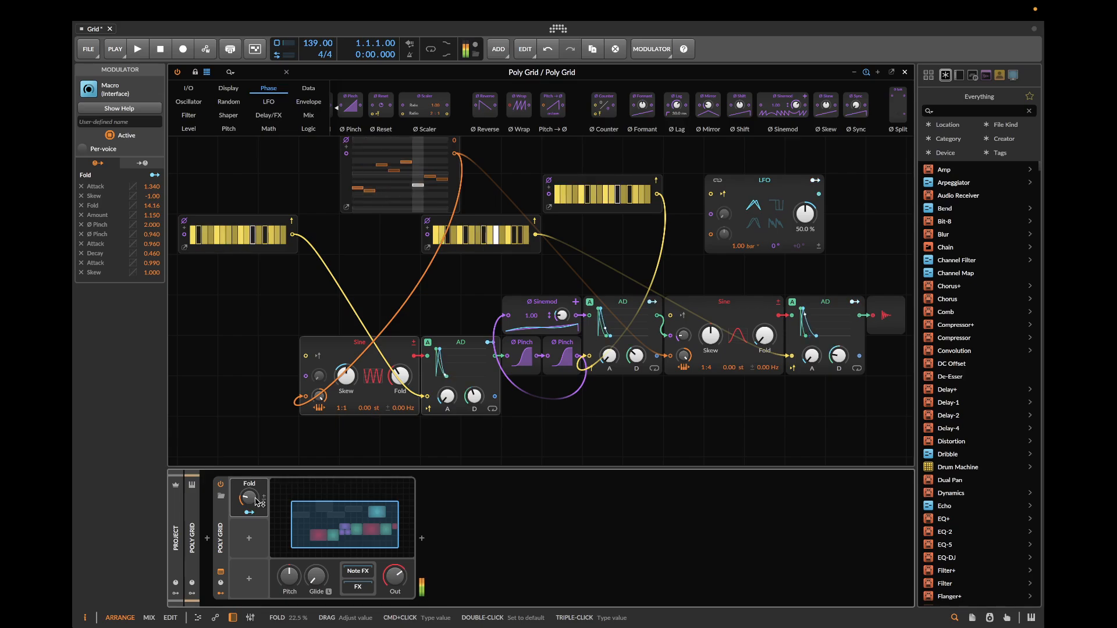
- Add a Chance module from the Random category, wired between the first Gates sequencer and the first AD's gate input
{"action": "left_click", "coordinate": [188, 88]}
{"action": "left_click", "coordinate": [243, 191]}
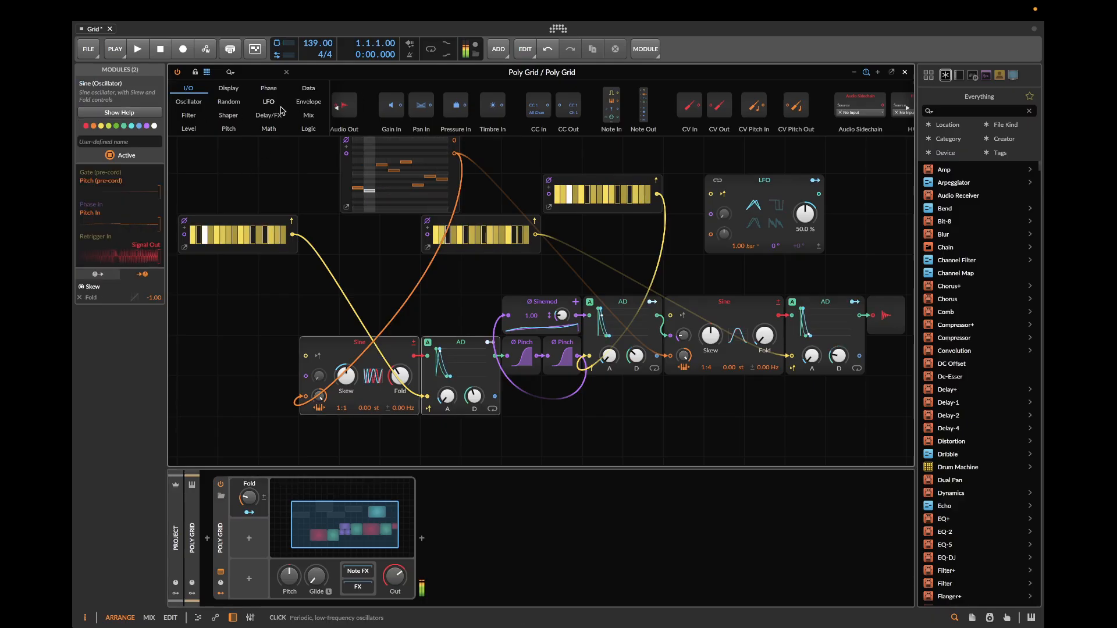
{"action": "left_click", "coordinate": [228, 129]}
{"action": "left_click", "coordinate": [308, 88]}
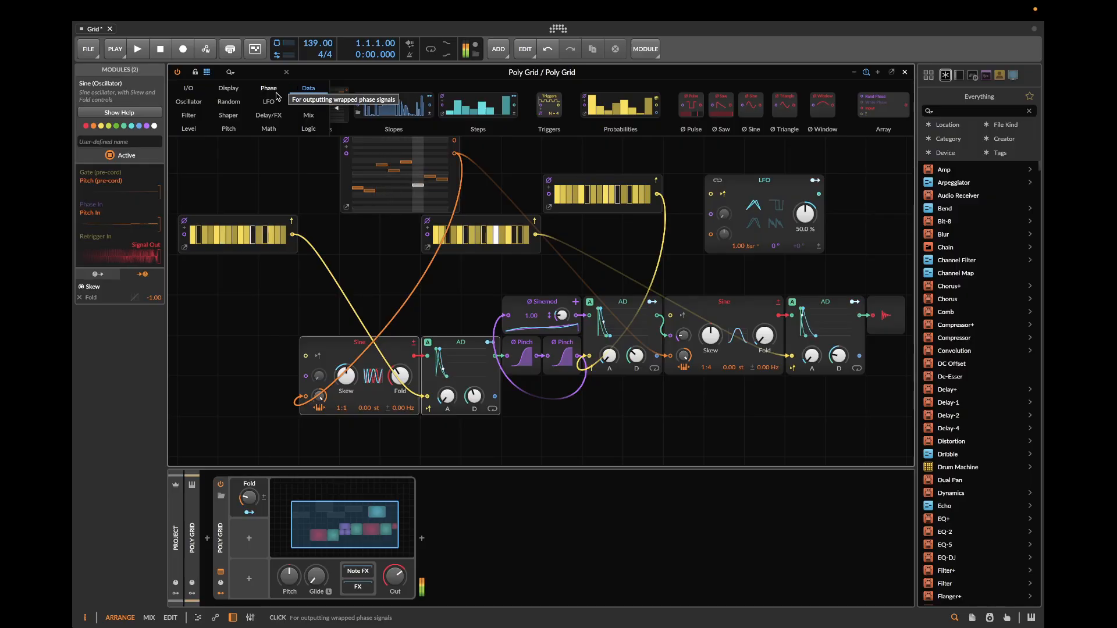
{"action": "left_click", "coordinate": [229, 101]}
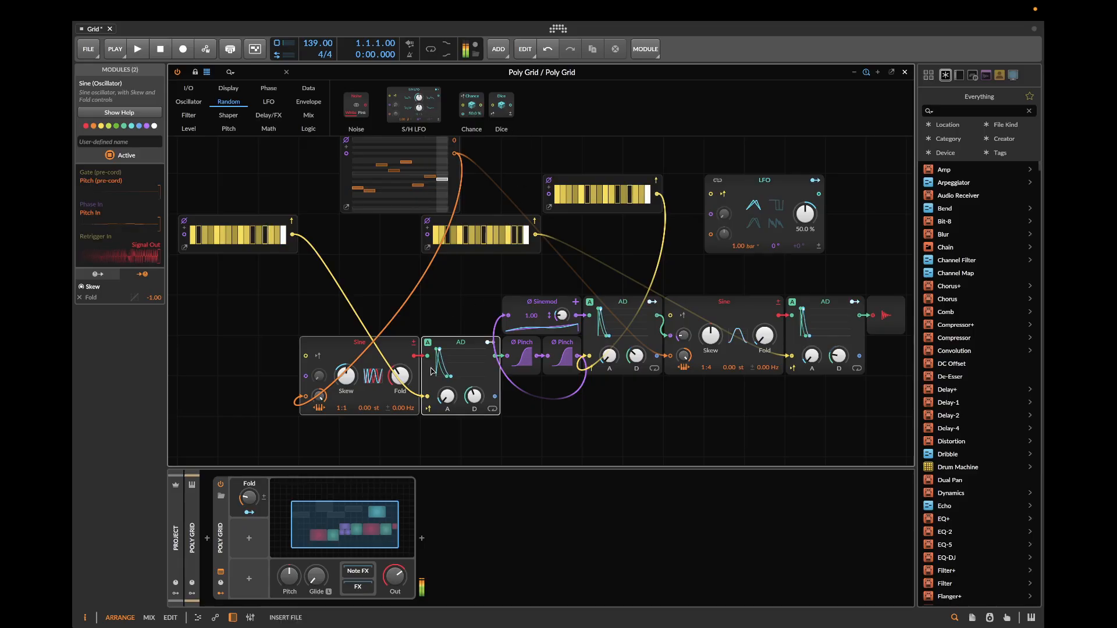
{"action": "left_click_drag", "start_coordinate": [428, 402], "coordinate": [428, 401]}
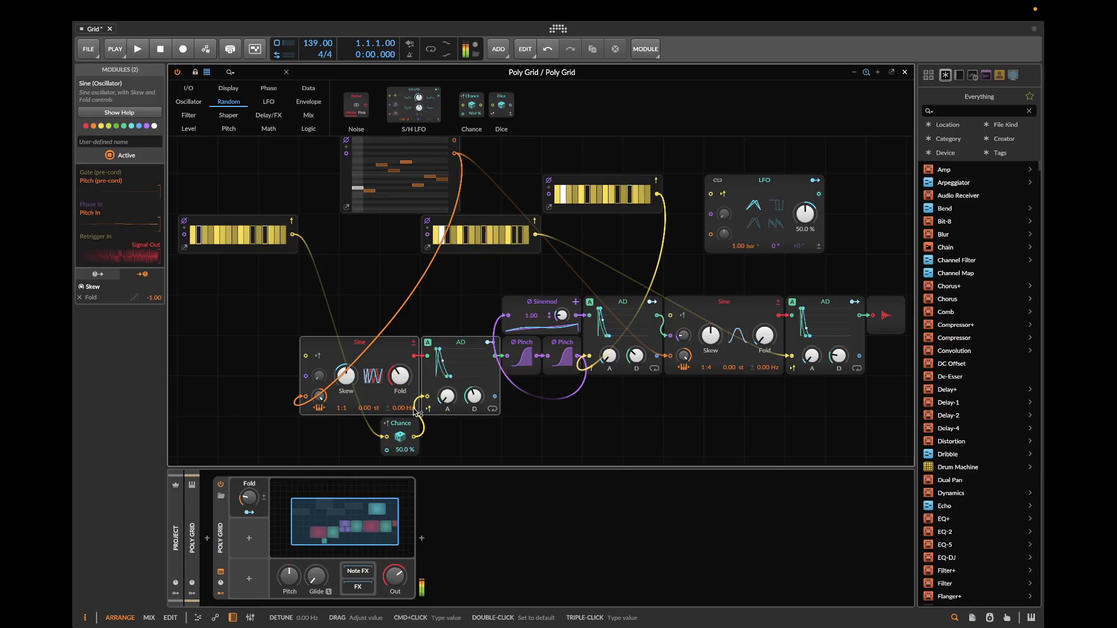
- Set the first AD's Chance to 87.5 % and add two more Chance modules before the gate inputs of the middle and last ADs
{"action": "left_click_drag", "start_coordinate": [405, 449], "coordinate": [404, 423]}
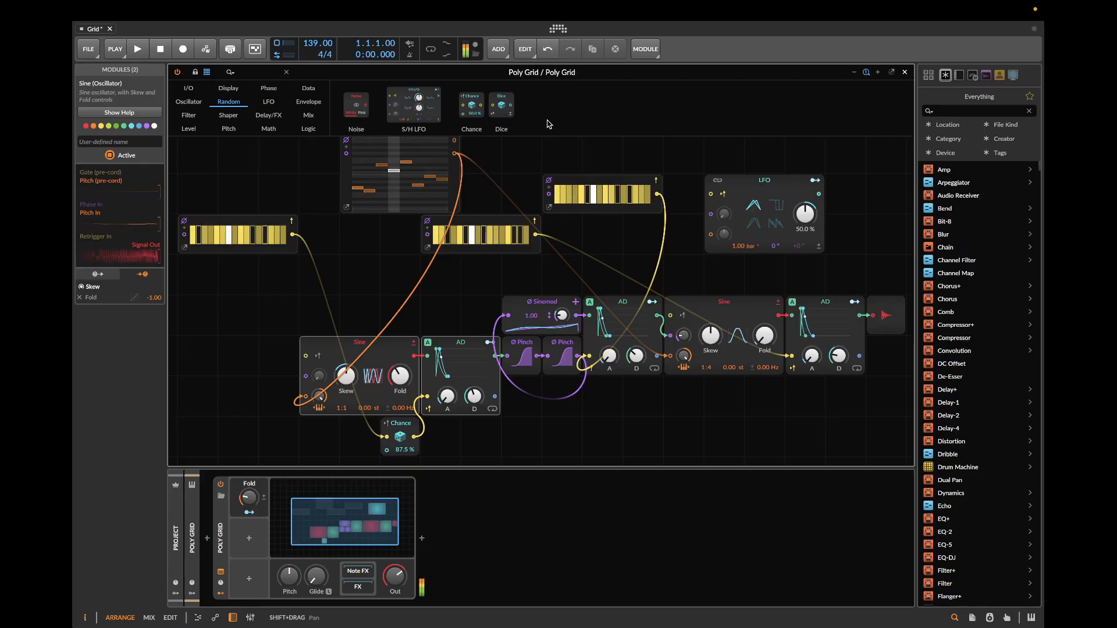
{"action": "left_click_drag", "start_coordinate": [472, 105], "coordinate": [765, 379]}
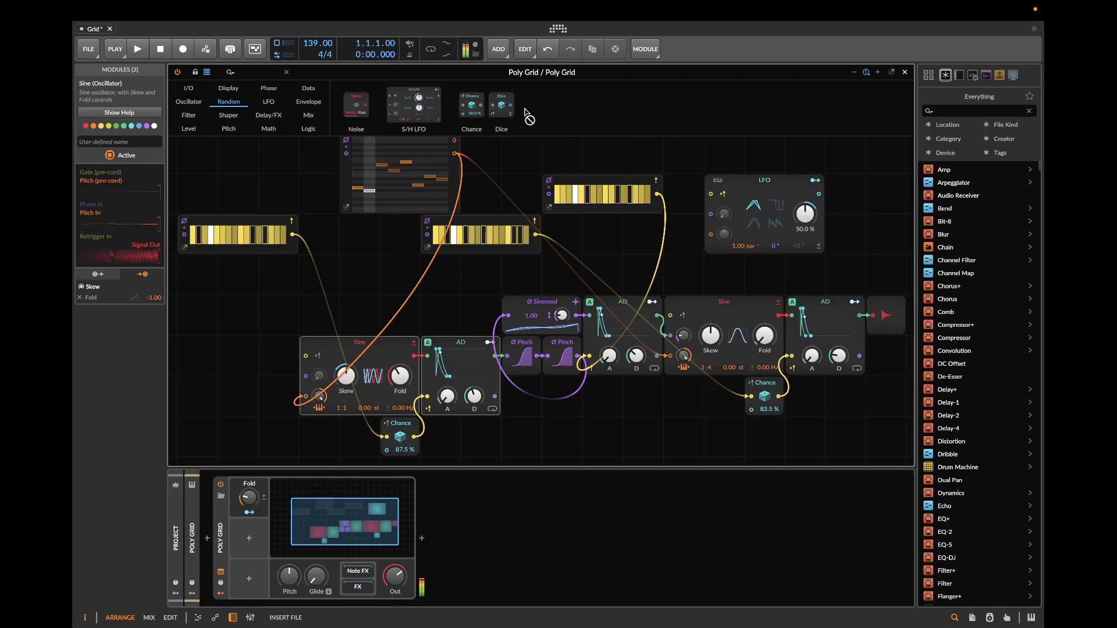
{"action": "left_click_drag", "start_coordinate": [471, 105], "coordinate": [565, 372]}
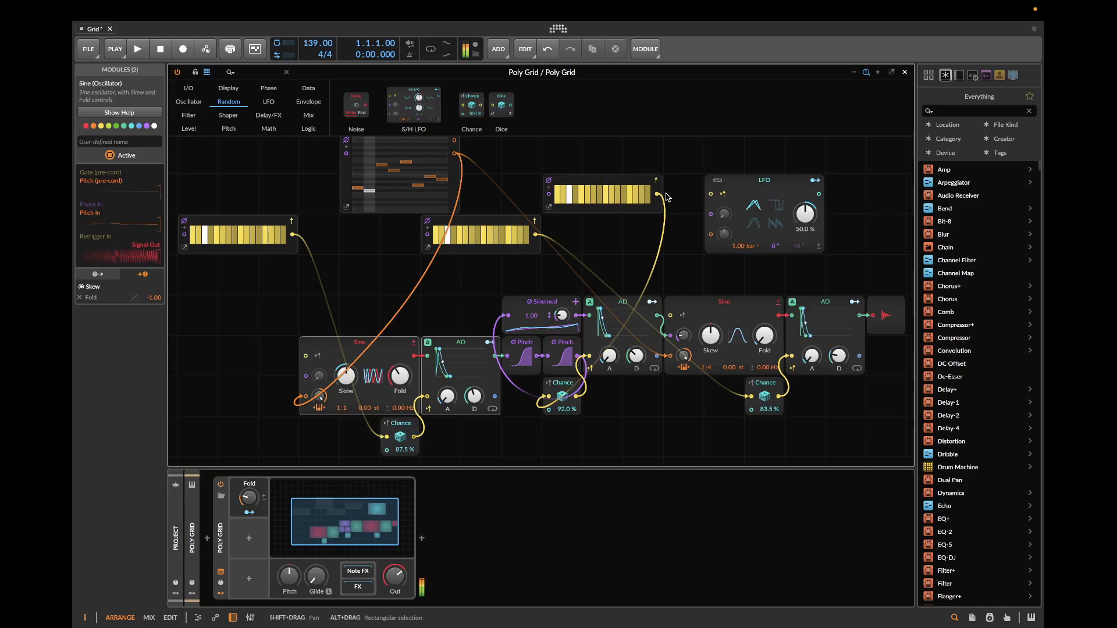
- Set the probabilities of the middle, last and first Chance modules to 70.0 %, 82.5 % and 84.0 %
{"action": "left_click_drag", "start_coordinate": [562, 400], "coordinate": [562, 412]}
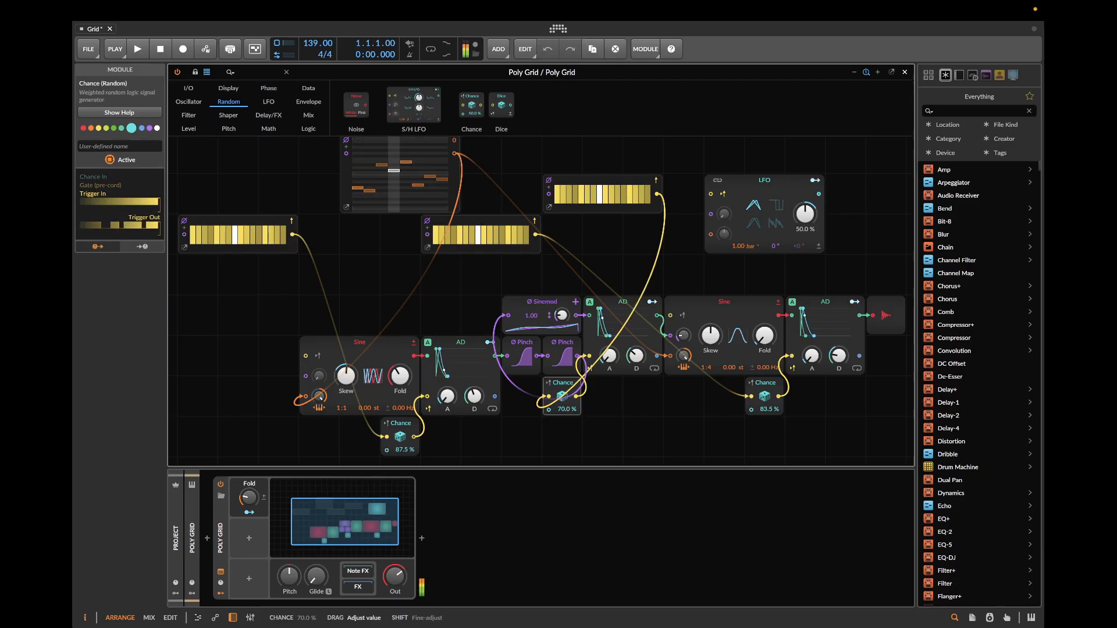
{"action": "left_click_drag", "start_coordinate": [770, 409], "coordinate": [771, 414]}
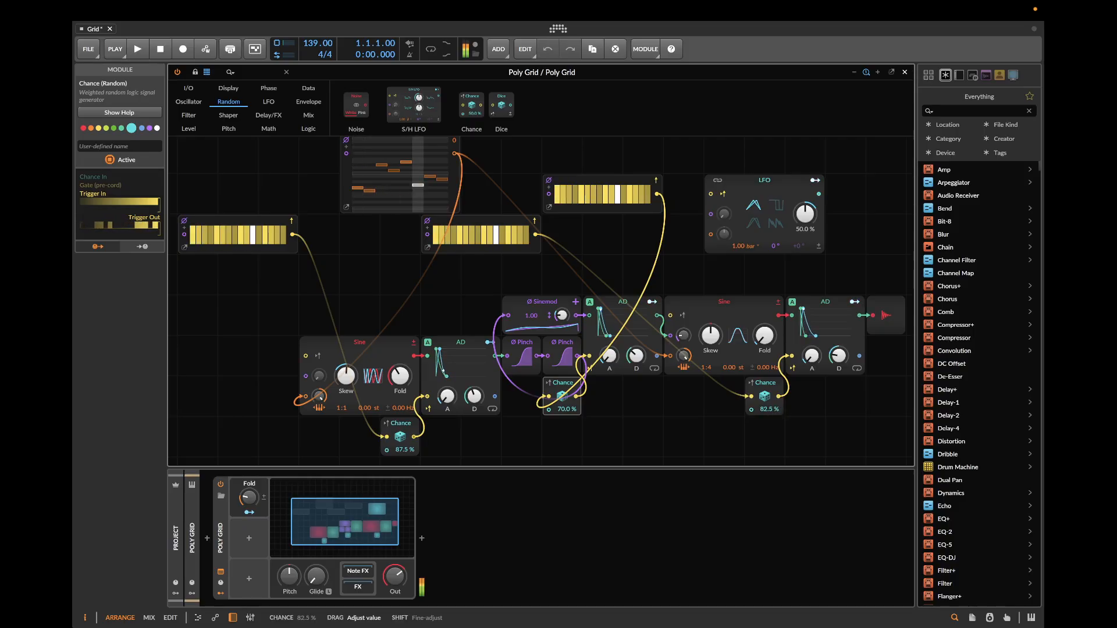
{"action": "left_click_drag", "start_coordinate": [405, 450], "coordinate": [405, 455]}
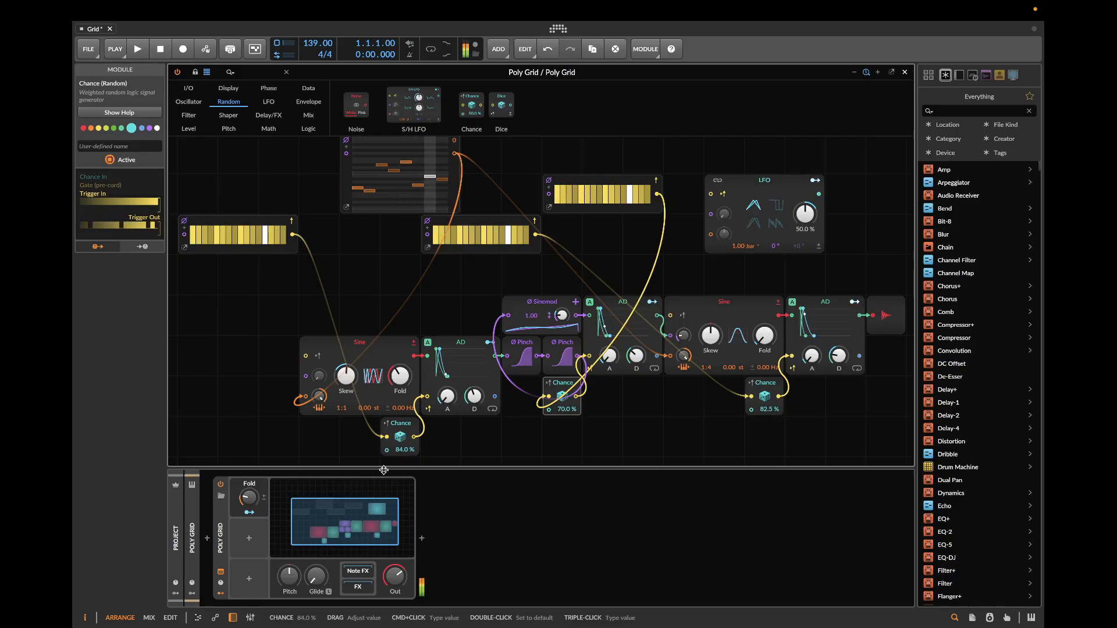
- Sweep the Macro up and back down to 0 %, and add a Random modulator to the device
{"action": "left_click_drag", "start_coordinate": [249, 498], "coordinate": [249, 523]}
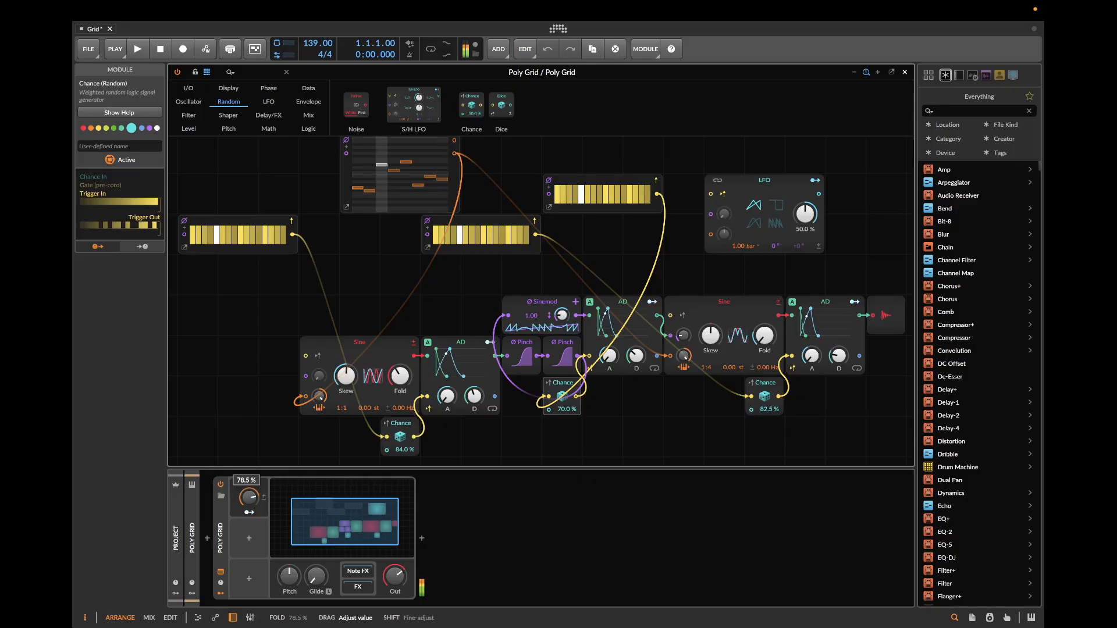
{"action": "left_click_drag", "start_coordinate": [249, 497], "coordinate": [249, 480]}
{"action": "left_click", "coordinate": [254, 542]}
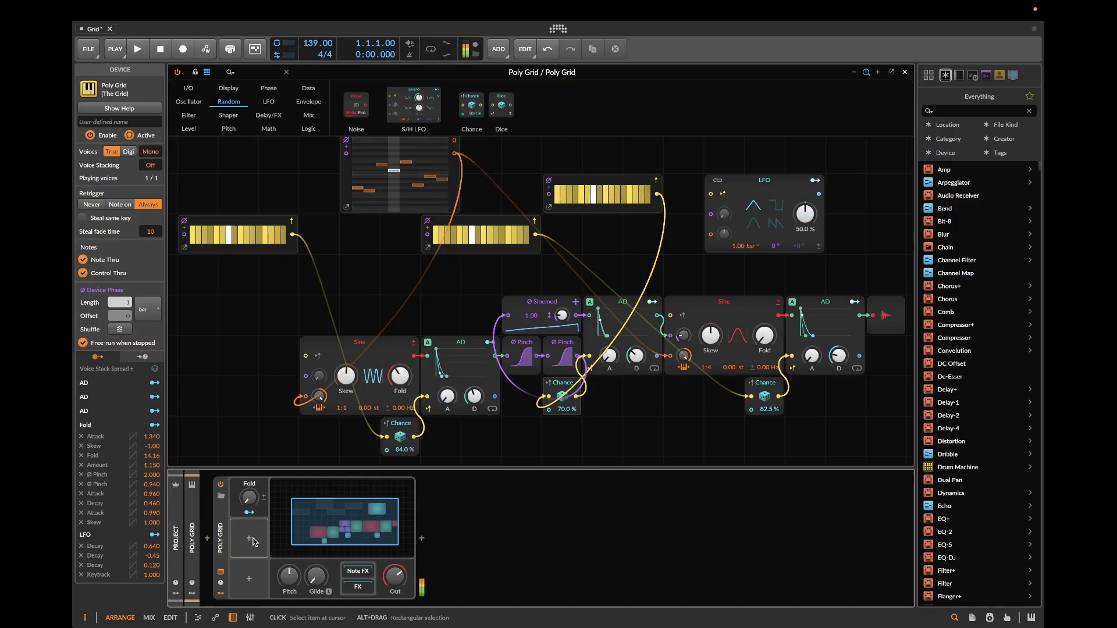
{"action": "left_click", "coordinate": [251, 541]}
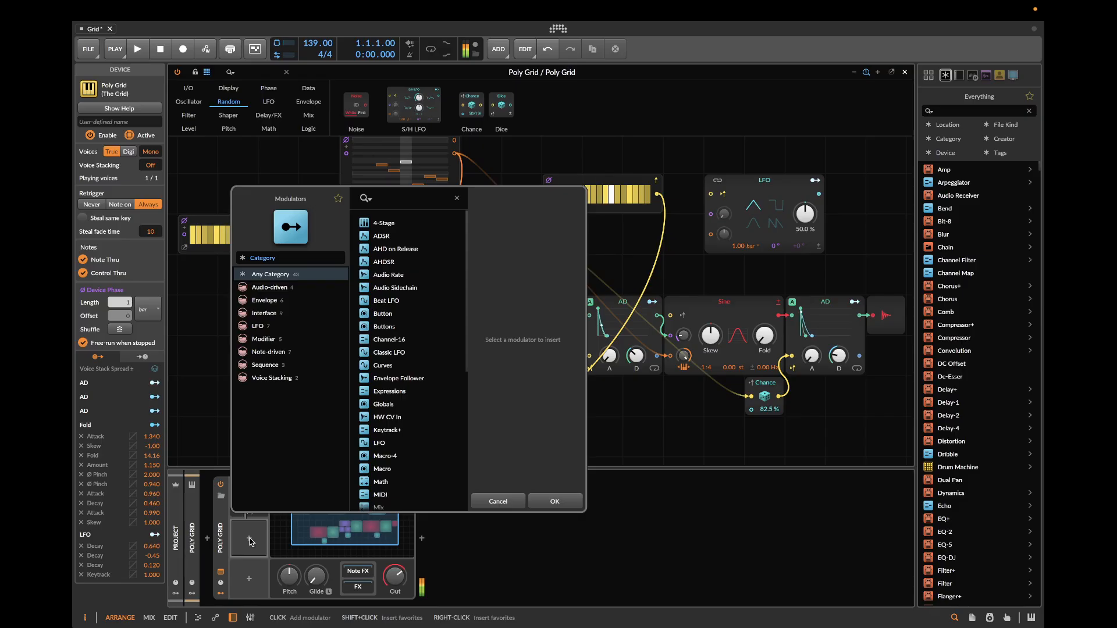
{"action": "type", "text": "ra"}
{"action": "double_click", "coordinate": [388, 237]}
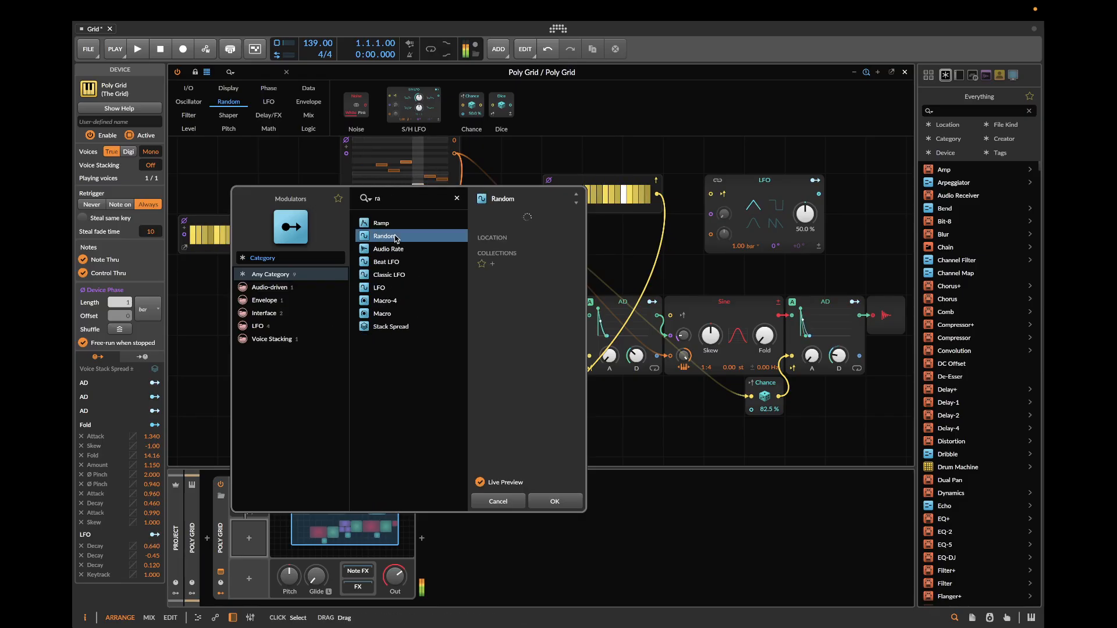
{"action": "left_click", "coordinate": [249, 538]}
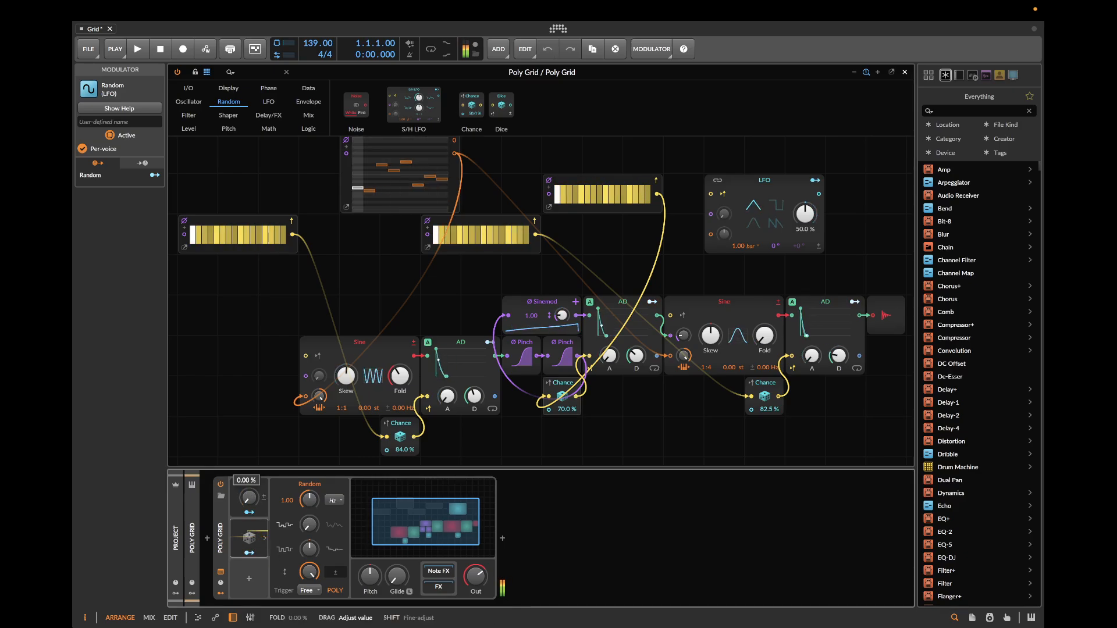
- Assign the Random modulator to the Macro with an amount of 0.470
{"action": "left_click", "coordinate": [249, 553]}
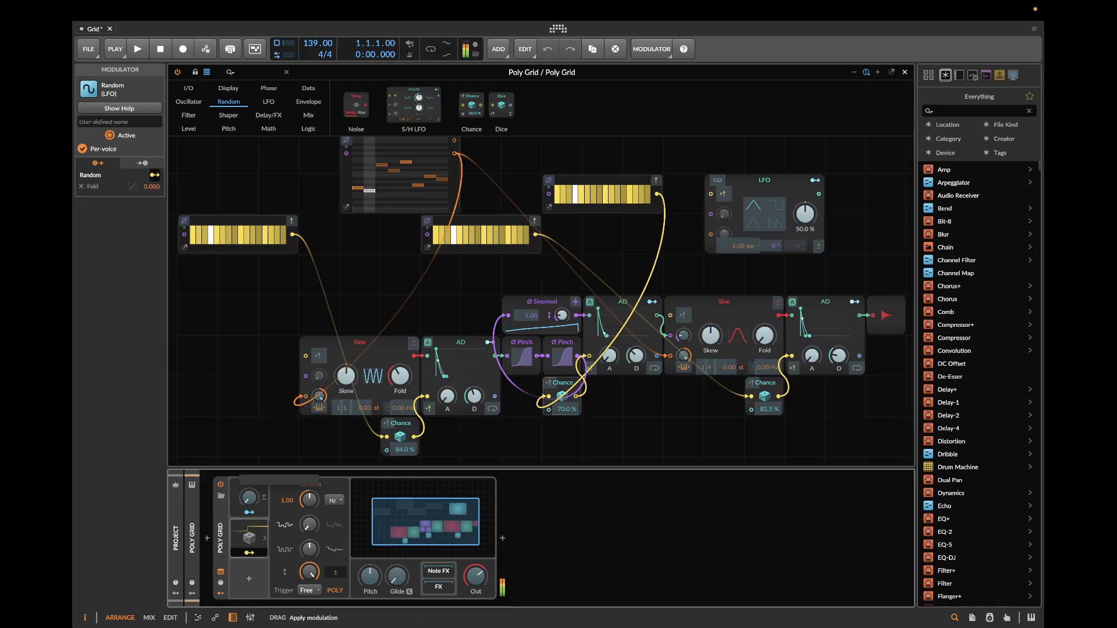
{"action": "mouse_move", "coordinate": [248, 497]}
{"action": "left_mouse_down"}
{"action": "mouse_move", "coordinate": [248, 474]}
{"action": "mouse_move", "coordinate": [248, 485]}
{"action": "left_mouse_up"}
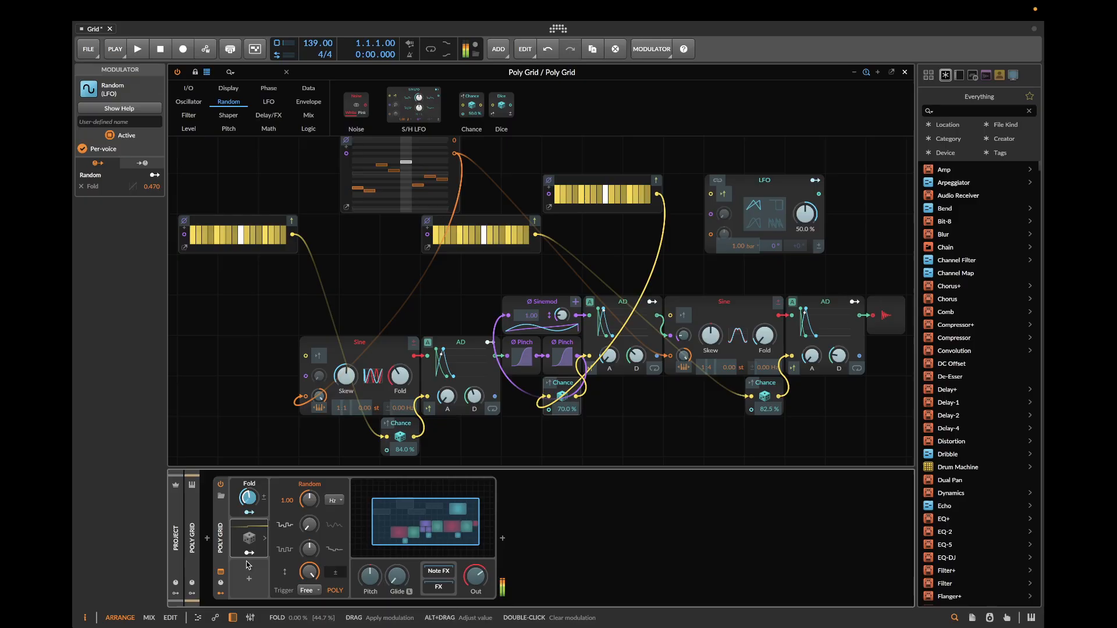
{"action": "left_click", "coordinate": [249, 554]}
{"action": "left_click", "coordinate": [254, 529]}
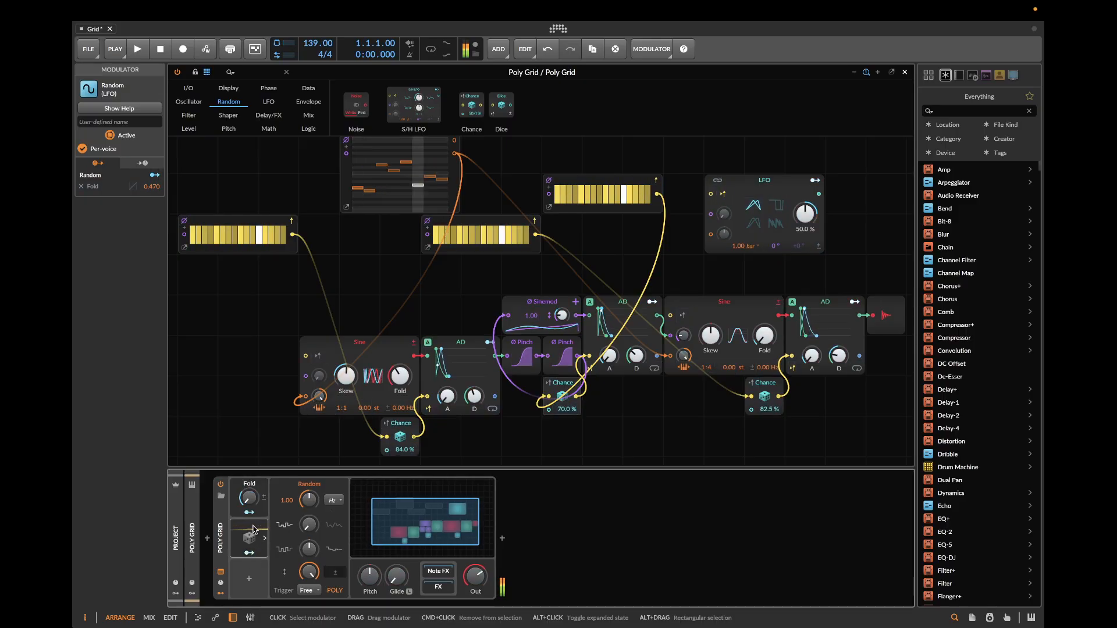
- Set the Random modulator's timebase to Bar, raise its smoothing, and set its trigger mode to Sync
{"action": "left_click", "coordinate": [254, 528]}
{"action": "left_click", "coordinate": [335, 501]}
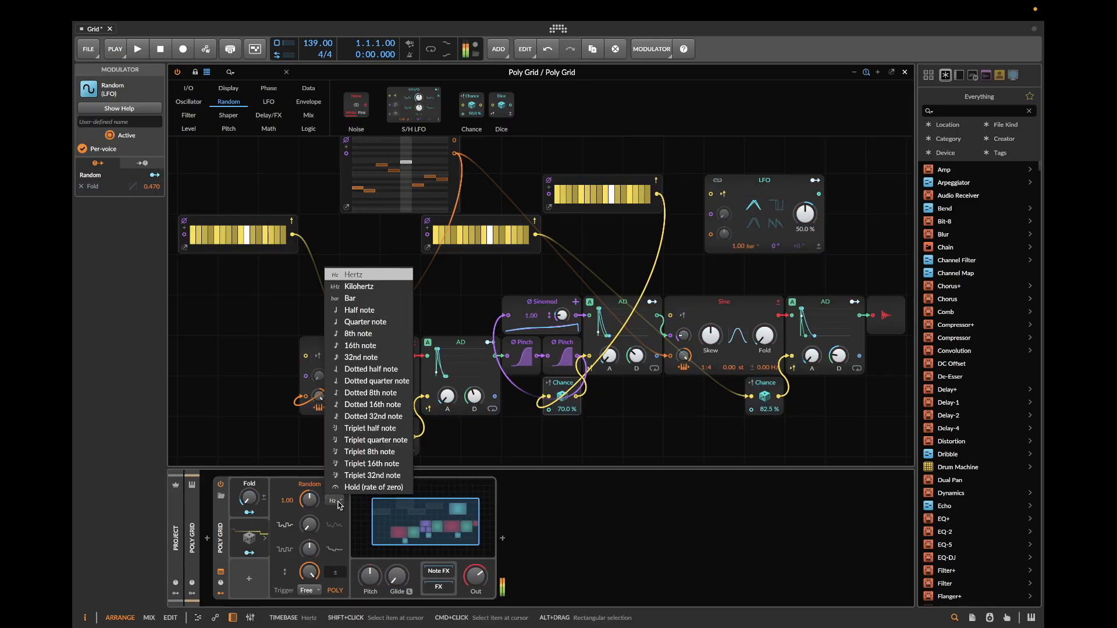
{"action": "left_click", "coordinate": [363, 300]}
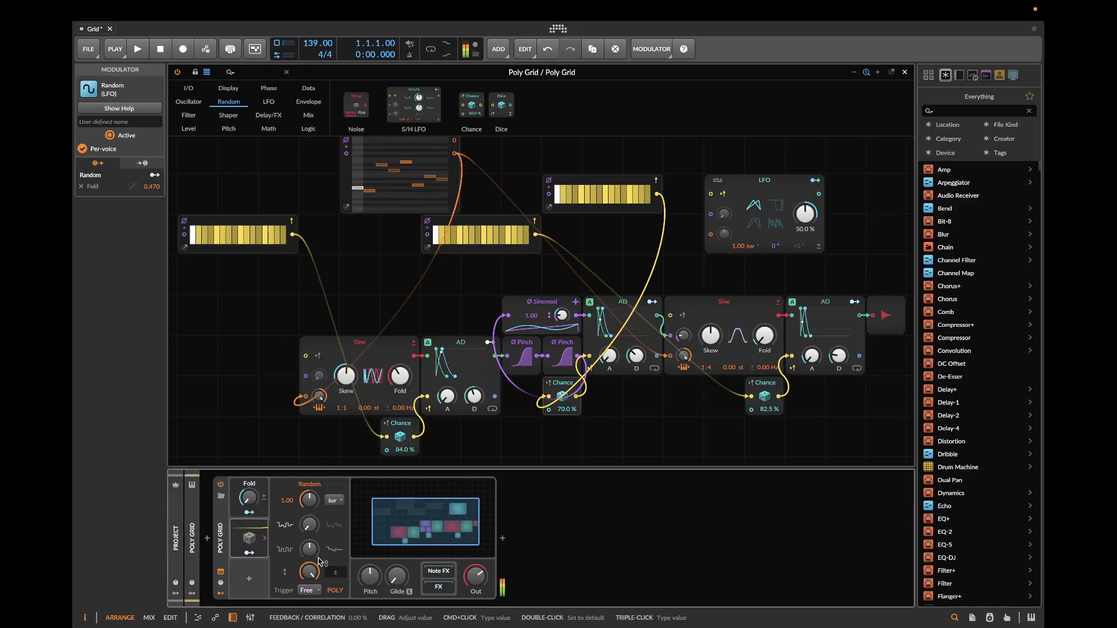
{"action": "left_click_drag", "start_coordinate": [309, 525], "coordinate": [309, 520]}
{"action": "left_click", "coordinate": [307, 590]}
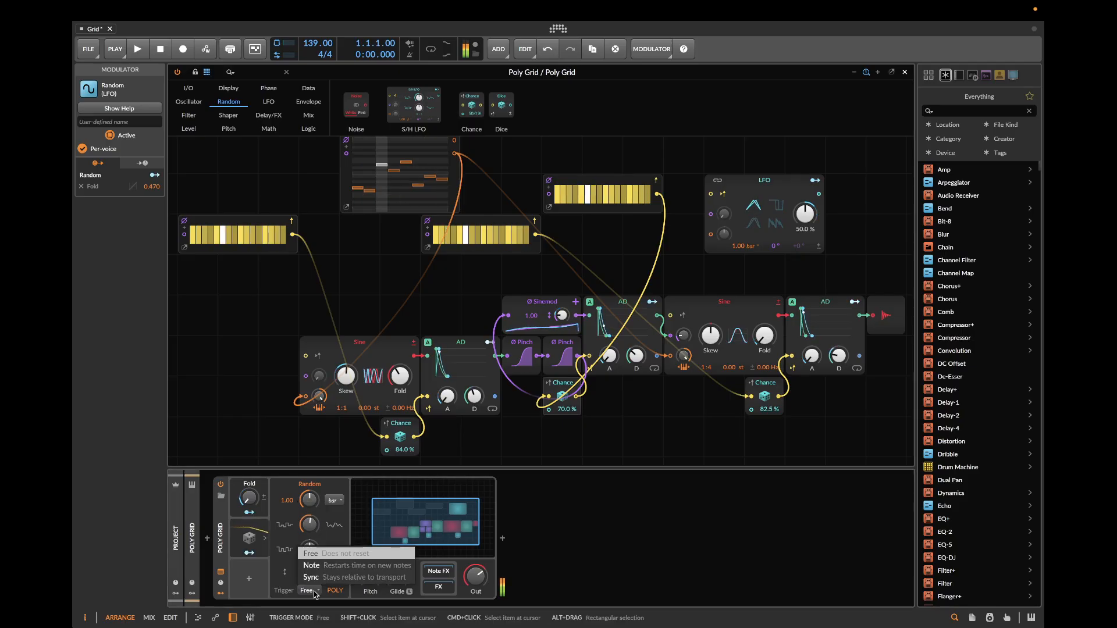
{"action": "left_click", "coordinate": [322, 577]}
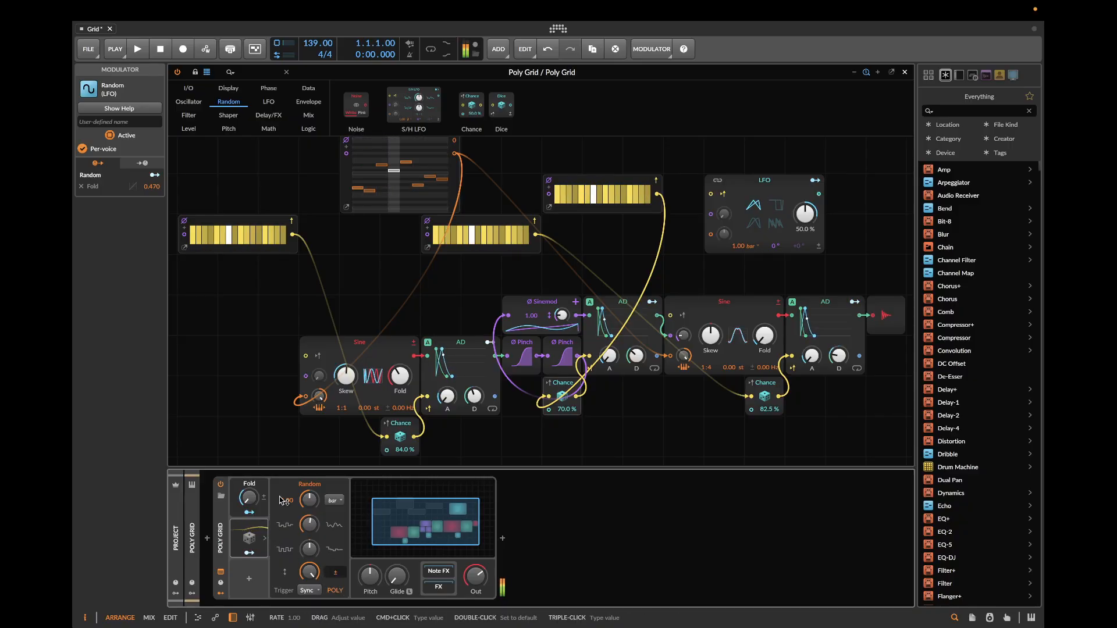
- Clear the Random modulator's assignment to the Macro, and set the Macro to 47.5 %
{"action": "left_click", "coordinate": [250, 554]}
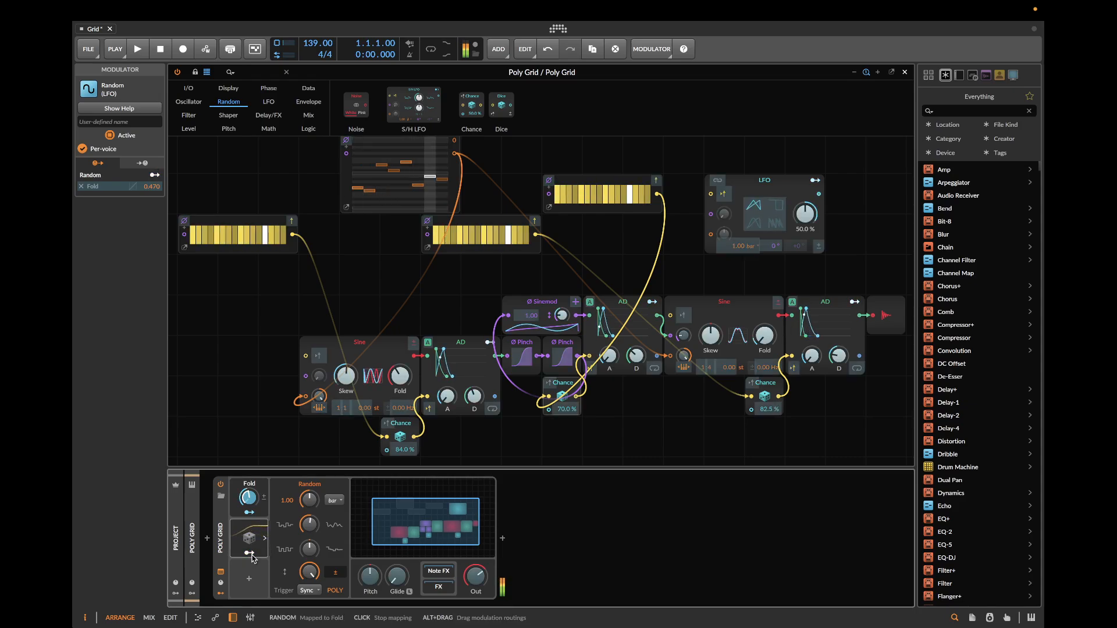
{"action": "left_click", "coordinate": [250, 554]}
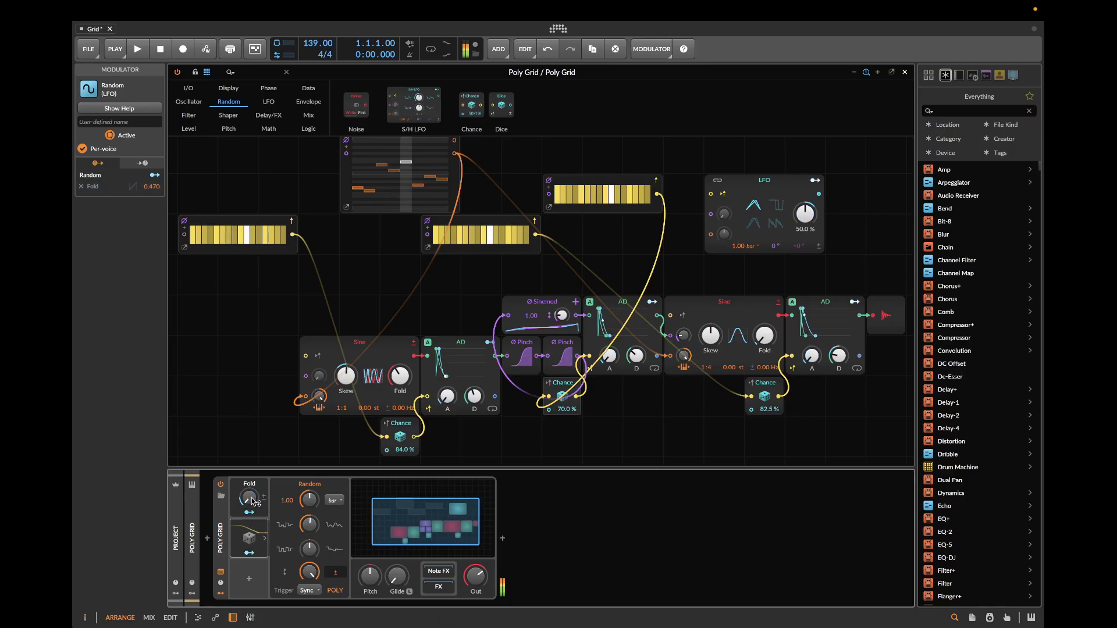
{"action": "left_click", "coordinate": [250, 554]}
{"action": "double_click", "coordinate": [254, 504]}
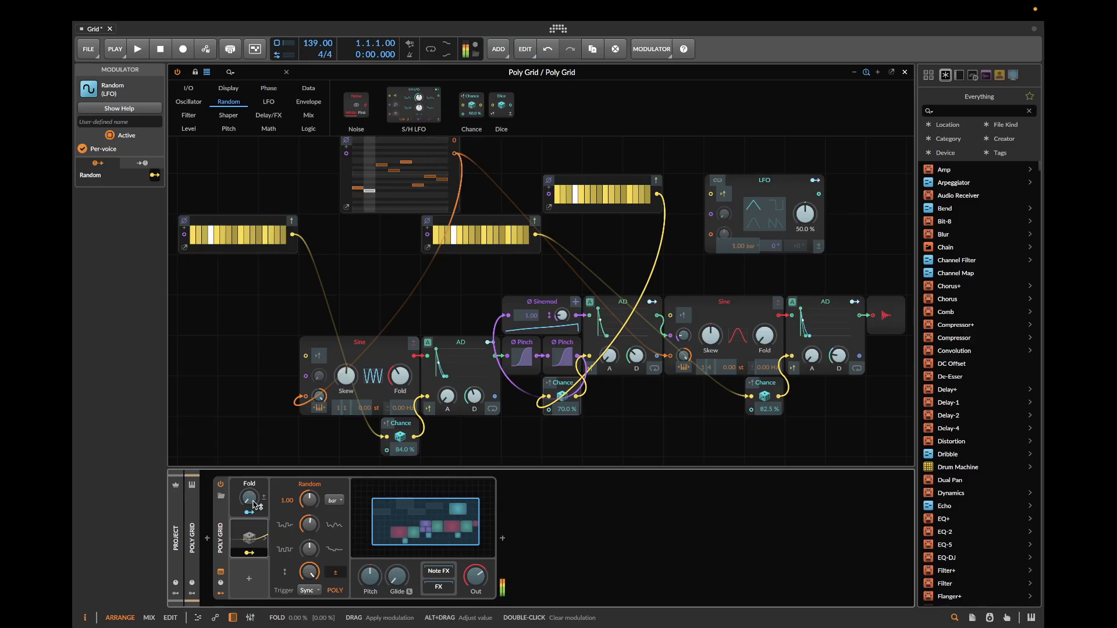
{"action": "left_click", "coordinate": [252, 554]}
{"action": "left_click_drag", "start_coordinate": [250, 499], "coordinate": [250, 446]}
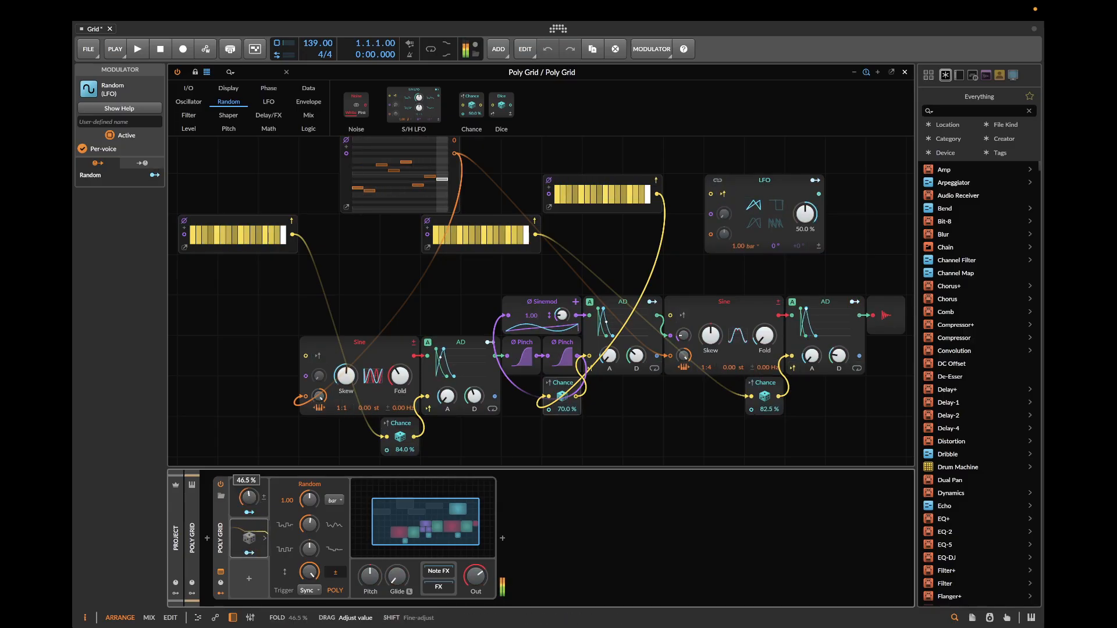
- Assign the Random modulator to the Macro again with an amount of 1.000
{"action": "left_click", "coordinate": [250, 554]}
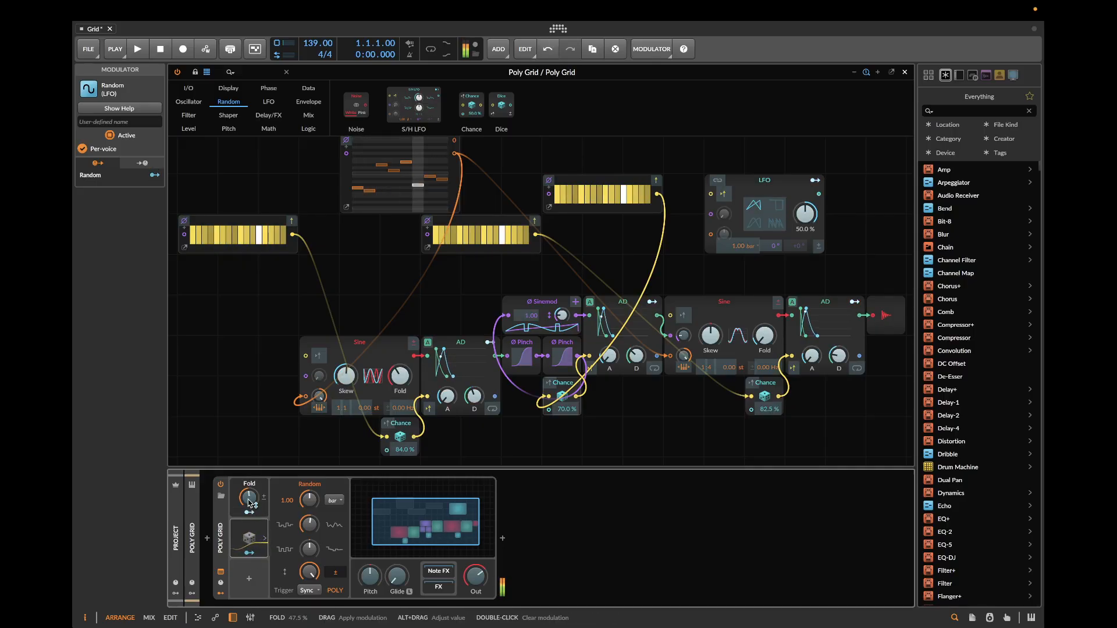
{"action": "left_click_drag", "start_coordinate": [250, 507], "coordinate": [249, 501]}
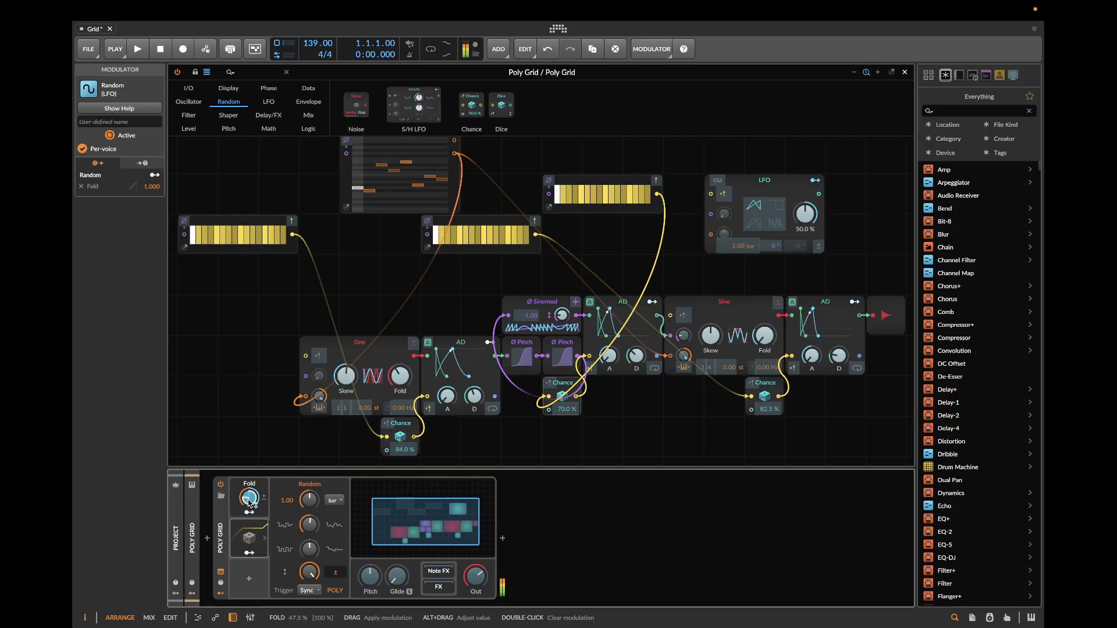
{"action": "left_click", "coordinate": [249, 553]}
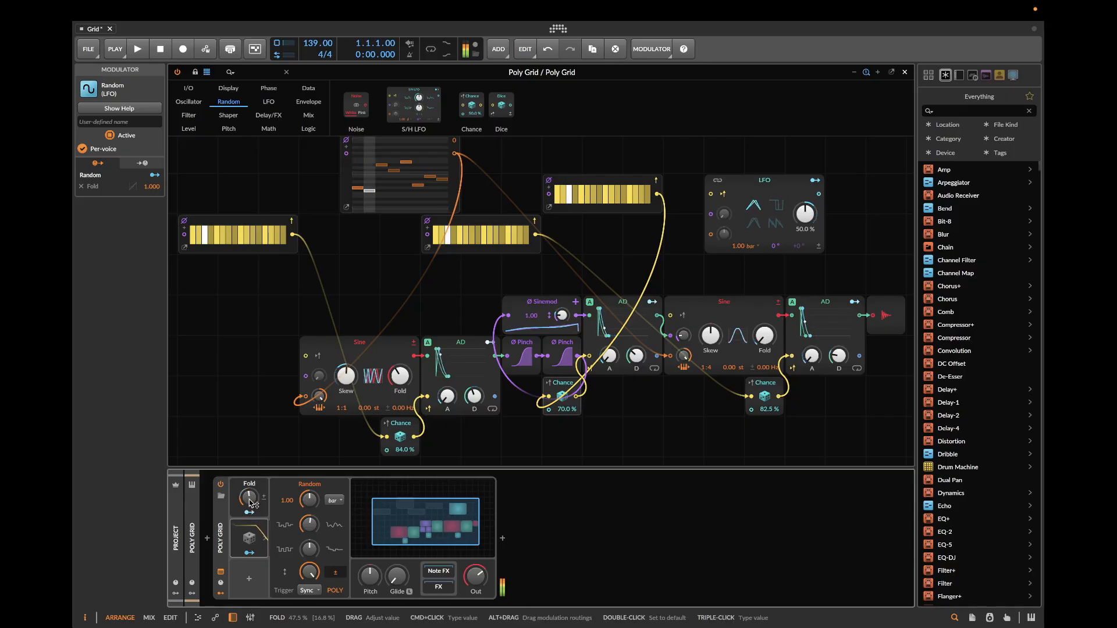
{"action": "left_click", "coordinate": [258, 556]}
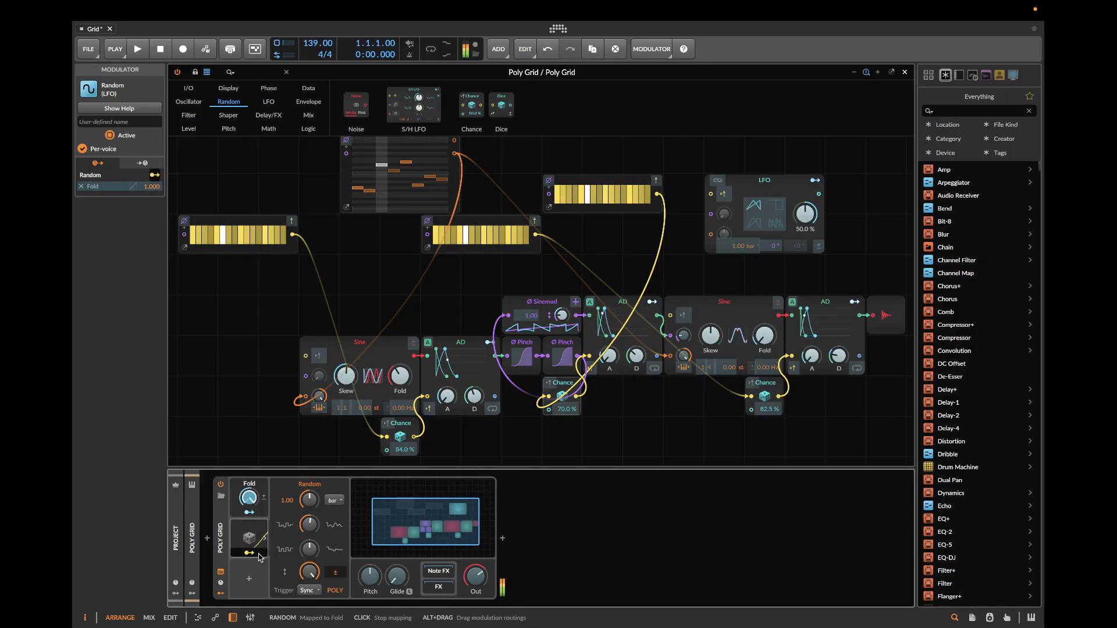
{"action": "left_click", "coordinate": [259, 555]}
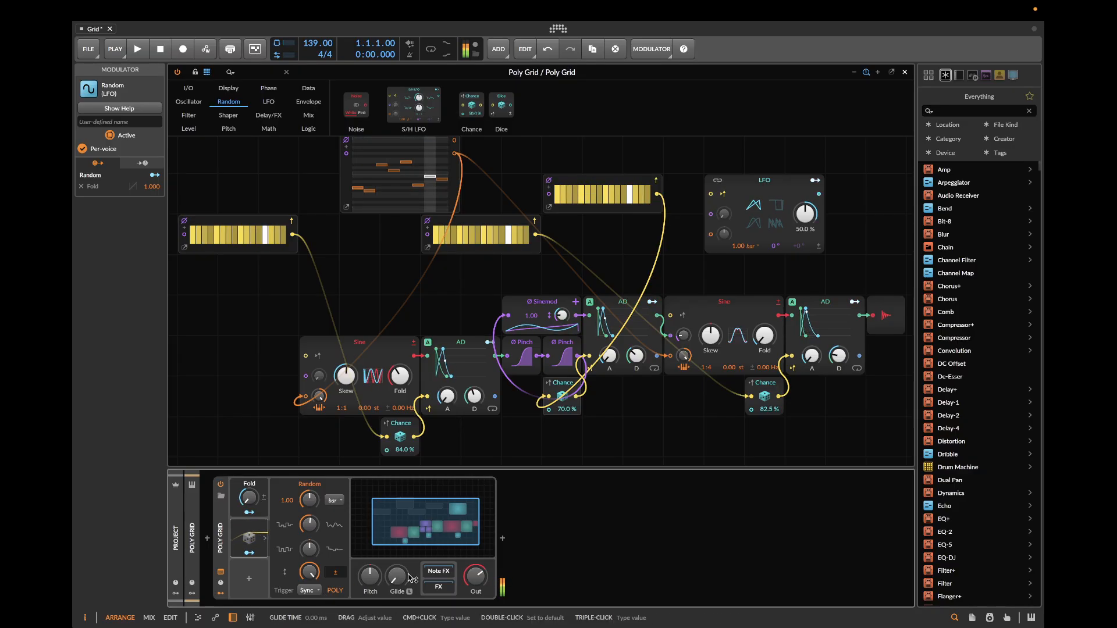
- Adjust the last AD's Attack to about 4.10 ms and fine-tune the middle AD's Attack
{"action": "left_click_drag", "start_coordinate": [410, 576], "coordinate": [401, 582]}
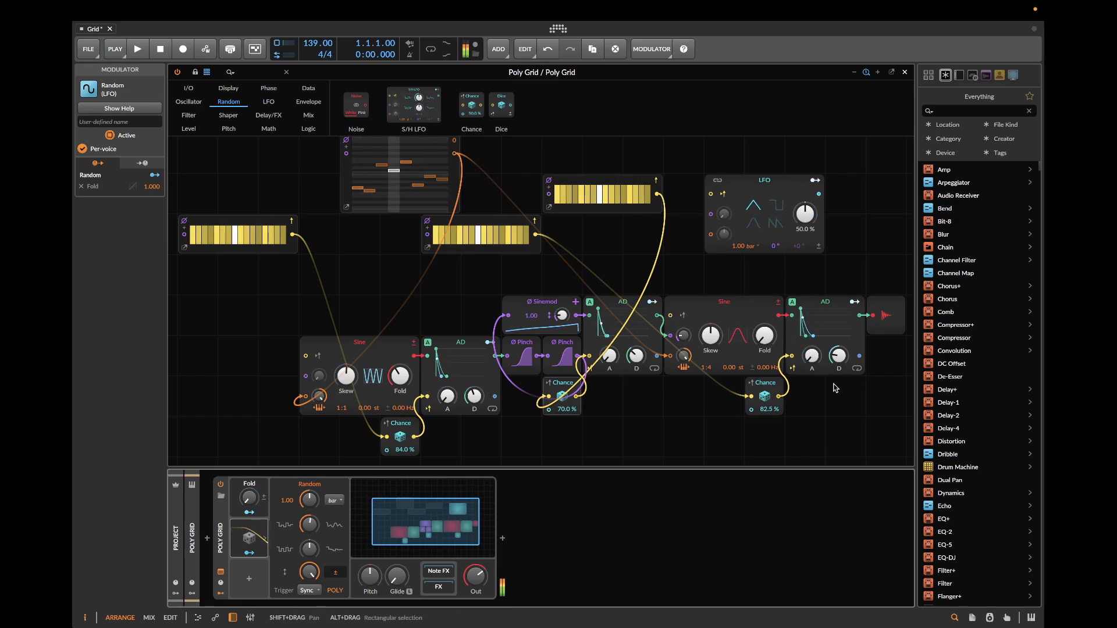
{"action": "left_click_drag", "start_coordinate": [811, 356], "coordinate": [812, 354]}
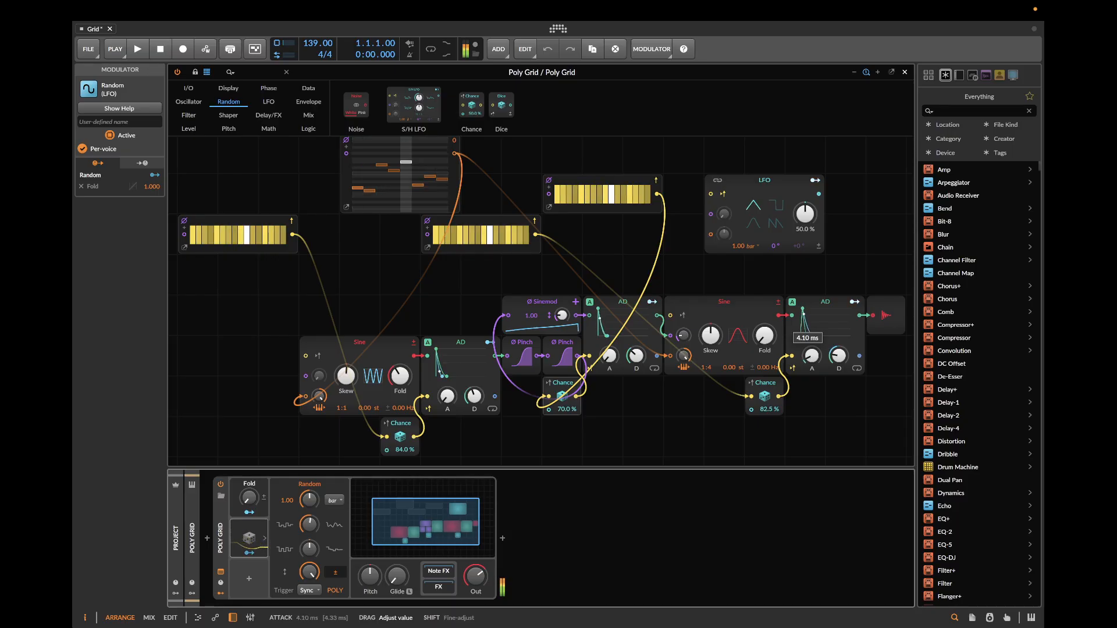
{"action": "left_click_drag", "start_coordinate": [610, 356], "coordinate": [609, 354]}
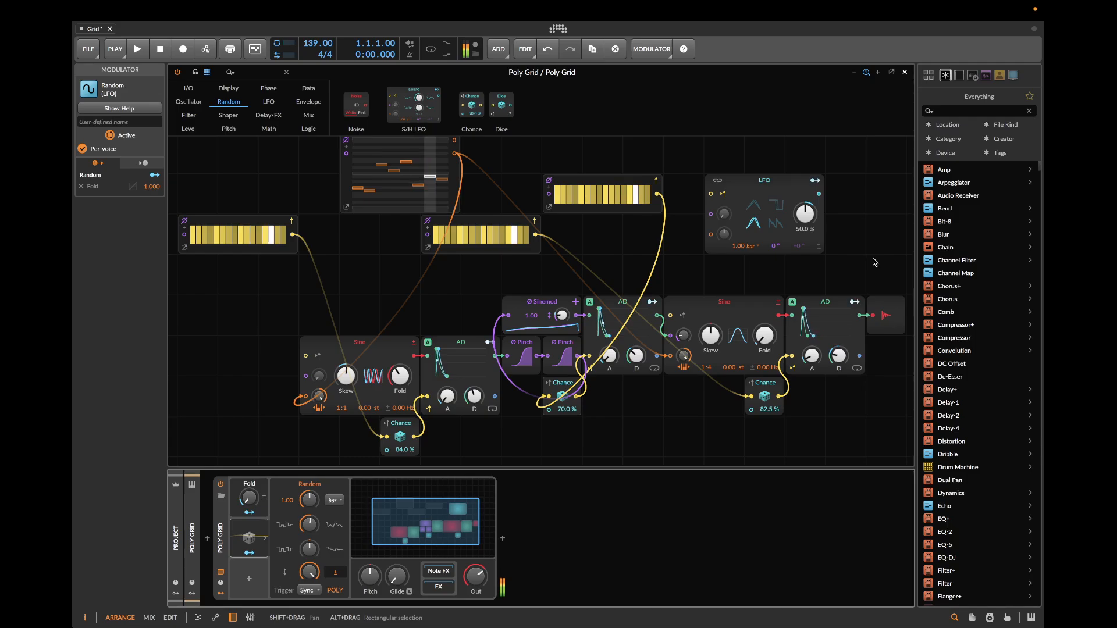
- Switch the LFO's waveform to Triangle and set its Skew to 41.0 %
{"action": "left_click", "coordinate": [755, 207]}
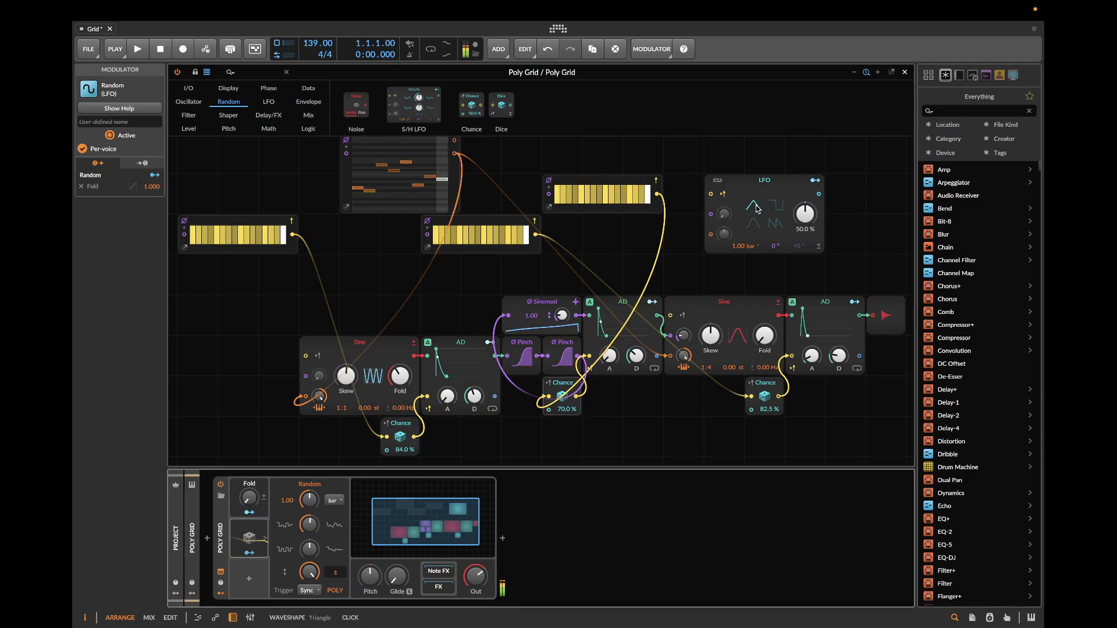
{"action": "left_click_drag", "start_coordinate": [804, 213], "coordinate": [805, 222]}
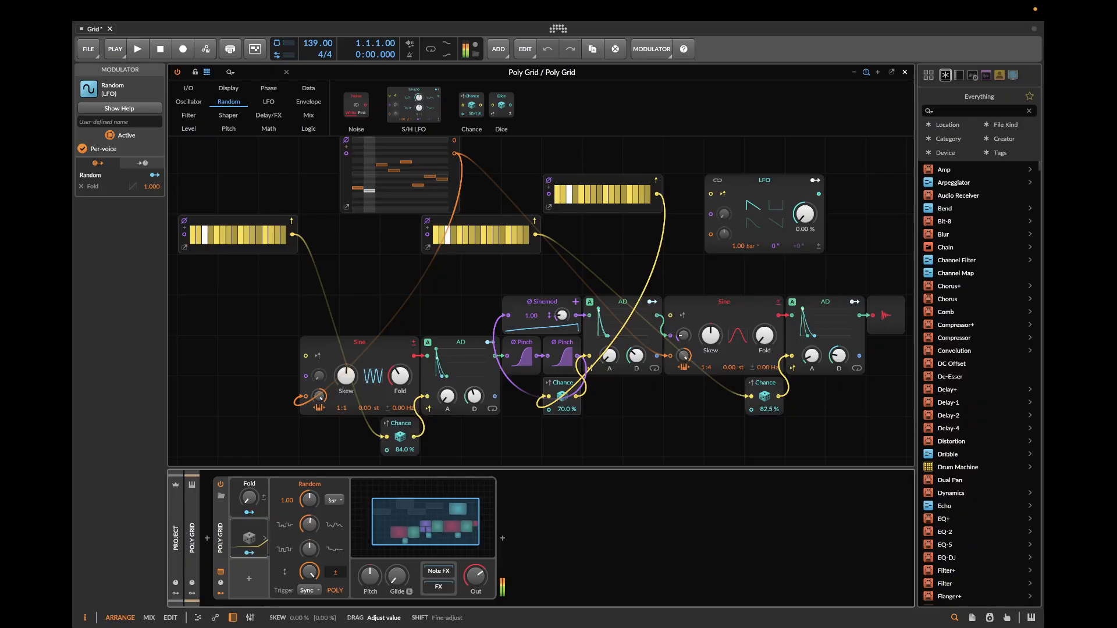
{"action": "left_click_drag", "start_coordinate": [805, 271], "coordinate": [804, 224]}
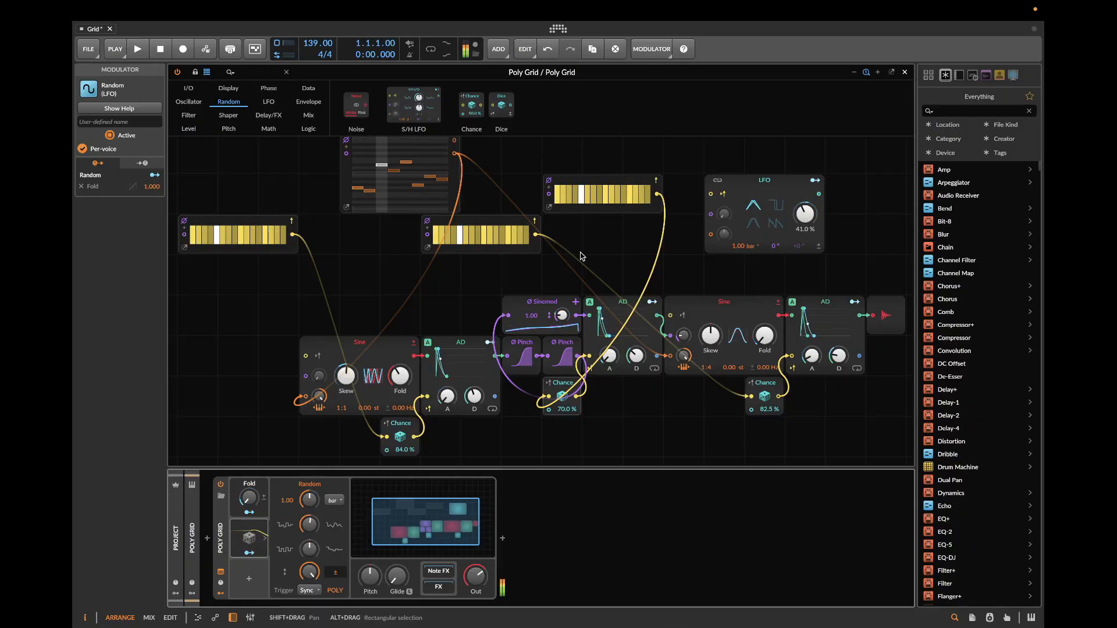
- Wire the output of the middle AD's Chance module into the phase input of the pitch sequencer
{"action": "scroll", "coordinate": [350, 266], "scroll_direction": "up", "scroll_amount": 2}
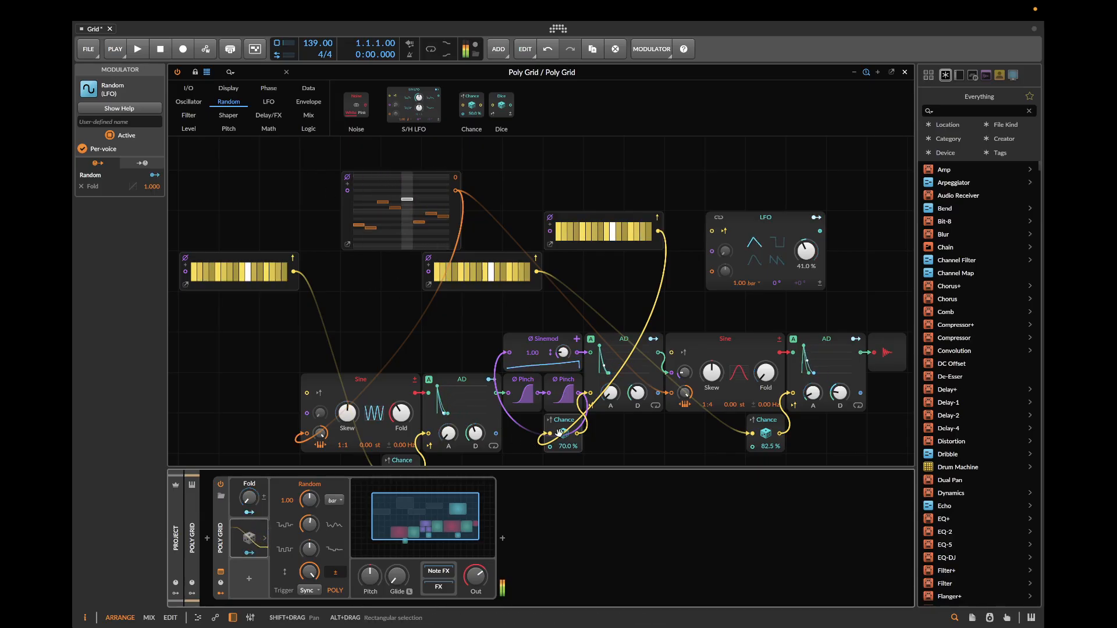
{"action": "left_click_drag", "start_coordinate": [561, 433], "coordinate": [348, 191]}
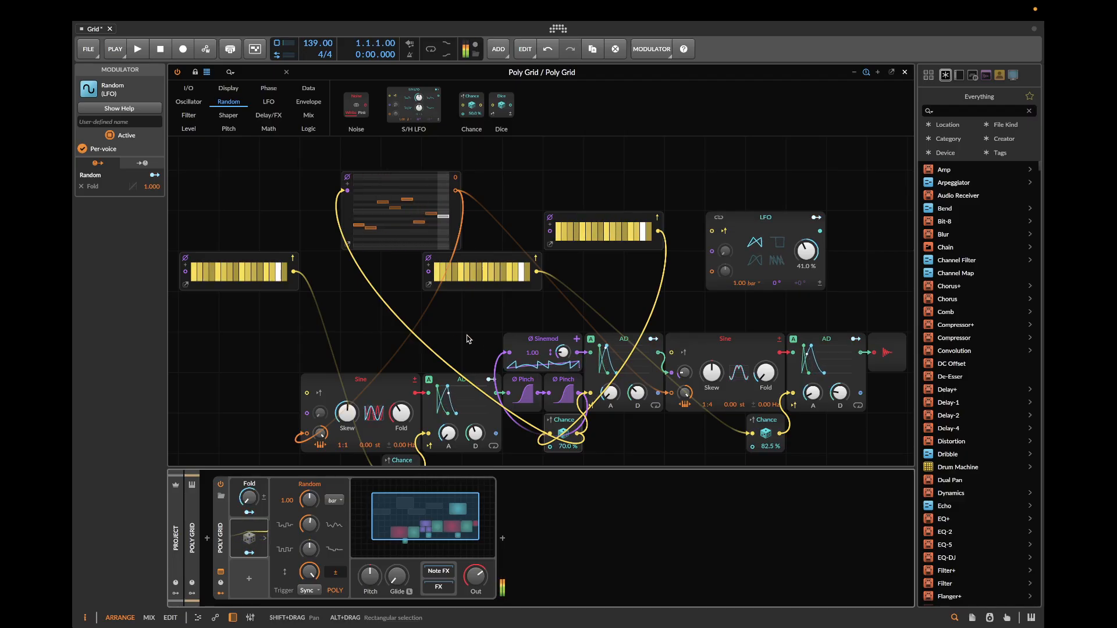
- Disconnect the Chance cable from the pitch sequencer's phase input and toggle the sequencer's device-phase pre-cord
{"action": "left_click", "coordinate": [349, 181]}
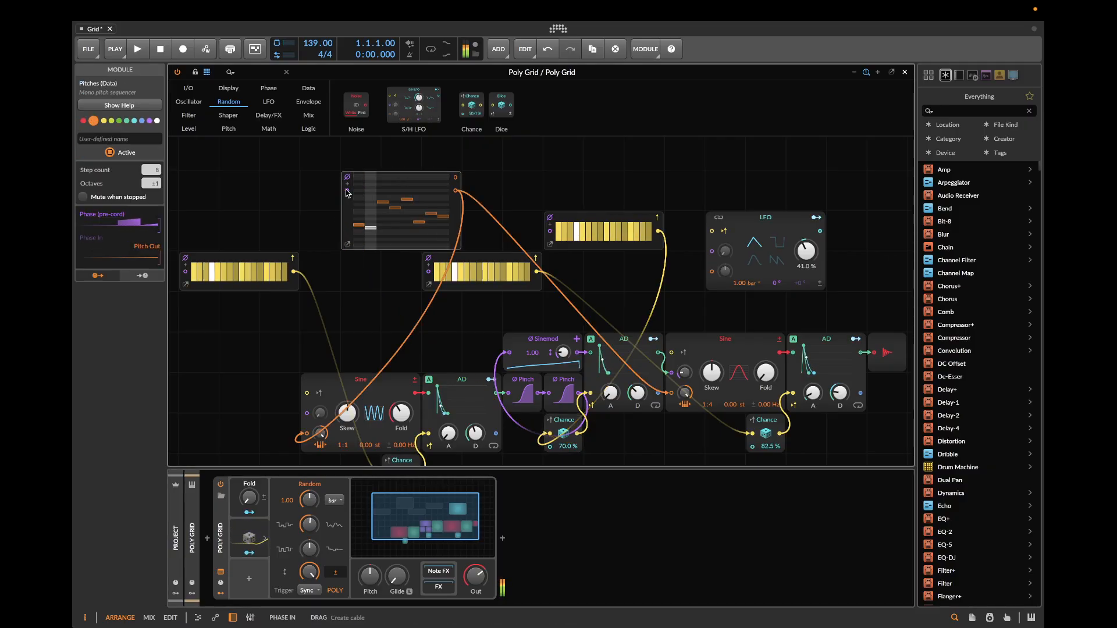
{"action": "left_click", "coordinate": [346, 179]}
{"action": "left_click", "coordinate": [347, 179]}
{"action": "left_click", "coordinate": [346, 179]}
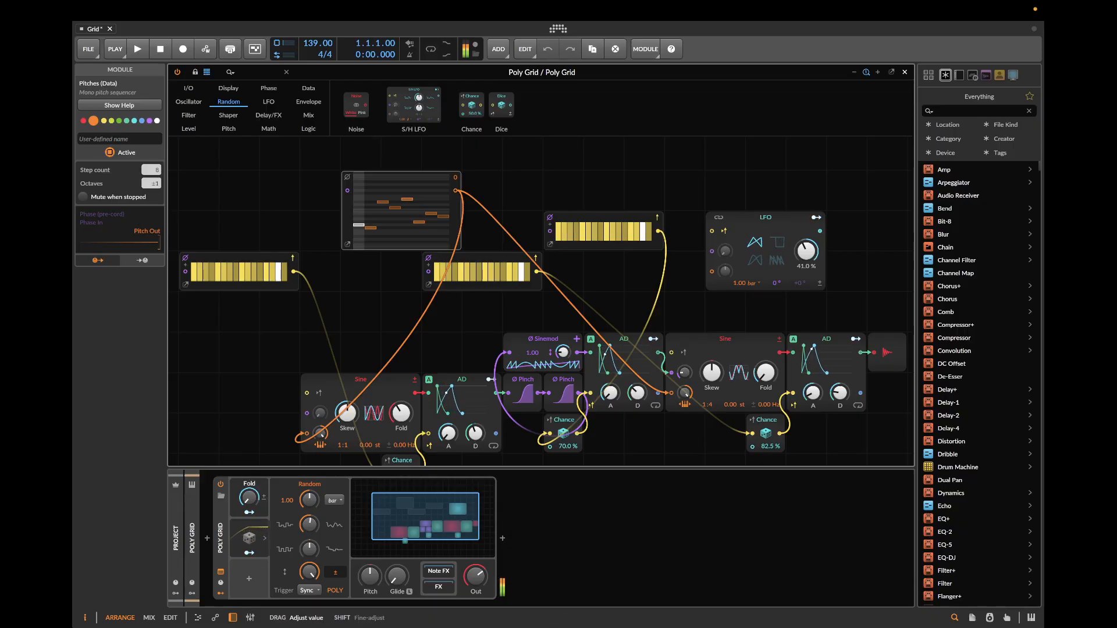
- Enable the pitch sequencer's device phase and try step counts of 2 and 64, settling on 4
{"action": "left_click_drag", "start_coordinate": [151, 170], "coordinate": [151, 189]}
{"action": "left_click", "coordinate": [348, 179]}
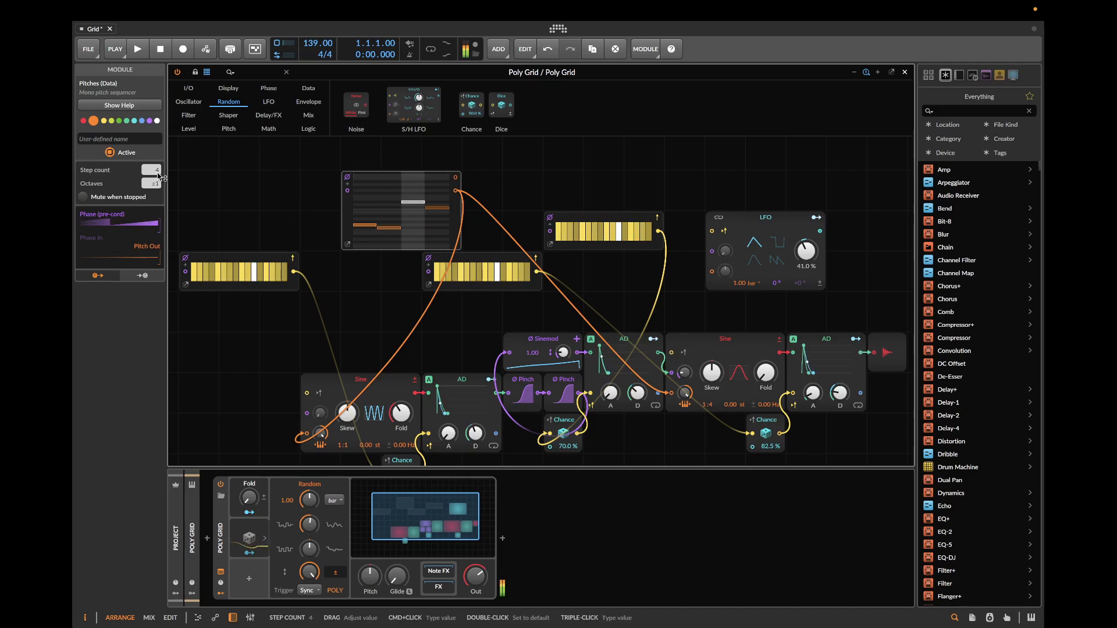
{"action": "mouse_move", "coordinate": [153, 170]}
{"action": "left_mouse_down"}
{"action": "mouse_move", "coordinate": [152, 140]}
{"action": "mouse_move", "coordinate": [152, 175]}
{"action": "left_mouse_up"}
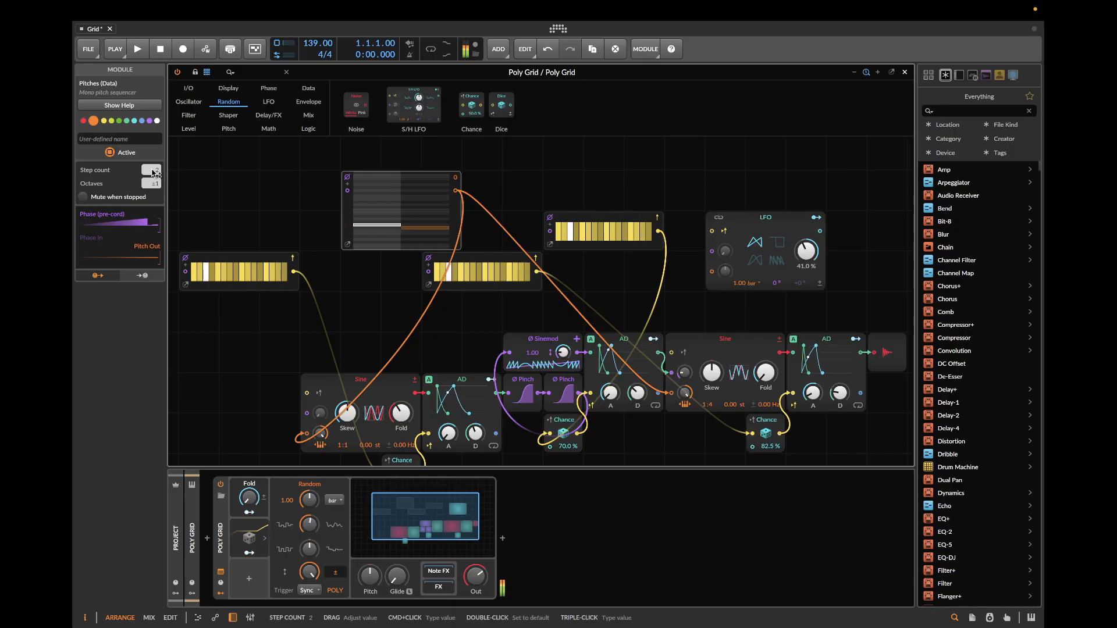
{"action": "left_click_drag", "start_coordinate": [151, 170], "coordinate": [151, 163]}
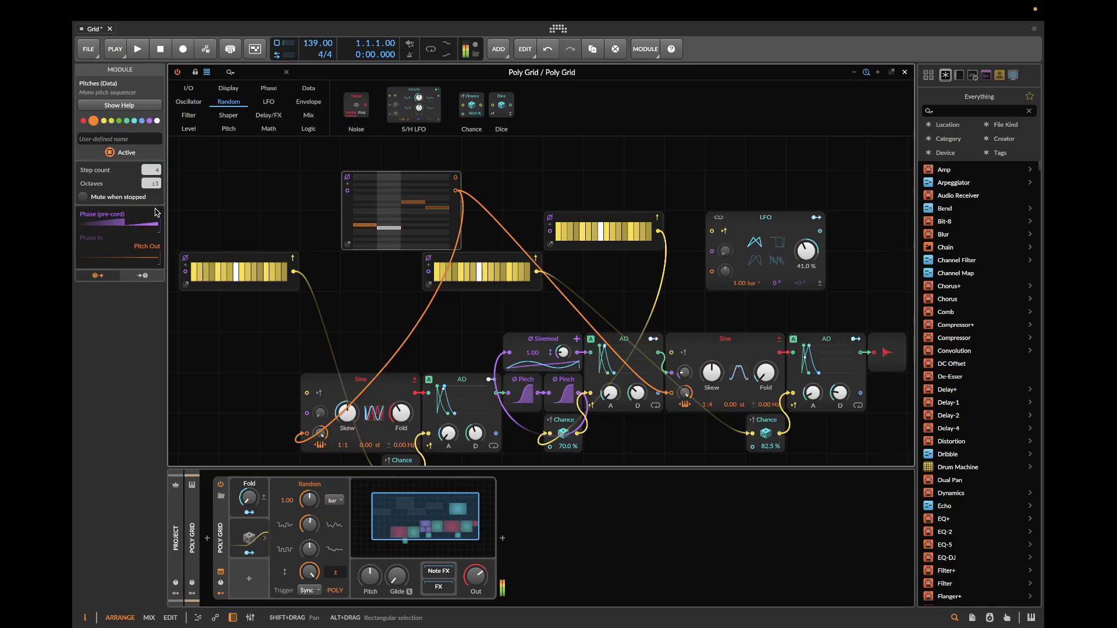
{"action": "left_click_drag", "start_coordinate": [158, 170], "coordinate": [158, 128]}
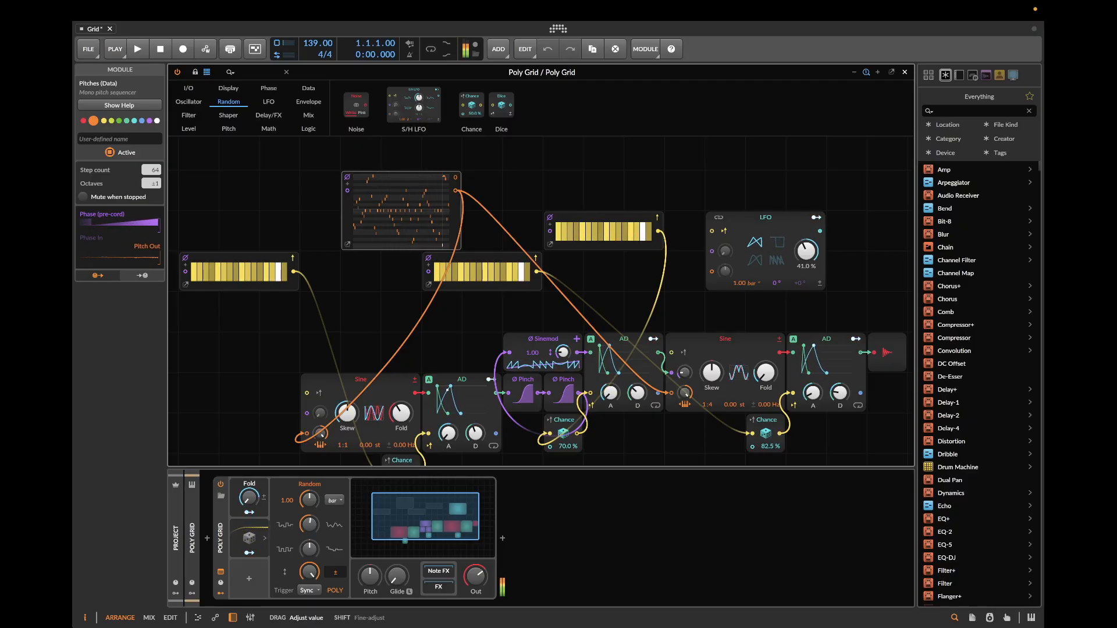
{"action": "left_click_drag", "start_coordinate": [152, 170], "coordinate": [152, 207]}
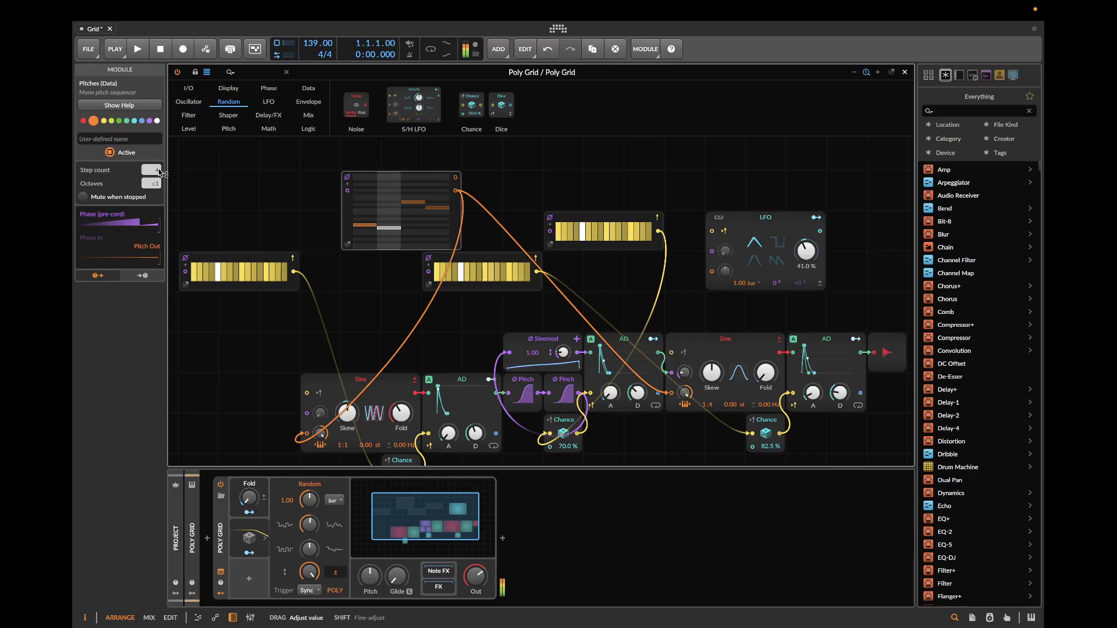
- Draw all four pitch sequencer steps at the lowest pitch and raise the first step slightly
{"action": "left_click", "coordinate": [366, 242]}
{"action": "left_click_drag", "start_coordinate": [366, 242], "coordinate": [428, 247]}
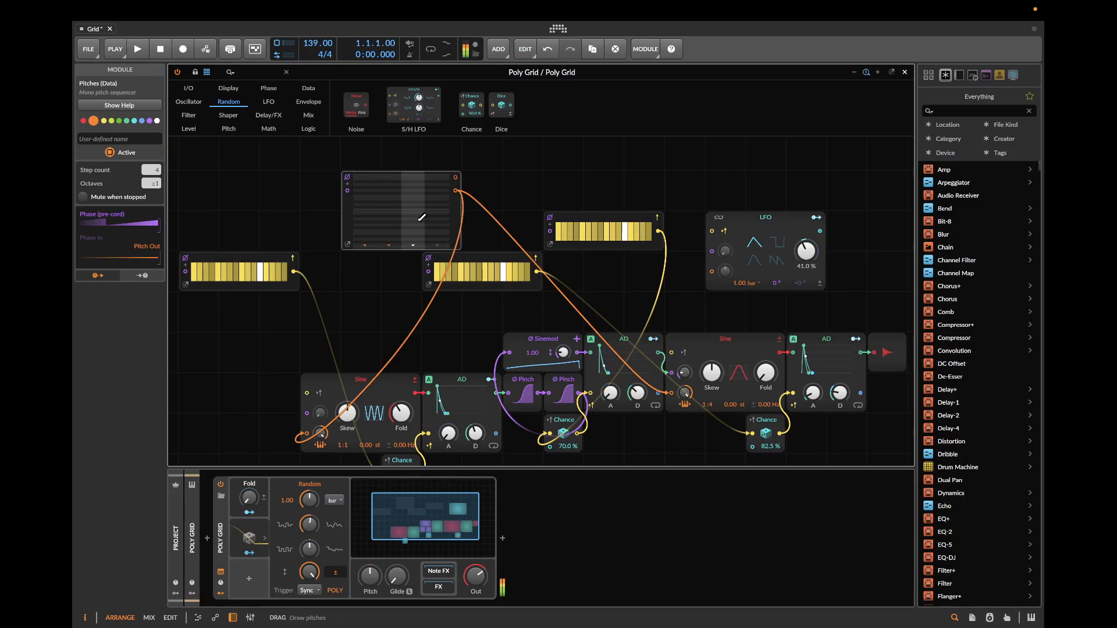
{"action": "scroll", "coordinate": [419, 223], "scroll_direction": "down", "scroll_amount": 2}
{"action": "scroll", "coordinate": [426, 173], "scroll_direction": "up", "scroll_amount": 2}
{"action": "scroll", "coordinate": [425, 172], "scroll_direction": "up", "scroll_amount": 1}
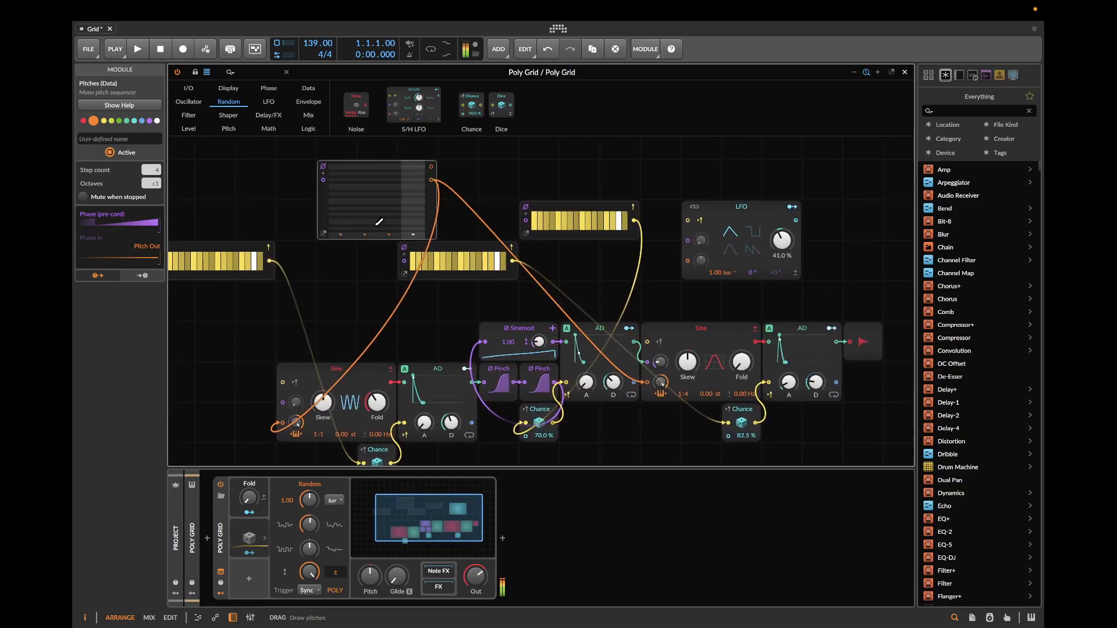
{"action": "left_click_drag", "start_coordinate": [340, 231], "coordinate": [341, 230]}
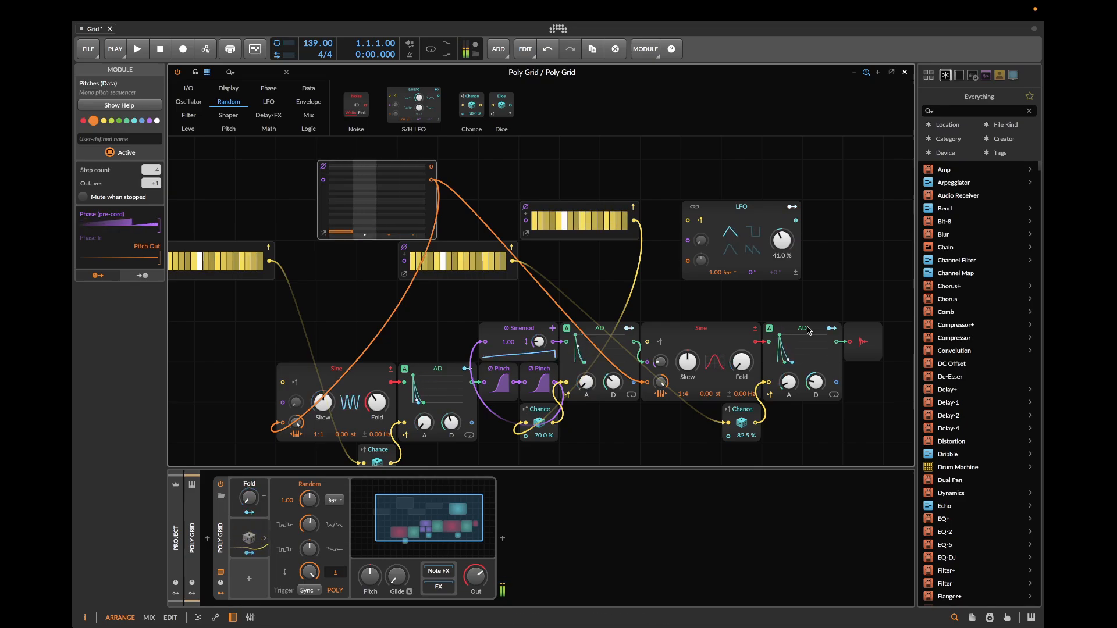
- Try raising the last Sine's Fold to +15.36 st, and reset it to 0.00 st
{"action": "left_click_drag", "start_coordinate": [742, 364], "coordinate": [742, 336]}
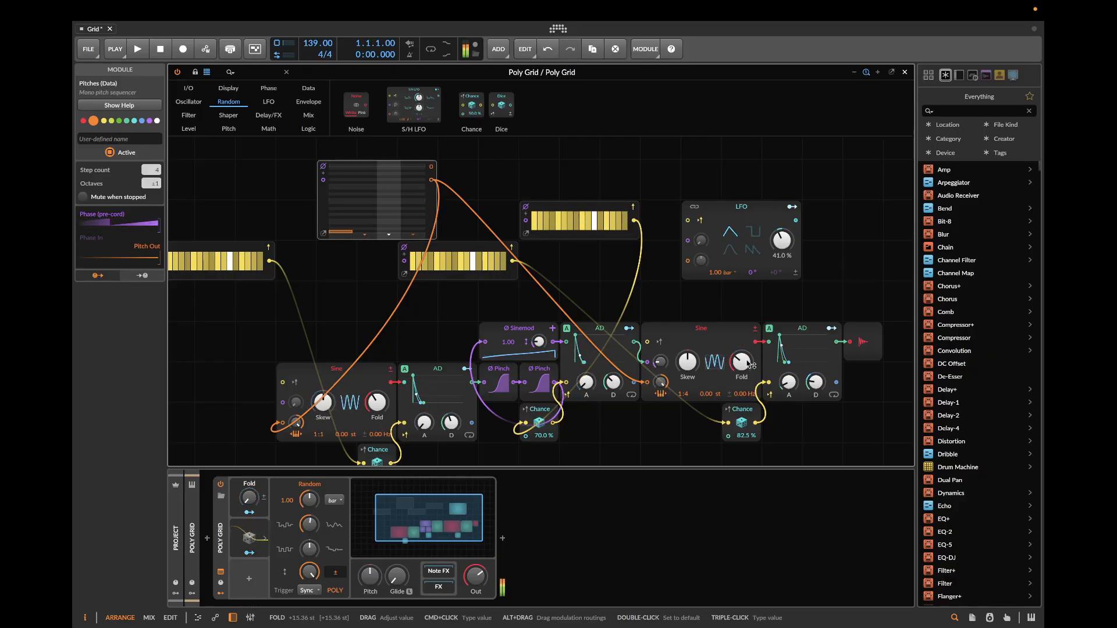
{"action": "key", "text": "super+z"}
{"action": "double_click", "coordinate": [750, 364]}
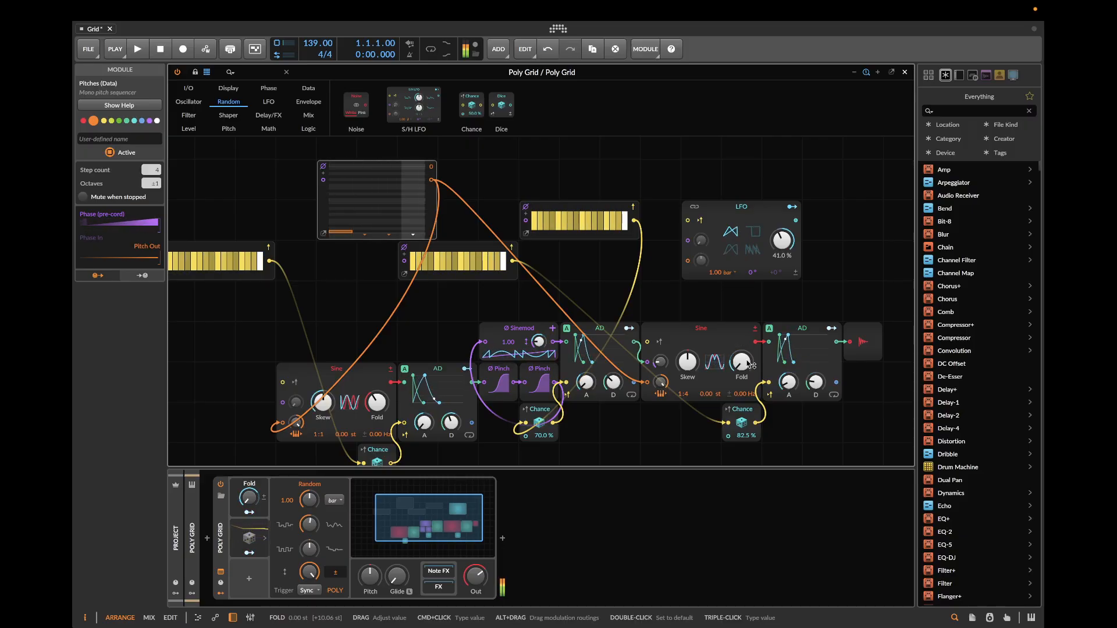
- Set the pitch sequencer's octave range to ±2 and redraw its first step, trying -24.00 st before raising it towards the centre
{"action": "scroll", "coordinate": [411, 221], "scroll_direction": "down", "scroll_amount": 1}
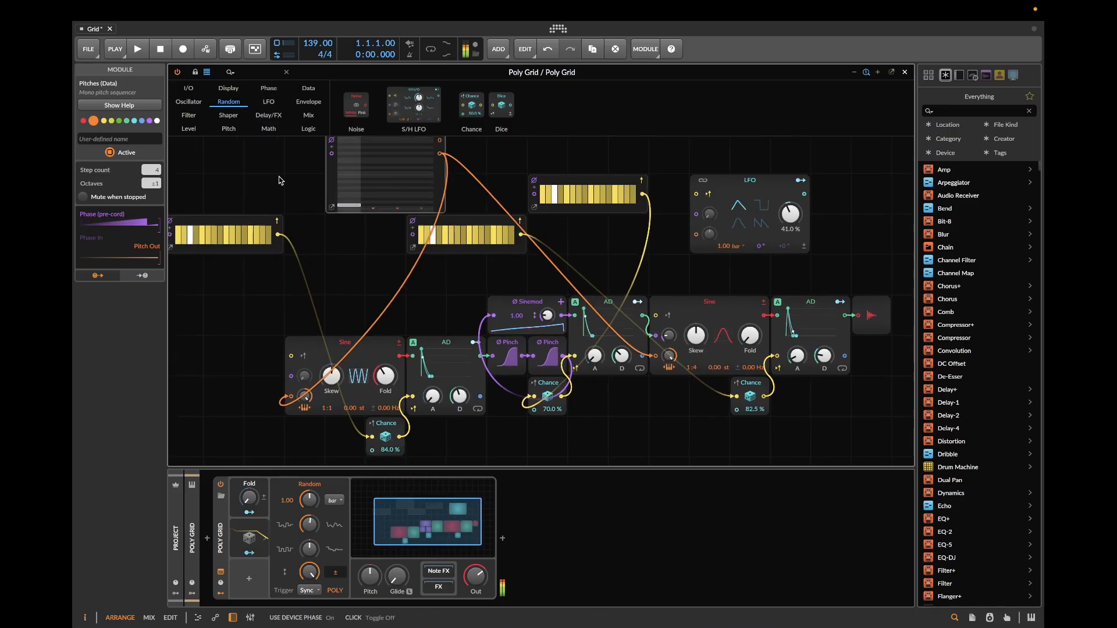
{"action": "mouse_move", "coordinate": [153, 184]}
{"action": "left_mouse_down"}
{"action": "mouse_move", "coordinate": [153, 167]}
{"action": "mouse_move", "coordinate": [153, 178]}
{"action": "left_mouse_up"}
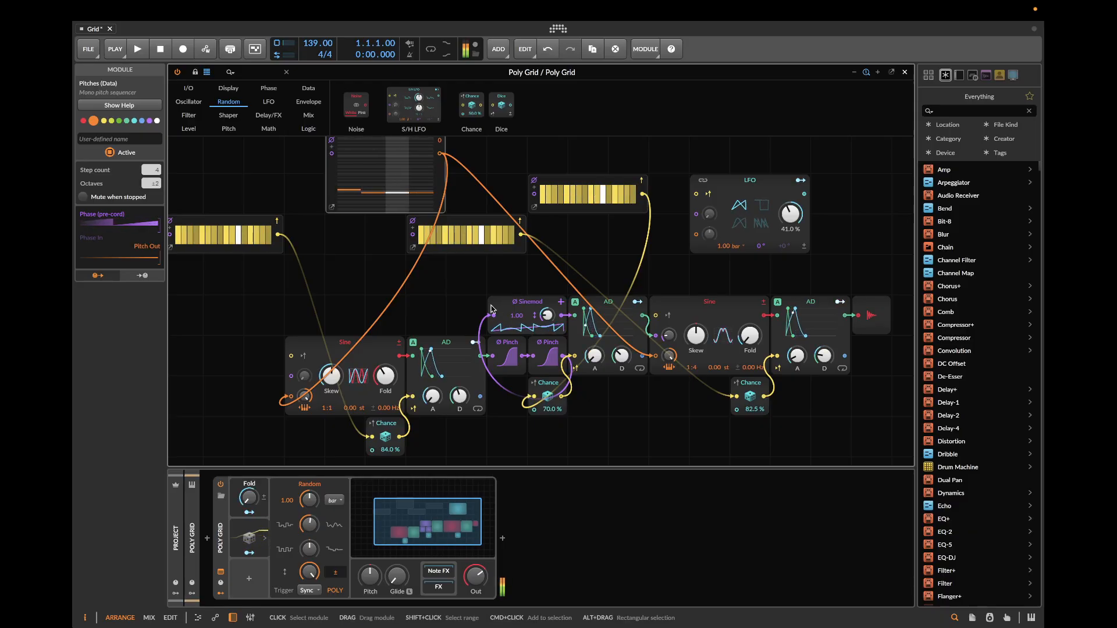
{"action": "left_click_drag", "start_coordinate": [357, 190], "coordinate": [362, 205]}
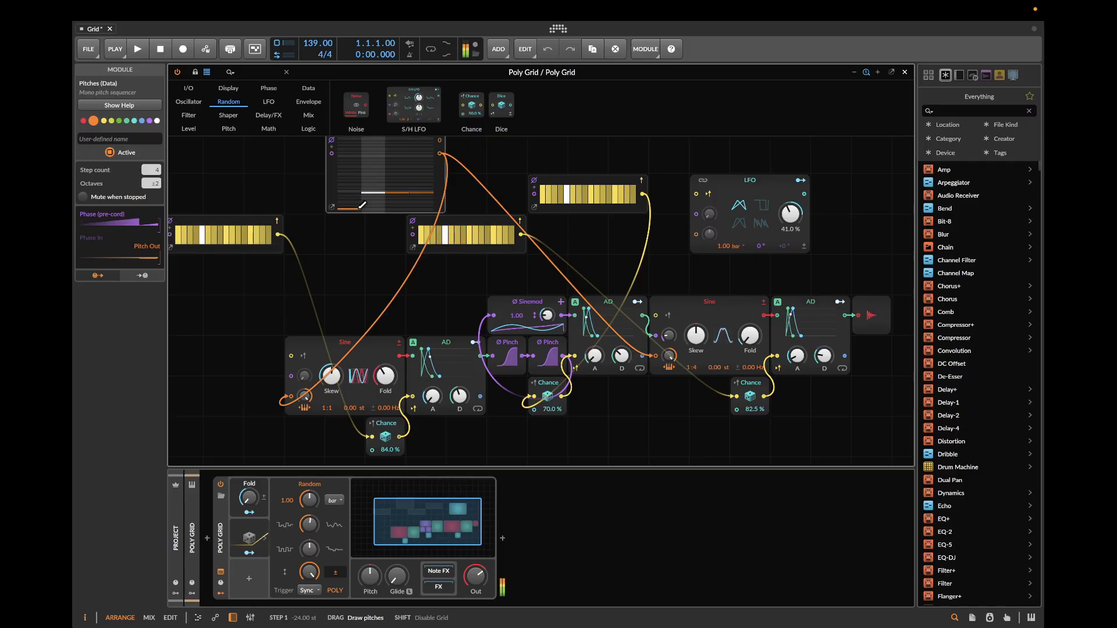
{"action": "left_click_drag", "start_coordinate": [361, 205], "coordinate": [358, 191]}
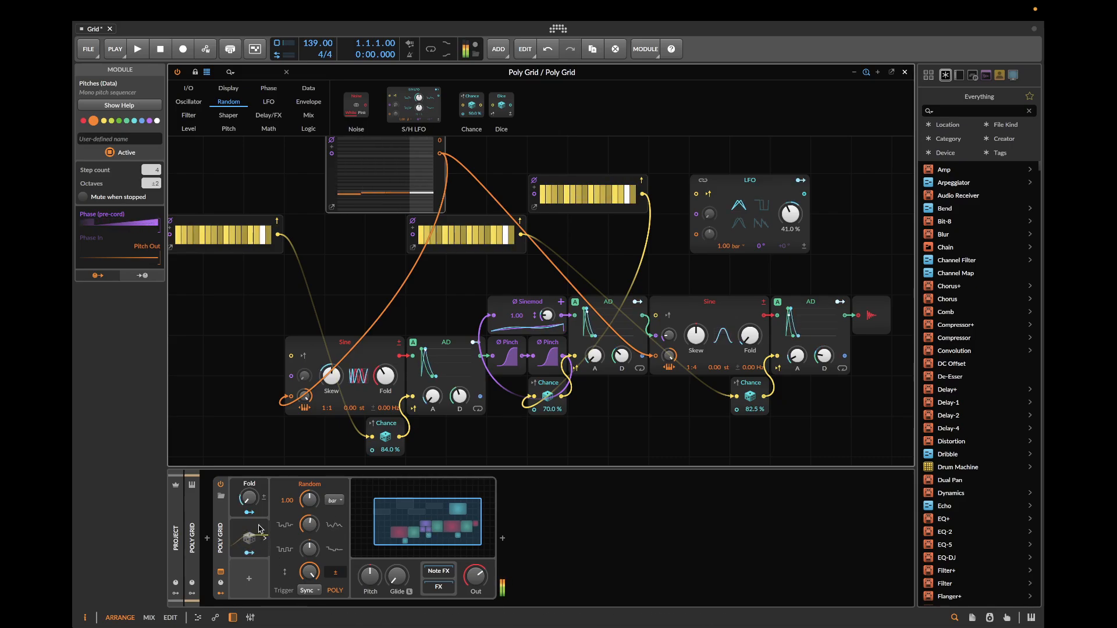
- Lower the Random modulator's output amount
{"action": "left_click", "coordinate": [281, 538]}
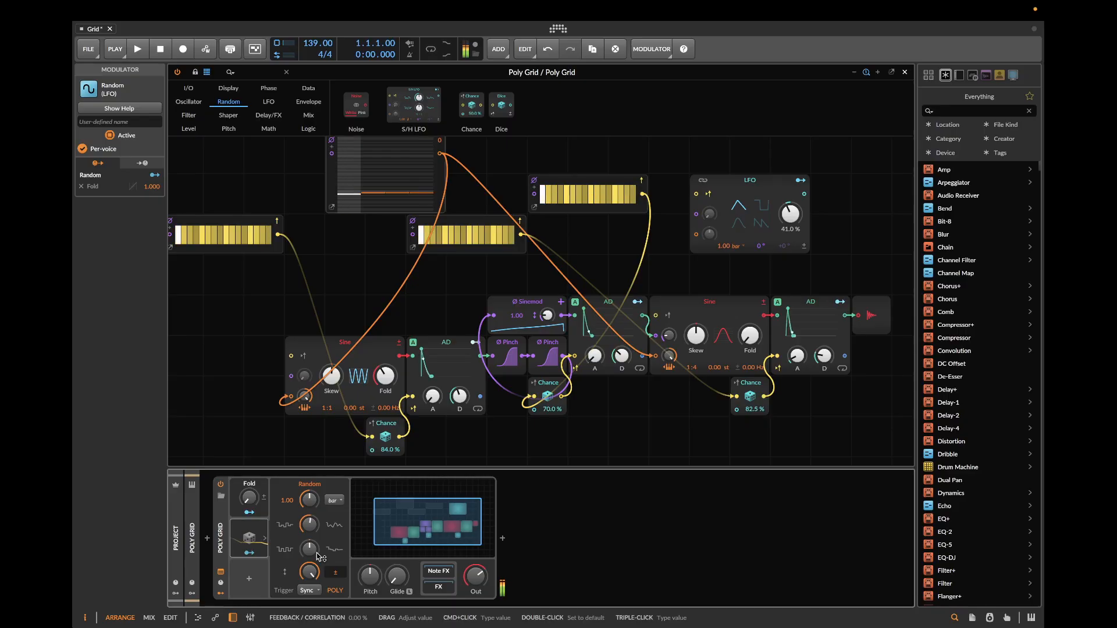
{"action": "left_click_drag", "start_coordinate": [310, 572], "coordinate": [309, 601]}
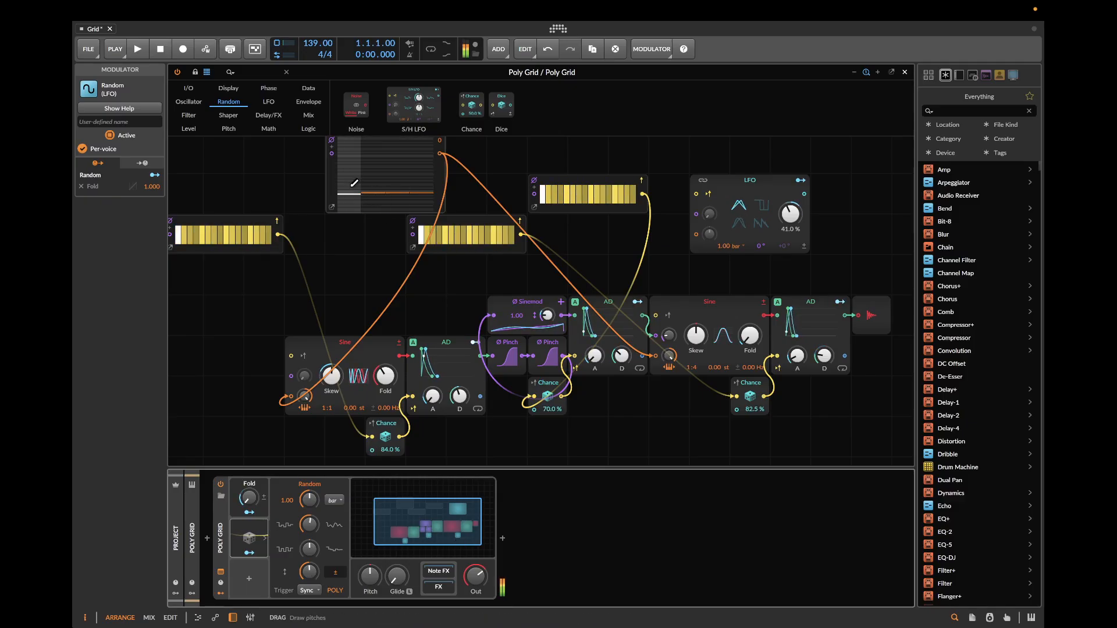
- Redraw the four pitch sequencer steps near the centre line with small pitch differences between them
{"action": "left_click_drag", "start_coordinate": [350, 188], "coordinate": [421, 190]}
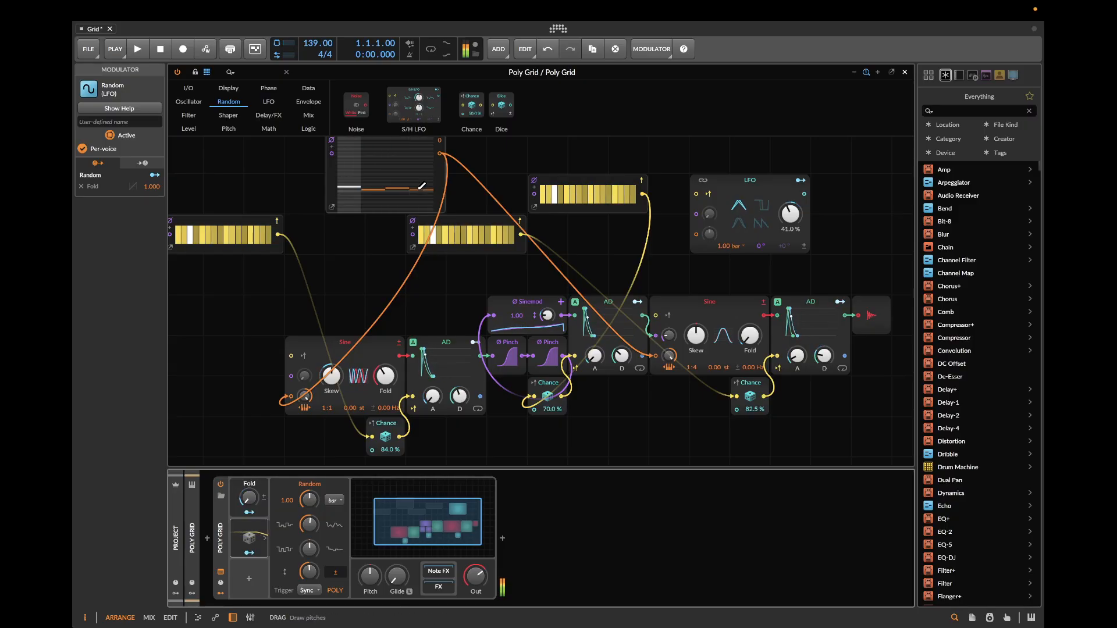
{"action": "left_click", "coordinate": [402, 190]}
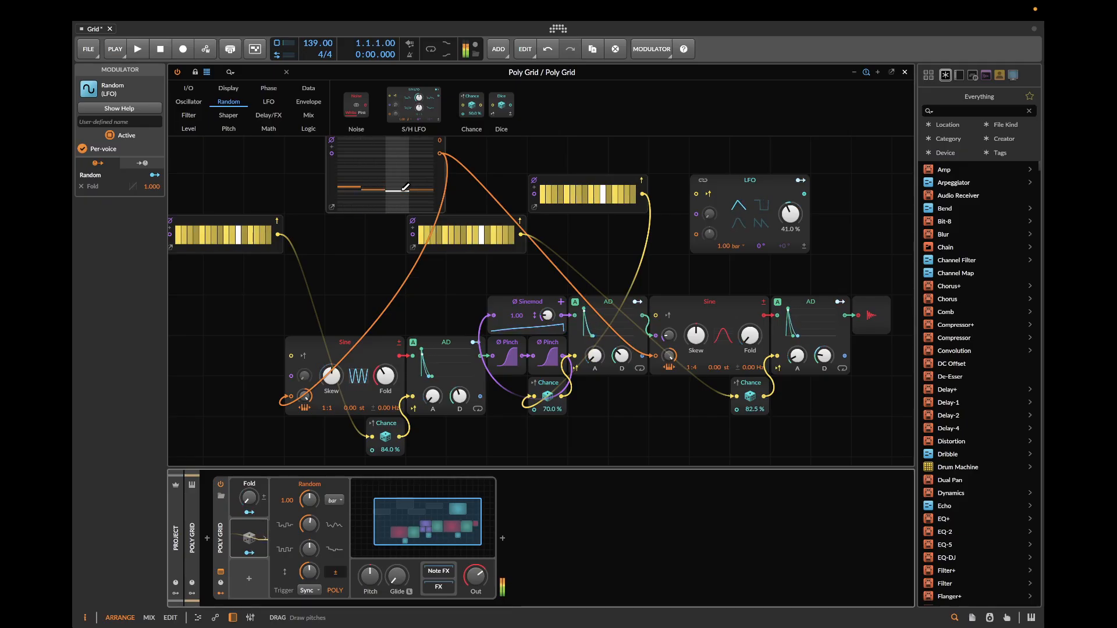
- Try other settings on both Sine oscillators, resetting the last one's Skew to 50.0 % and the first one's pitch ratio to 1:1
{"action": "left_click_drag", "start_coordinate": [696, 335], "coordinate": [696, 372]}
{"action": "double_click", "coordinate": [700, 342]}
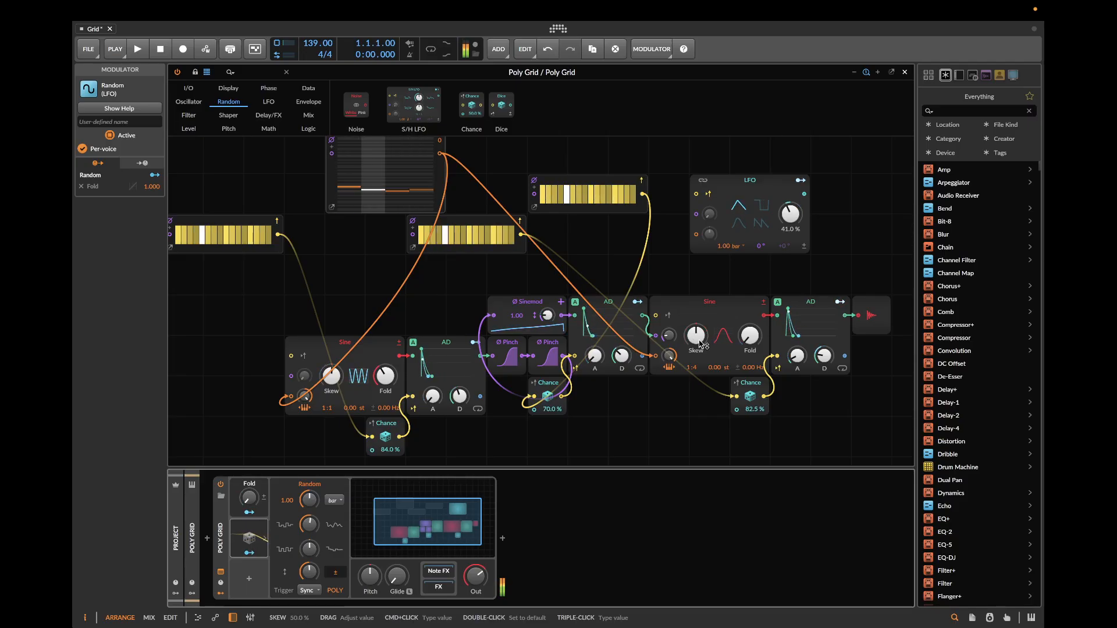
{"action": "left_click_drag", "start_coordinate": [669, 335], "coordinate": [669, 365]}
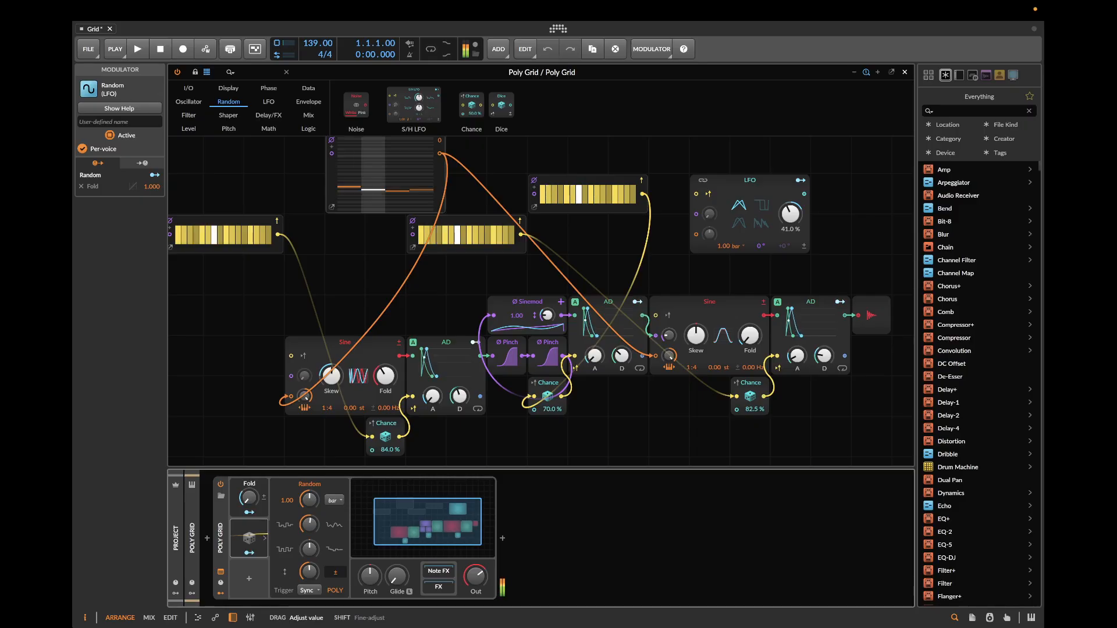
{"action": "mouse_move", "coordinate": [331, 408]}
{"action": "left_mouse_down"}
{"action": "mouse_move", "coordinate": [330, 423]}
{"action": "mouse_move", "coordinate": [324, 394]}
{"action": "mouse_move", "coordinate": [329, 414]}
{"action": "left_mouse_up"}
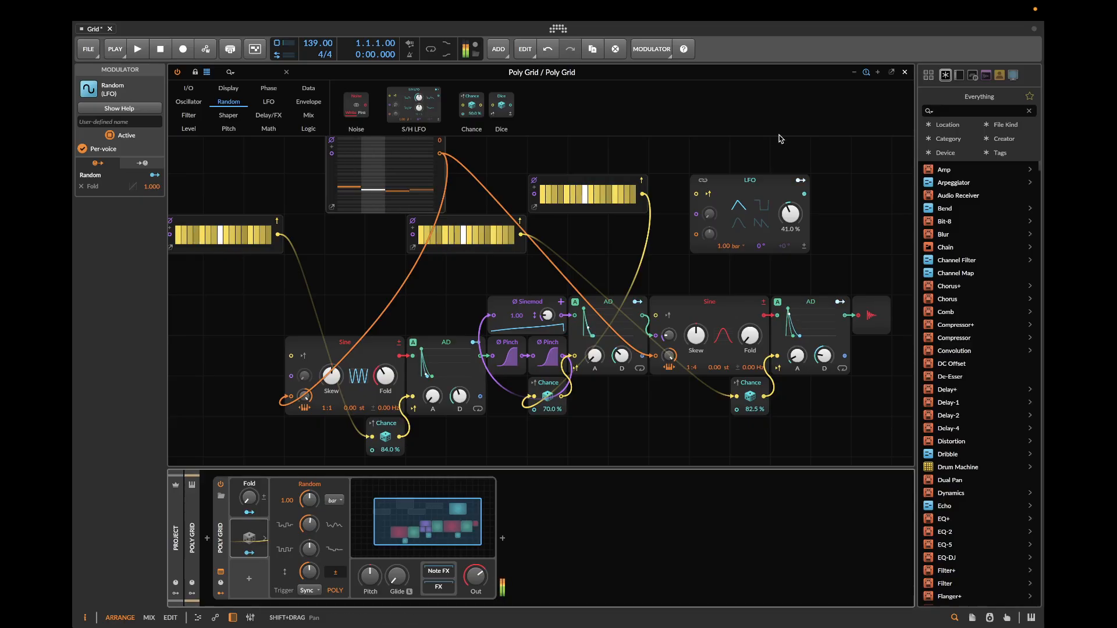
- Try the second Pinch at -99.0 % while adjusting the Fold macro, and return the Pinch to 100 %
{"action": "mouse_move", "coordinate": [547, 356]}
{"action": "left_mouse_down"}
{"action": "mouse_move", "coordinate": [547, 306]}
{"action": "mouse_move", "coordinate": [546, 368]}
{"action": "left_mouse_up"}
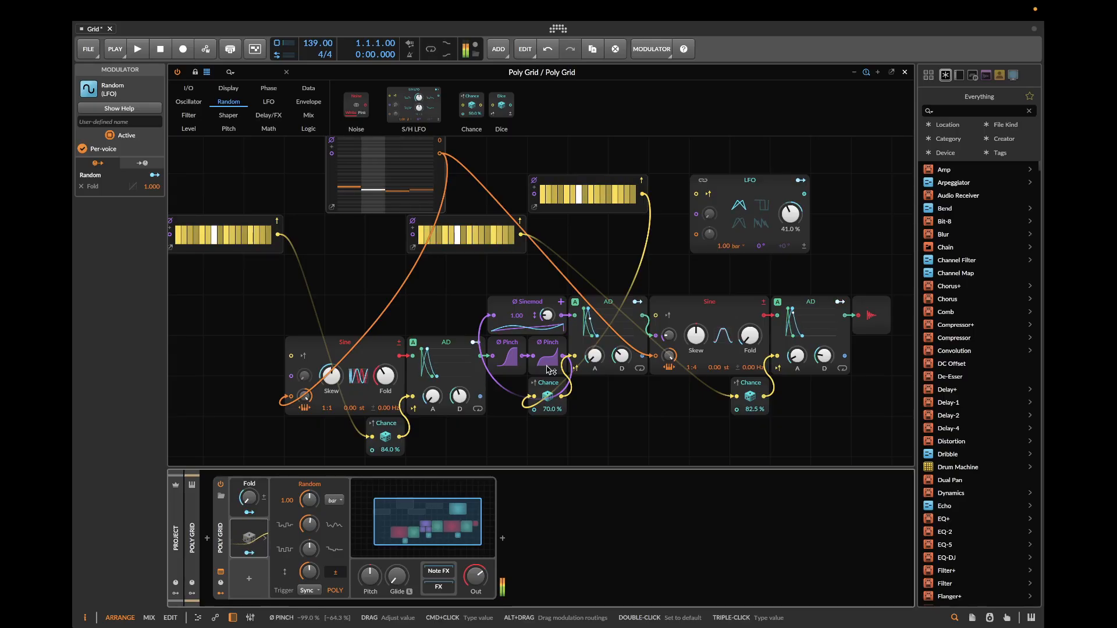
{"action": "left_click_drag", "start_coordinate": [249, 498], "coordinate": [249, 468]}
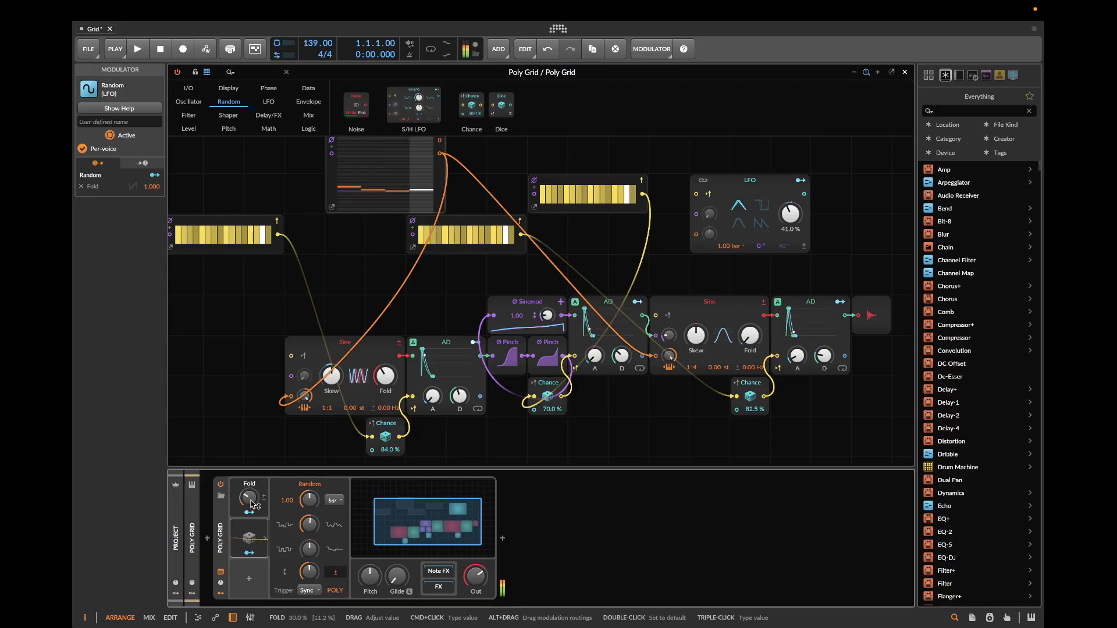
{"action": "mouse_move", "coordinate": [251, 504]}
{"action": "left_mouse_down"}
{"action": "mouse_move", "coordinate": [251, 491]}
{"action": "mouse_move", "coordinate": [254, 514]}
{"action": "left_mouse_up"}
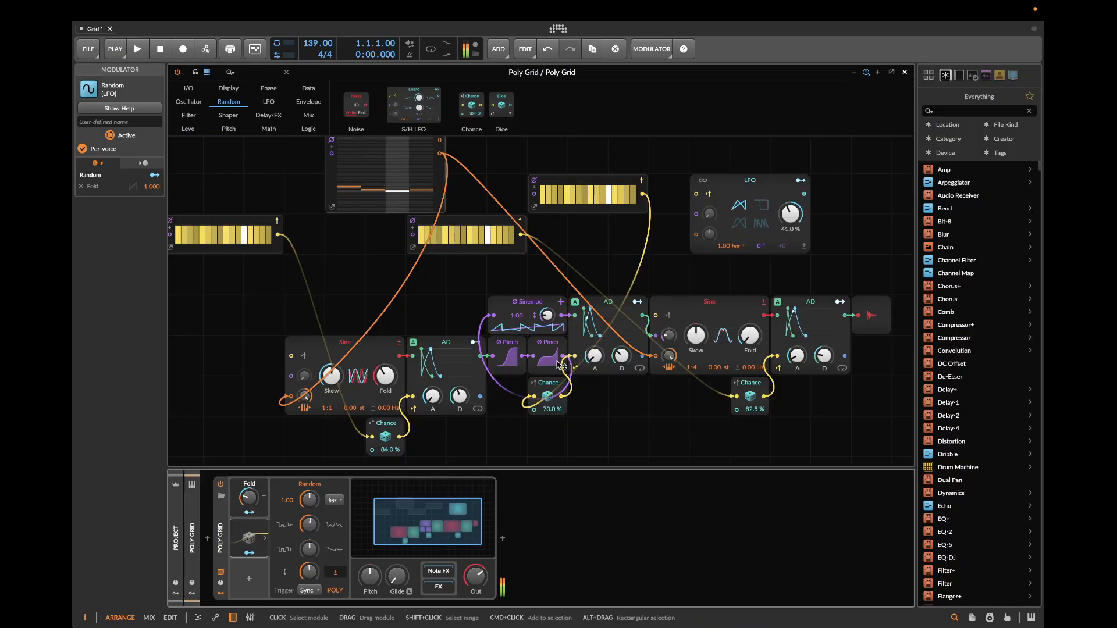
{"action": "mouse_move", "coordinate": [547, 356]}
{"action": "left_mouse_down"}
{"action": "mouse_move", "coordinate": [547, 314]}
{"action": "mouse_move", "coordinate": [548, 337]}
{"action": "mouse_move", "coordinate": [507, 326]}
{"action": "mouse_move", "coordinate": [509, 359]}
{"action": "mouse_move", "coordinate": [550, 343]}
{"action": "mouse_move", "coordinate": [550, 320]}
{"action": "mouse_move", "coordinate": [553, 360]}
{"action": "left_mouse_up"}
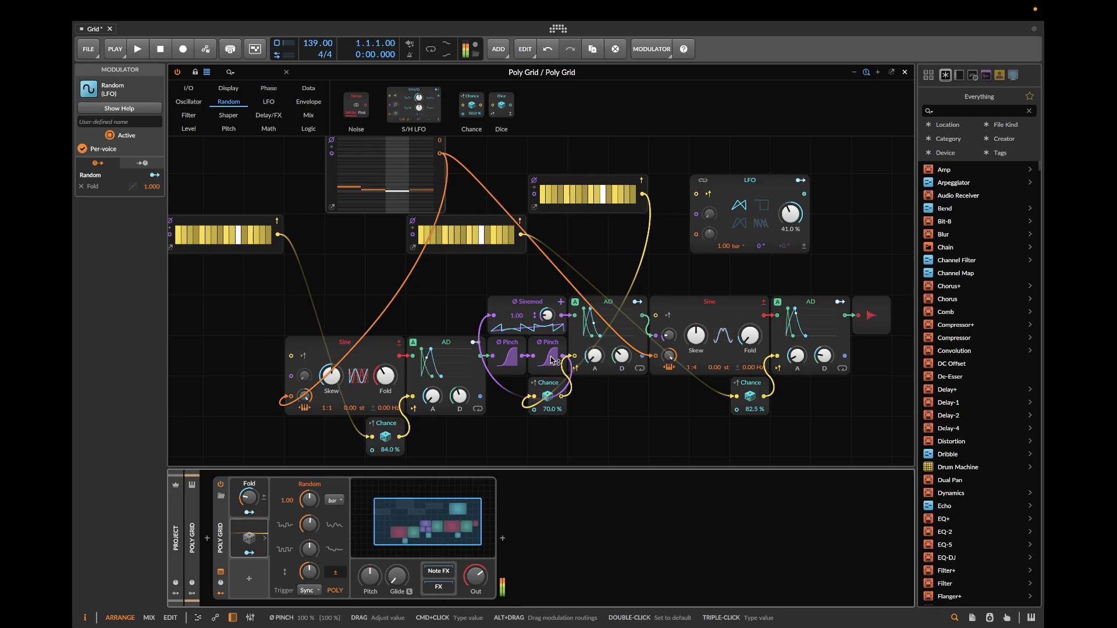
- Close and reopen the Poly Grid editor, and display the oscillator modules
{"action": "left_click", "coordinate": [904, 72]}
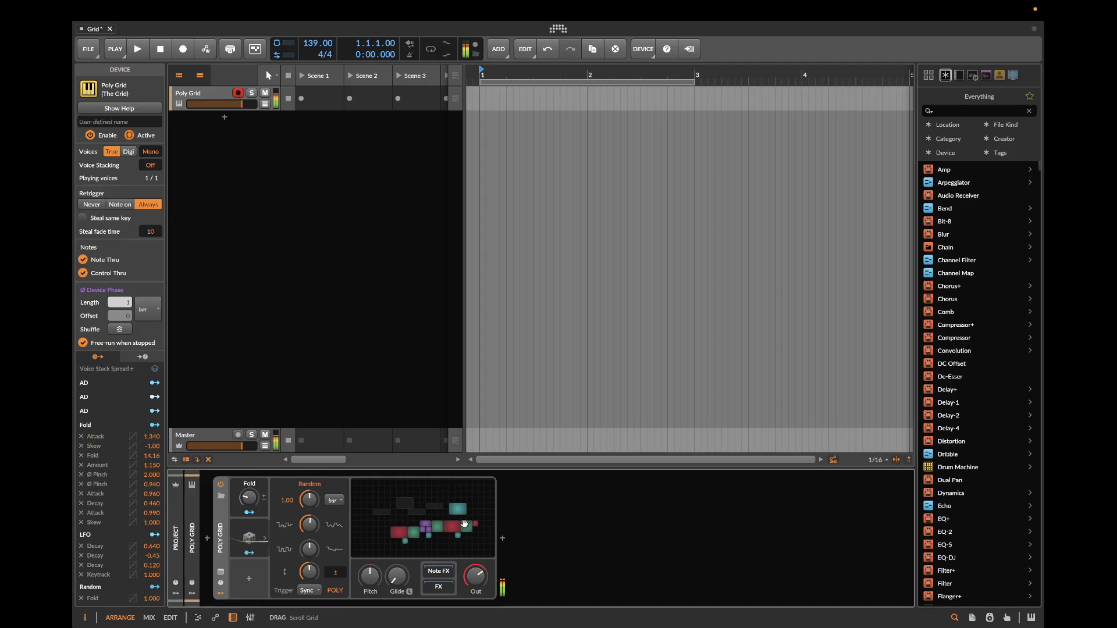
{"action": "left_click", "coordinate": [464, 524]}
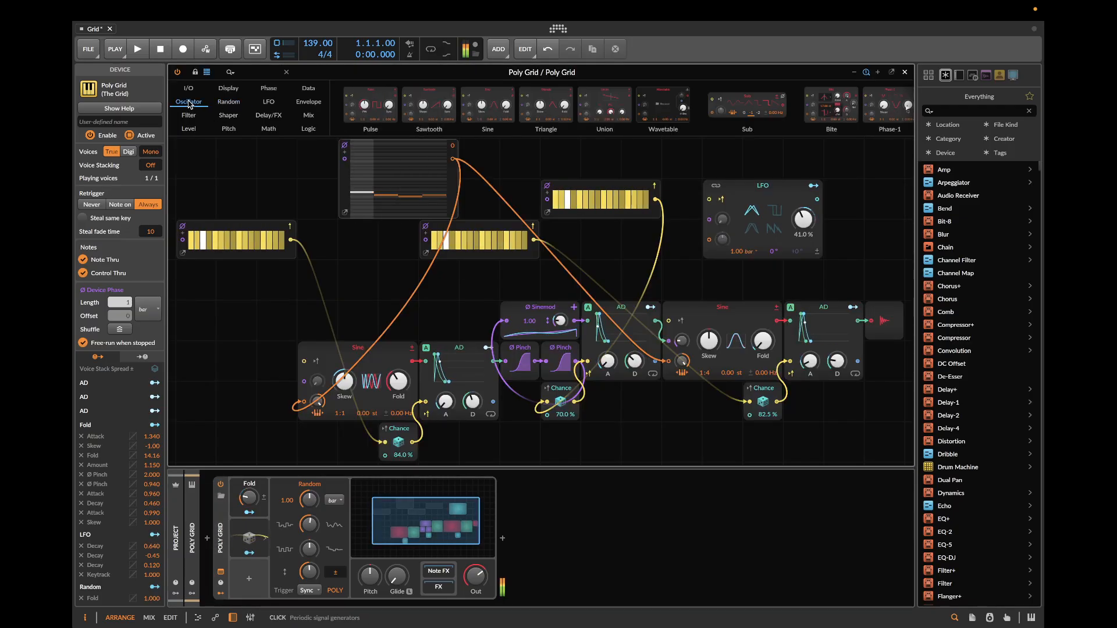
{"action": "left_click_drag", "start_coordinate": [709, 341], "coordinate": [709, 341]}
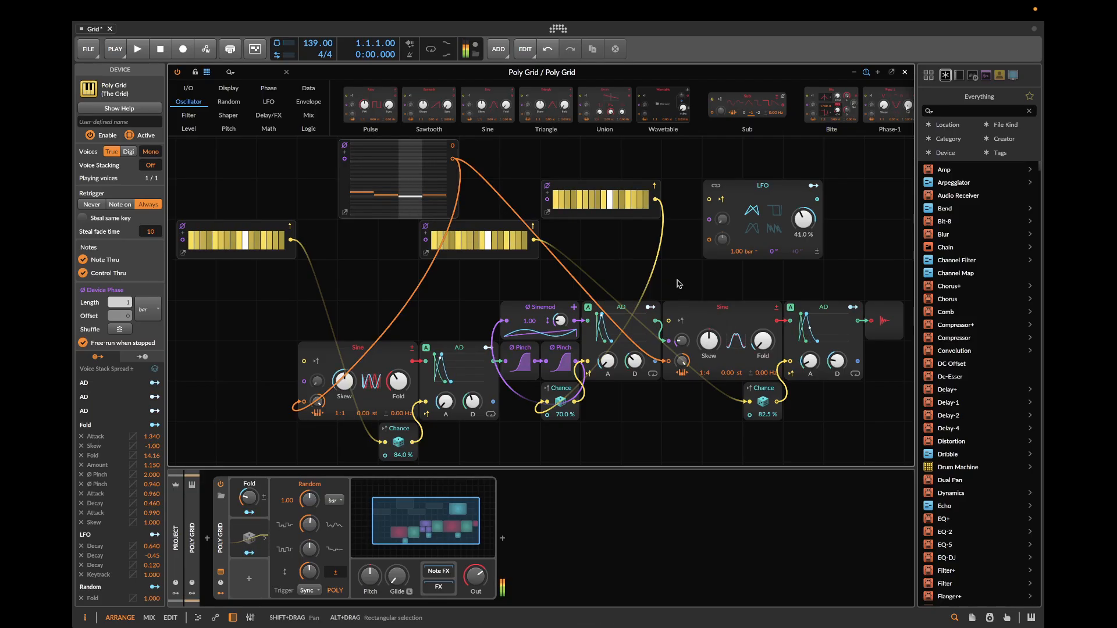
- View the help page of the last Sine oscillator and close it
{"action": "left_click", "coordinate": [675, 327]}
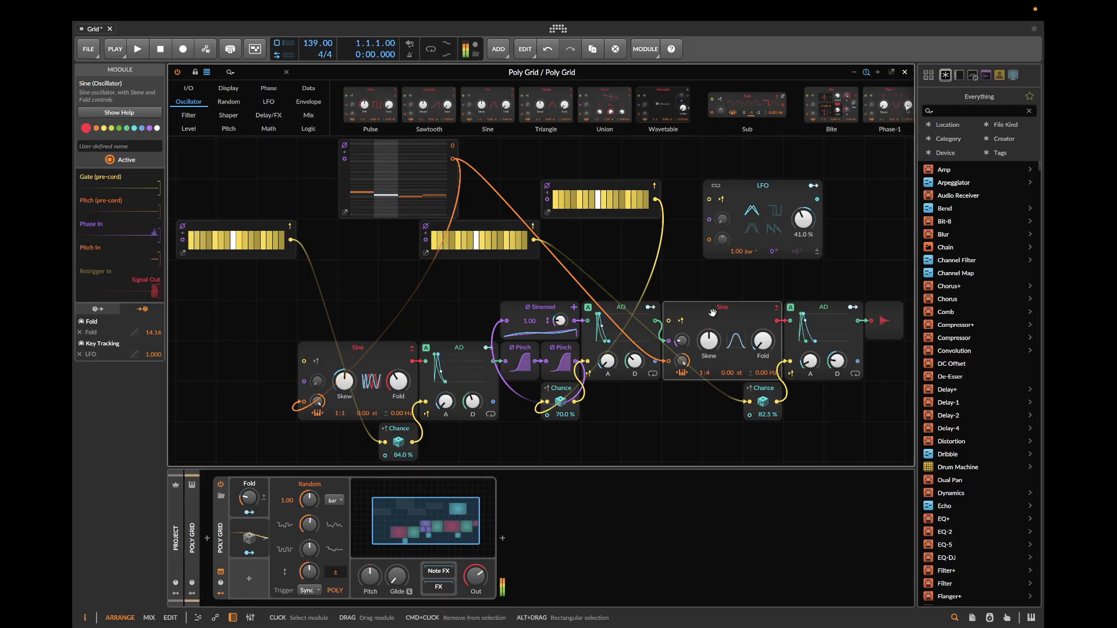
{"action": "left_click", "coordinate": [148, 113]}
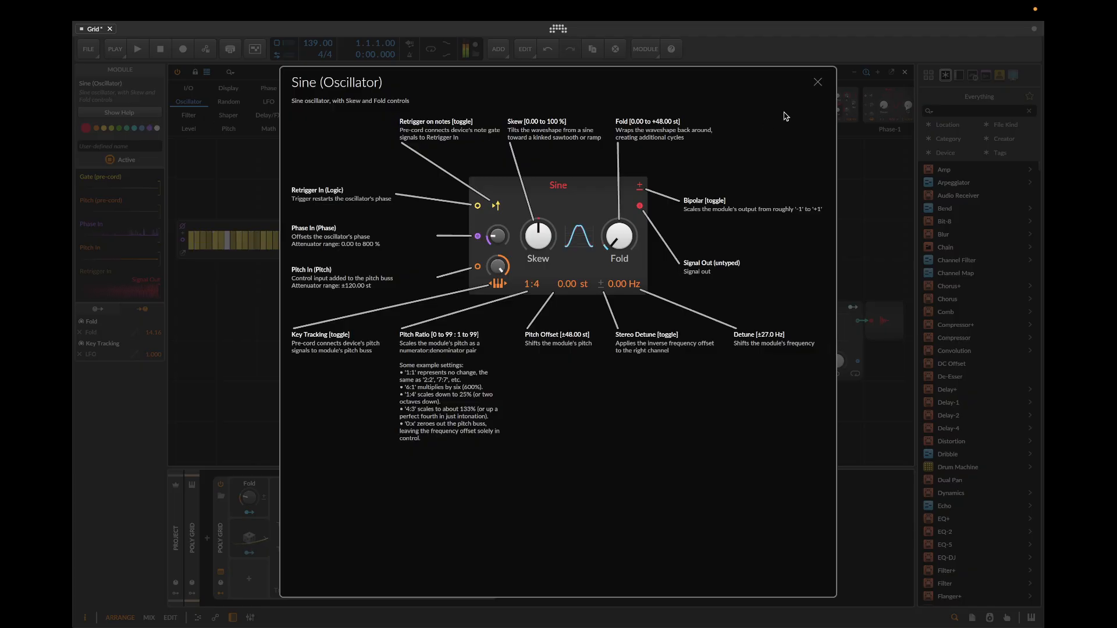
{"action": "left_click", "coordinate": [817, 83]}
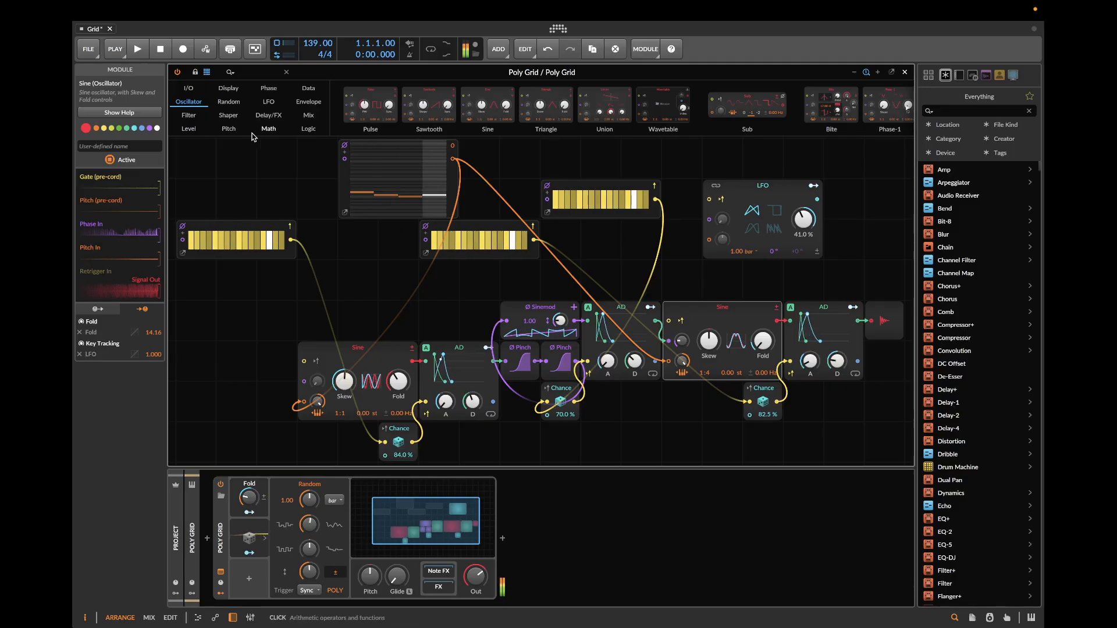
- Browse the Random, Envelope and Delay/FX module categories
{"action": "left_click", "coordinate": [236, 103]}
{"action": "left_click", "coordinate": [308, 101]}
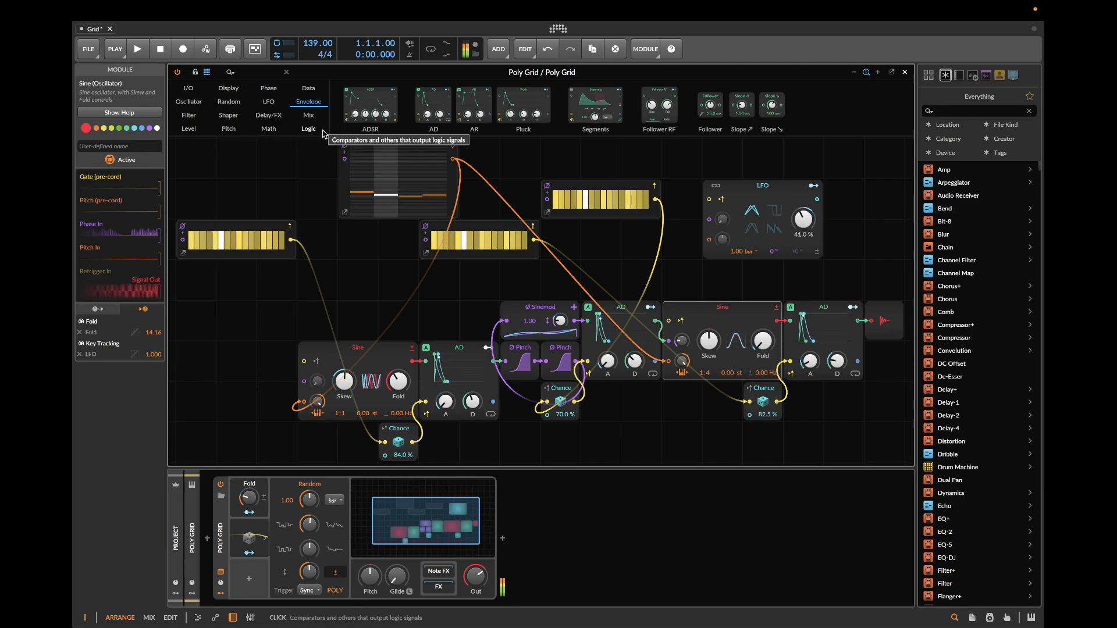
{"action": "left_click", "coordinate": [268, 115]}
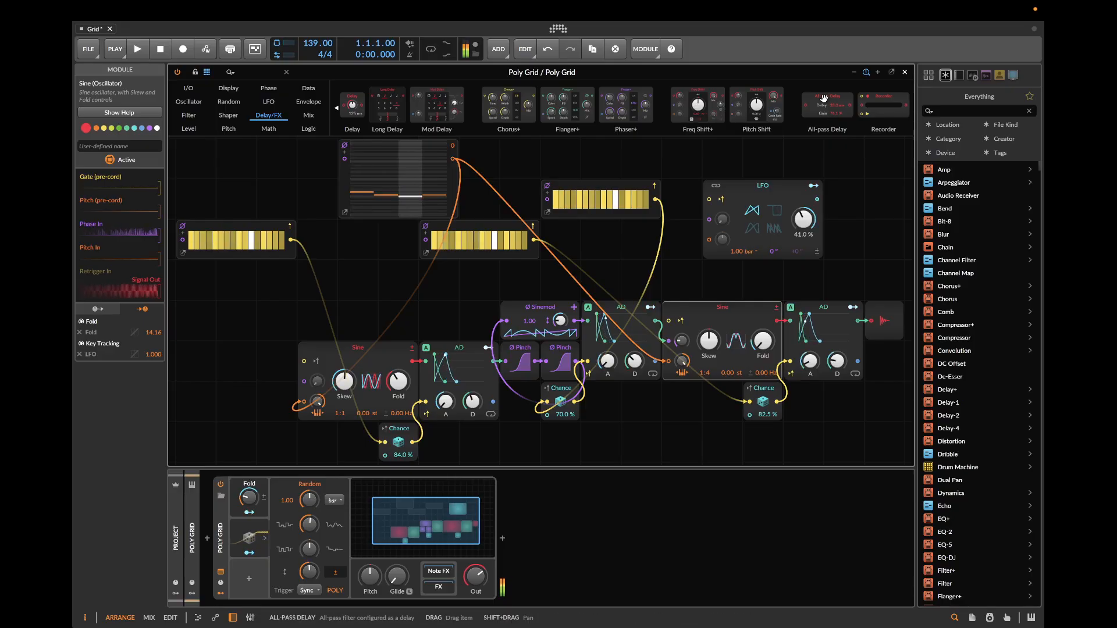
- Insert an All-pass Delay between the middle AD envelope and the phase input of the last Sine
{"action": "scroll", "coordinate": [642, 320], "scroll_direction": "right", "scroll_amount": 5}
{"action": "left_click_drag", "start_coordinate": [821, 109], "coordinate": [481, 332]}
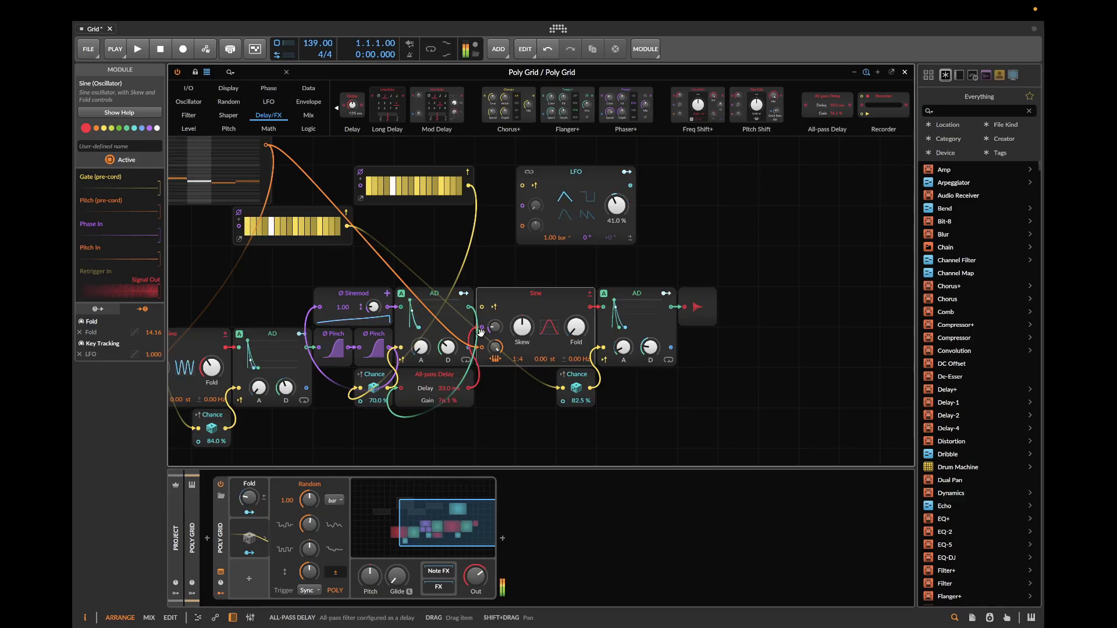
{"action": "left_click", "coordinate": [439, 377]}
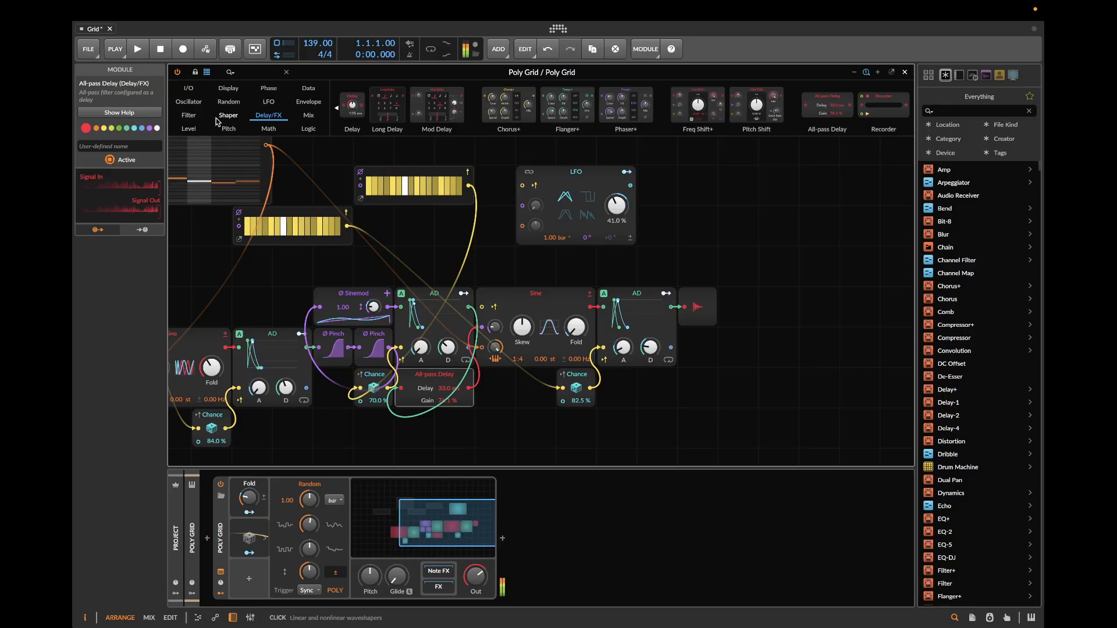
- Add a Mixer module between the All-pass Delay and the last Sine's phase input
{"action": "left_click", "coordinate": [308, 115]}
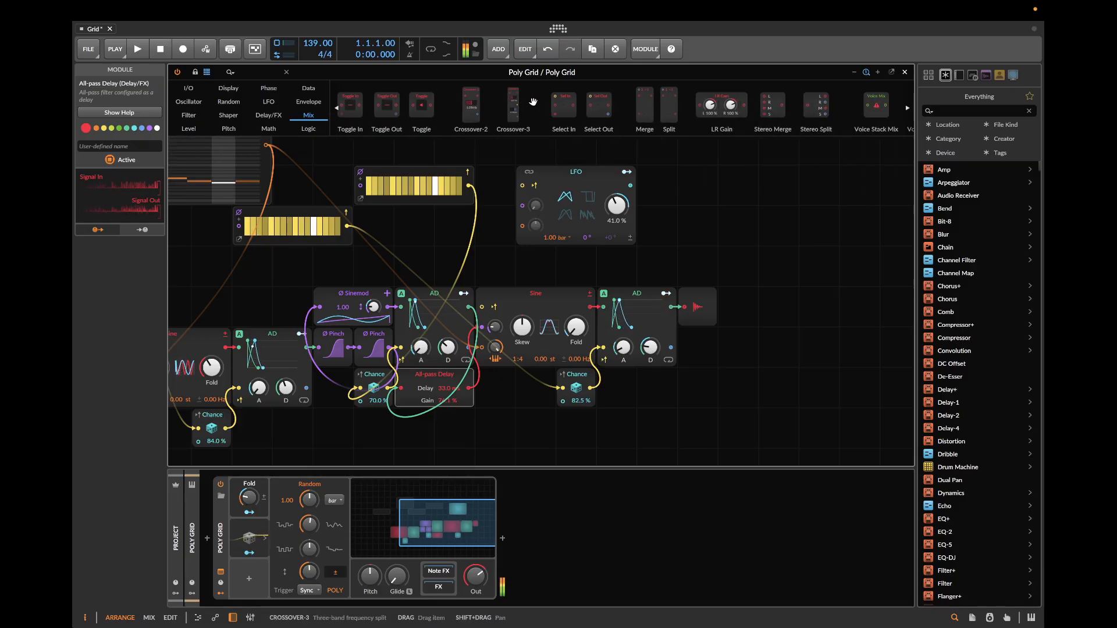
{"action": "scroll", "coordinate": [533, 102], "scroll_direction": "up", "scroll_amount": 3}
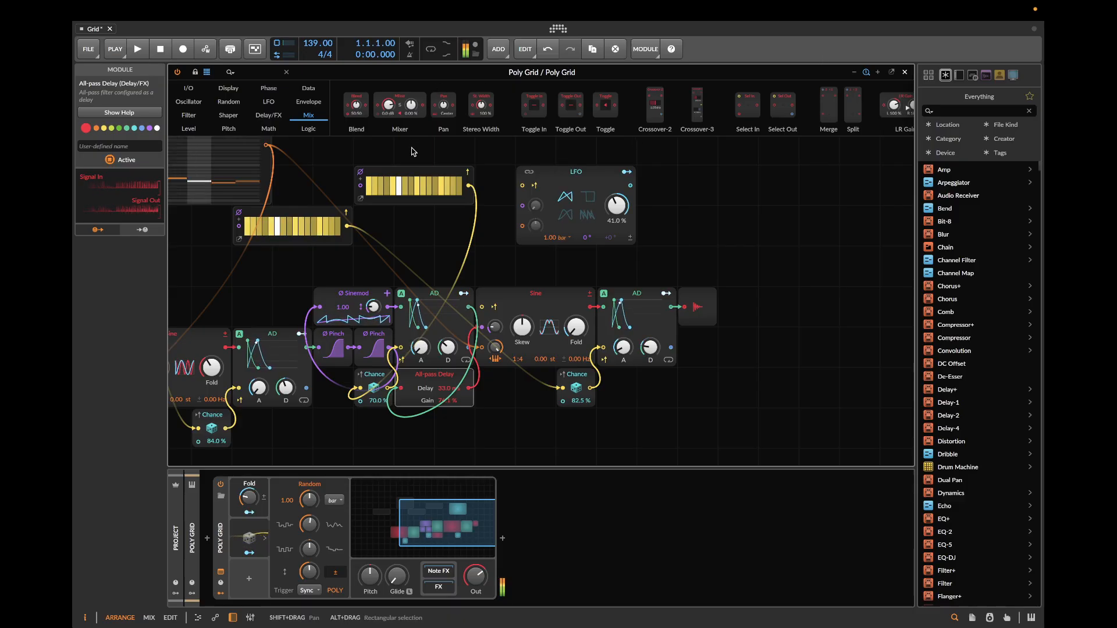
{"action": "left_click_drag", "start_coordinate": [402, 105], "coordinate": [539, 403]}
- Duplicate the All-pass Delay below the first, set its delay to 7.00 ms, and route it into the Mixer's second channel
{"action": "left_click", "coordinate": [440, 378]}
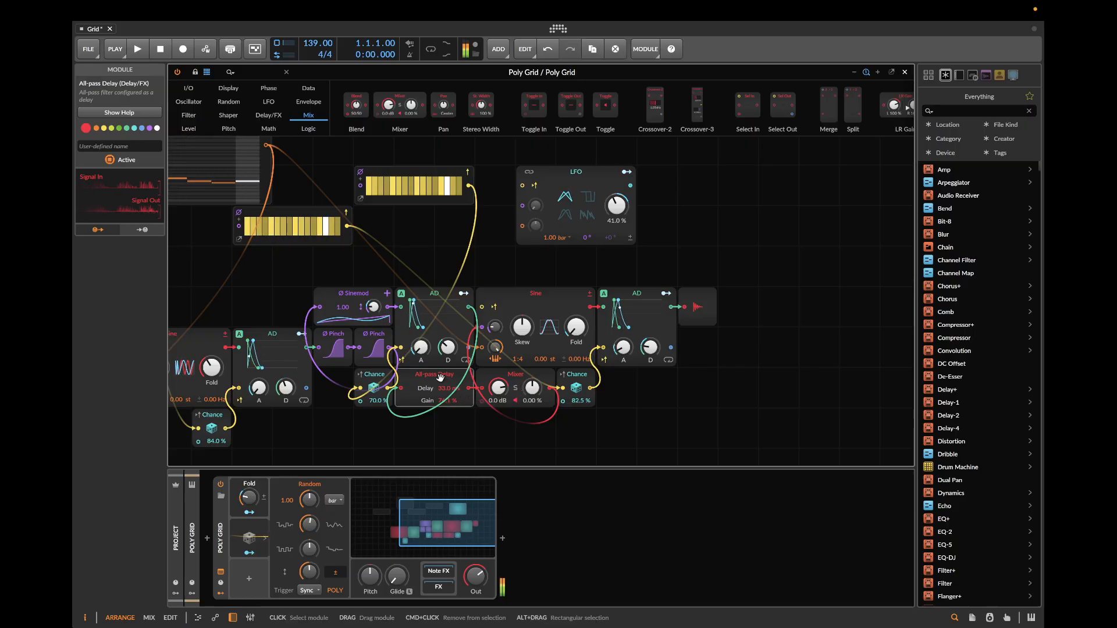
{"action": "left_click_drag", "start_coordinate": [440, 378], "coordinate": [447, 429]}
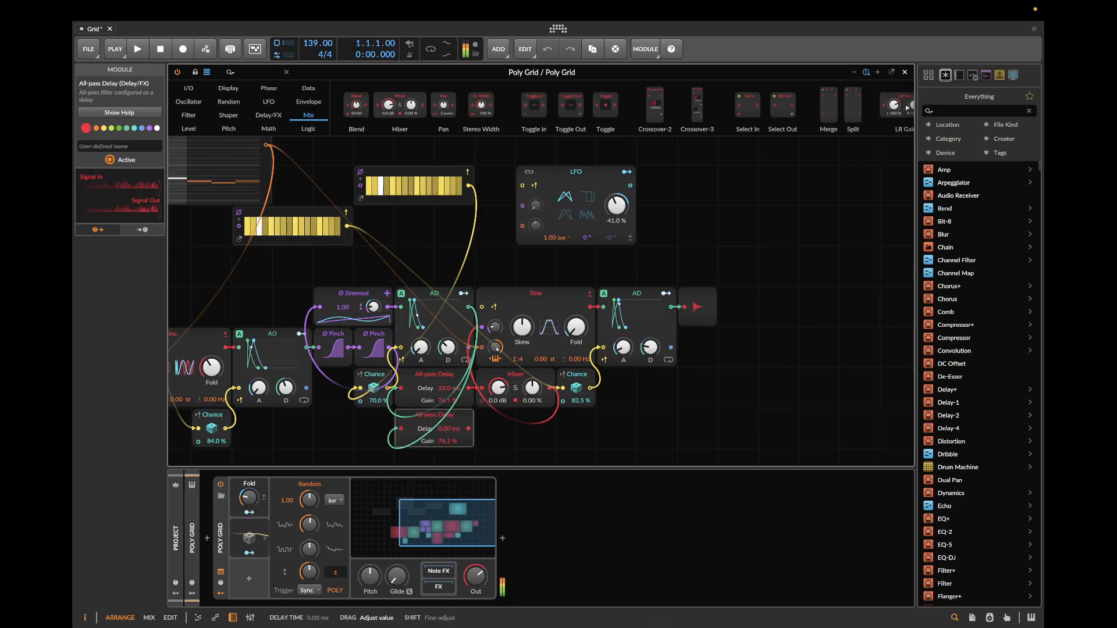
{"action": "left_click_drag", "start_coordinate": [447, 428], "coordinate": [481, 401]}
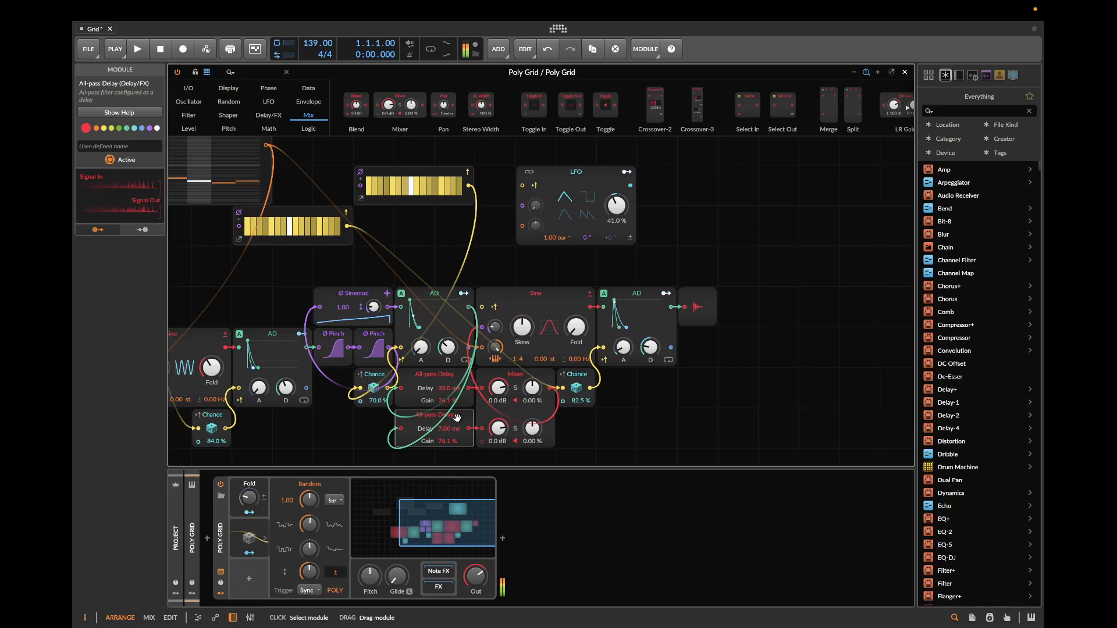
- Add a third All-pass Delay at 47.0 ms into Mixer channel 3, and pan channels 1 and 2 to -31.0 % and 50.0 %
{"action": "key", "text": "super+d"}
{"action": "scroll", "coordinate": [456, 417], "scroll_direction": "down", "scroll_amount": 4}
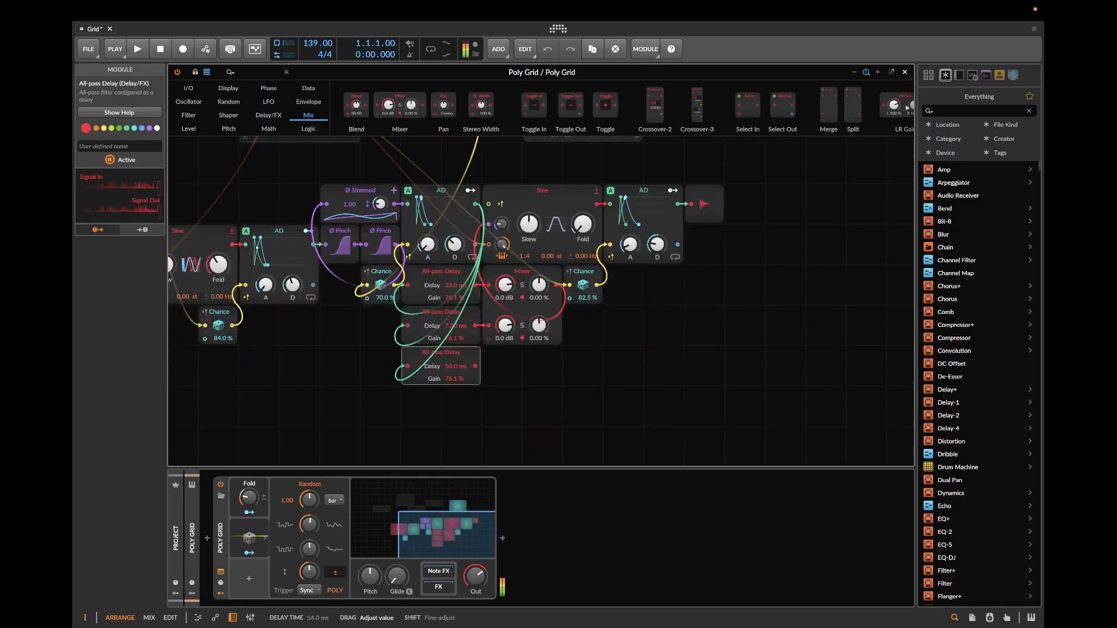
{"action": "left_click_drag", "start_coordinate": [488, 345], "coordinate": [488, 337]}
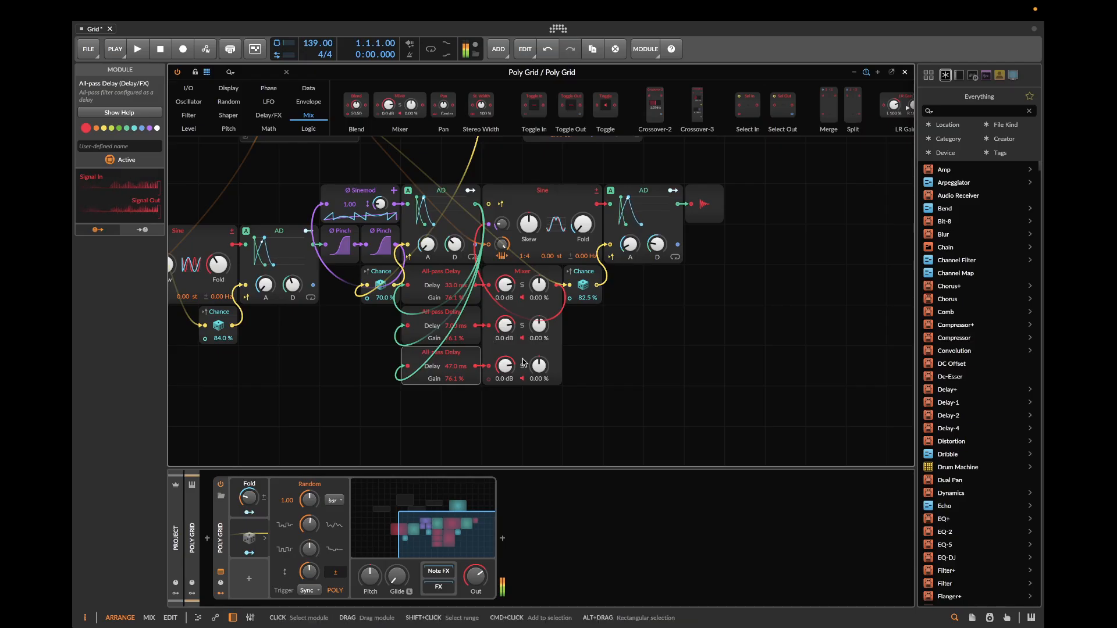
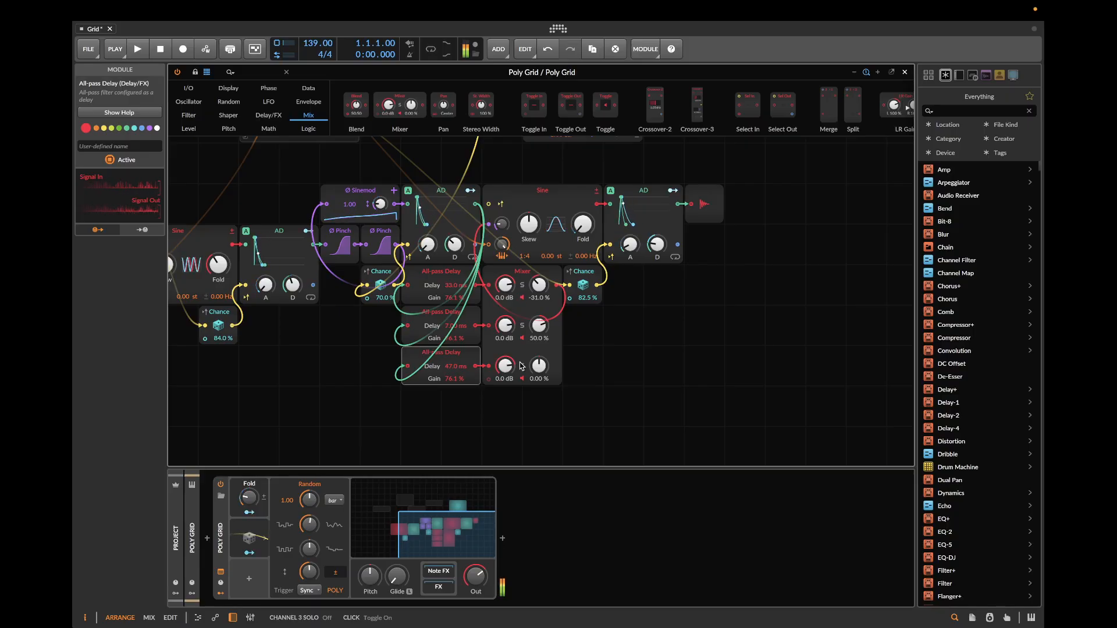
- Close the Poly Grid editor and reopen it
{"action": "scroll", "coordinate": [548, 302], "scroll_direction": "up", "scroll_amount": 3}
{"action": "scroll", "coordinate": [549, 303], "scroll_direction": "left", "scroll_amount": 5}
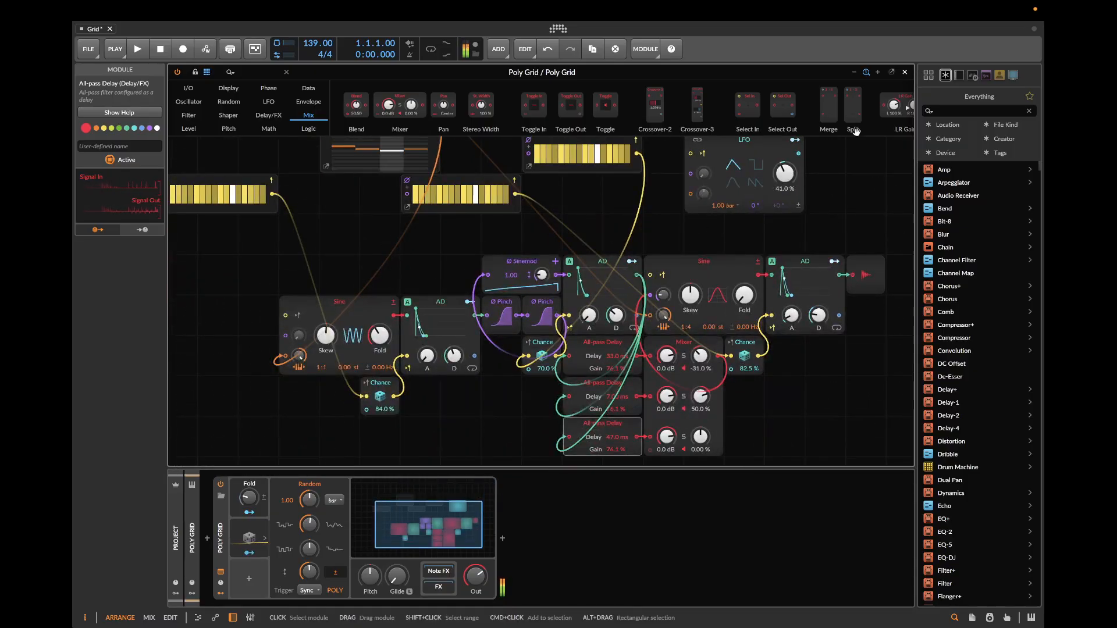
{"action": "left_click", "coordinate": [904, 72]}
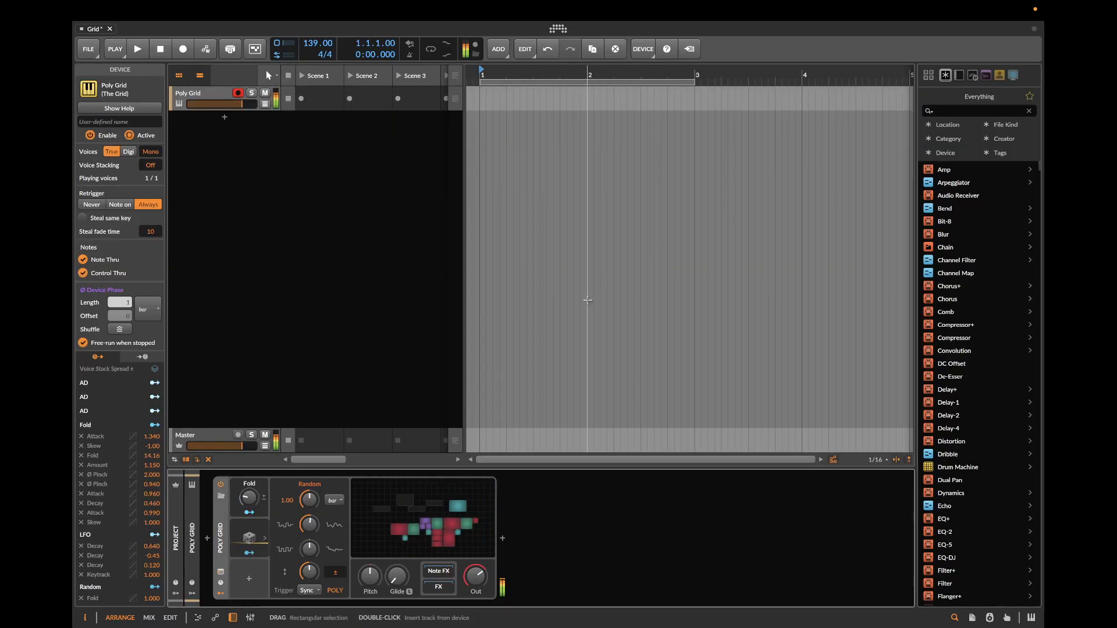
{"action": "left_click", "coordinate": [415, 553]}
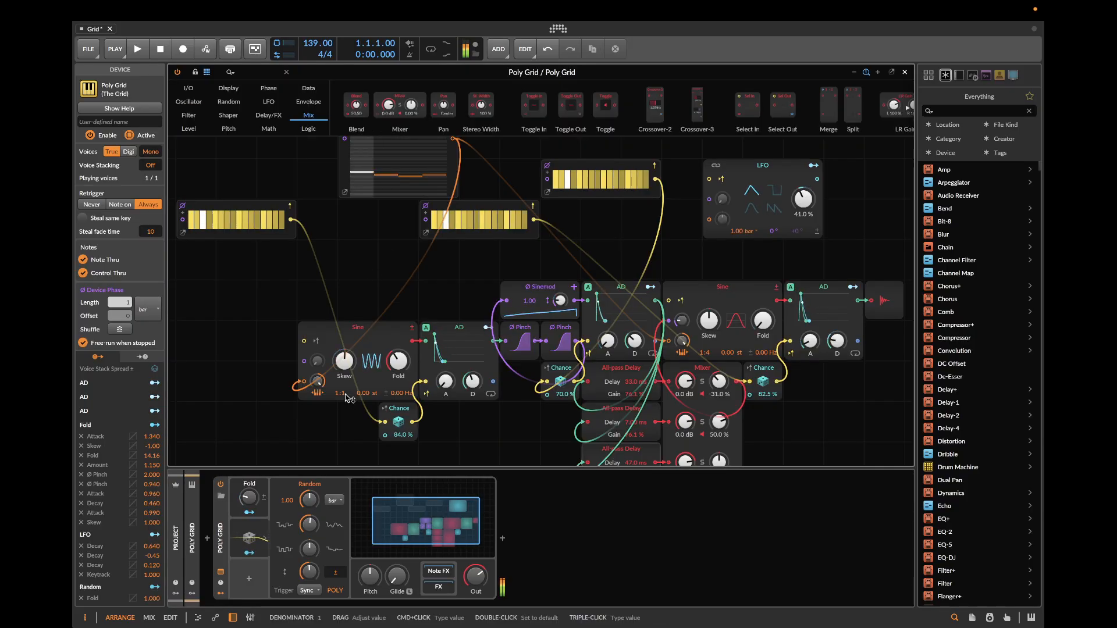
- Set the first Sine oscillator's frequency ratio to 1:2 and its pitch offset to 0.65 st
{"action": "mouse_move", "coordinate": [343, 393]}
{"action": "left_mouse_down"}
{"action": "mouse_move", "coordinate": [344, 378]}
{"action": "mouse_move", "coordinate": [344, 388]}
{"action": "left_mouse_up"}
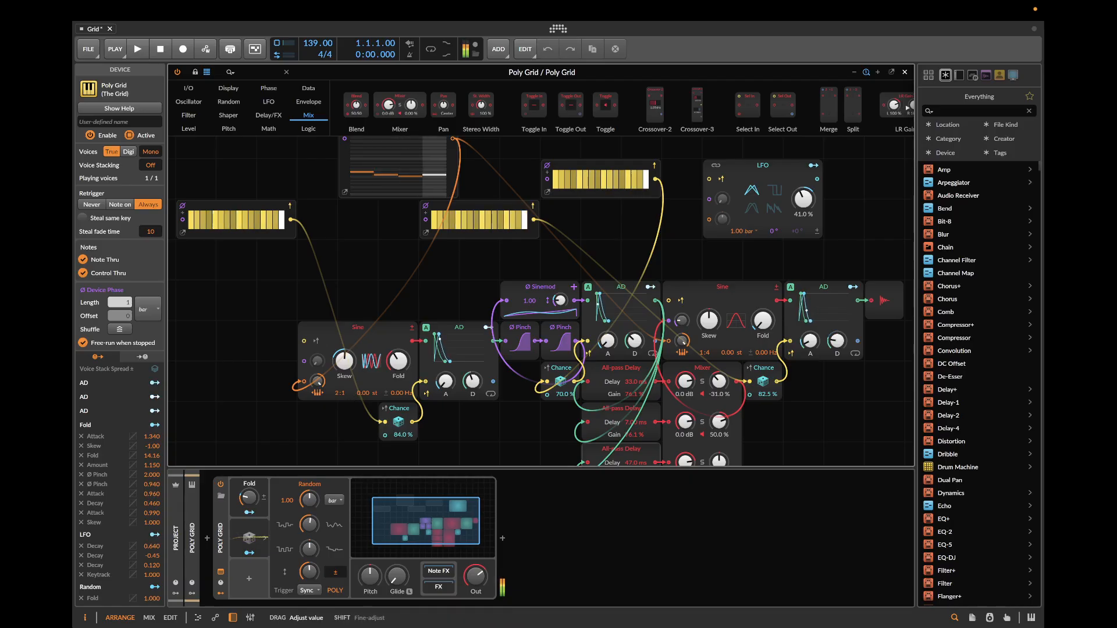
{"action": "left_click_drag", "start_coordinate": [340, 396], "coordinate": [365, 395]}
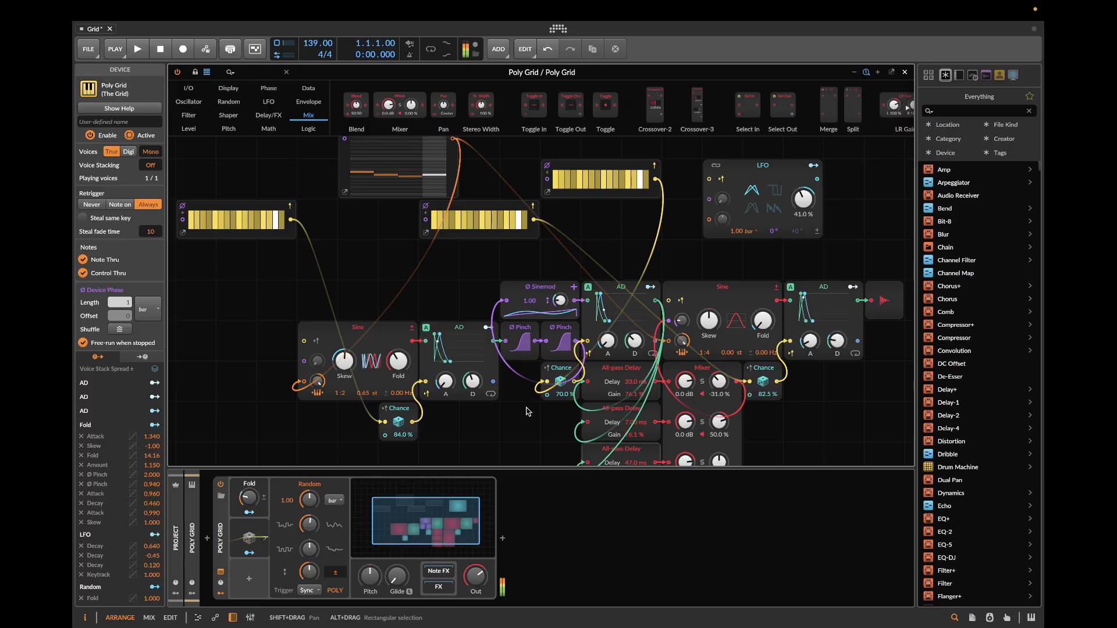
- Wire the middle AD envelope's output directly into a fourth Mixer channel, and reset channel 3's pan to 0.00 %
{"action": "scroll", "coordinate": [544, 407], "scroll_direction": "down", "scroll_amount": 2}
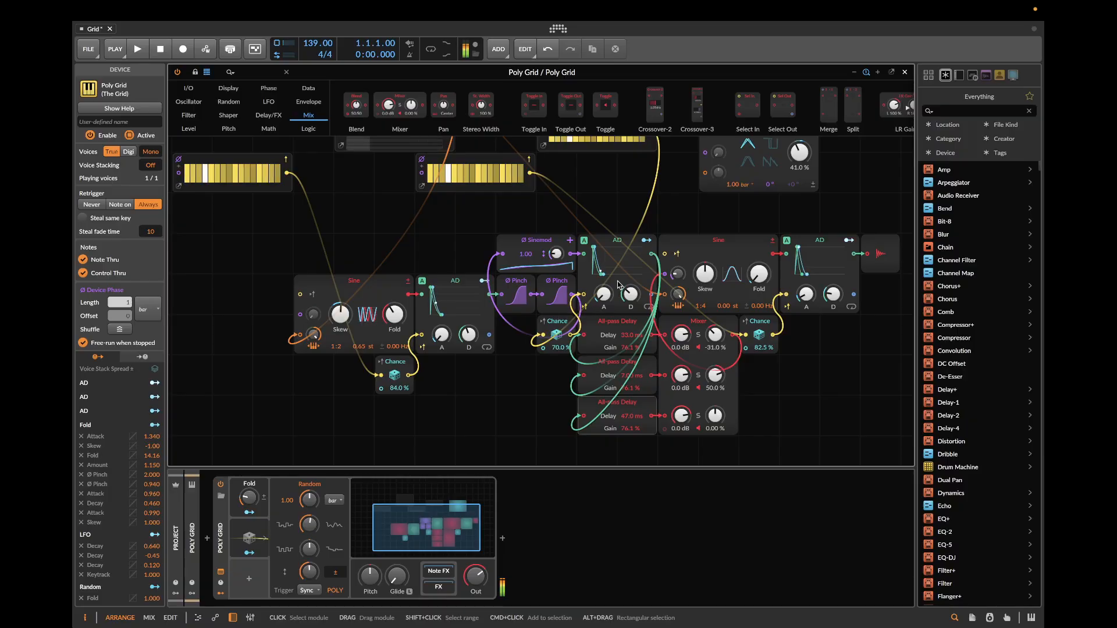
{"action": "left_click", "coordinate": [631, 249]}
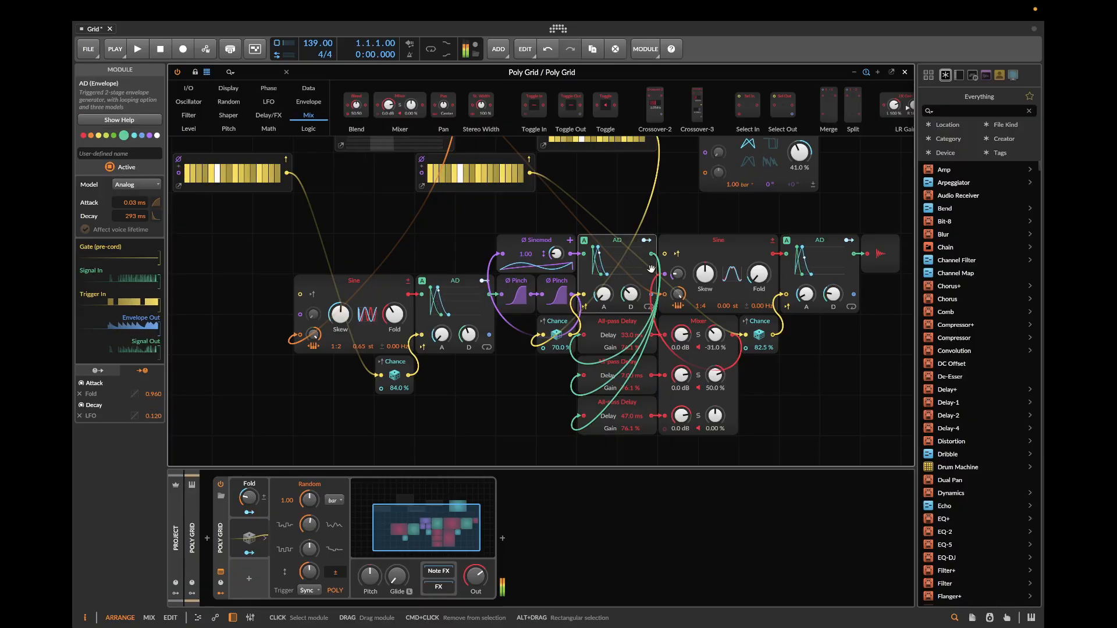
{"action": "left_click_drag", "start_coordinate": [651, 254], "coordinate": [675, 451]}
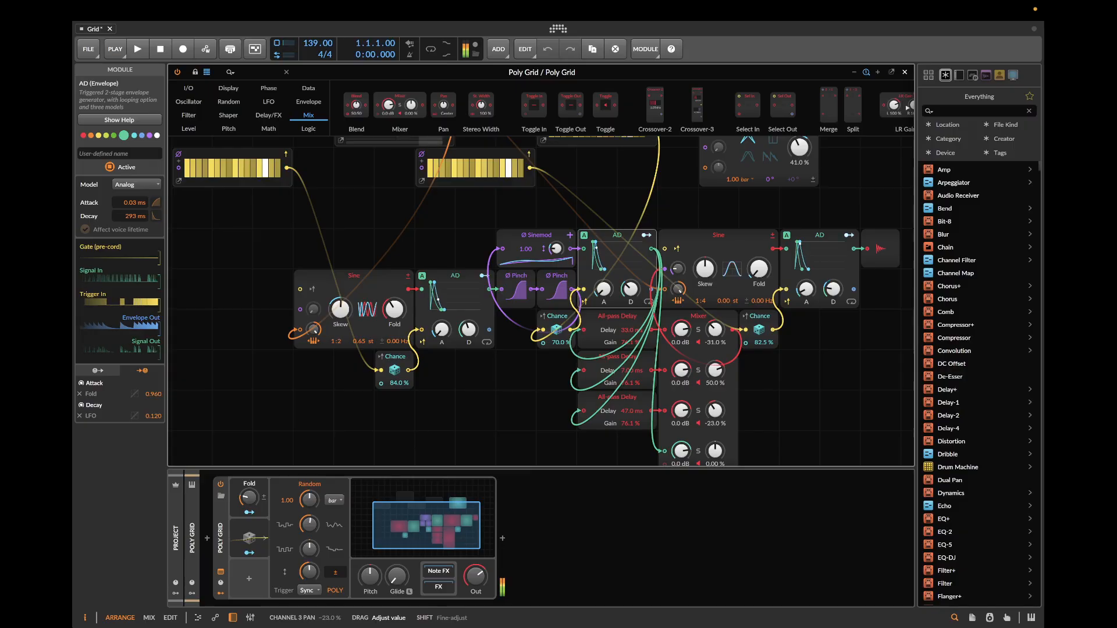
{"action": "double_click", "coordinate": [716, 411]}
{"action": "scroll", "coordinate": [706, 441], "scroll_direction": "down", "scroll_amount": 2}
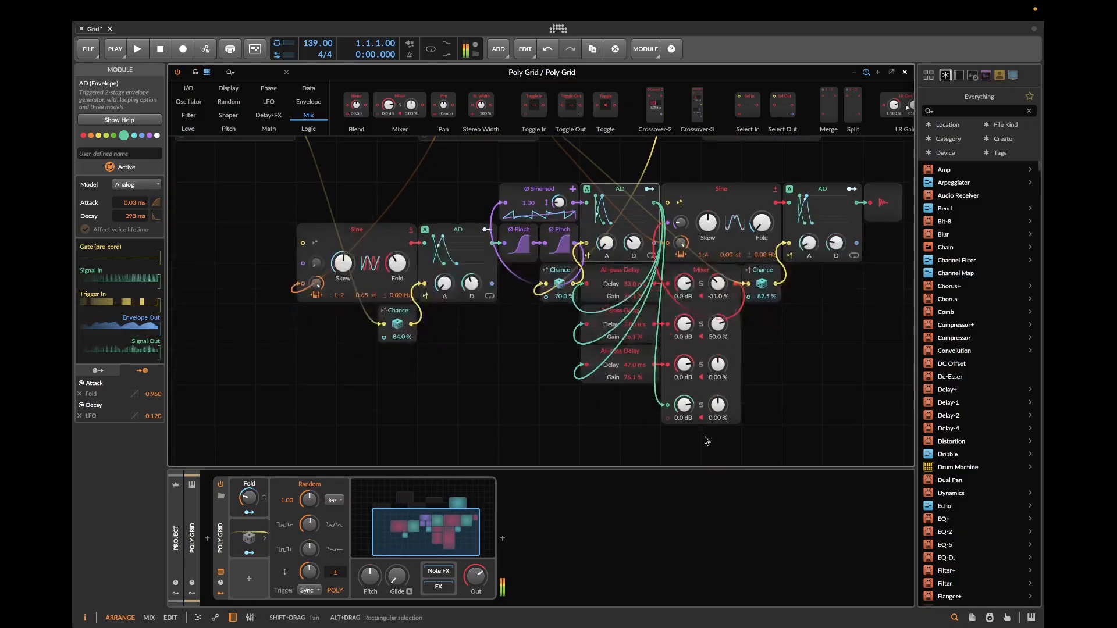
- Set the levels of Mixer channels 1, 2 and 3 to -3.1 dB, -1.9 dB and -2.4 dB
{"action": "left_click_drag", "start_coordinate": [685, 372], "coordinate": [685, 366]}
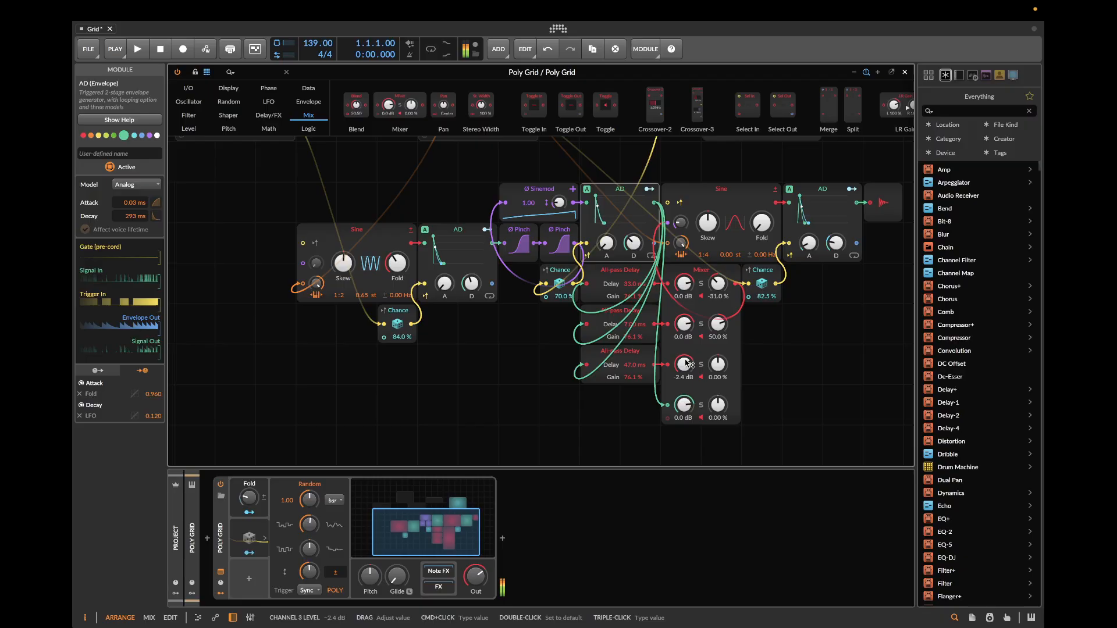
{"action": "left_click_drag", "start_coordinate": [686, 323], "coordinate": [686, 331]}
{"action": "mouse_move", "coordinate": [685, 284]}
{"action": "left_mouse_down"}
{"action": "mouse_move", "coordinate": [686, 298]}
{"action": "mouse_move", "coordinate": [684, 286]}
{"action": "left_mouse_up"}
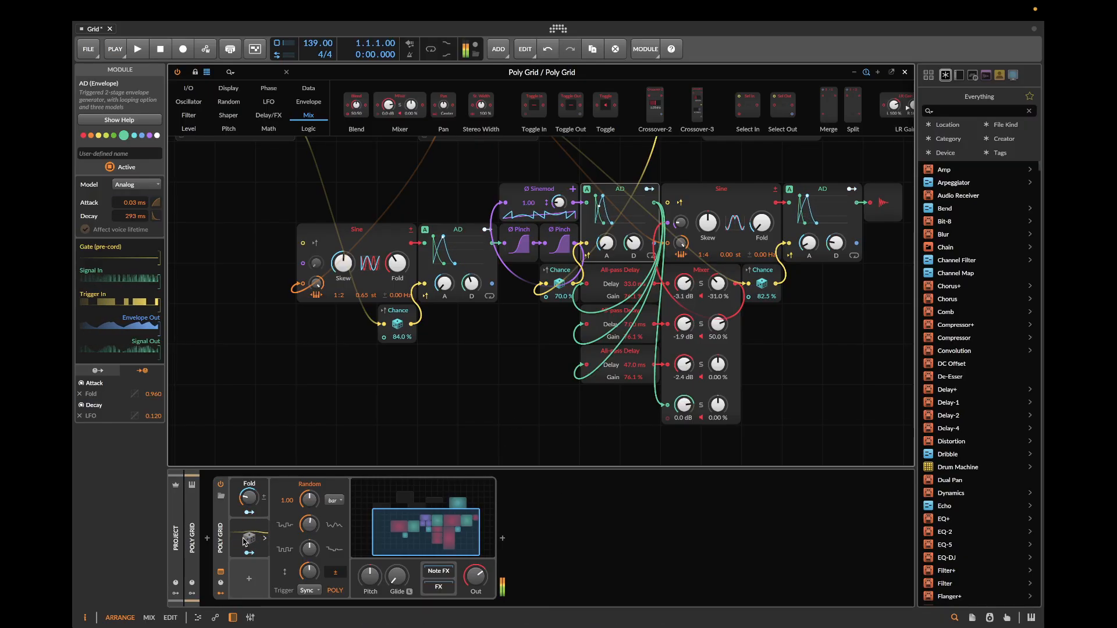
- Assign the Fold macro to the three All-pass Delay times, with modulation amounts of 0.607, 0.672 and -0.53
{"action": "left_click", "coordinate": [249, 513]}
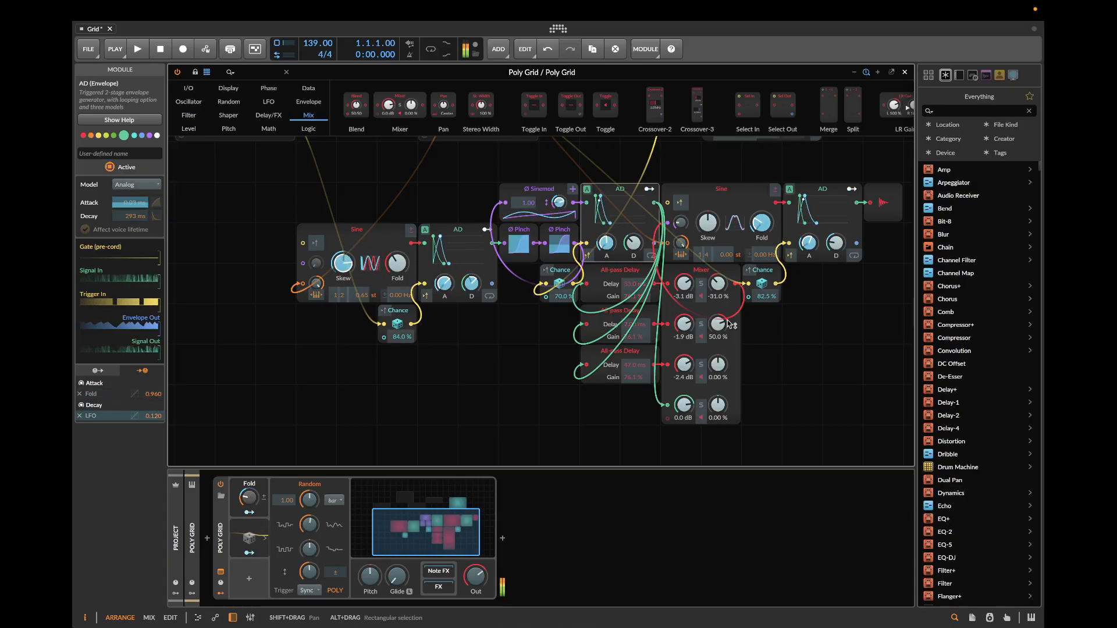
{"action": "left_click_drag", "start_coordinate": [633, 297], "coordinate": [635, 277]}
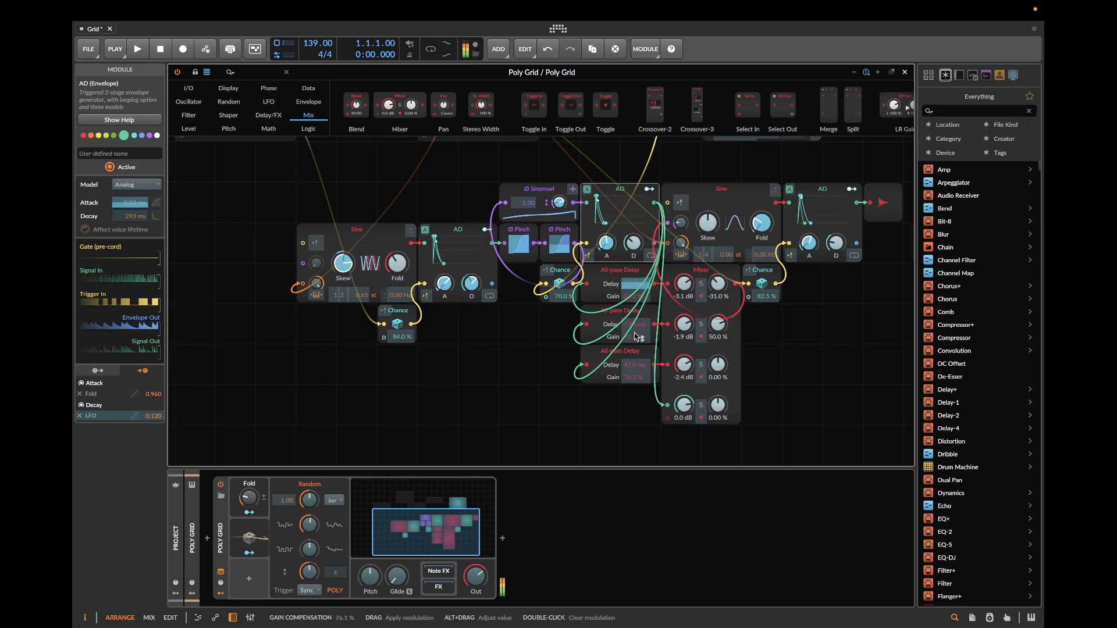
{"action": "left_click_drag", "start_coordinate": [634, 324], "coordinate": [634, 319]}
{"action": "left_click_drag", "start_coordinate": [634, 365], "coordinate": [636, 364]}
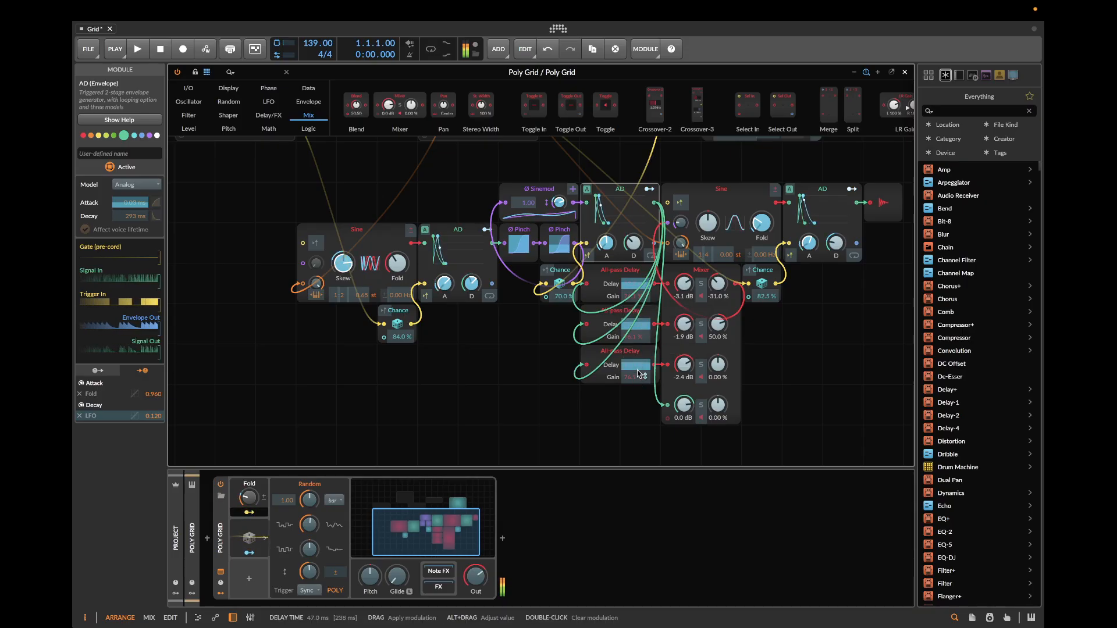
{"action": "left_click_drag", "start_coordinate": [637, 370], "coordinate": [638, 370]}
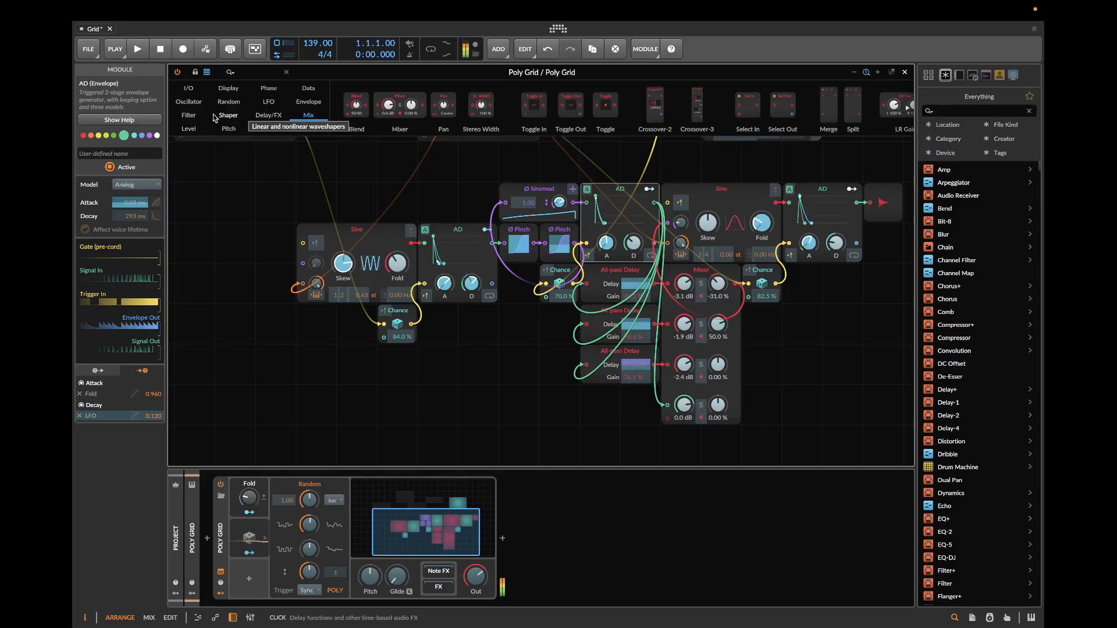
- Try a Vowels filter between the Mixer output and the last Sine's phase input, and delete it
{"action": "left_click", "coordinate": [194, 115]}
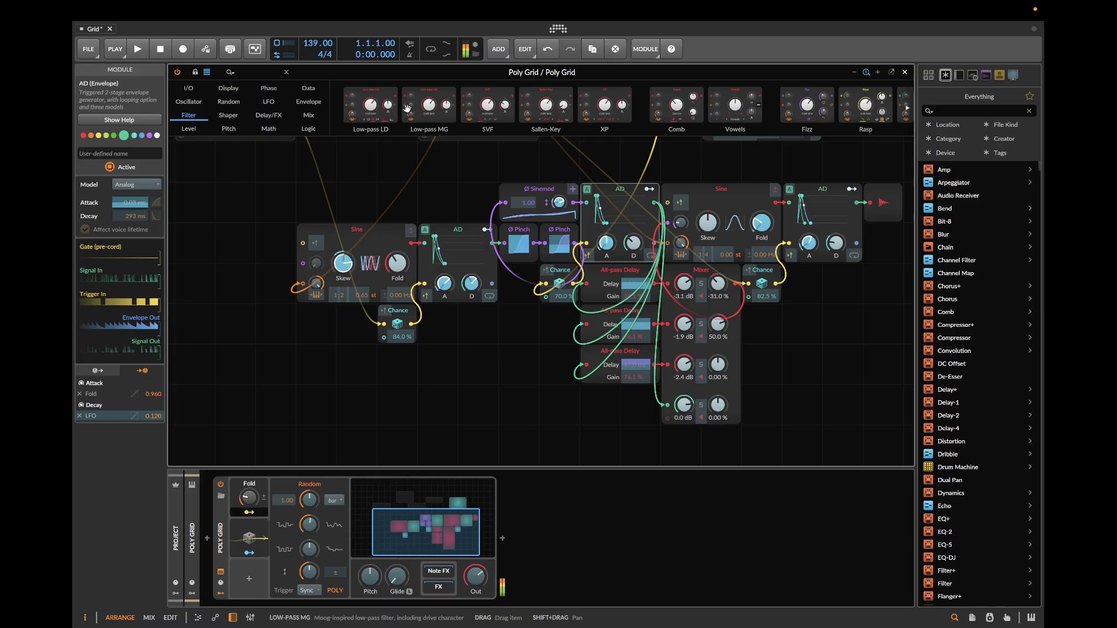
{"action": "scroll", "coordinate": [380, 104], "scroll_direction": "down", "scroll_amount": 3}
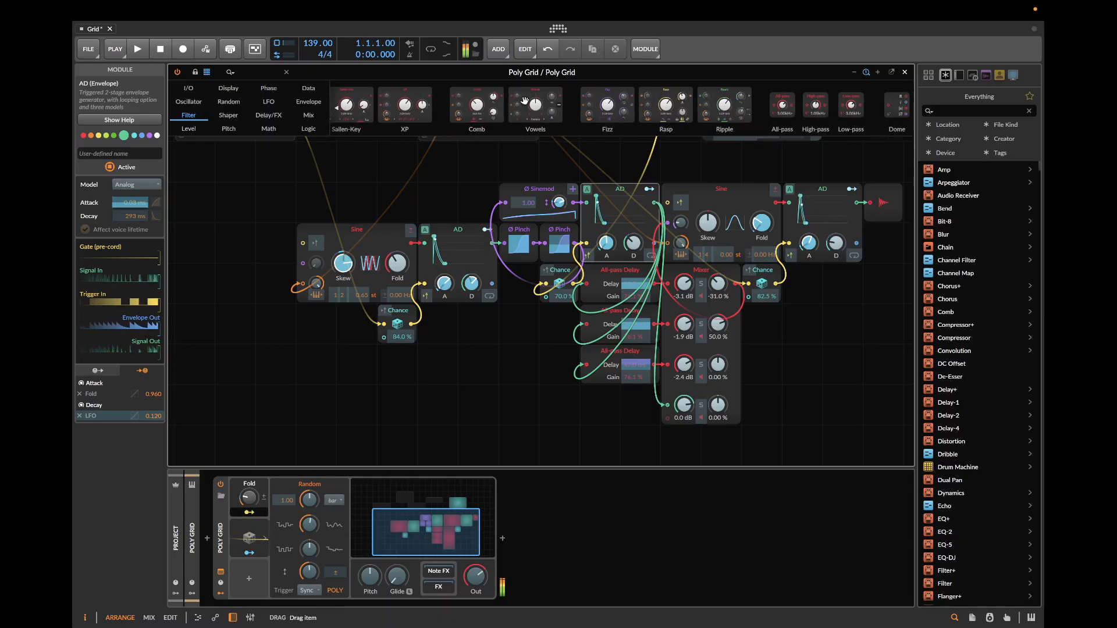
{"action": "left_click_drag", "start_coordinate": [535, 104], "coordinate": [704, 320]}
{"action": "left_click_drag", "start_coordinate": [671, 221], "coordinate": [673, 226]}
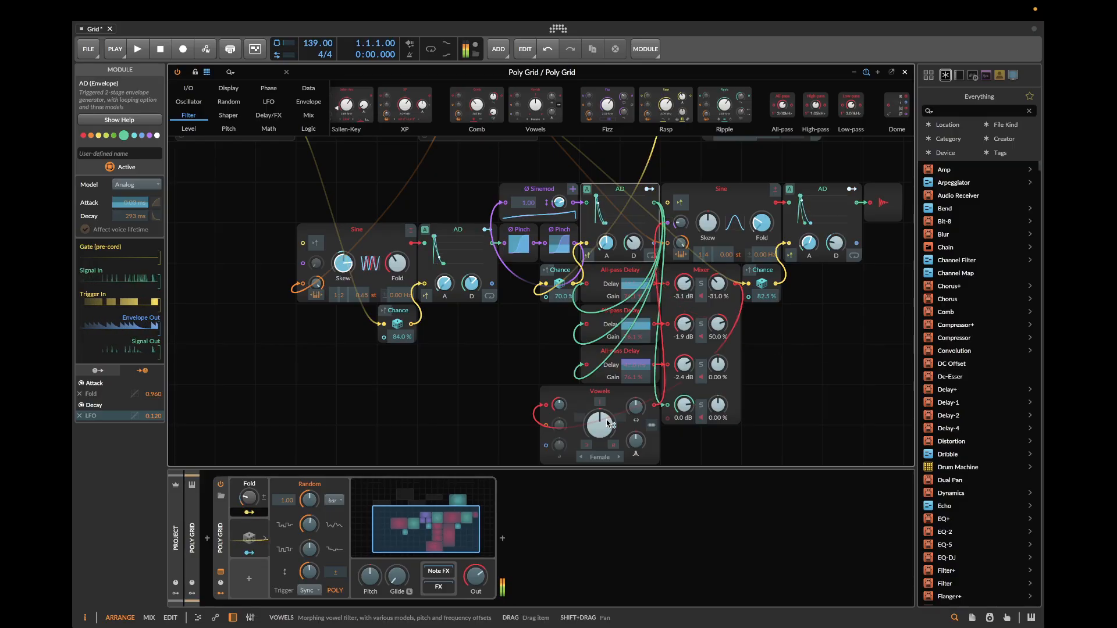
{"action": "left_click_drag", "start_coordinate": [607, 423], "coordinate": [603, 426]}
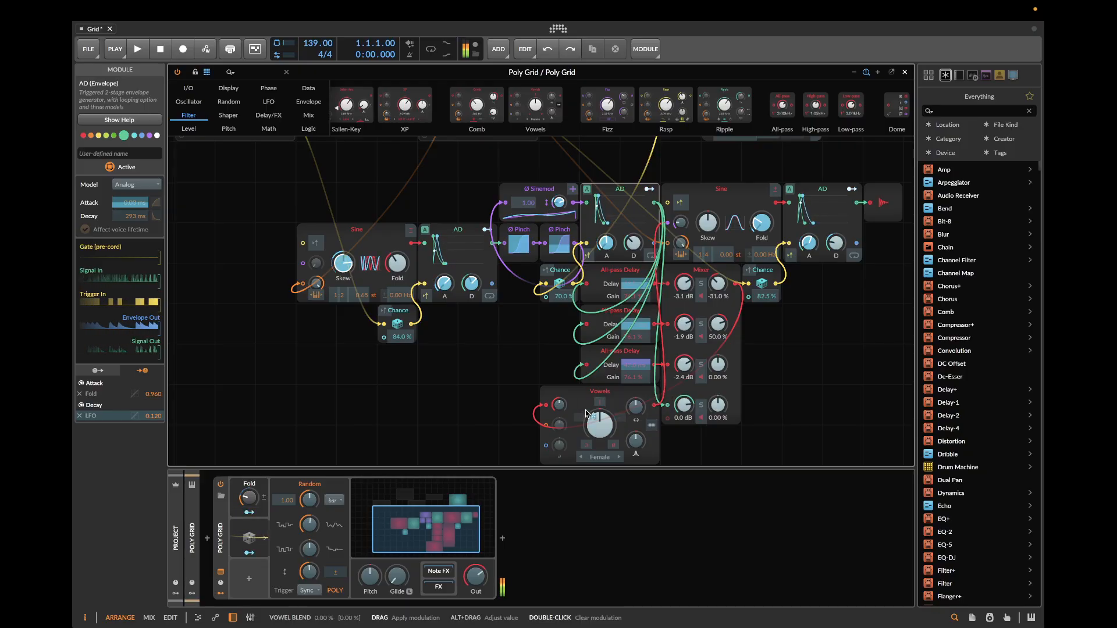
{"action": "key", "text": "Delete"}
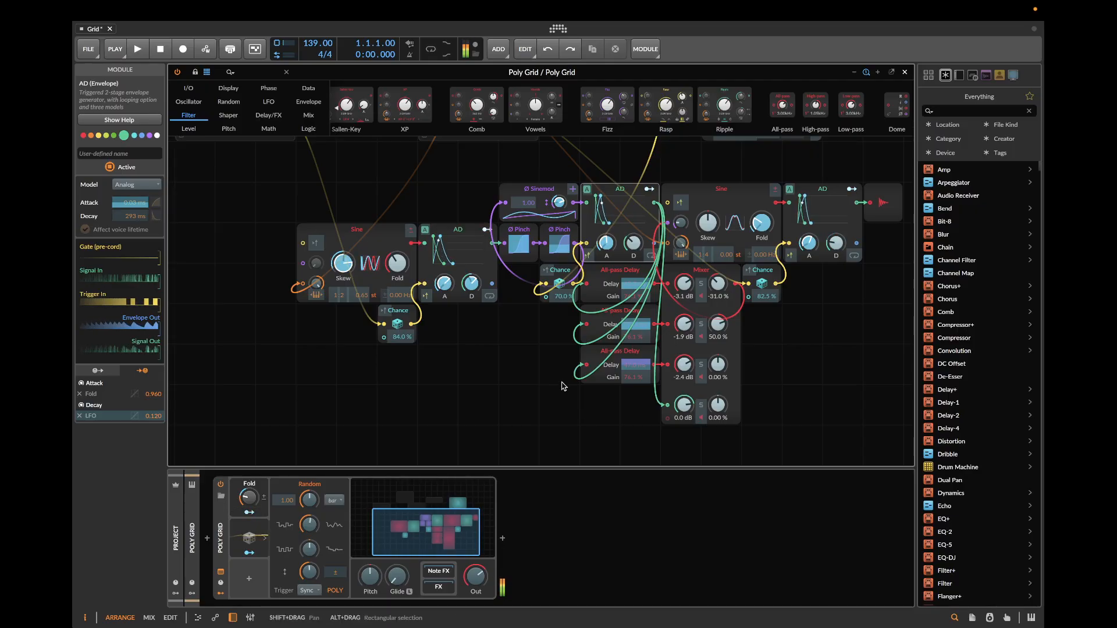
- Inspect the LFO module's modulation assignments, and leave the Fold macro's modulation mapping
{"action": "scroll", "coordinate": [563, 386], "scroll_direction": "up", "scroll_amount": 5}
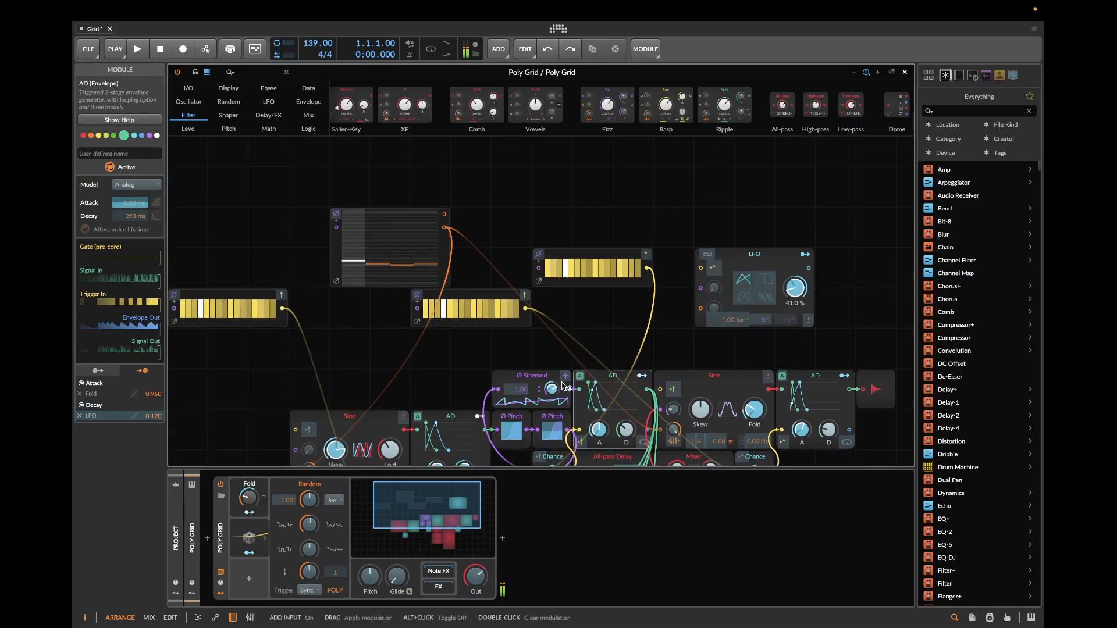
{"action": "scroll", "coordinate": [563, 386], "scroll_direction": "down", "scroll_amount": 2}
{"action": "scroll", "coordinate": [563, 385], "scroll_direction": "up", "scroll_amount": 5}
{"action": "scroll", "coordinate": [563, 386], "scroll_direction": "right", "scroll_amount": 4}
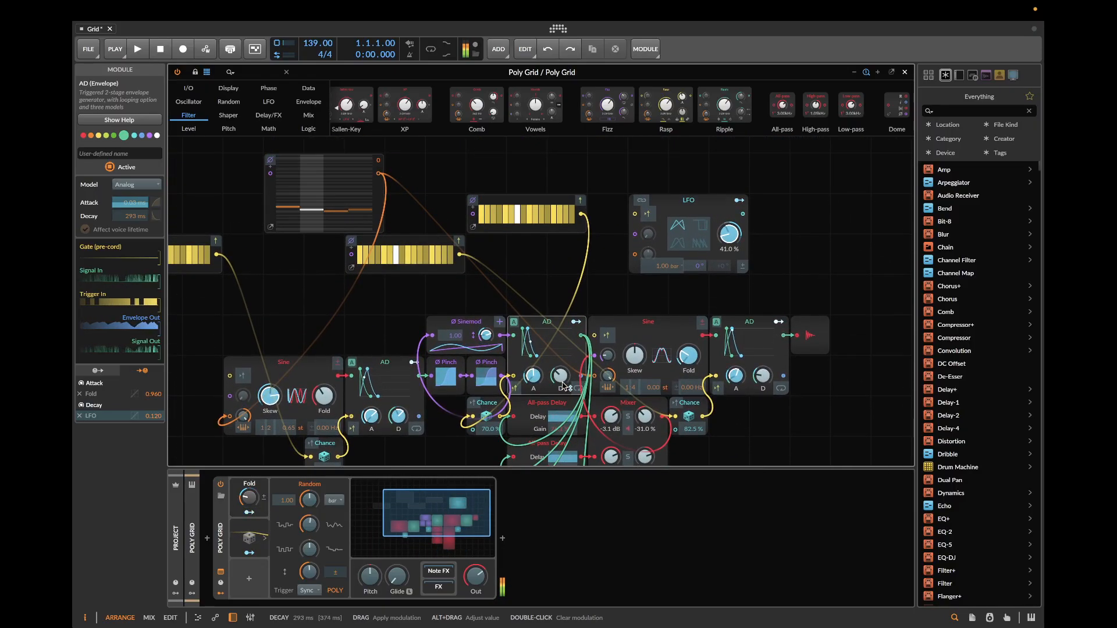
{"action": "left_click", "coordinate": [688, 202]}
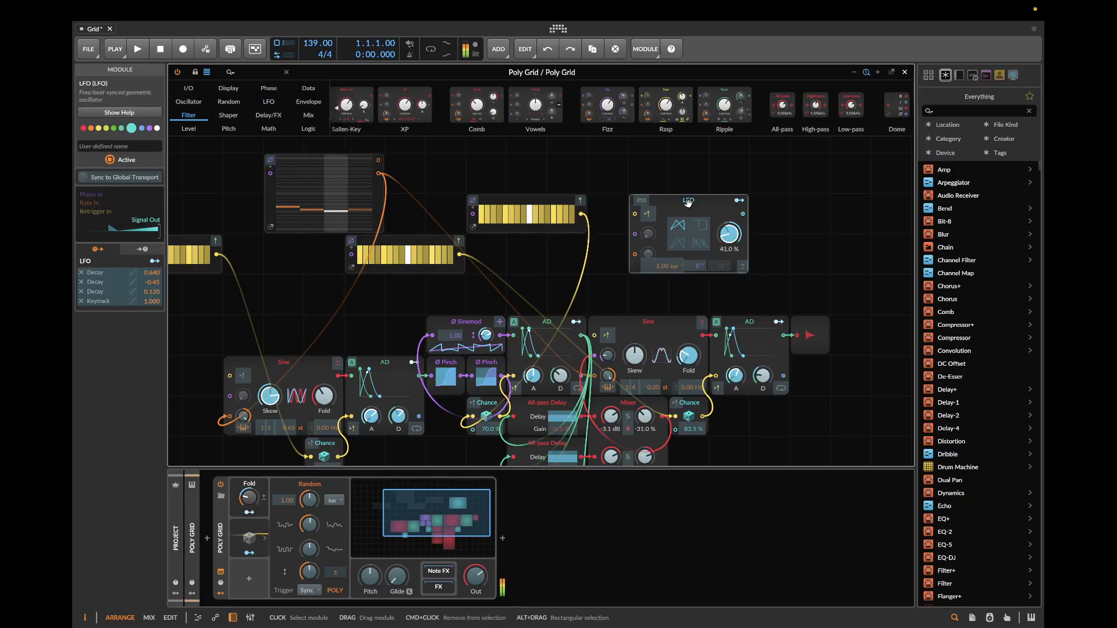
{"action": "left_click", "coordinate": [692, 178]}
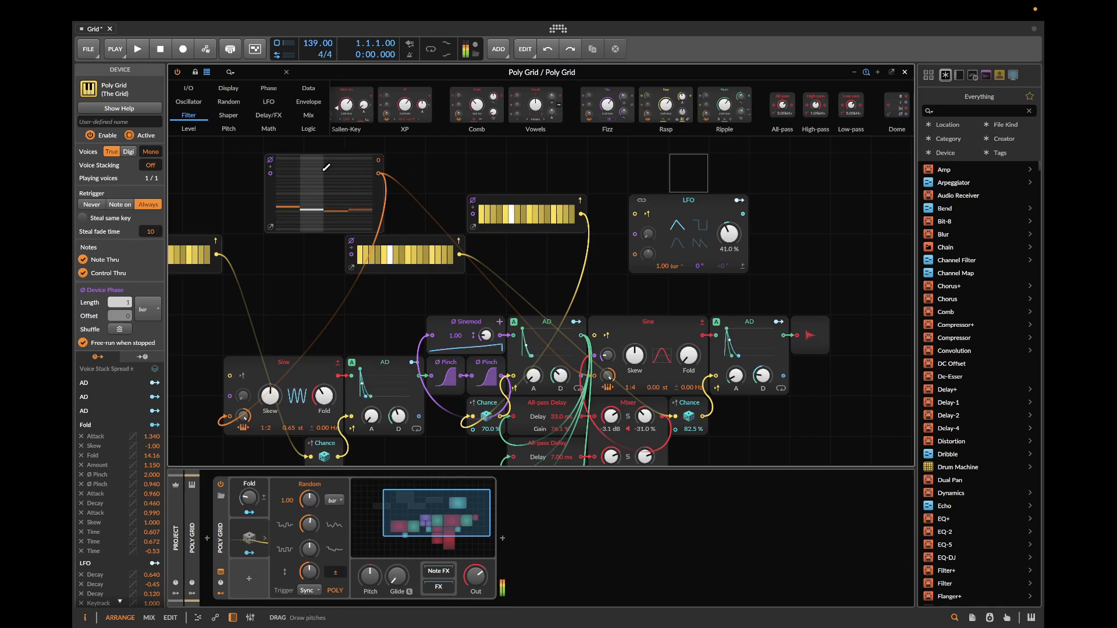
{"action": "scroll", "coordinate": [231, 361], "scroll_direction": "down", "scroll_amount": 3}
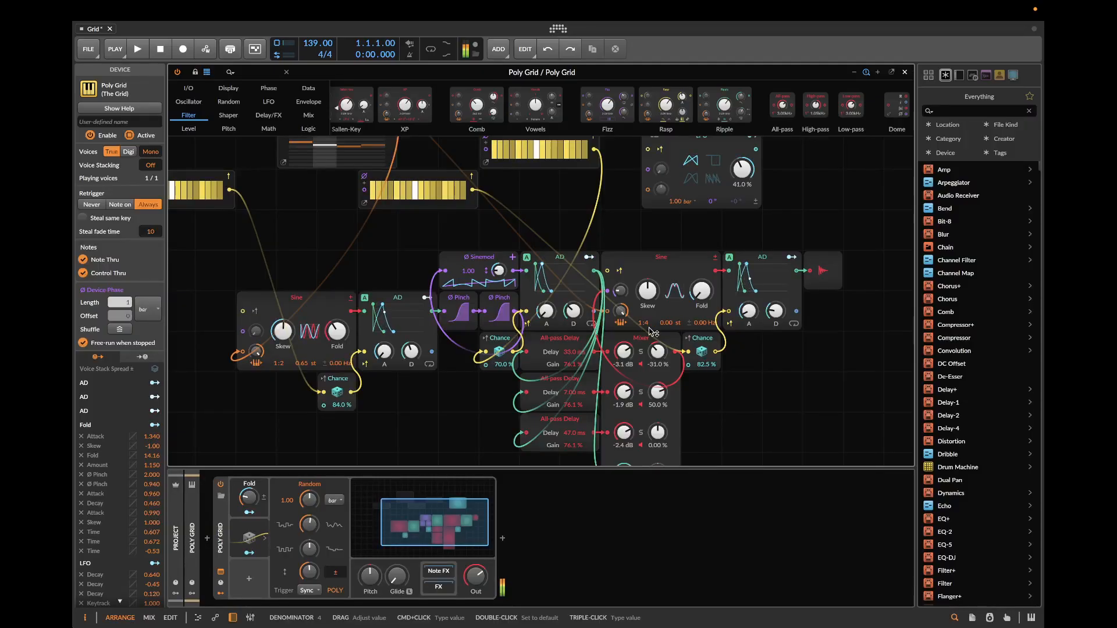
- Move the middle voice's Gates sequencer down beneath the first AD envelope, close to the 70% Chance module
{"action": "scroll", "coordinate": [581, 174], "scroll_direction": "up", "scroll_amount": 1}
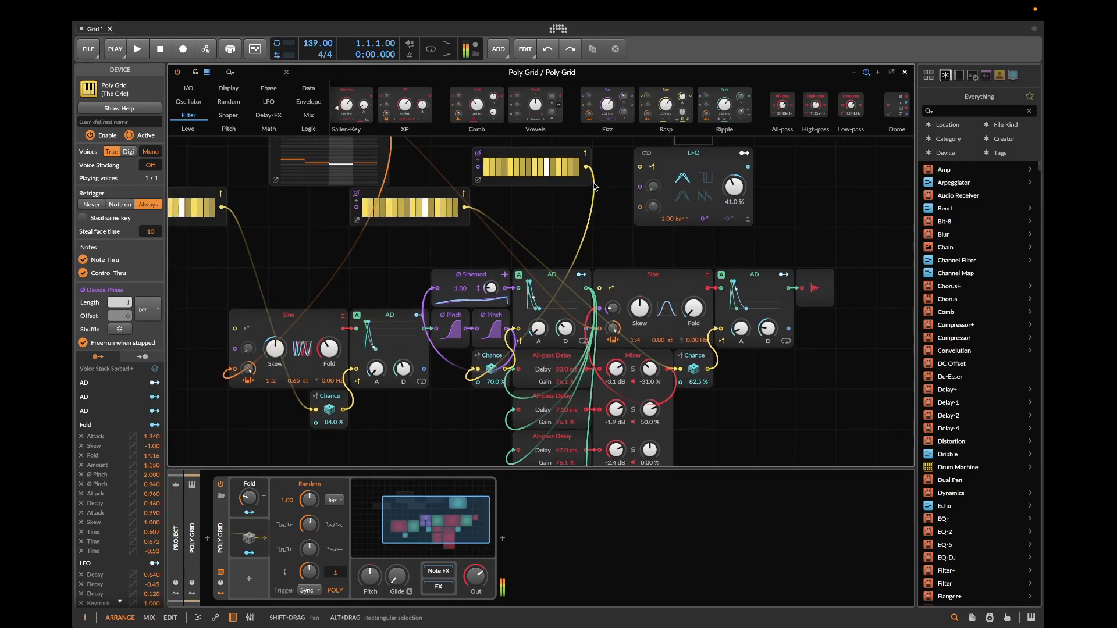
{"action": "left_click", "coordinate": [540, 155]}
{"action": "left_click_drag", "start_coordinate": [539, 154], "coordinate": [459, 398]}
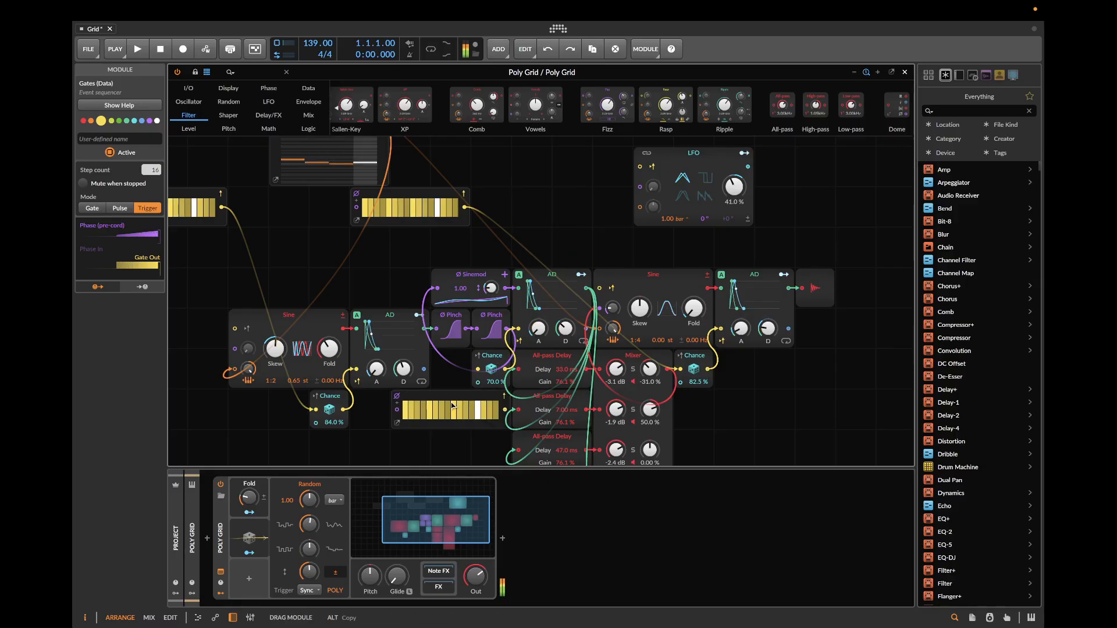
- Set the Mixer levels of channels 1 and 2 to -3.5 dB and -5.3 dB, and solo channel 3
{"action": "left_click_drag", "start_coordinate": [616, 409], "coordinate": [616, 419]}
{"action": "left_click_drag", "start_coordinate": [615, 373], "coordinate": [615, 374]}
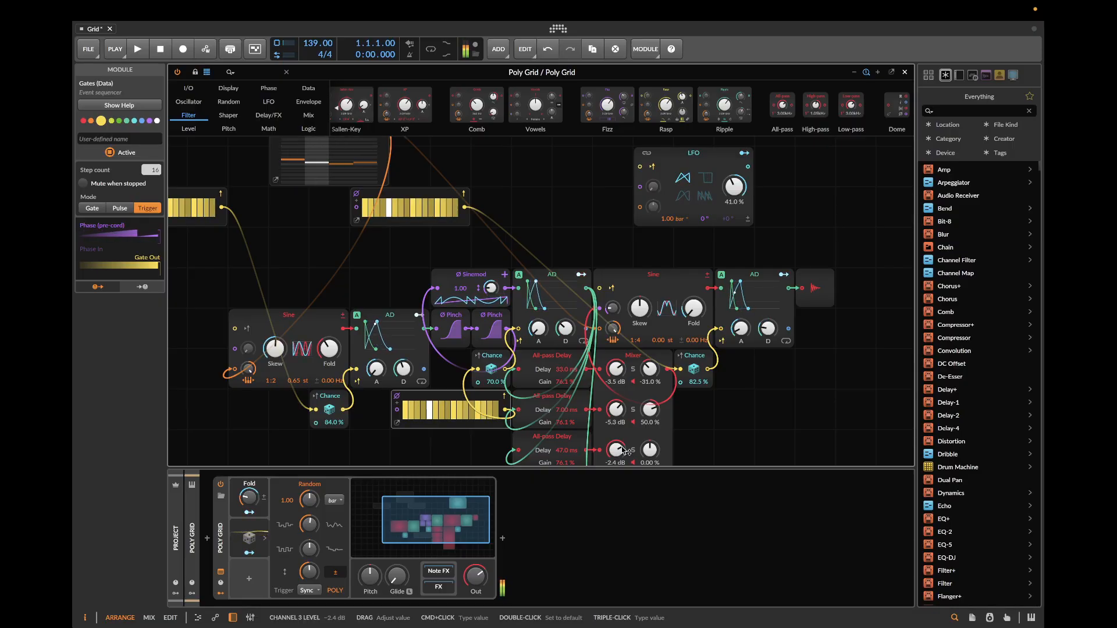
{"action": "scroll", "coordinate": [622, 450], "scroll_direction": "down", "scroll_amount": 1}
{"action": "scroll", "coordinate": [622, 449], "scroll_direction": "down", "scroll_amount": 1}
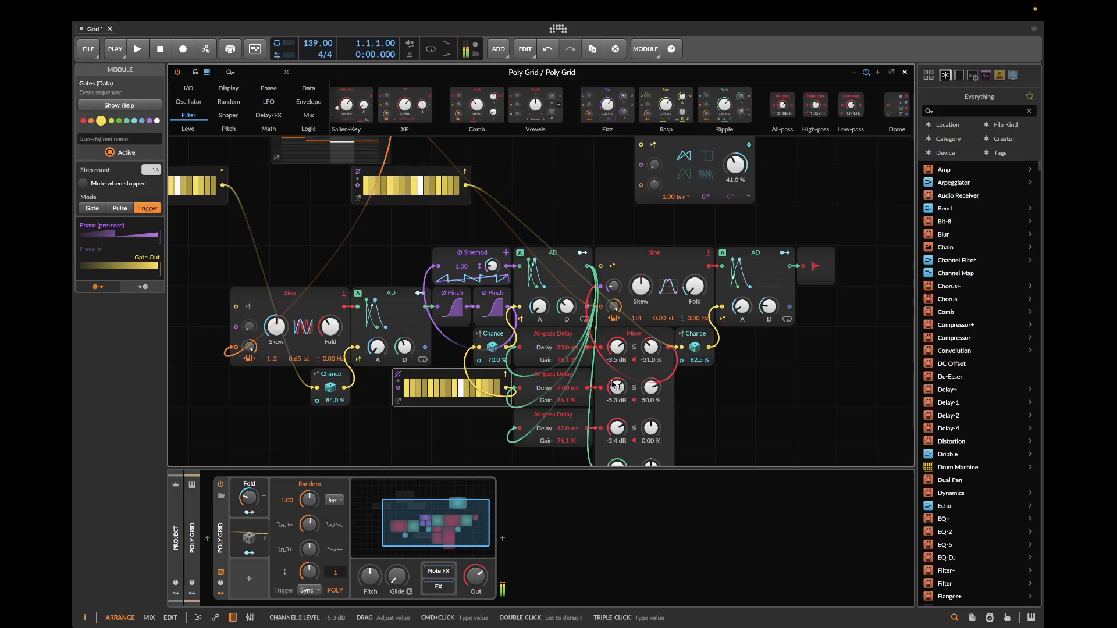
{"action": "left_click", "coordinate": [634, 428]}
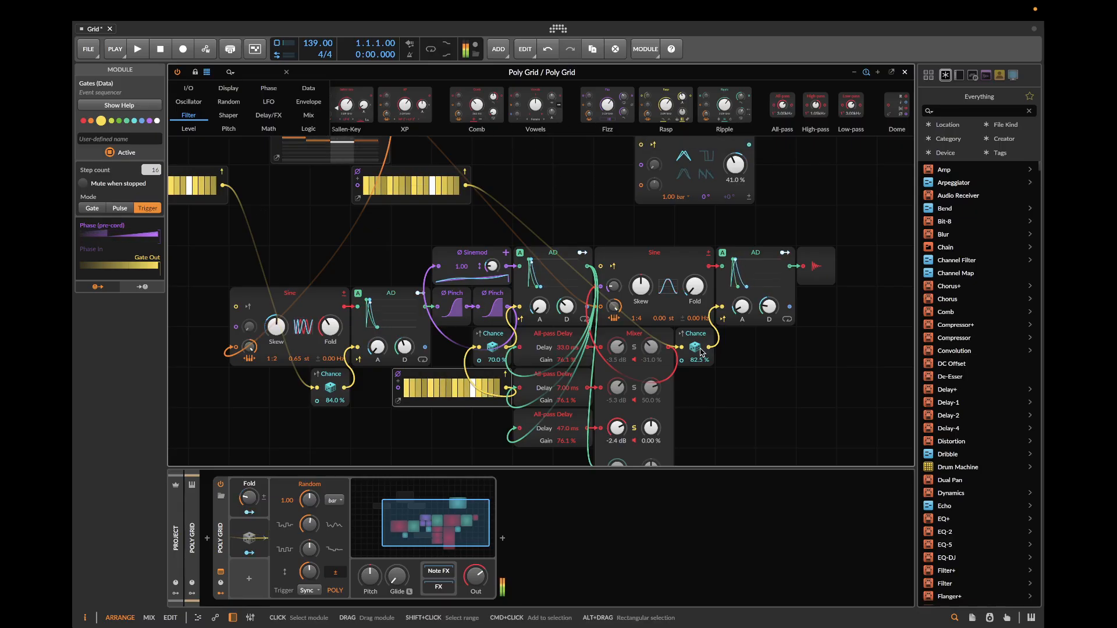
- Insert a Comb filter between the third All-pass Delay and Mixer channel 3, adjusting its feedback and setting cutoff to 523 Hz with negative polarity
{"action": "left_click_drag", "start_coordinate": [475, 107], "coordinate": [601, 437]}
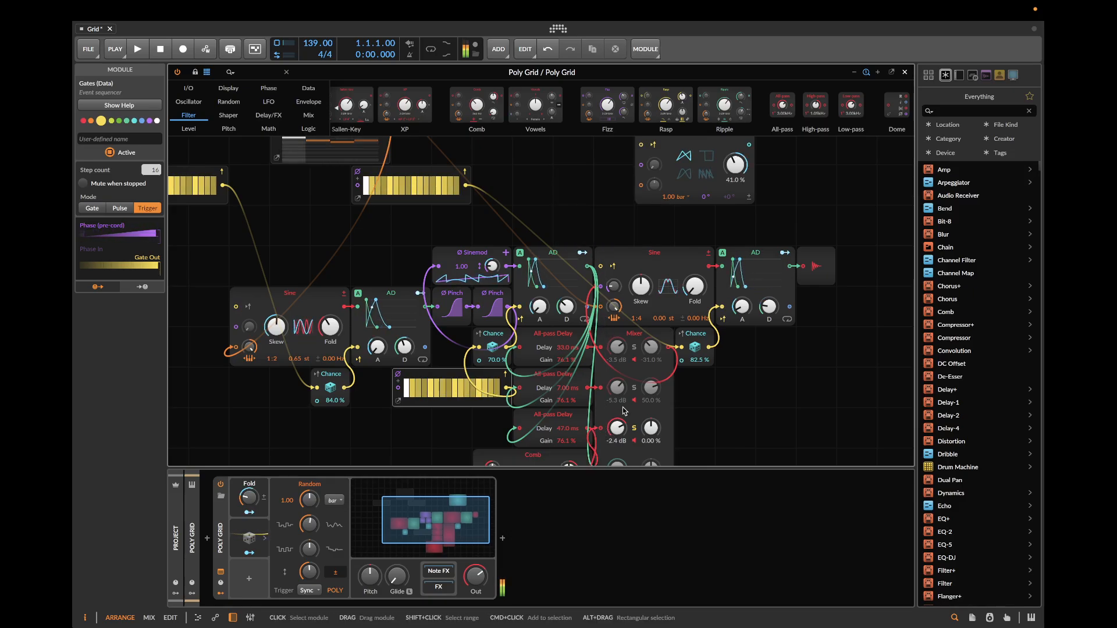
{"action": "scroll", "coordinate": [601, 436], "scroll_direction": "down", "scroll_amount": 3}
{"action": "left_click_drag", "start_coordinate": [541, 397], "coordinate": [541, 421]}
{"action": "left_click_drag", "start_coordinate": [577, 378], "coordinate": [577, 360]}
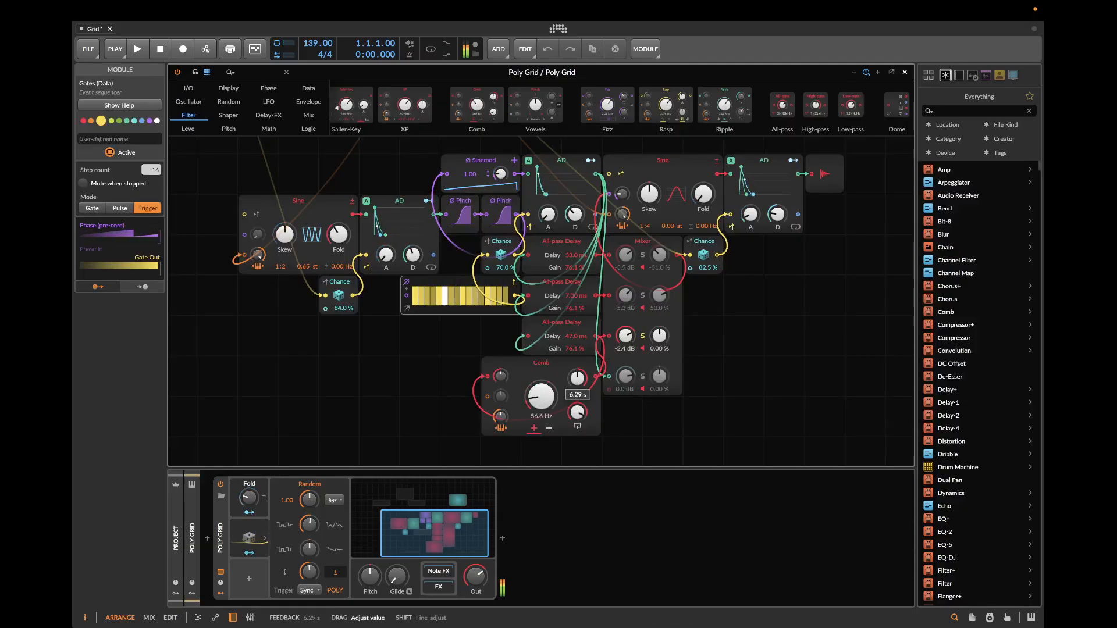
{"action": "left_click_drag", "start_coordinate": [541, 397], "coordinate": [541, 395]}
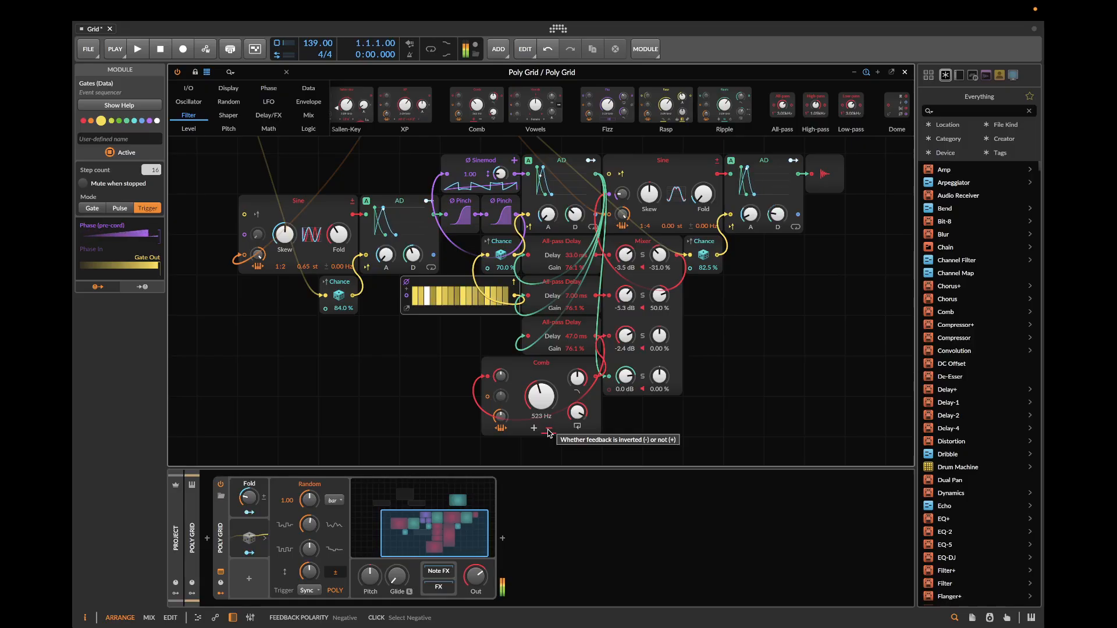
- Connect the pitch sequencer's output to the Comb filter's cutoff modulation input, with a modulation amount of 66.00 st
{"action": "scroll", "coordinate": [477, 291], "scroll_direction": "up", "scroll_amount": 4}
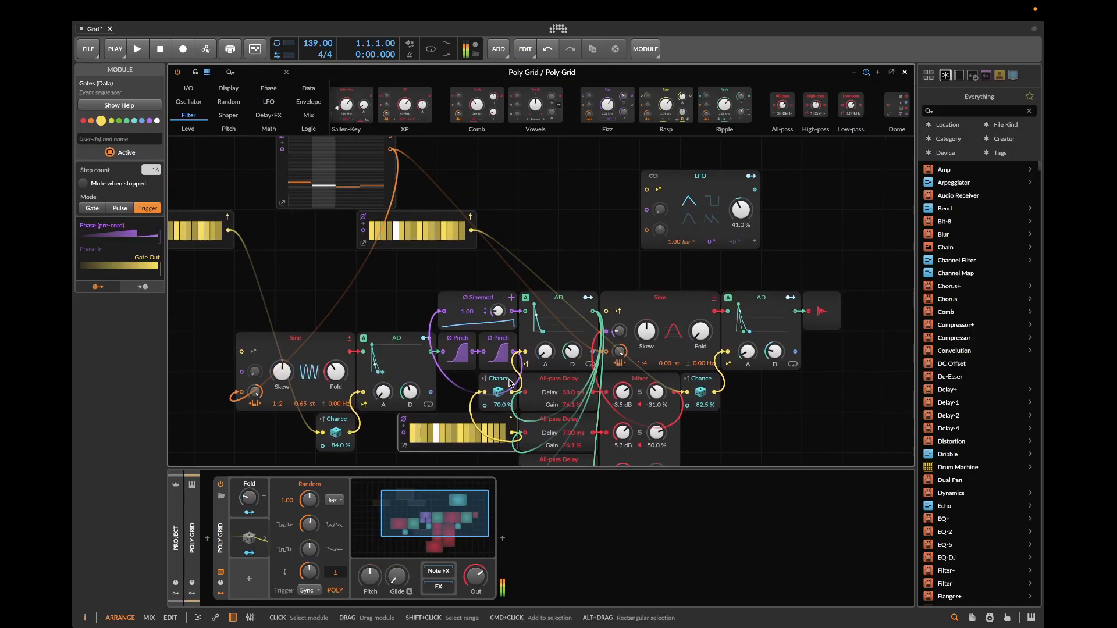
{"action": "left_click_drag", "start_coordinate": [392, 149], "coordinate": [501, 400]}
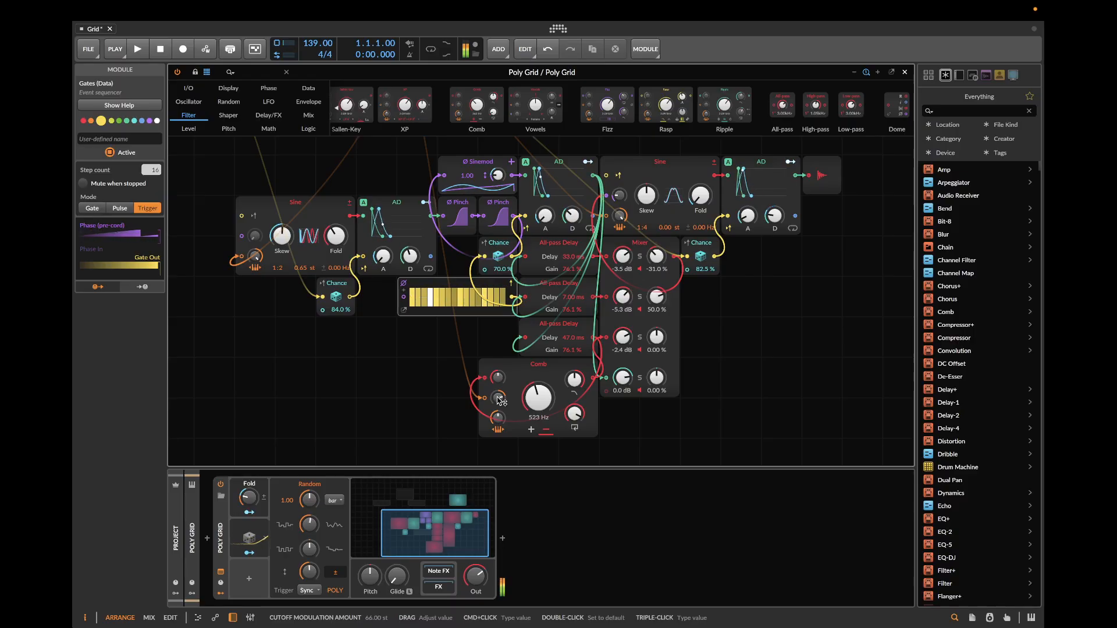
- Place the 47 ms All-pass Delay directly before the Comb, and shift the Mixer, last Sine, AD, Chance and output to the right
{"action": "scroll", "coordinate": [504, 395], "scroll_direction": "up", "scroll_amount": 5}
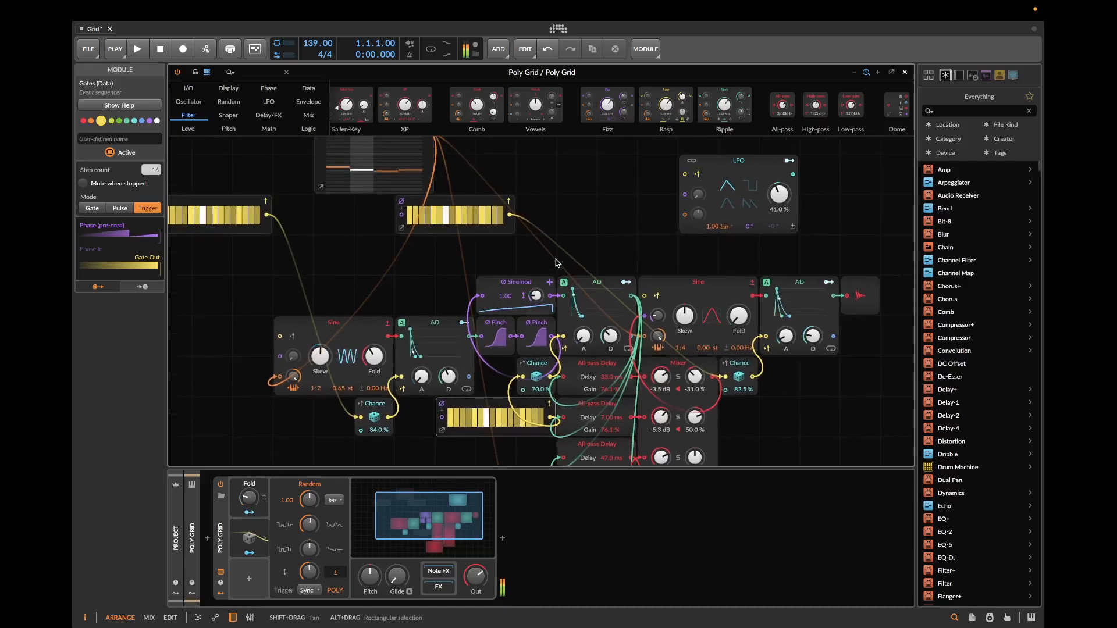
{"action": "scroll", "coordinate": [554, 244], "scroll_direction": "down", "scroll_amount": 2}
{"action": "left_click", "coordinate": [568, 334]}
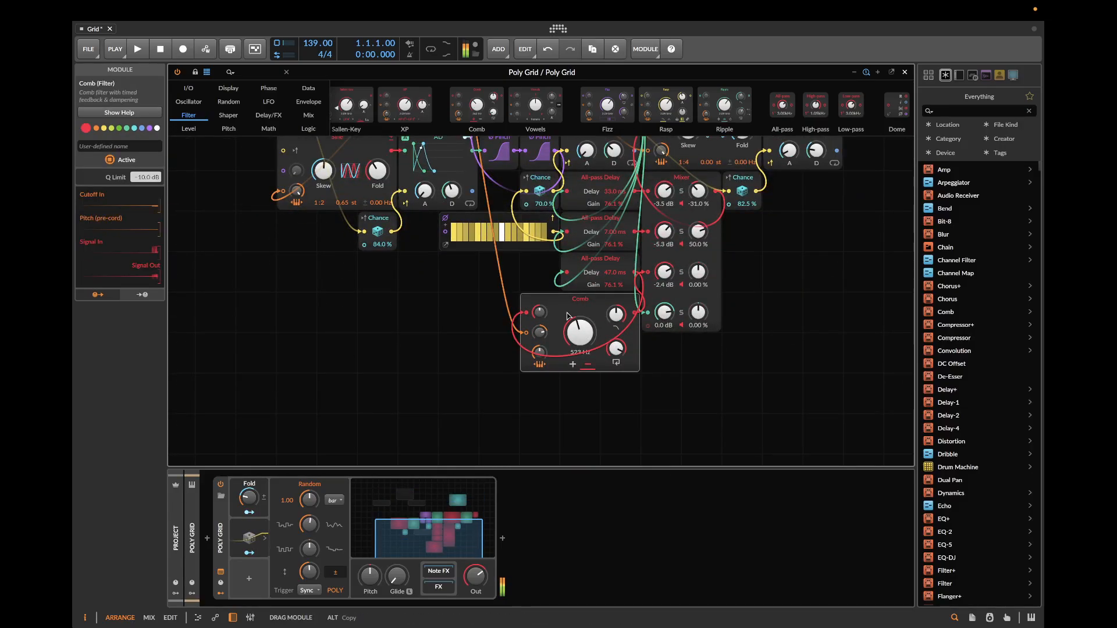
{"action": "left_click_drag", "start_coordinate": [567, 335], "coordinate": [608, 334]}
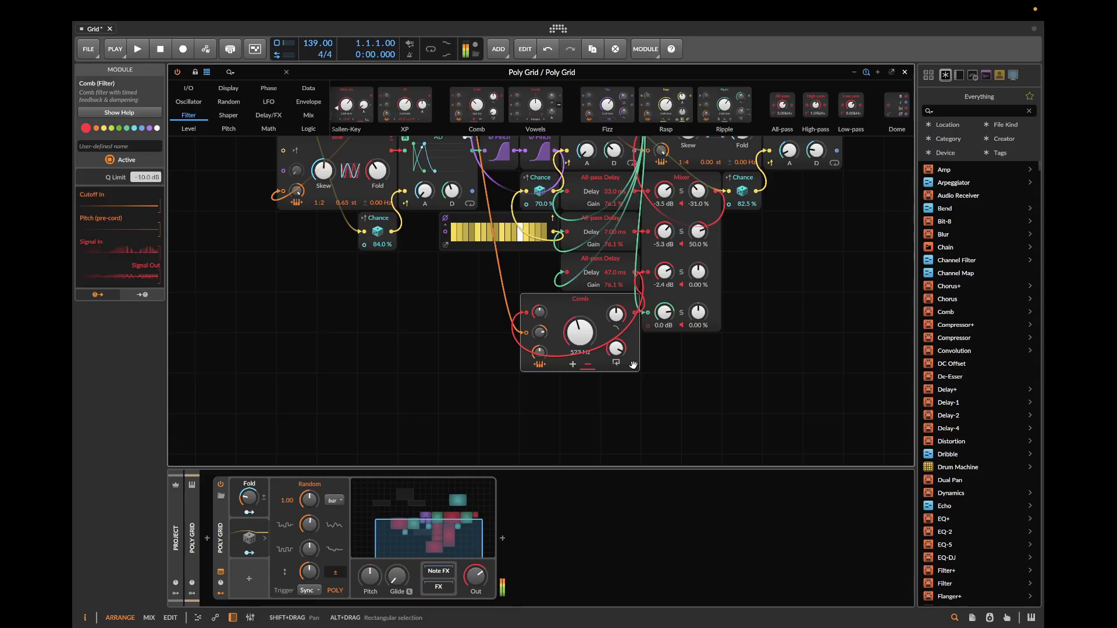
{"action": "left_click_drag", "start_coordinate": [620, 268], "coordinate": [497, 304]}
{"action": "scroll", "coordinate": [589, 140], "scroll_direction": "up", "scroll_amount": 2}
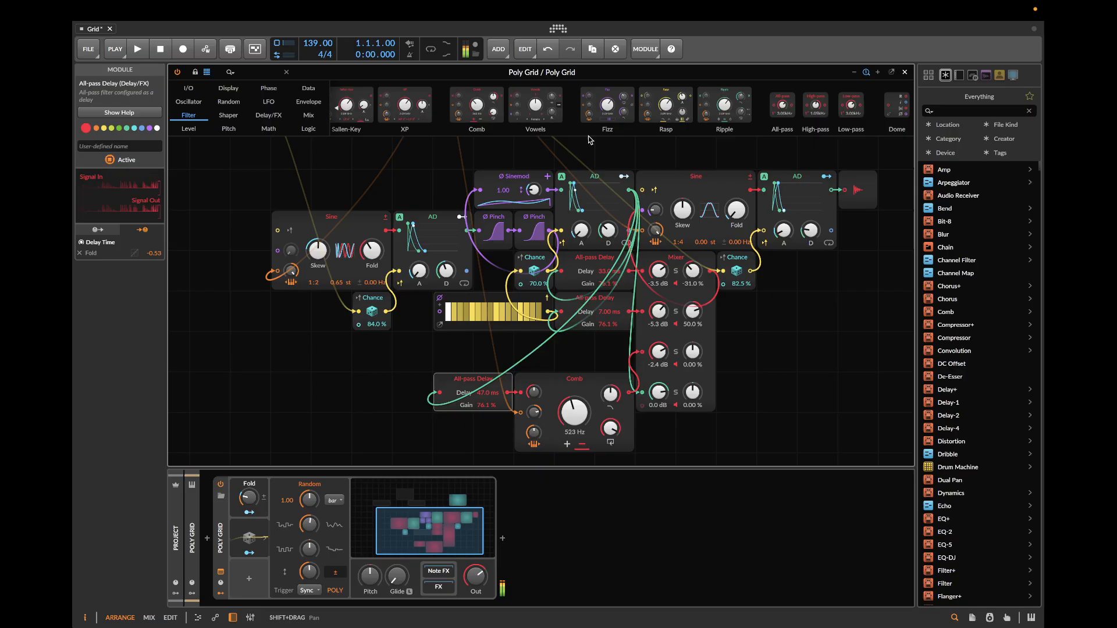
{"action": "left_click_drag", "start_coordinate": [706, 441], "coordinate": [884, 158]}
{"action": "left_click_drag", "start_coordinate": [678, 184], "coordinate": [797, 180]}
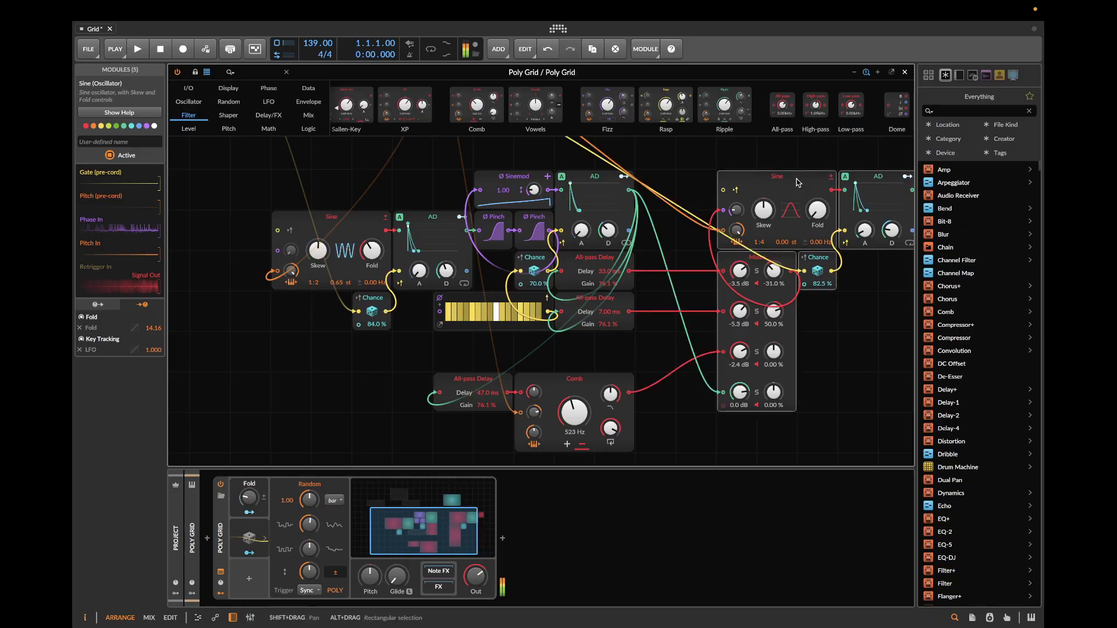
- Stack the last voice's Gates sequencer beneath the middle one, and move the 47 ms All-pass Delay and Comb down one row
{"action": "scroll", "coordinate": [637, 169], "scroll_direction": "up", "scroll_amount": 5}
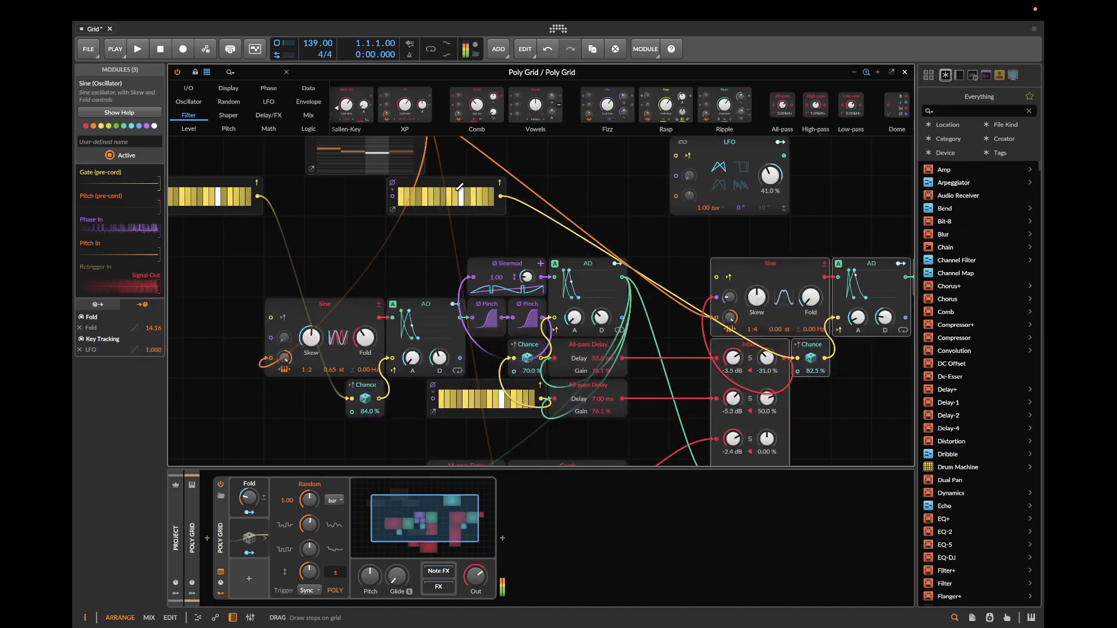
{"action": "left_click_drag", "start_coordinate": [462, 205], "coordinate": [502, 445]}
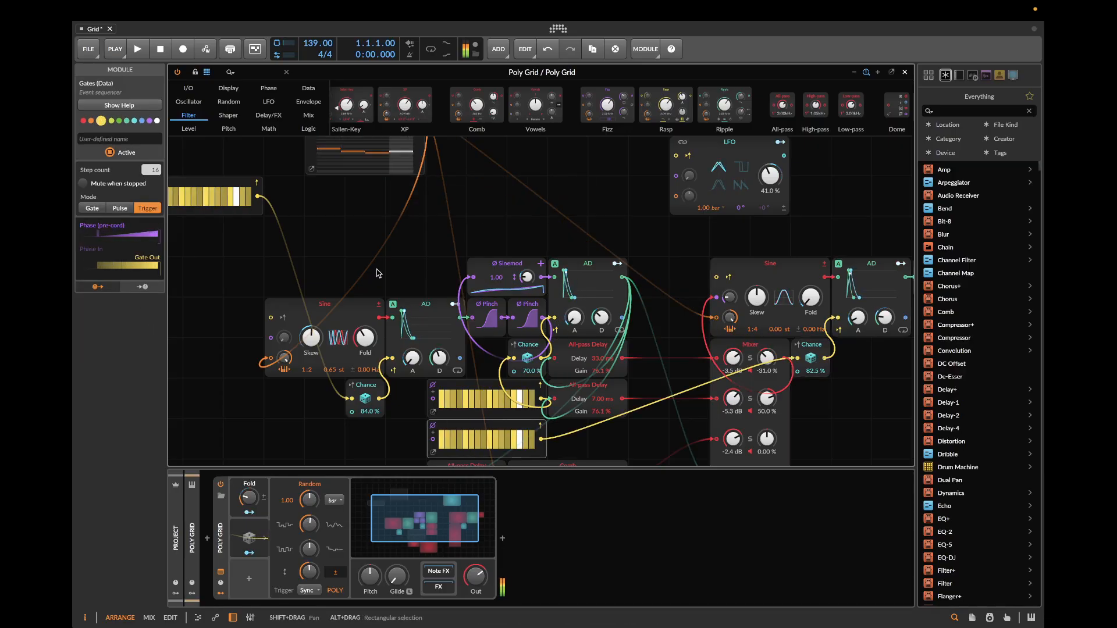
{"action": "scroll", "coordinate": [379, 274], "scroll_direction": "down", "scroll_amount": 5}
{"action": "left_click_drag", "start_coordinate": [383, 386], "coordinate": [638, 462]}
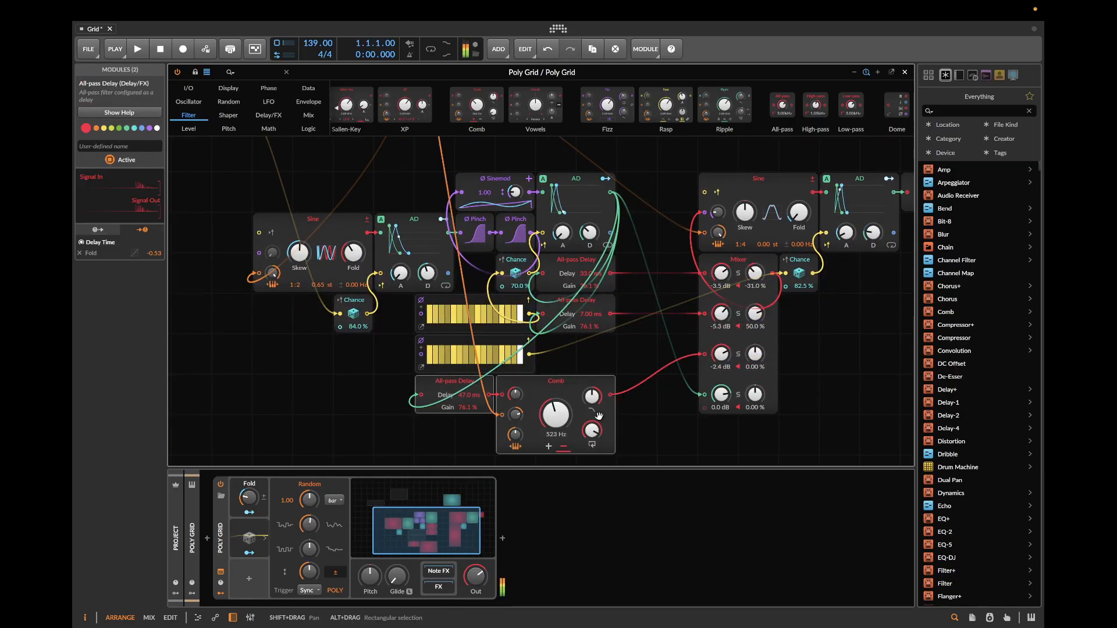
{"action": "left_click_drag", "start_coordinate": [560, 381], "coordinate": [558, 422]}
- Move the first Gates sequencer beside the 84% Chance module, and shift the middle AD with its two All-pass Delays right
{"action": "scroll", "coordinate": [439, 353], "scroll_direction": "up", "scroll_amount": 5}
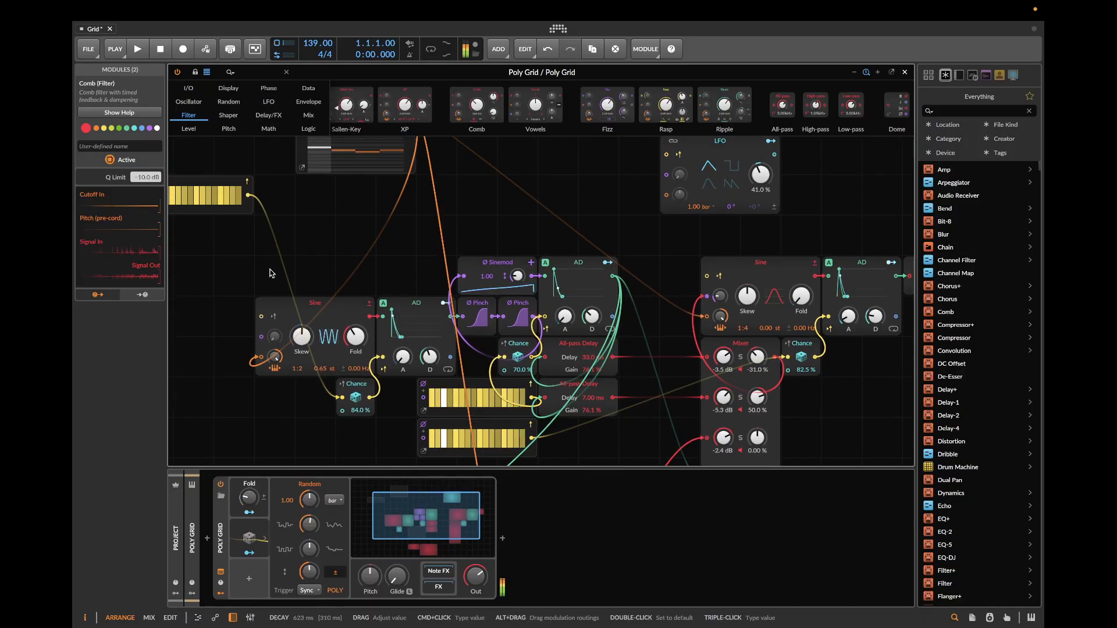
{"action": "left_click", "coordinate": [216, 183]}
{"action": "left_click_drag", "start_coordinate": [216, 183], "coordinate": [275, 400]}
{"action": "scroll", "coordinate": [379, 410], "scroll_direction": "down", "scroll_amount": 4}
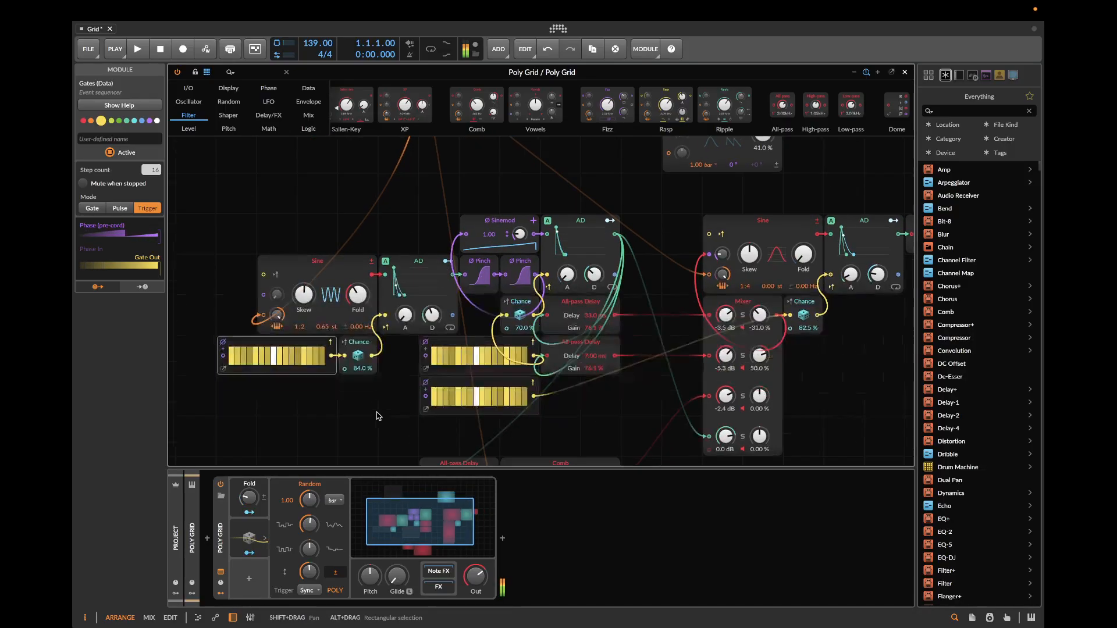
{"action": "left_click", "coordinate": [640, 380]}
{"action": "left_click_drag", "start_coordinate": [640, 381], "coordinate": [643, 203]}
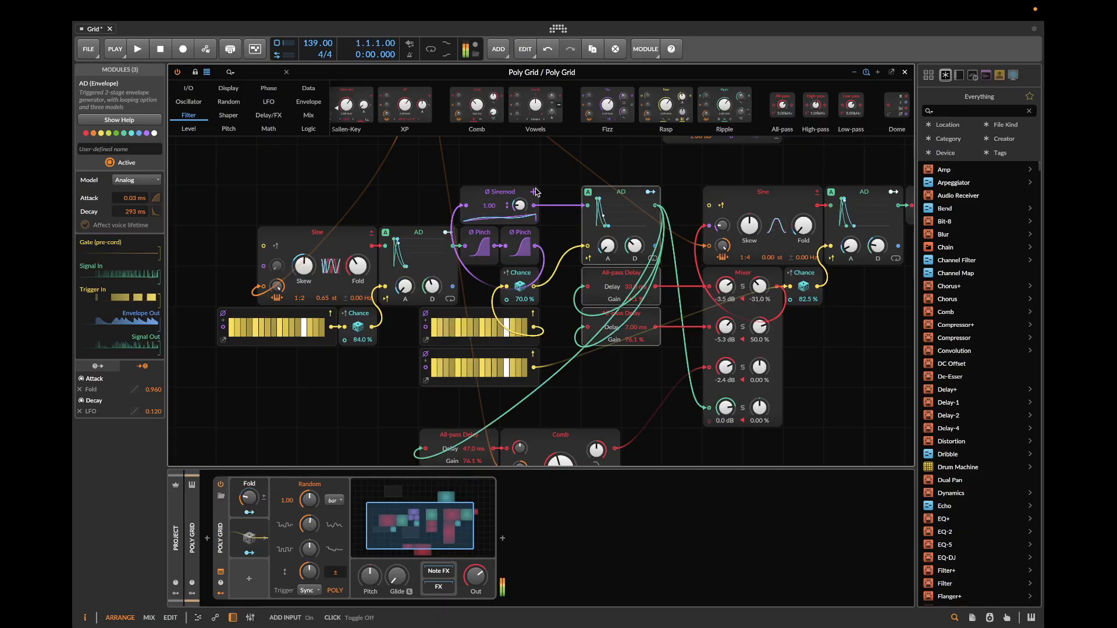
- Adjust the last AD's Decay, and set the LFO's modulation amount on that Decay to 0.330
{"action": "scroll", "coordinate": [720, 316], "scroll_direction": "up", "scroll_amount": 9}
{"action": "scroll", "coordinate": [720, 316], "scroll_direction": "down", "scroll_amount": 4}
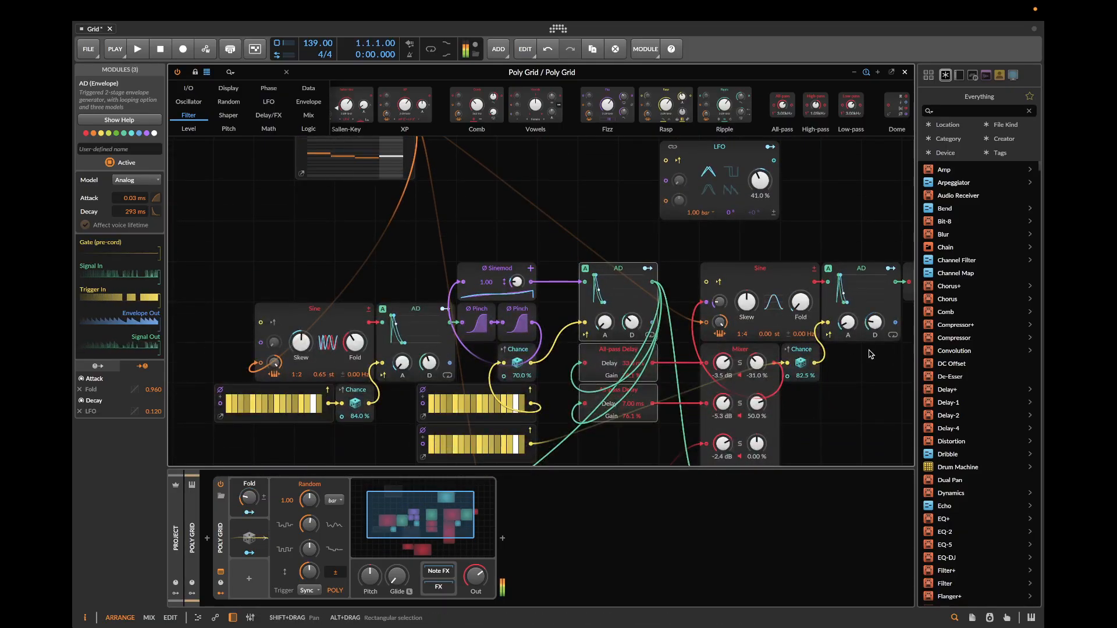
{"action": "left_click_drag", "start_coordinate": [875, 322], "coordinate": [874, 320]}
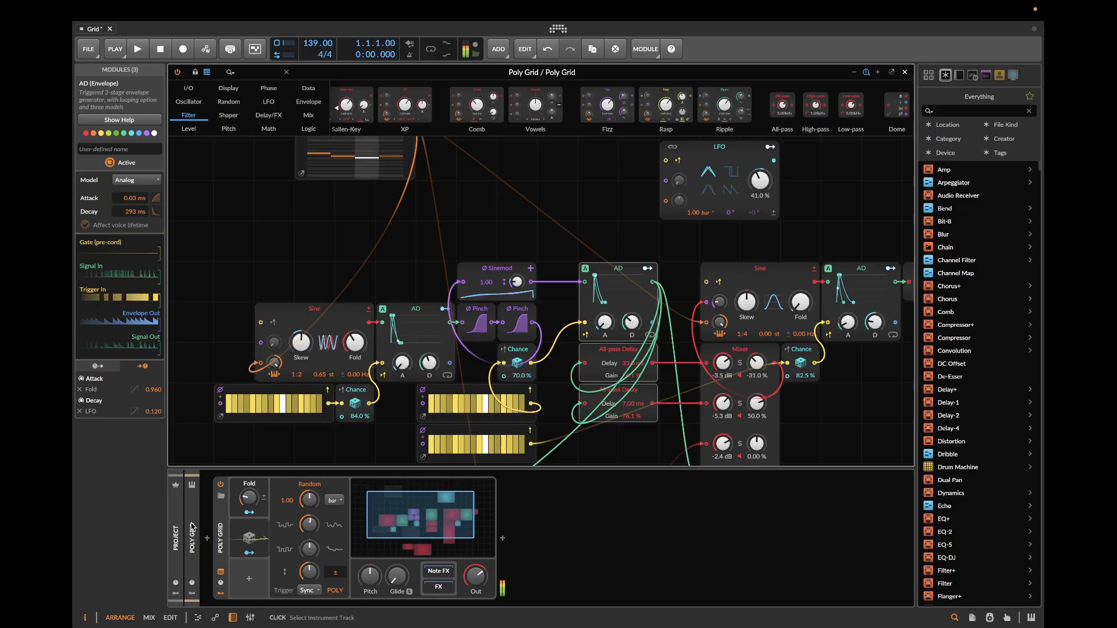
{"action": "mouse_move", "coordinate": [255, 516]}
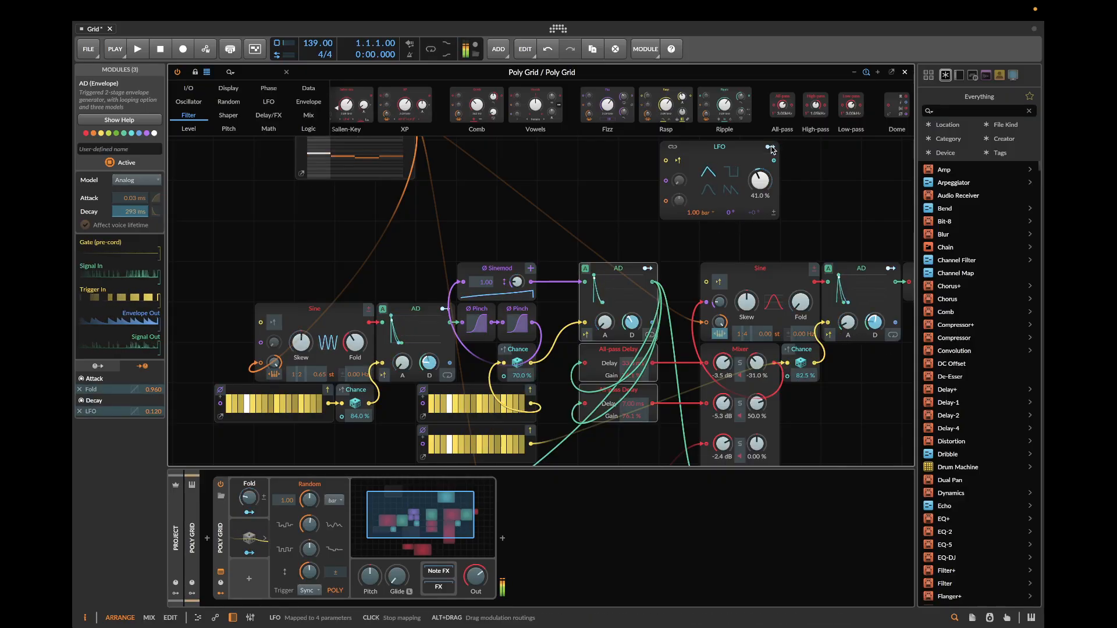
{"action": "left_click_drag", "start_coordinate": [771, 147], "coordinate": [878, 325]}
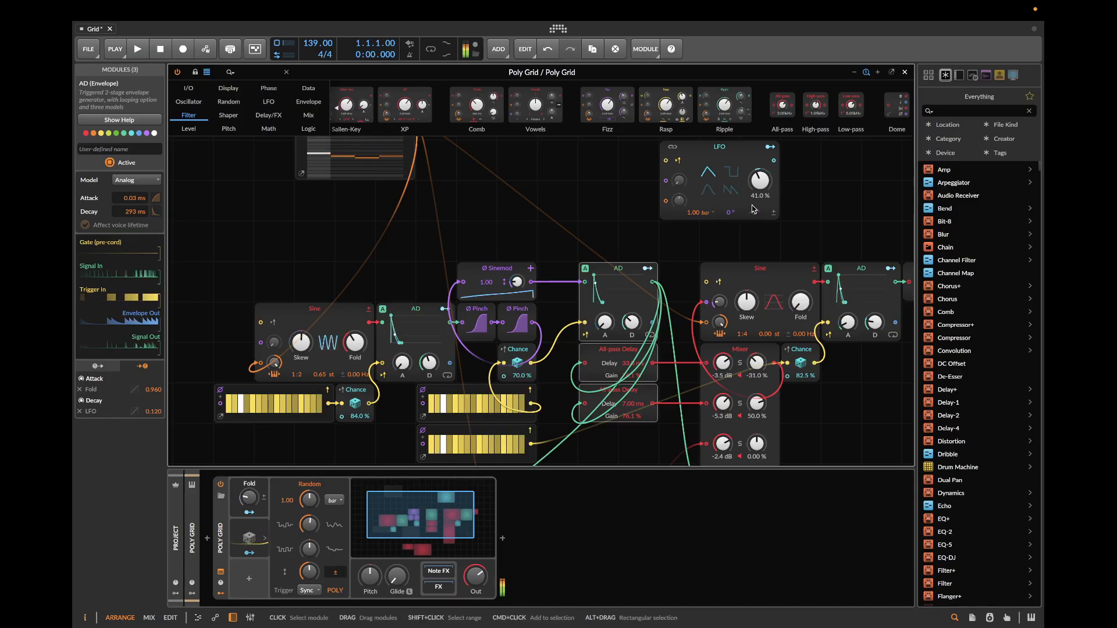
{"action": "left_click", "coordinate": [712, 213]}
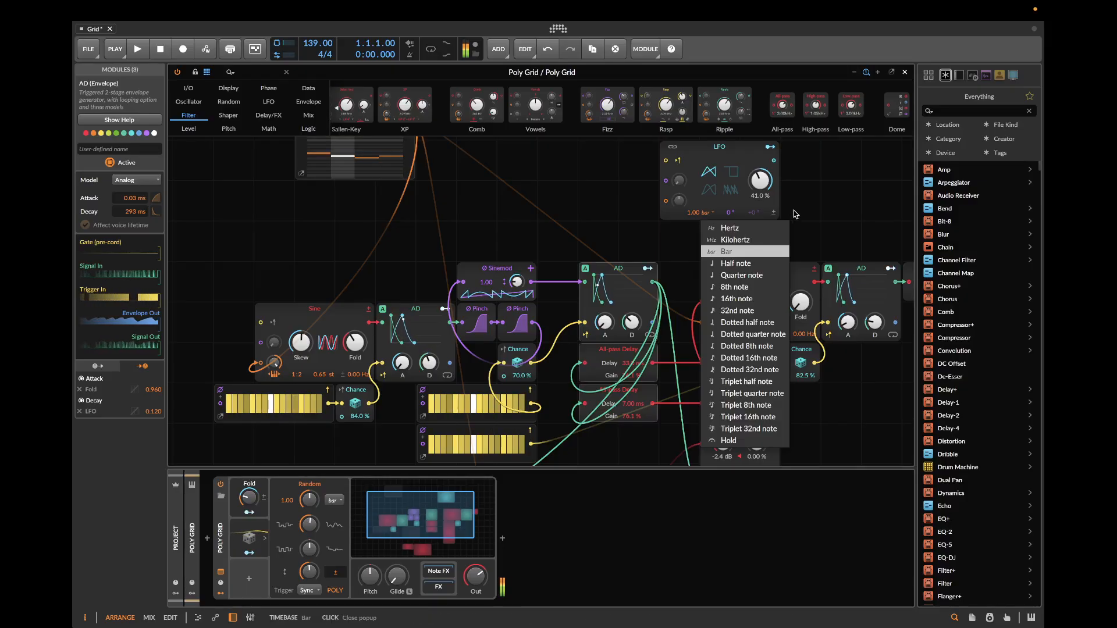
{"action": "left_click", "coordinate": [832, 212]}
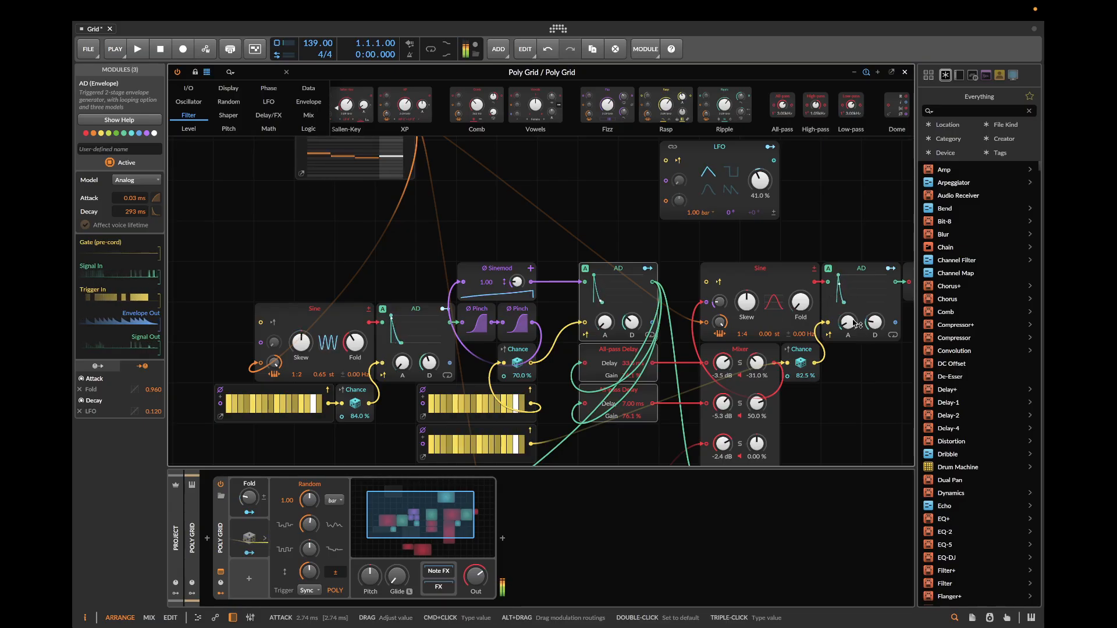
- Move the 33 ms and 7 ms All-pass Delays beneath the last Sine, together with the Mixer and 82.5% Chance beside them
{"action": "scroll", "coordinate": [621, 364], "scroll_direction": "down", "scroll_amount": 2}
{"action": "left_click", "coordinate": [641, 414]}
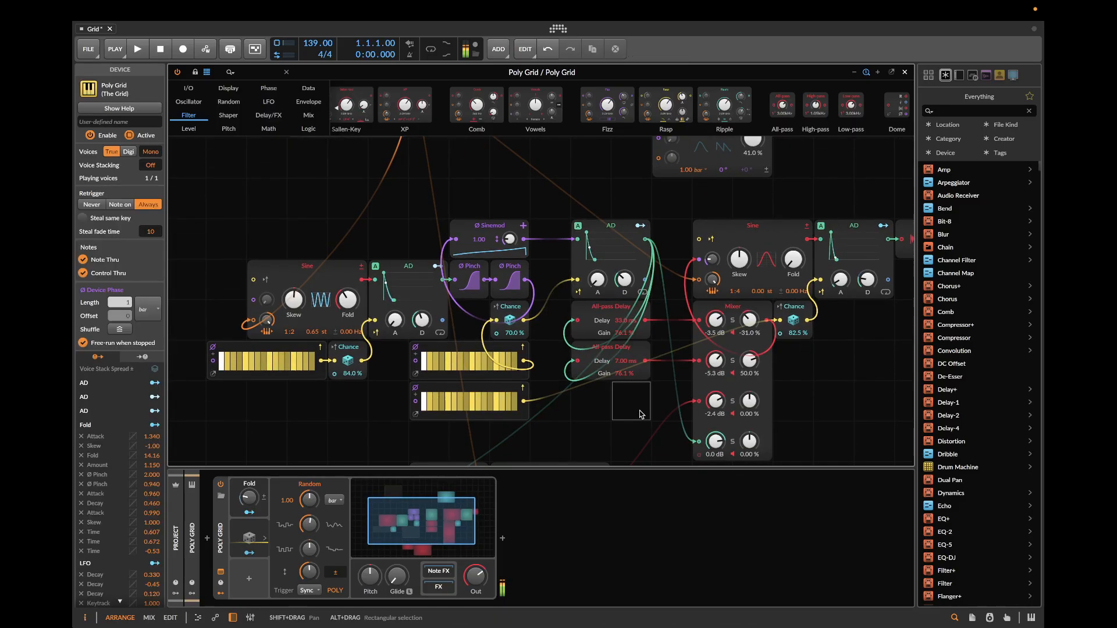
{"action": "scroll", "coordinate": [719, 359], "scroll_direction": "down", "scroll_amount": 5}
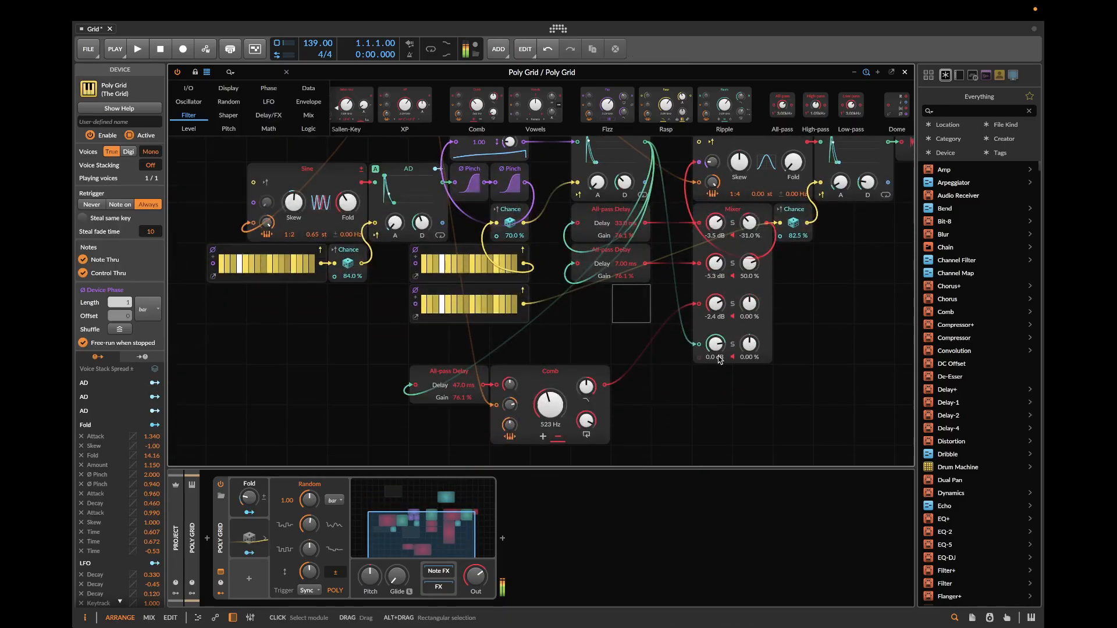
{"action": "scroll", "coordinate": [719, 359], "scroll_direction": "right", "scroll_amount": 5}
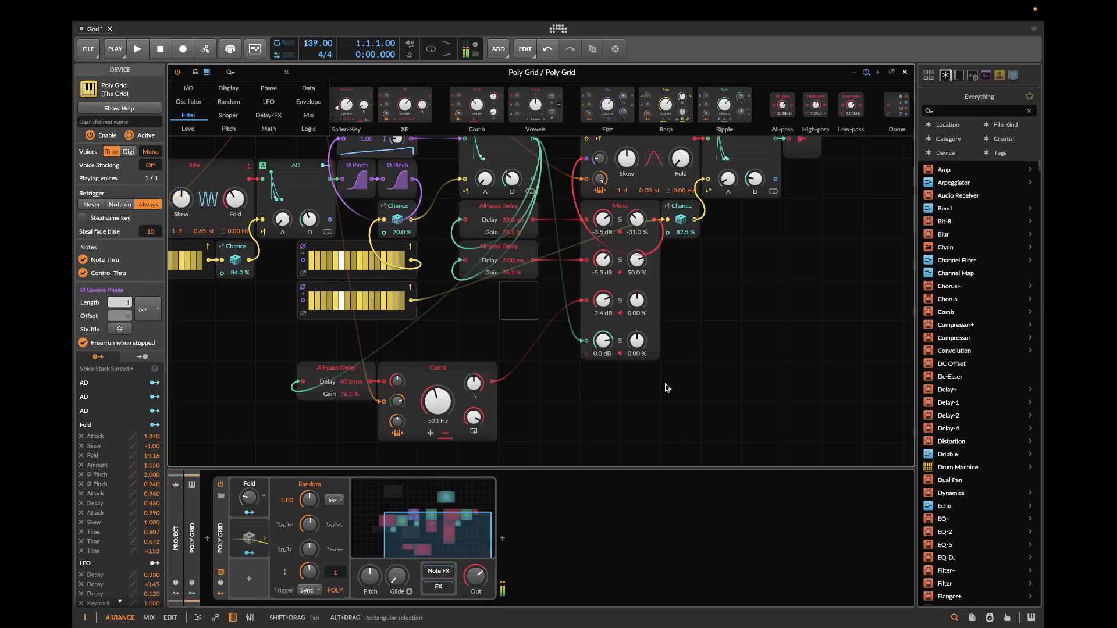
{"action": "scroll", "coordinate": [699, 382], "scroll_direction": "right", "scroll_amount": 3}
{"action": "scroll", "coordinate": [704, 384], "scroll_direction": "up", "scroll_amount": 4}
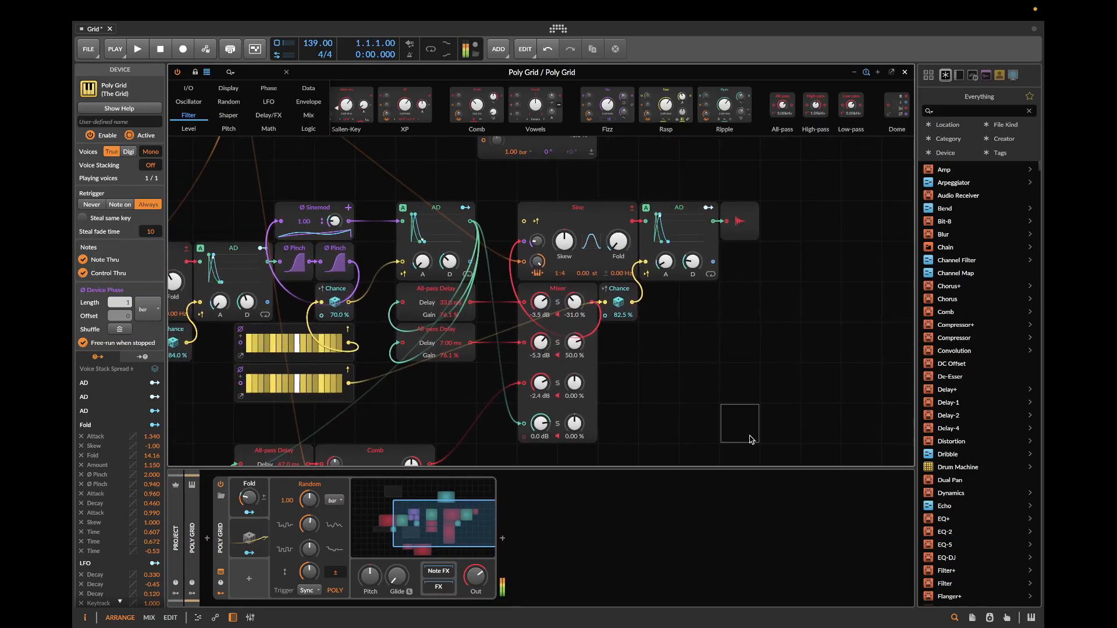
{"action": "left_click_drag", "start_coordinate": [750, 439], "coordinate": [526, 308]}
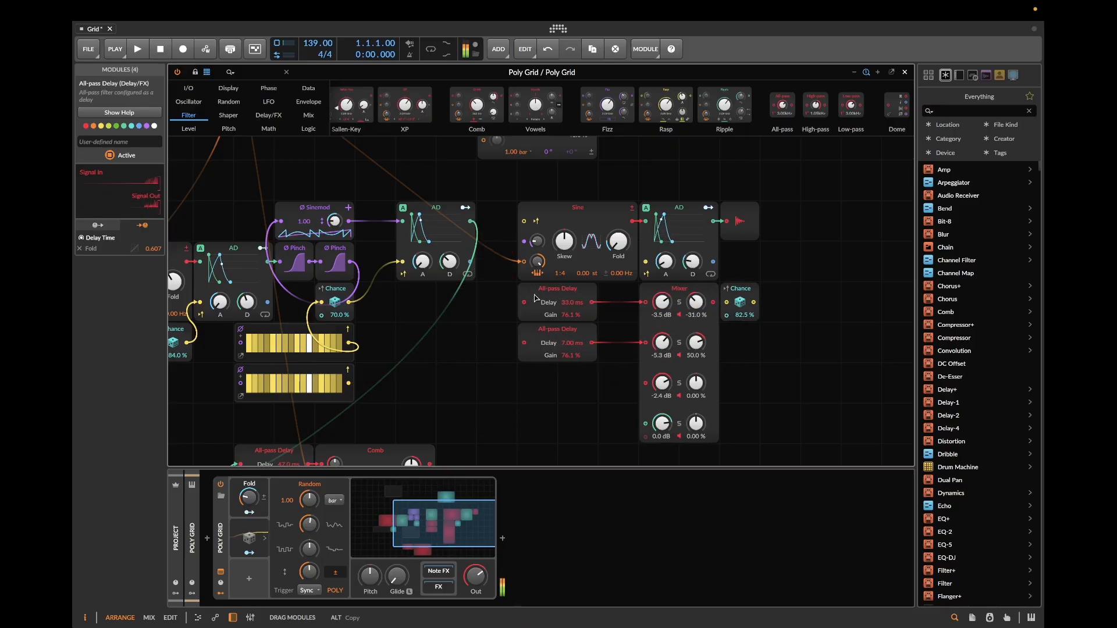
- Move the 47 ms All-pass Delay and Comb up so the Comb sits below the other delays, next to the Mixer
{"action": "scroll", "coordinate": [449, 349], "scroll_direction": "down", "scroll_amount": 4}
{"action": "scroll", "coordinate": [449, 349], "scroll_direction": "right", "scroll_amount": 1}
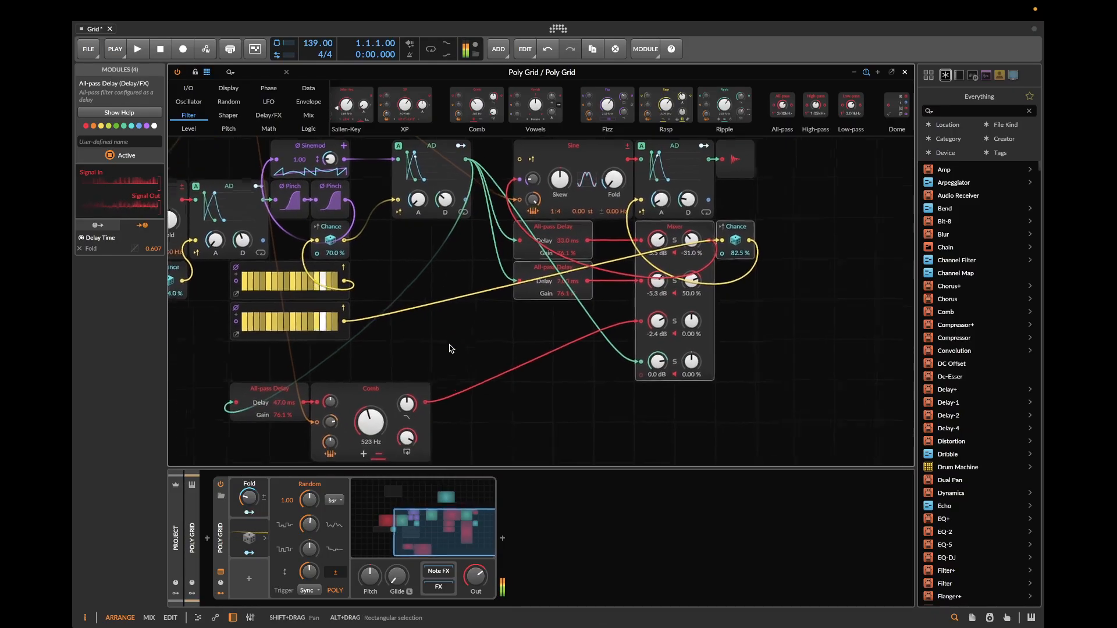
{"action": "left_click_drag", "start_coordinate": [243, 357], "coordinate": [525, 327]}
{"action": "left_click", "coordinate": [428, 399]}
{"action": "scroll", "coordinate": [417, 406], "scroll_direction": "up", "scroll_amount": 10}
{"action": "scroll", "coordinate": [416, 406], "scroll_direction": "left", "scroll_amount": 15}
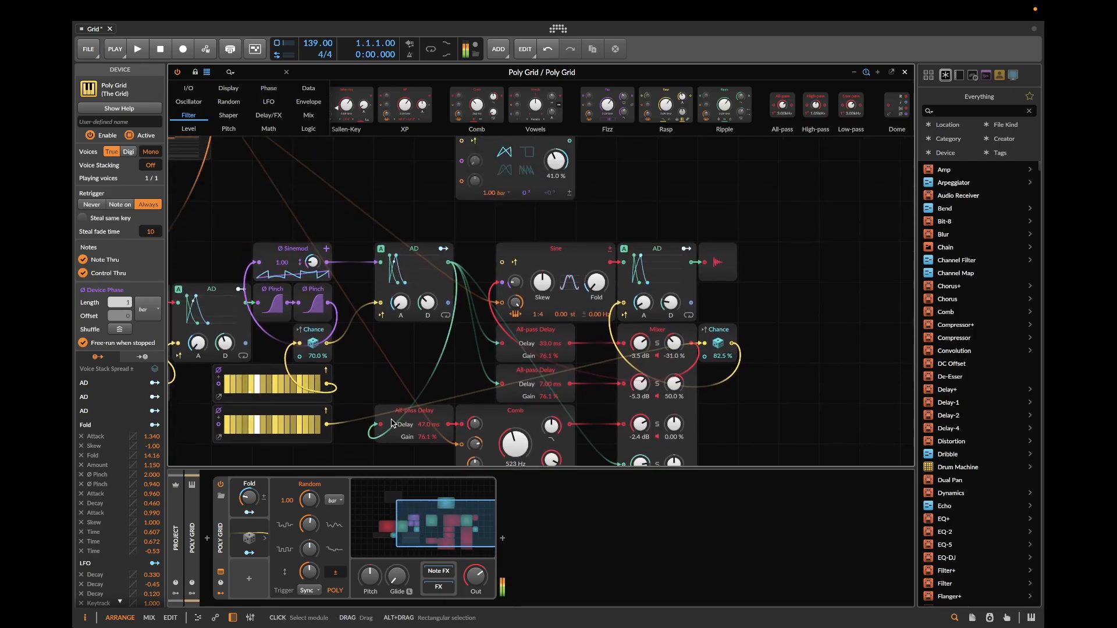
{"action": "scroll", "coordinate": [395, 423], "scroll_direction": "up", "scroll_amount": 1}
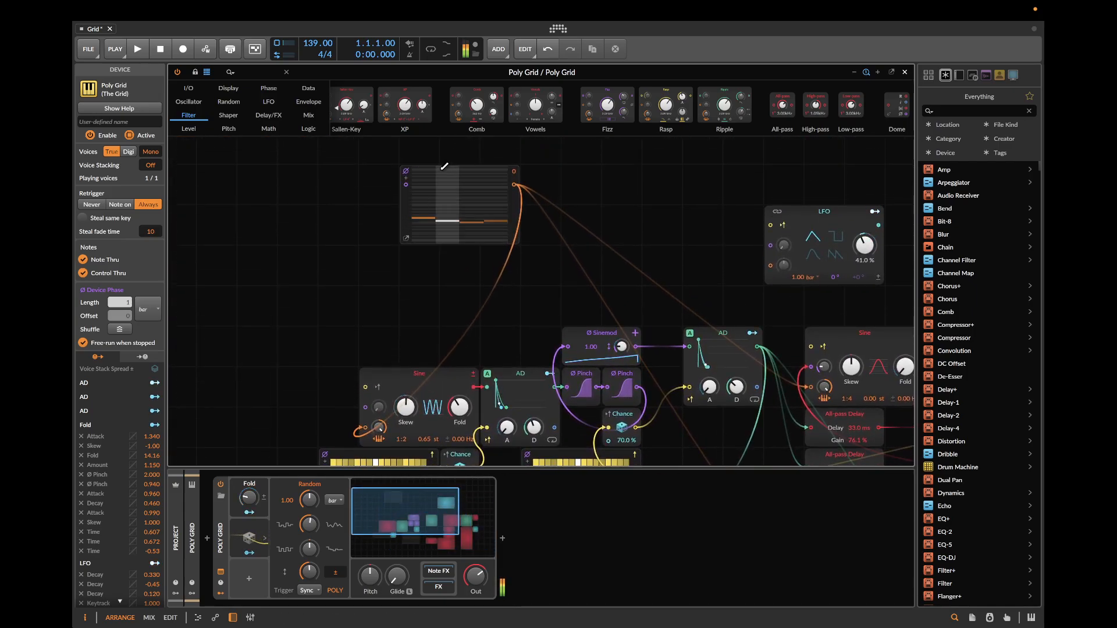
- Move the Pitches sequencer so it sits directly above the first Sine
{"action": "left_click", "coordinate": [404, 238]}
{"action": "left_click_drag", "start_coordinate": [405, 238], "coordinate": [367, 317]}
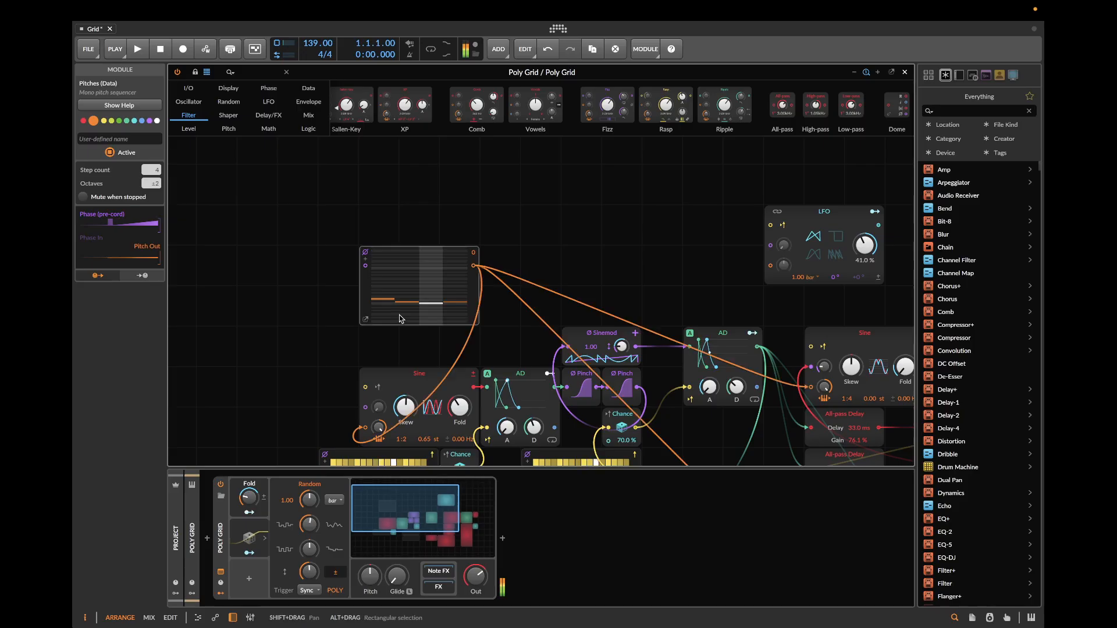
{"action": "scroll", "coordinate": [553, 292], "scroll_direction": "down", "scroll_amount": 4}
{"action": "scroll", "coordinate": [553, 293], "scroll_direction": "right", "scroll_amount": 1}
{"action": "scroll", "coordinate": [625, 180], "scroll_direction": "up", "scroll_amount": 6}
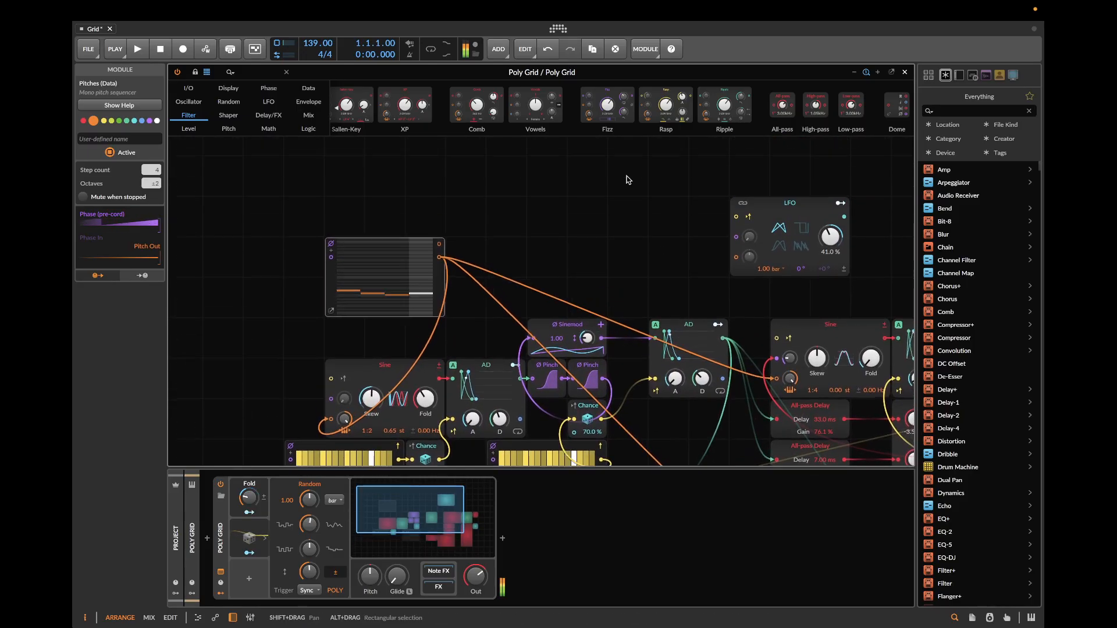
- Insert a Push shaper between the last AD and the Audio Out
{"action": "scroll", "coordinate": [626, 180], "scroll_direction": "right", "scroll_amount": 8}
{"action": "scroll", "coordinate": [627, 180], "scroll_direction": "down", "scroll_amount": 7}
{"action": "scroll", "coordinate": [628, 180], "scroll_direction": "down", "scroll_amount": 1}
{"action": "scroll", "coordinate": [629, 181], "scroll_direction": "left", "scroll_amount": 4}
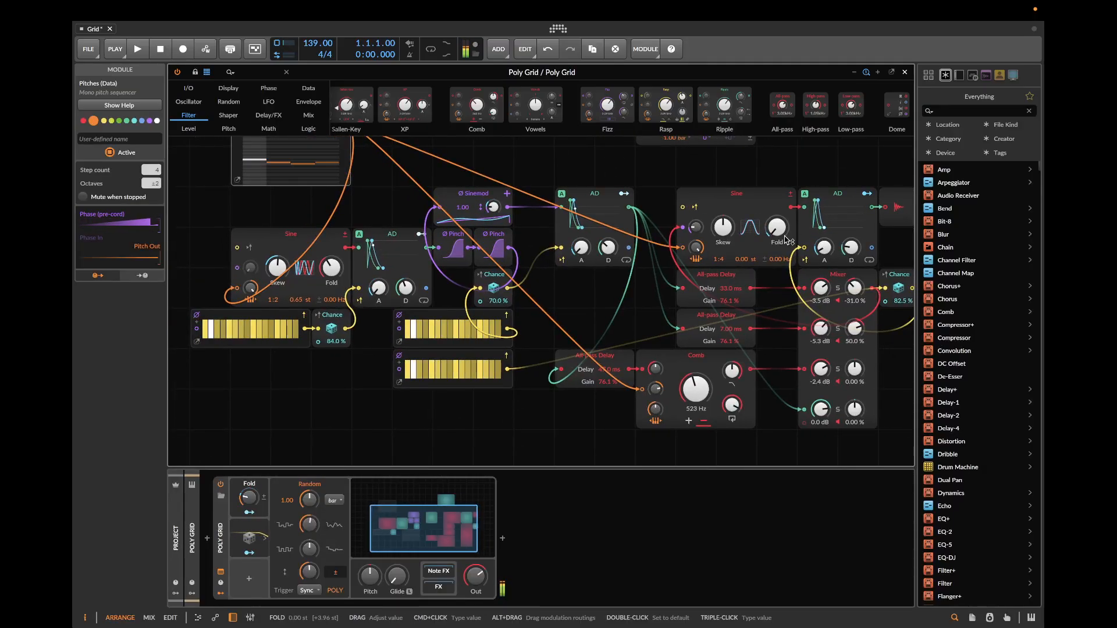
{"action": "scroll", "coordinate": [786, 239], "scroll_direction": "right", "scroll_amount": 5}
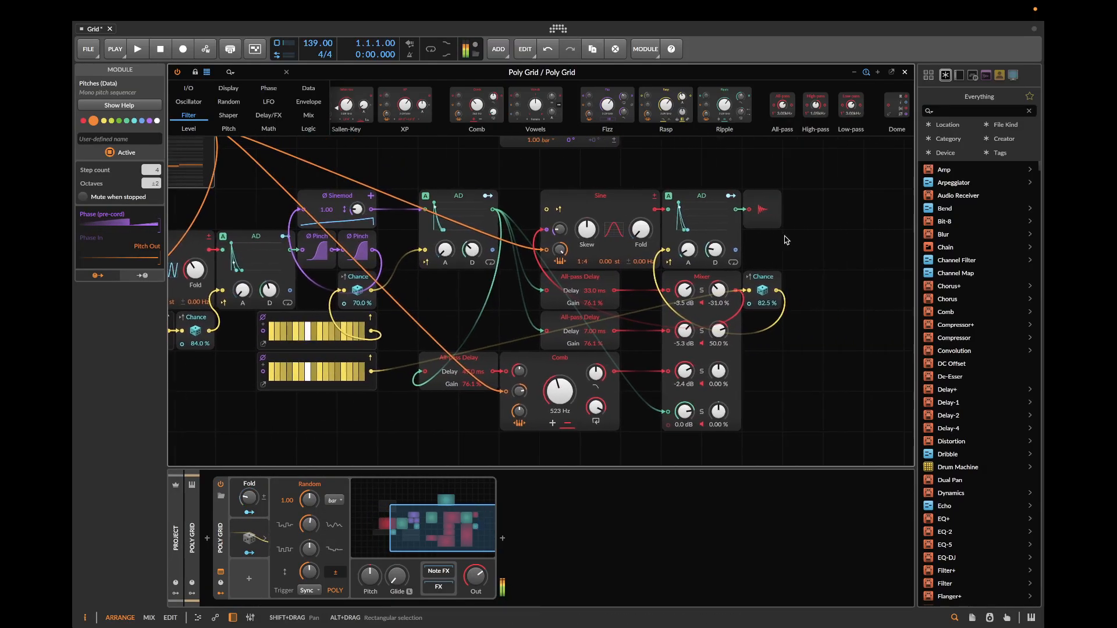
{"action": "left_click", "coordinate": [763, 208]}
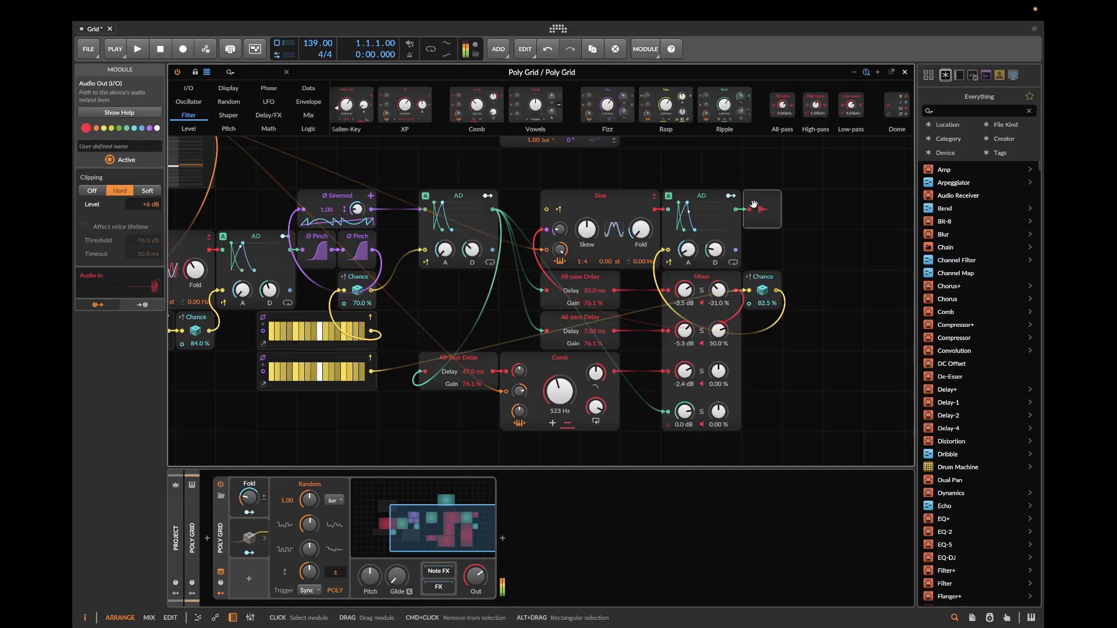
{"action": "left_click", "coordinate": [236, 117]}
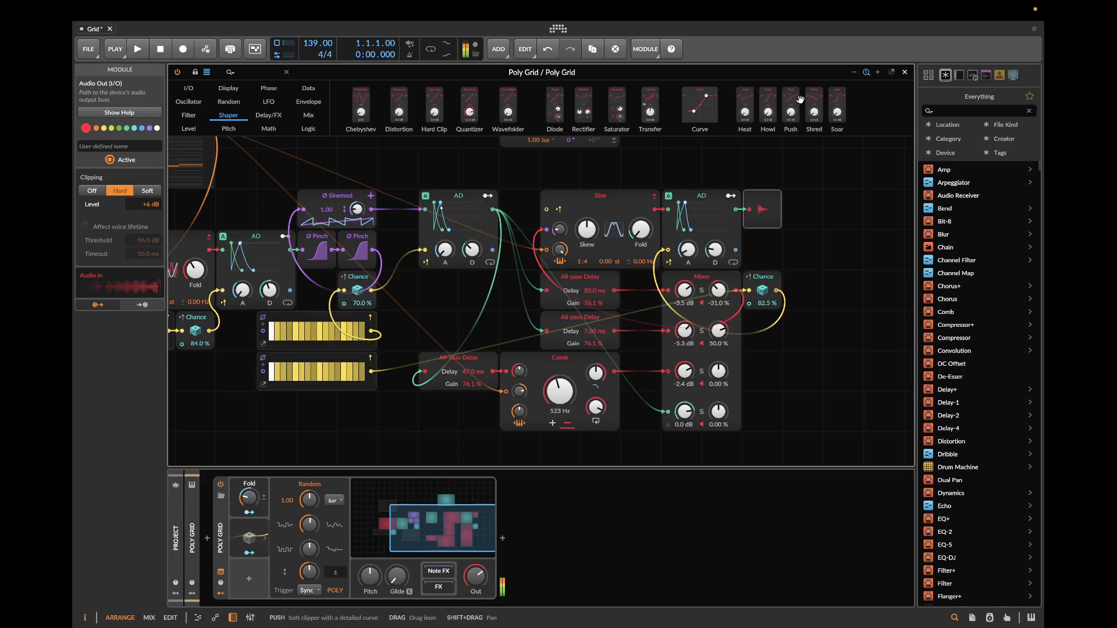
{"action": "left_click_drag", "start_coordinate": [791, 104], "coordinate": [747, 219]}
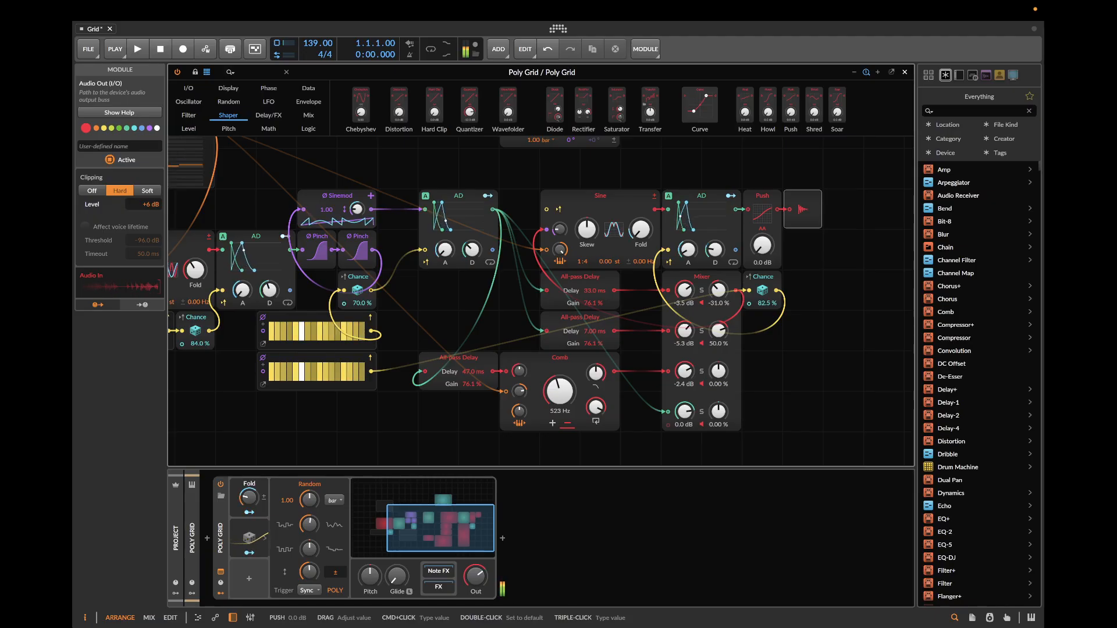
- Set the Push shaper's drive to +2.2 dB
{"action": "left_click_drag", "start_coordinate": [762, 246], "coordinate": [762, 231]}
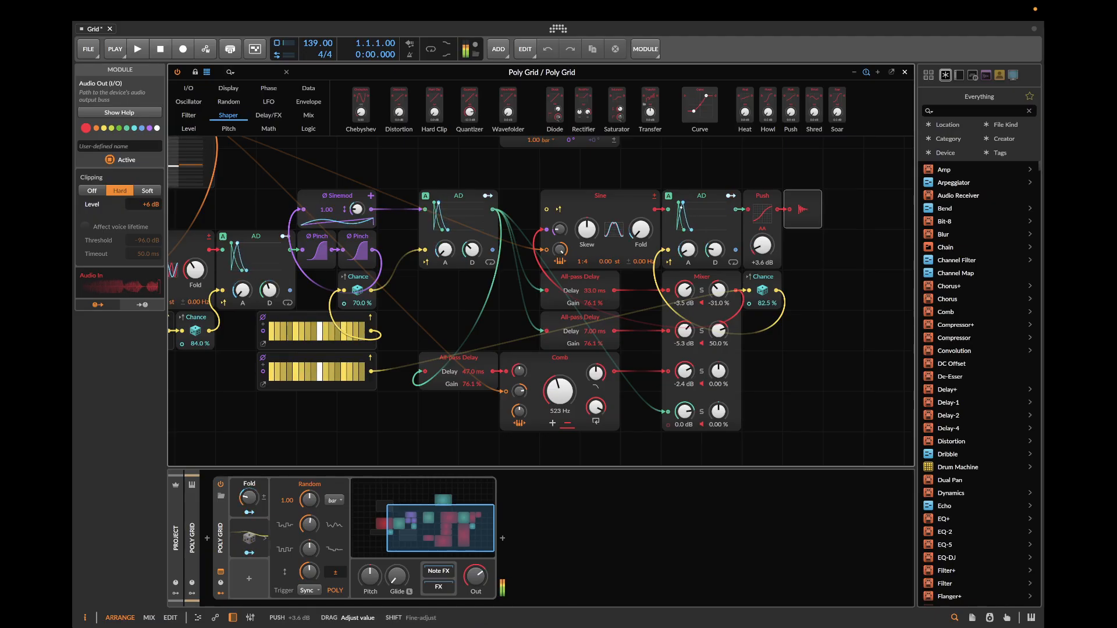
{"action": "left_click", "coordinate": [759, 220]}
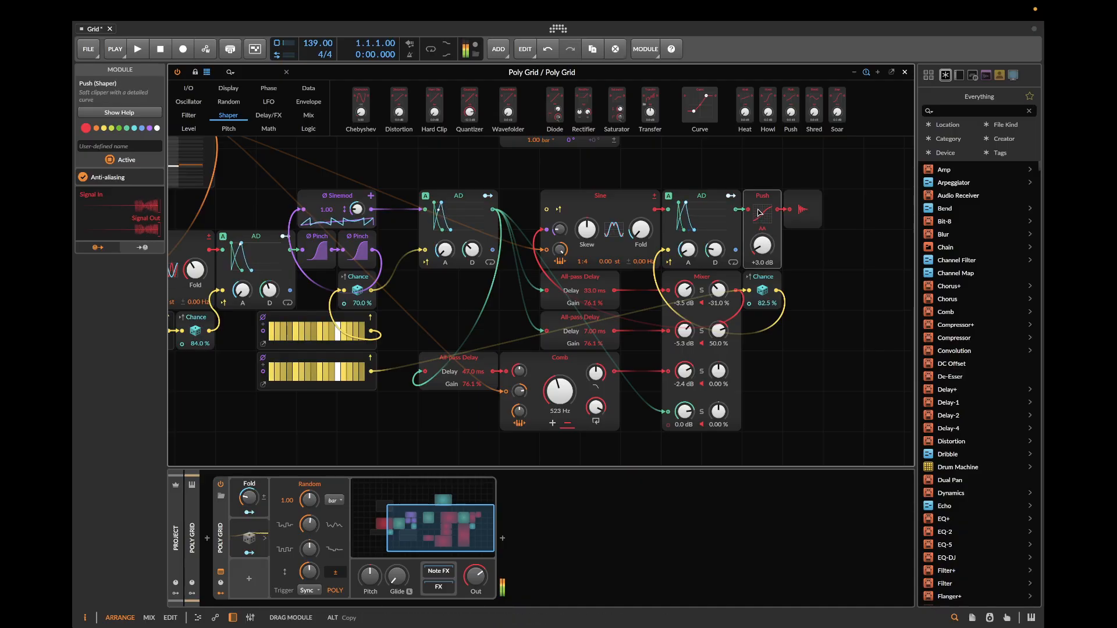
{"action": "left_click_drag", "start_coordinate": [763, 246], "coordinate": [764, 245]}
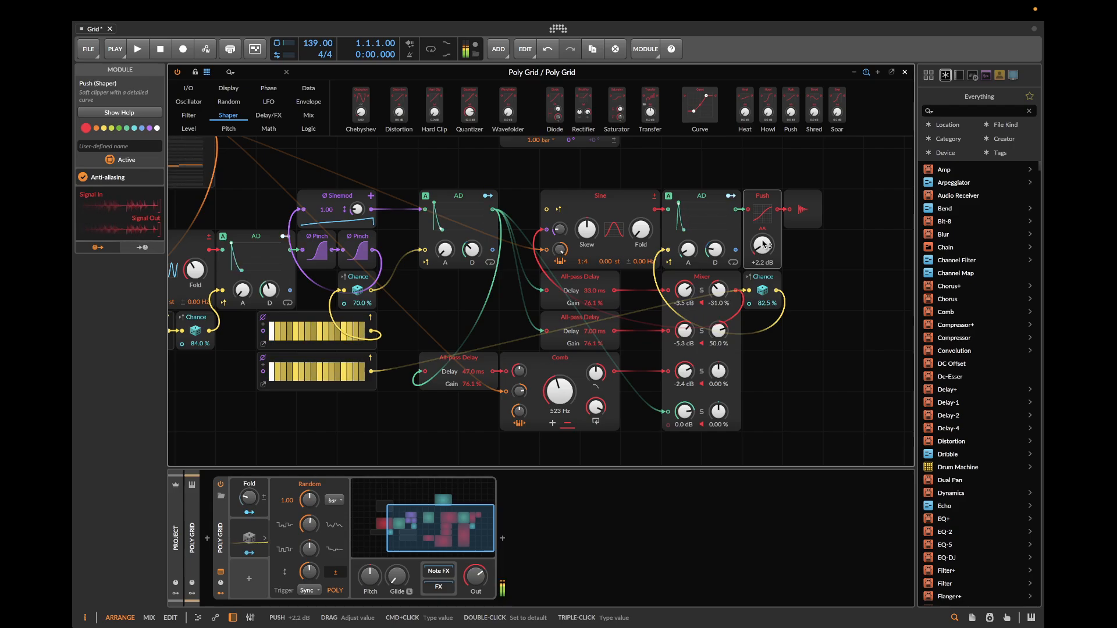
{"action": "left_click", "coordinate": [828, 242]}
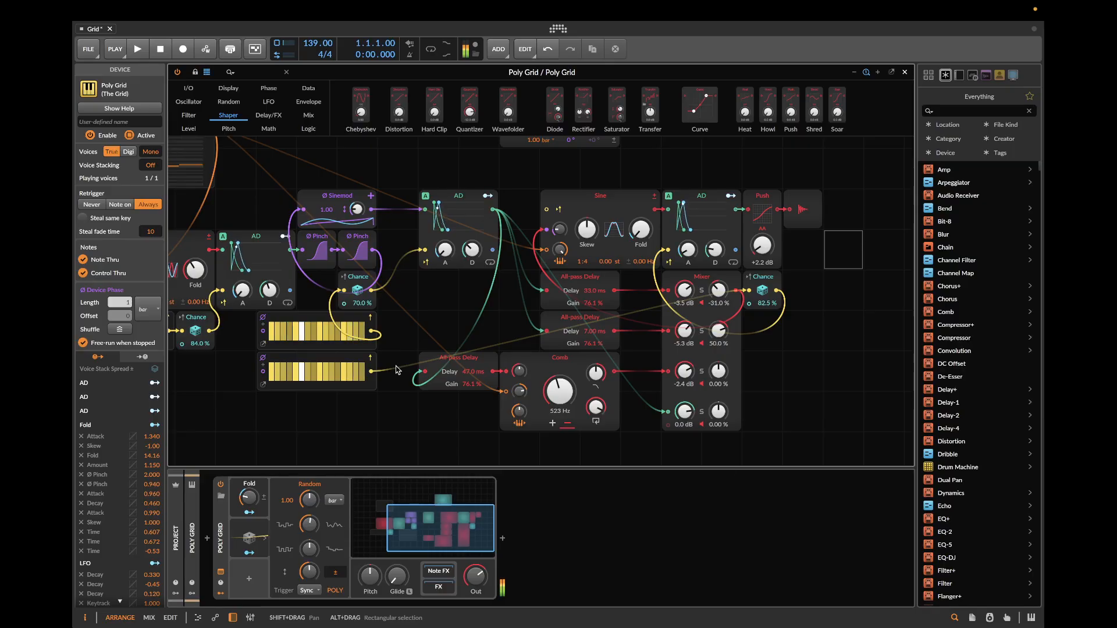
- Map the Fold macro to the last Sine's phase modulation amount with a modulation depth of 0.020
{"action": "left_click", "coordinate": [561, 232]}
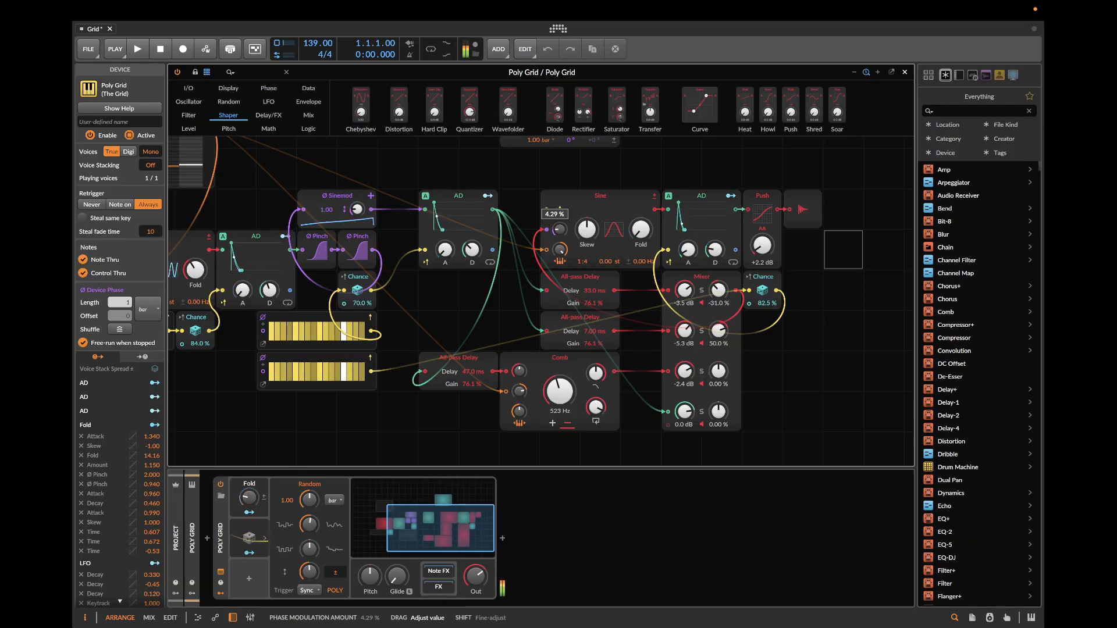
{"action": "left_click", "coordinate": [256, 512]}
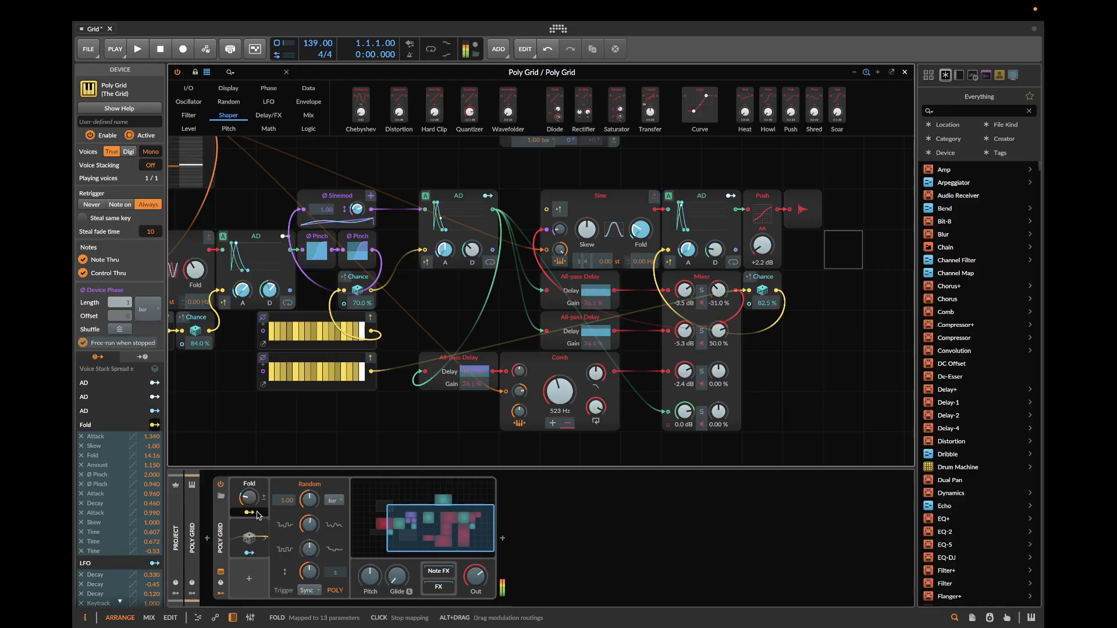
{"action": "left_click", "coordinate": [258, 515]}
{"action": "left_click_drag", "start_coordinate": [560, 229], "coordinate": [560, 232]}
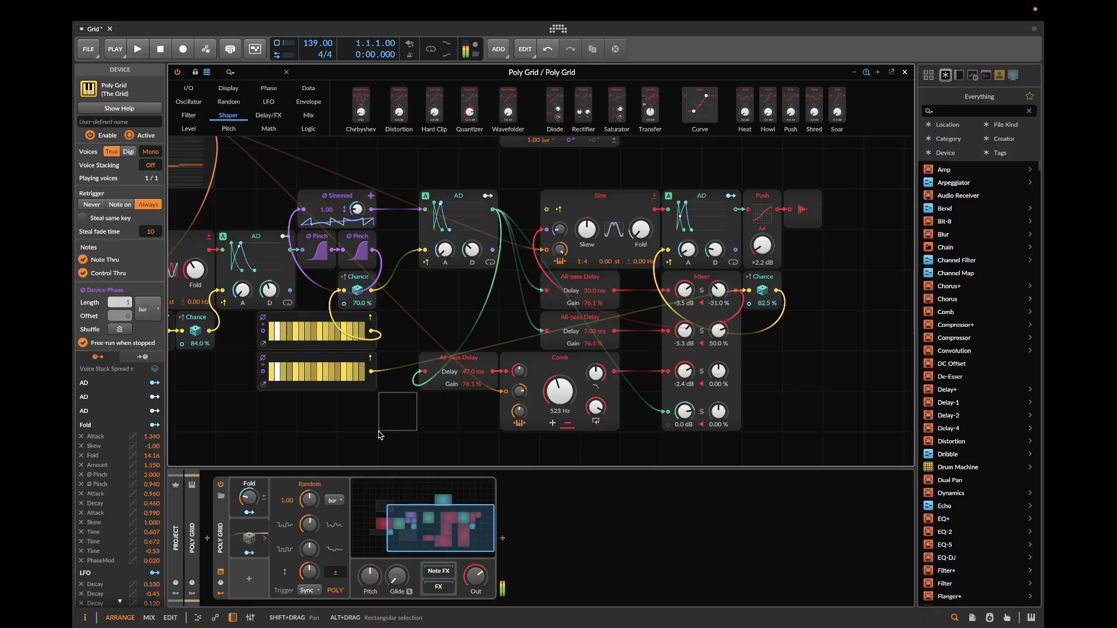
{"action": "scroll", "coordinate": [409, 412], "scroll_direction": "left", "scroll_amount": 5}
{"action": "scroll", "coordinate": [409, 412], "scroll_direction": "up", "scroll_amount": 2}
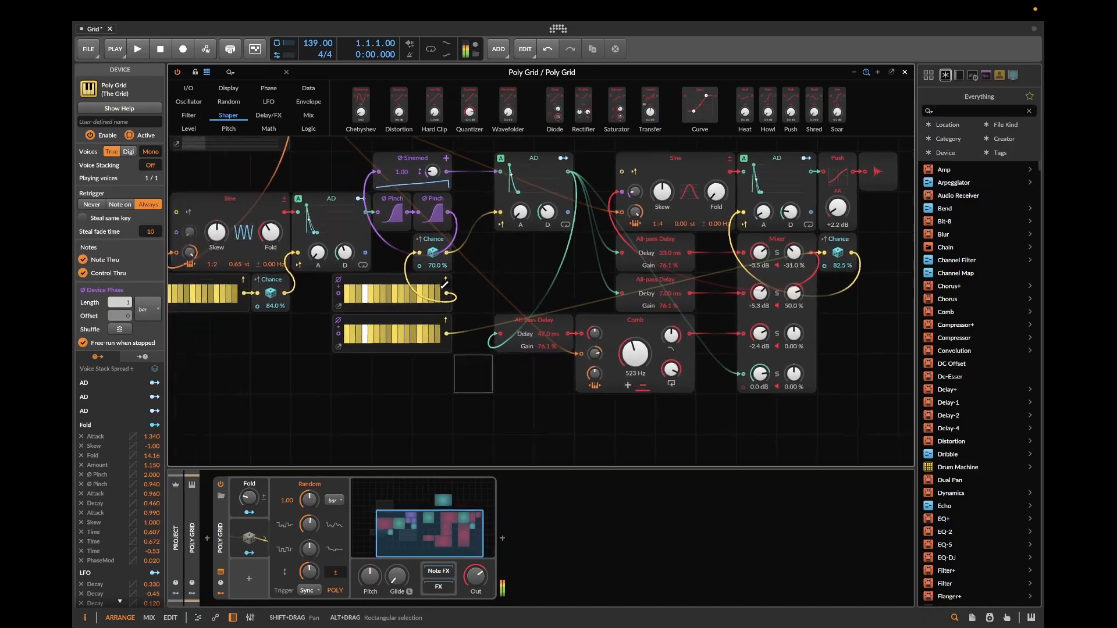
{"action": "scroll", "coordinate": [440, 293], "scroll_direction": "up", "scroll_amount": 3}
{"action": "scroll", "coordinate": [440, 293], "scroll_direction": "down", "scroll_amount": 4}
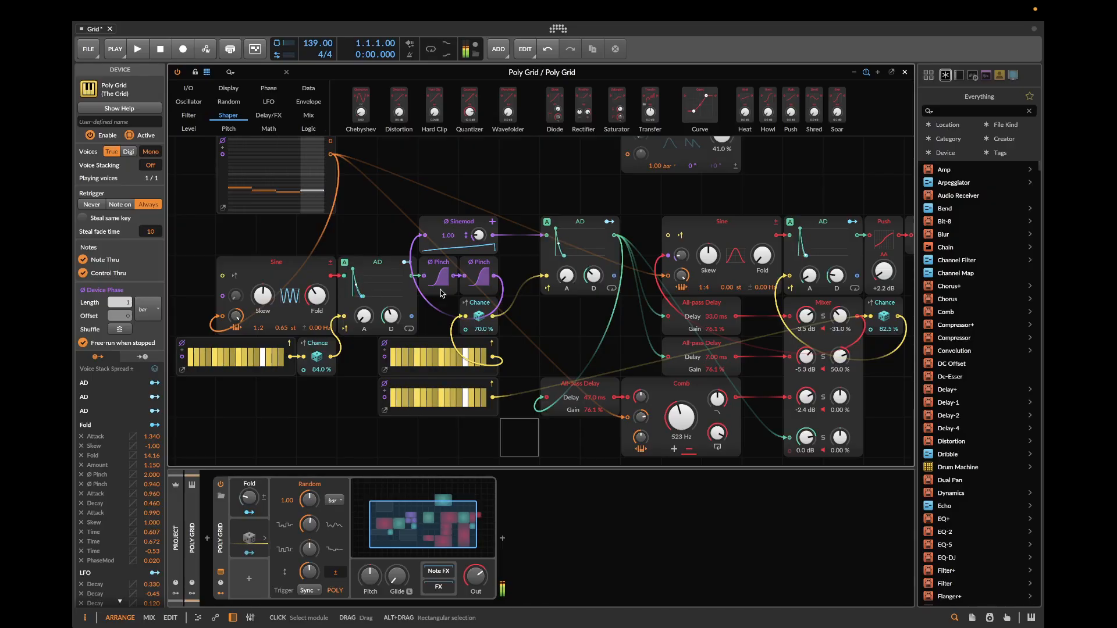
{"action": "left_click", "coordinate": [905, 72]}
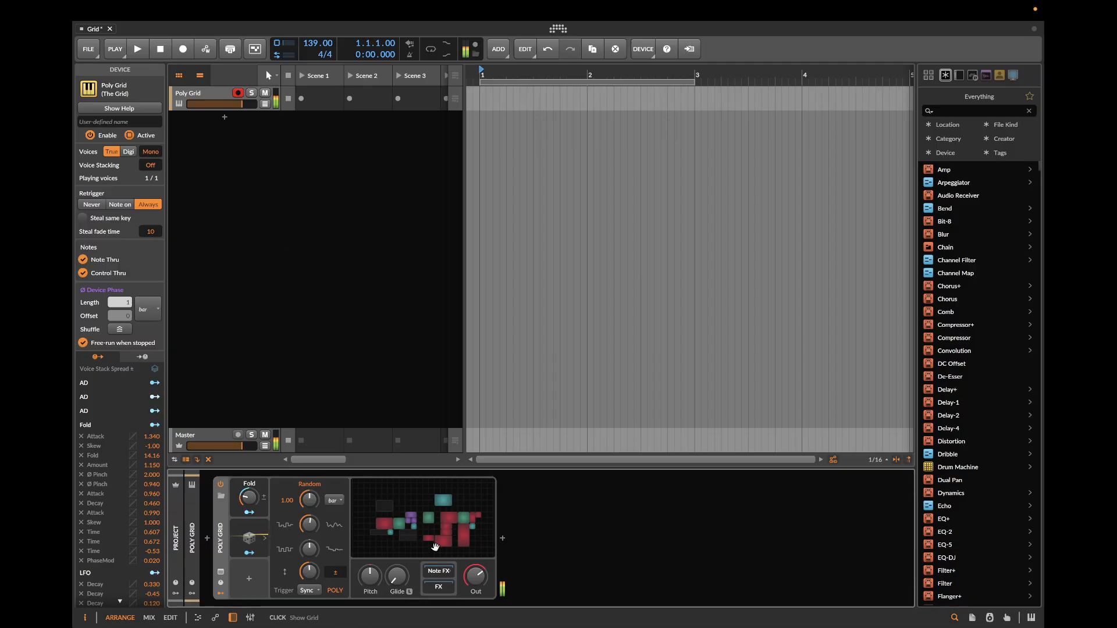
{"action": "left_click", "coordinate": [435, 546]}
{"action": "left_click", "coordinate": [247, 532]}
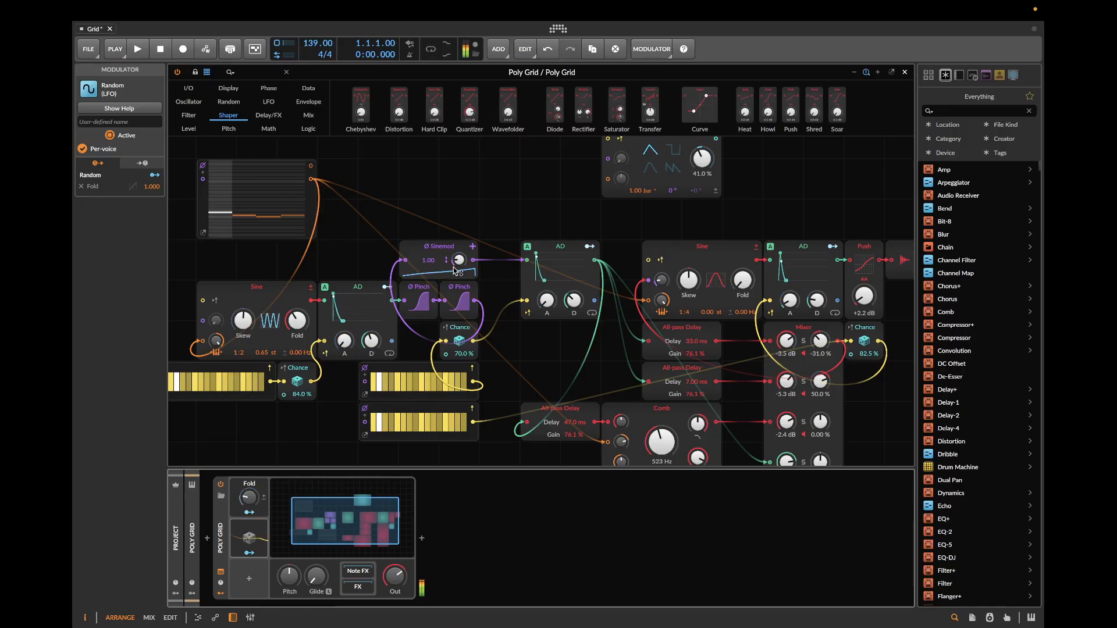
- Try a Sinemod rate of 32.00 and a different amount on the first Pinch, undoing each change
{"action": "left_click_drag", "start_coordinate": [457, 271], "coordinate": [421, 219]}
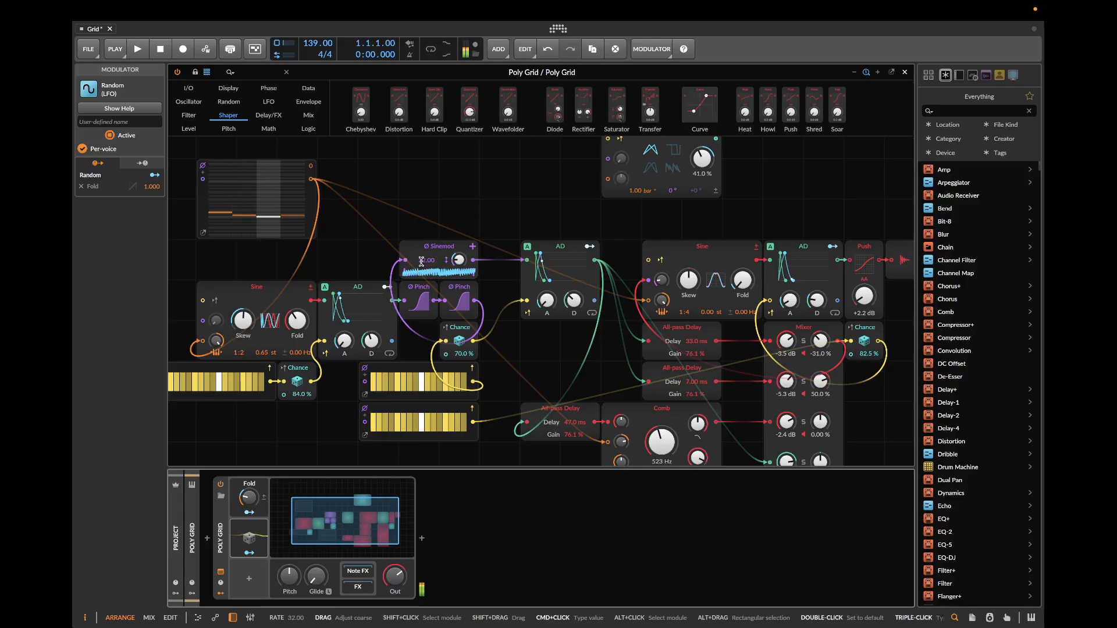
{"action": "key", "text": "super+z"}
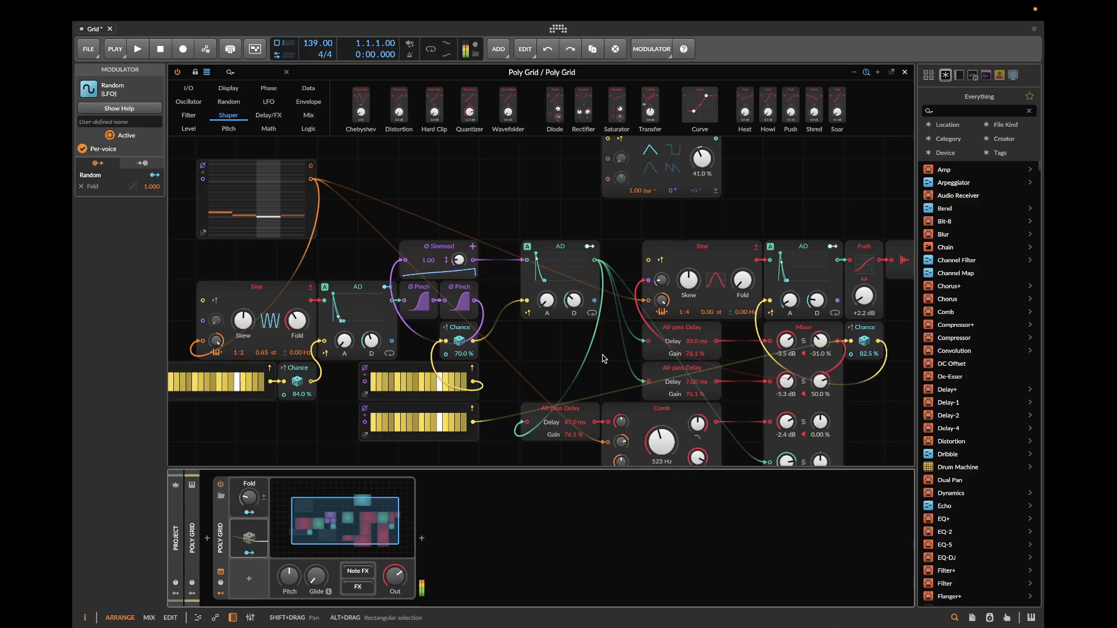
{"action": "left_click_drag", "start_coordinate": [418, 302], "coordinate": [459, 361]}
{"action": "key", "text": "super+z"}
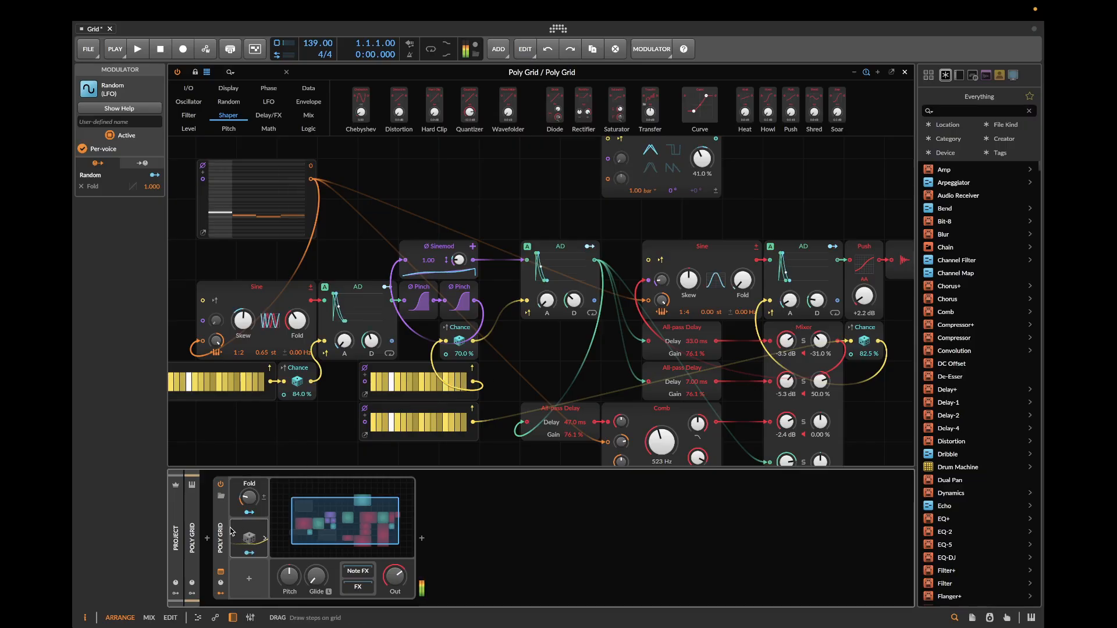
- Close the Grid editor and add an audio track below the Poly Grid track
{"action": "mouse_move", "coordinate": [255, 513]}
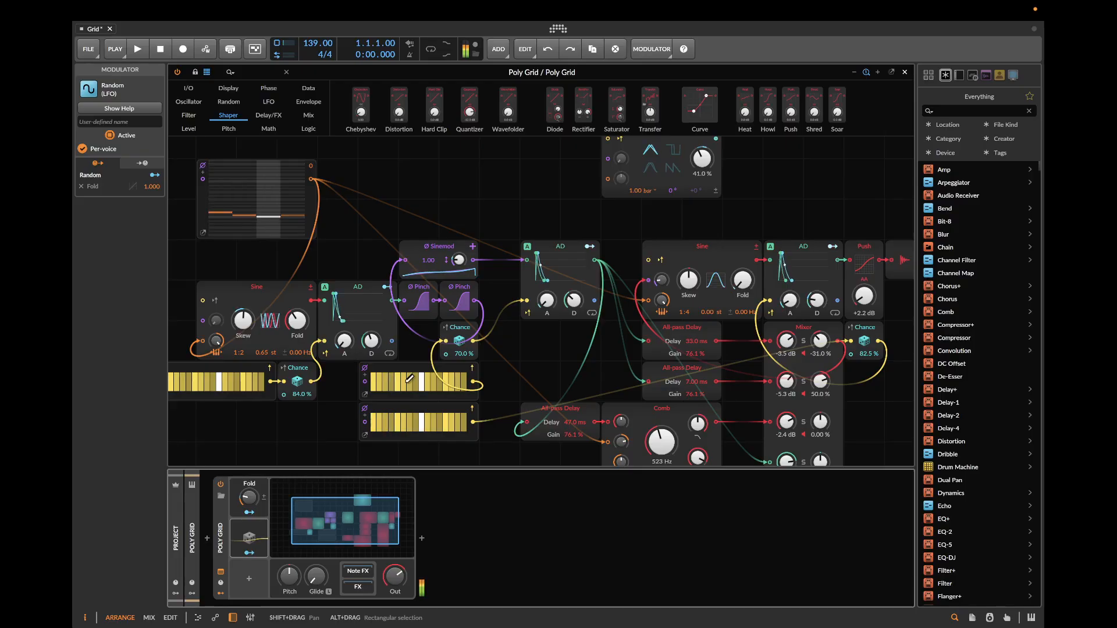
{"action": "left_click", "coordinate": [854, 74]}
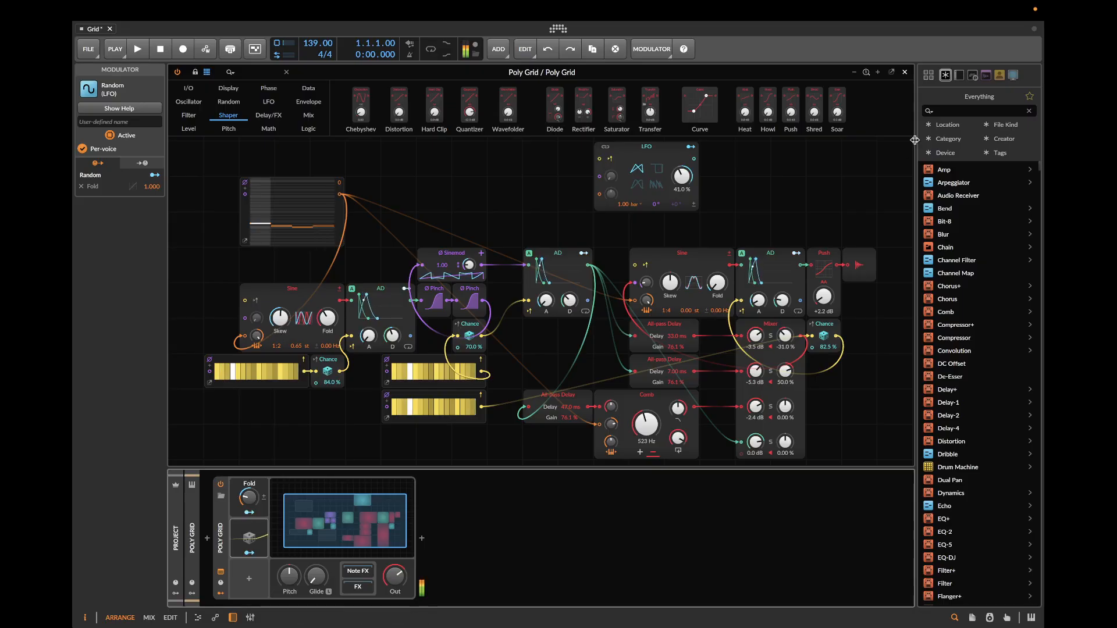
{"action": "left_click", "coordinate": [905, 72]}
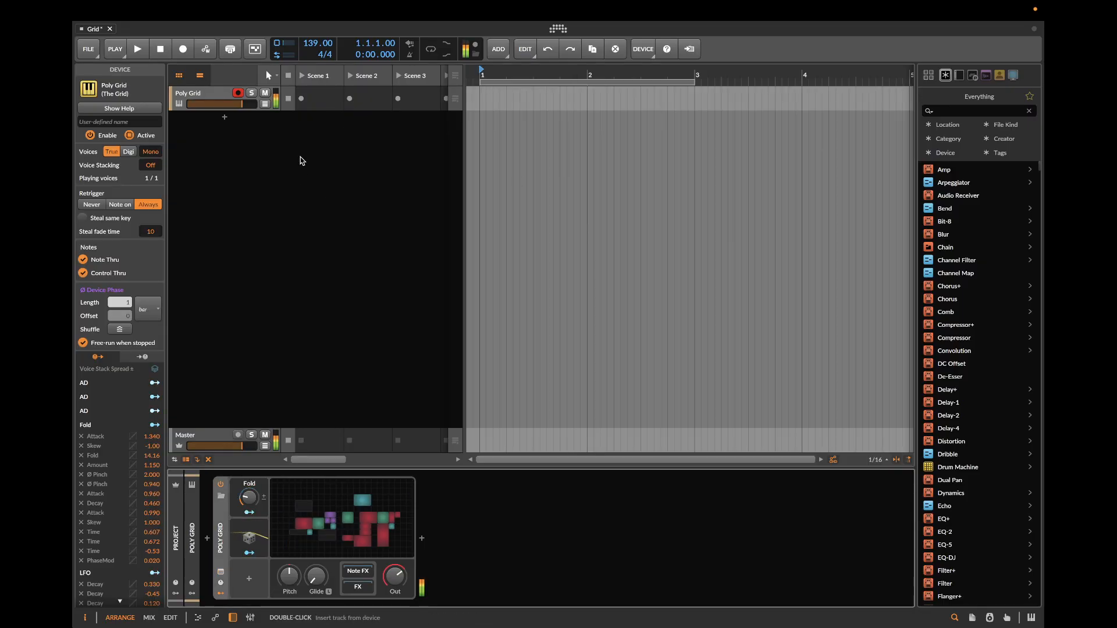
{"action": "right_click", "coordinate": [313, 123]}
{"action": "left_click", "coordinate": [330, 143]}
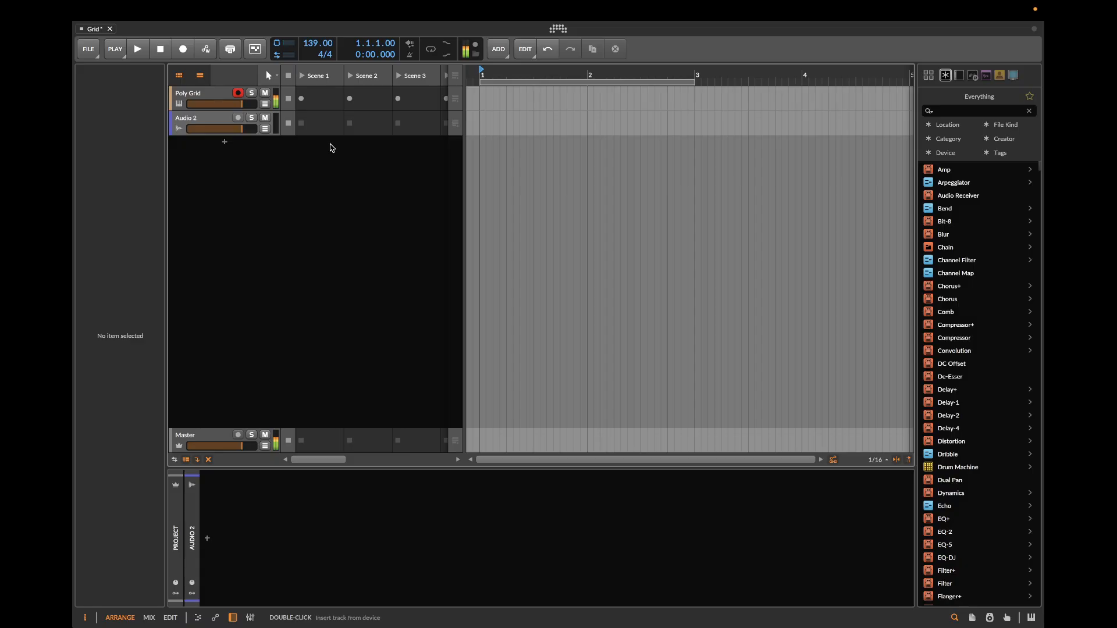
- Disarm the Poly Grid track and set the Audio 2 track's input to Poly Grid (POST)
{"action": "left_click", "coordinate": [188, 122]}
{"action": "left_click", "coordinate": [228, 96]}
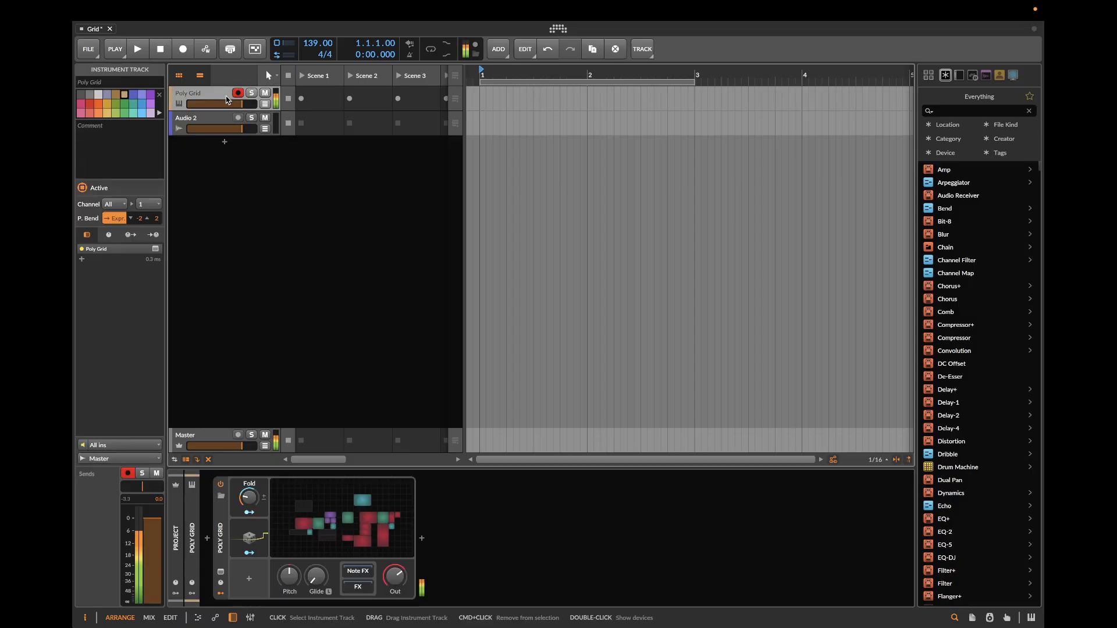
{"action": "left_click", "coordinate": [240, 94]}
{"action": "left_click", "coordinate": [238, 121]}
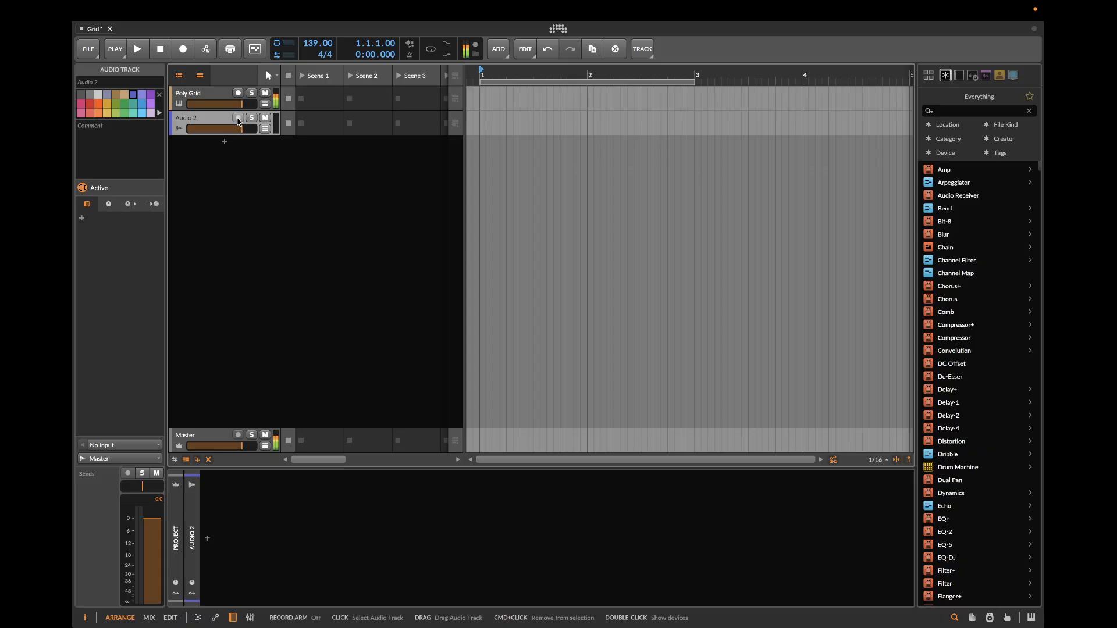
{"action": "left_click", "coordinate": [126, 447]}
{"action": "mouse_move", "coordinate": [140, 496]}
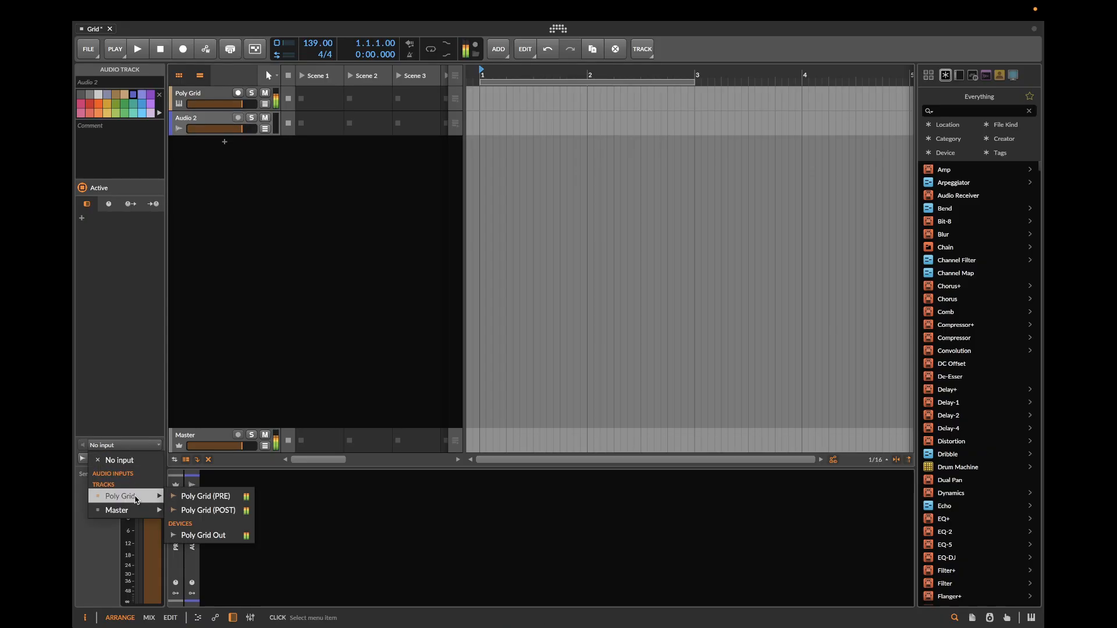
{"action": "left_click", "coordinate": [232, 508]}
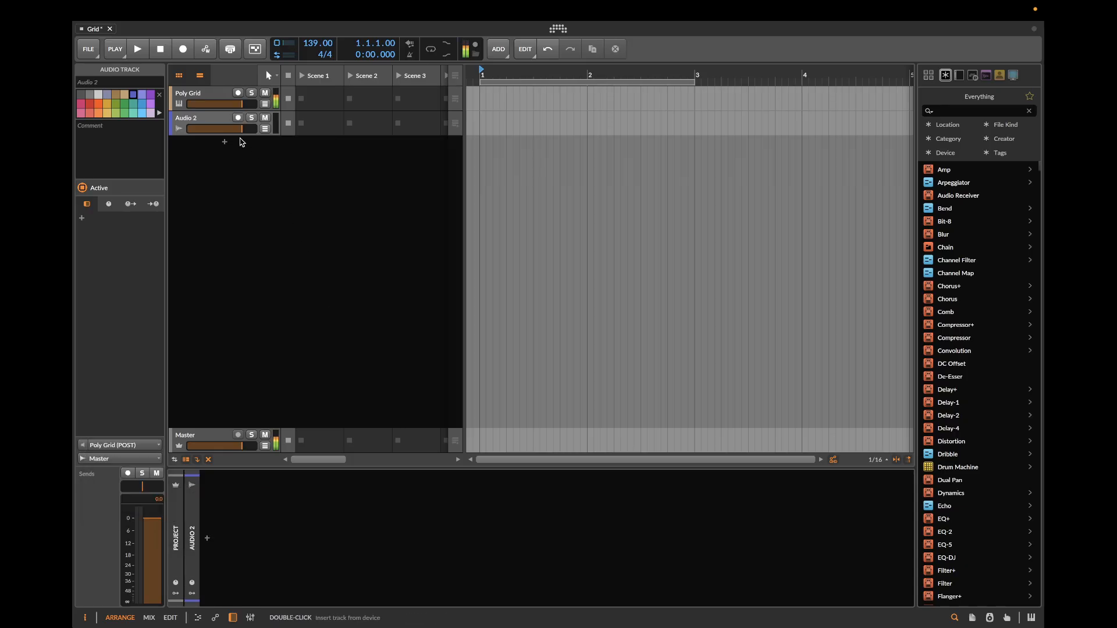
- Mute the Audio 2 track and arm it for recording
{"action": "left_click", "coordinate": [238, 118]}
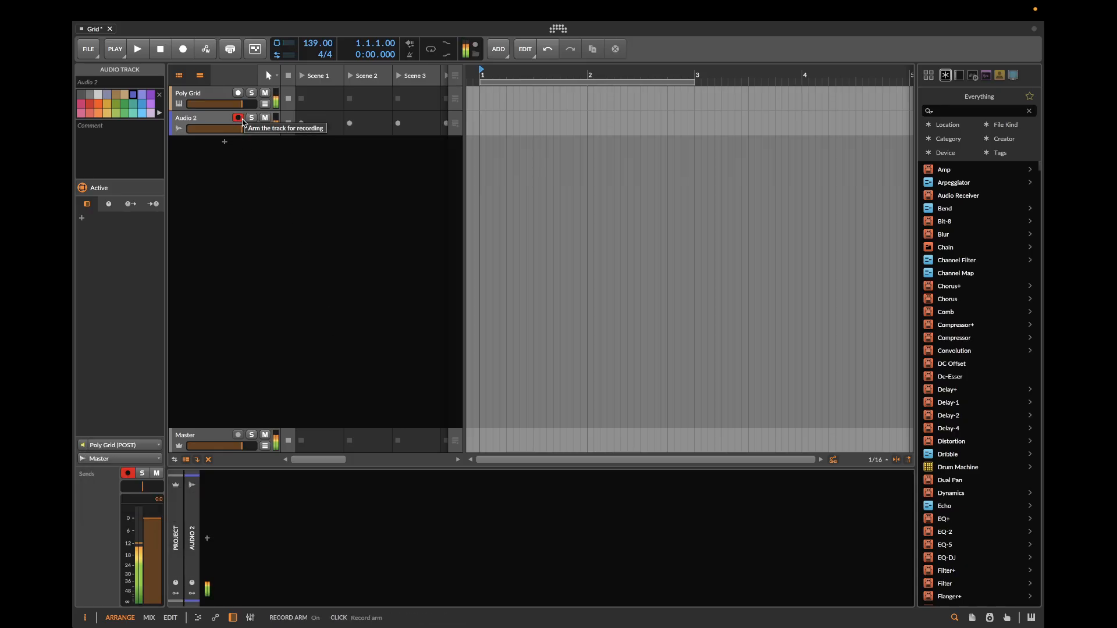
{"action": "left_click", "coordinate": [239, 119]}
{"action": "left_click", "coordinate": [265, 121]}
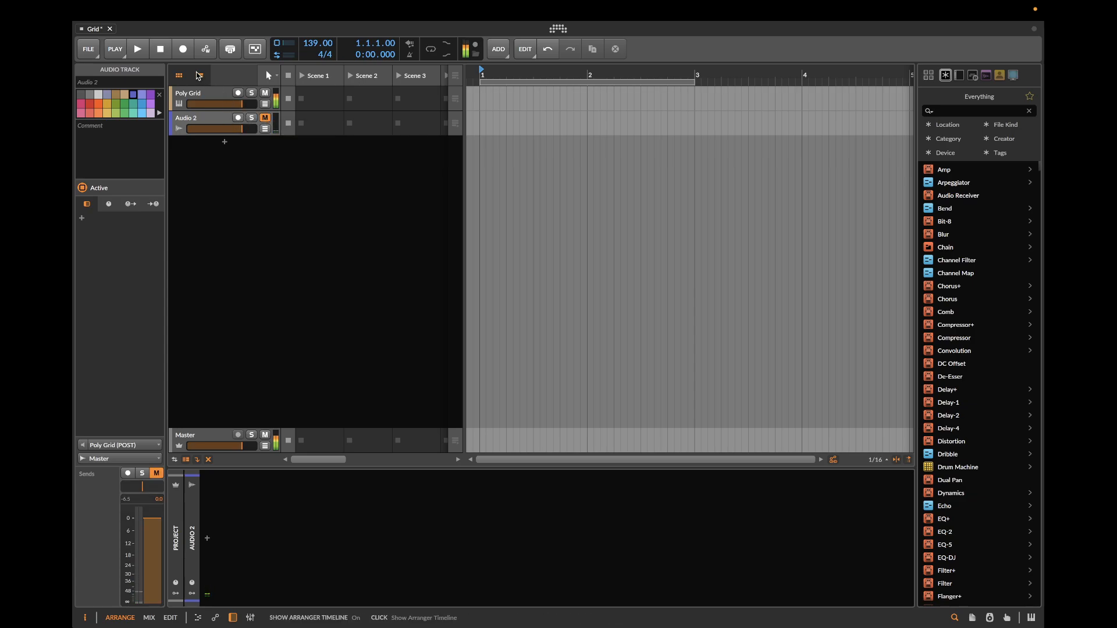
{"action": "left_click", "coordinate": [236, 118]}
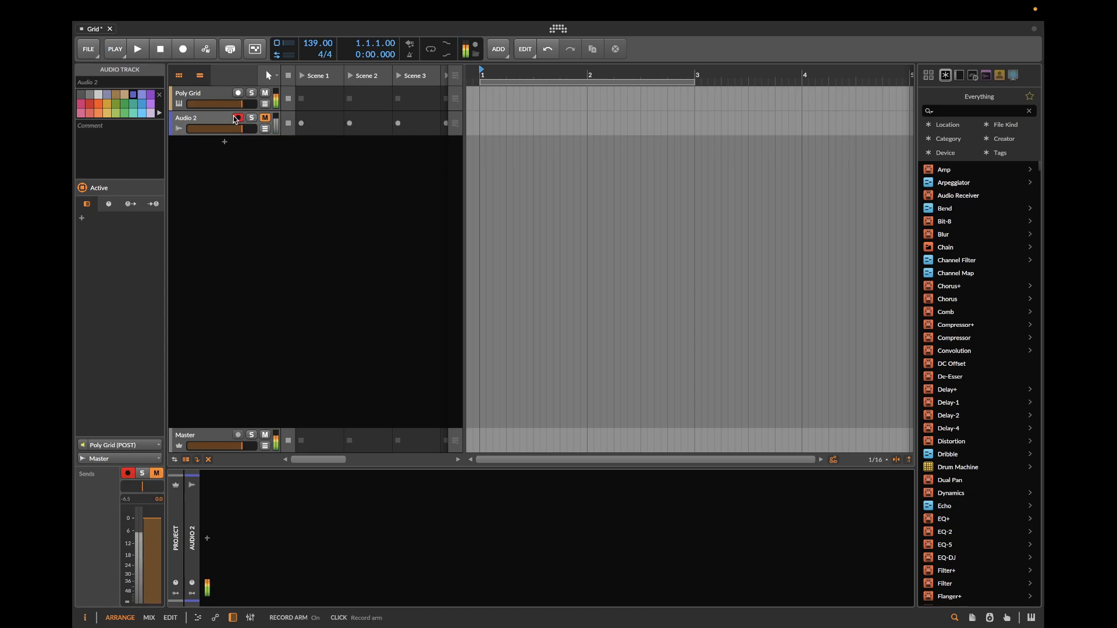
- Start recording the Poly Grid output onto the Audio 2 track in the arranger
{"action": "left_click", "coordinate": [182, 49]}
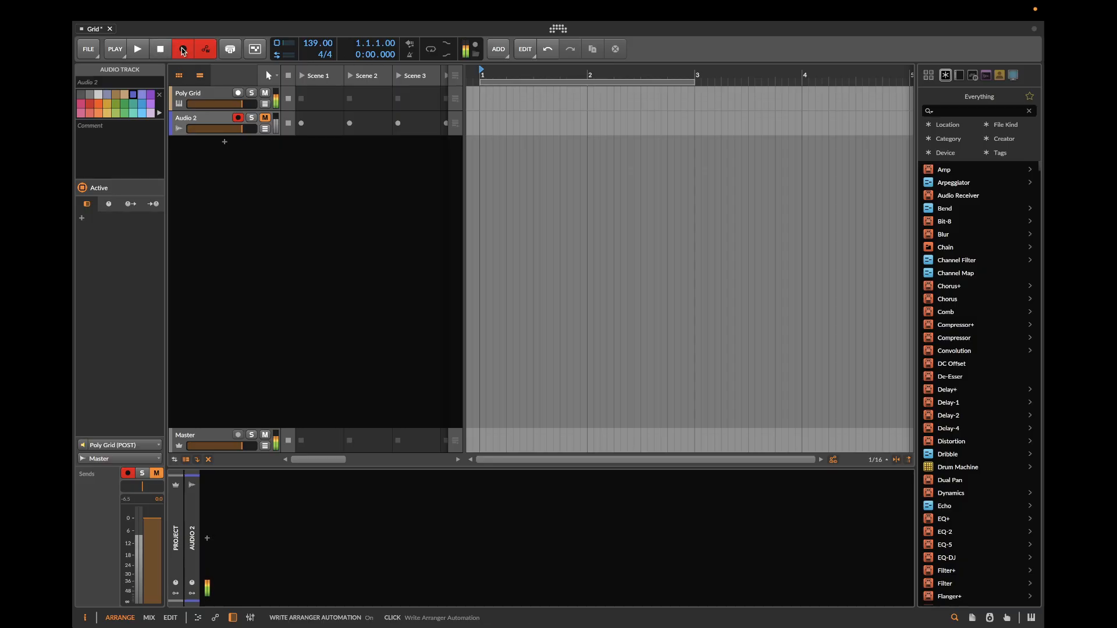
{"action": "left_click", "coordinate": [139, 50]}
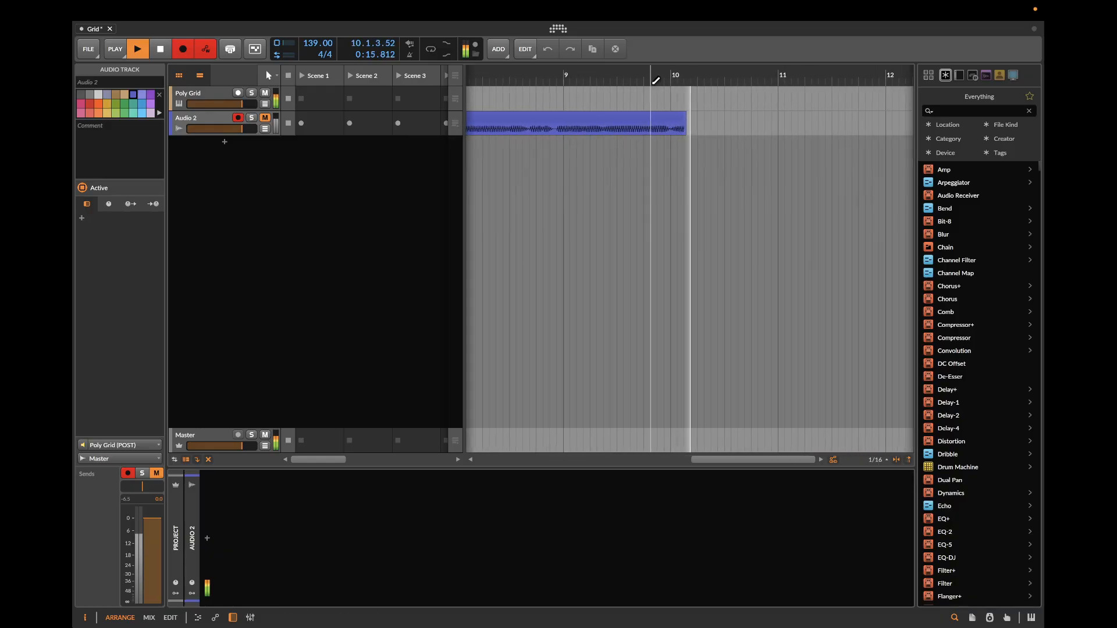
{"action": "left_click_drag", "start_coordinate": [649, 73], "coordinate": [717, 71]}
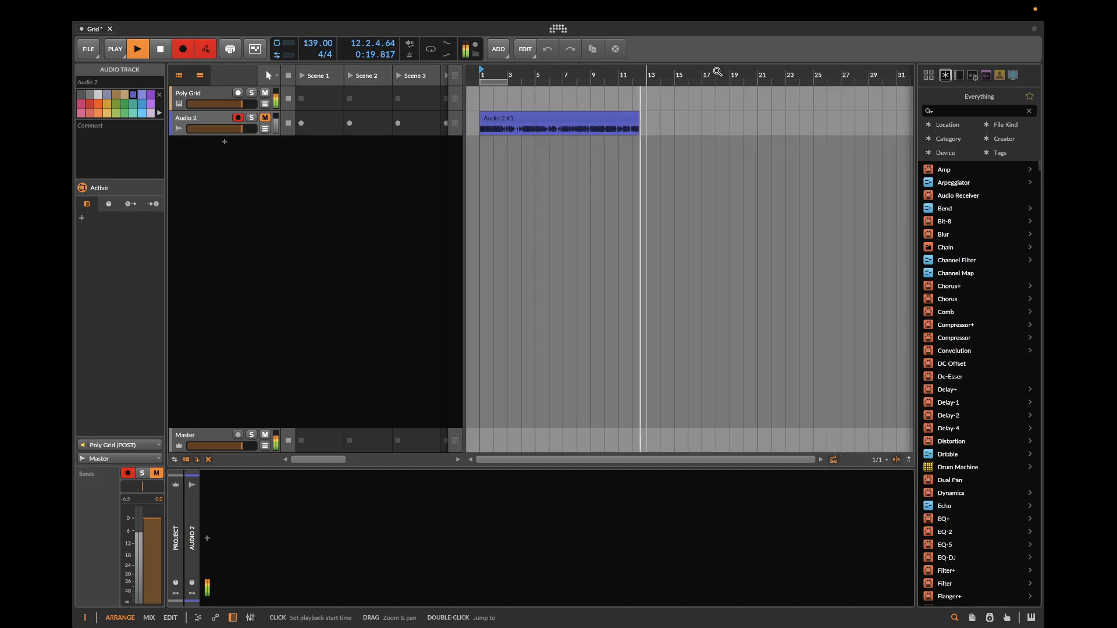
- Sweep the Comb module's cutoff frequency in the Poly Grid patch up to about 11.8 kHz and back to 523 Hz during the recording
{"action": "left_click", "coordinate": [199, 95]}
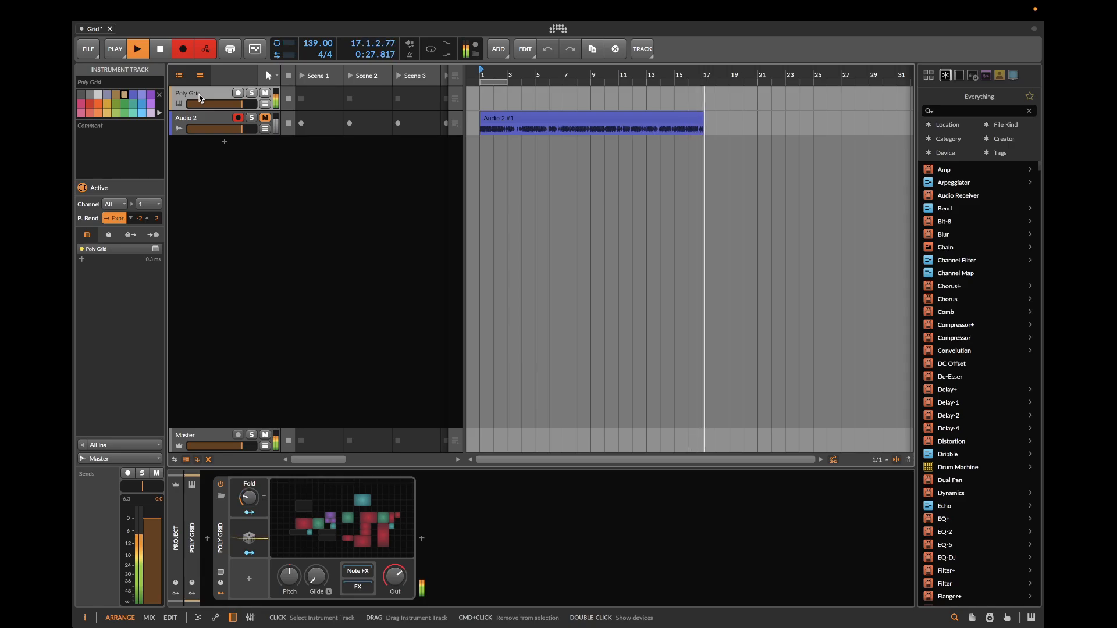
{"action": "double_click", "coordinate": [339, 516]}
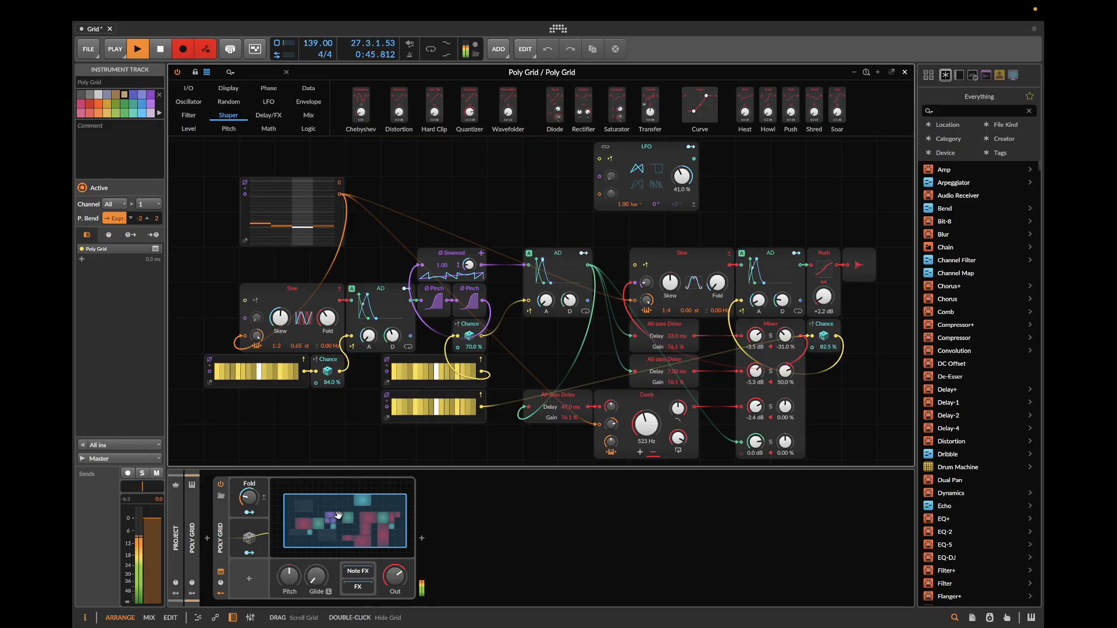
{"action": "left_click", "coordinate": [905, 72]}
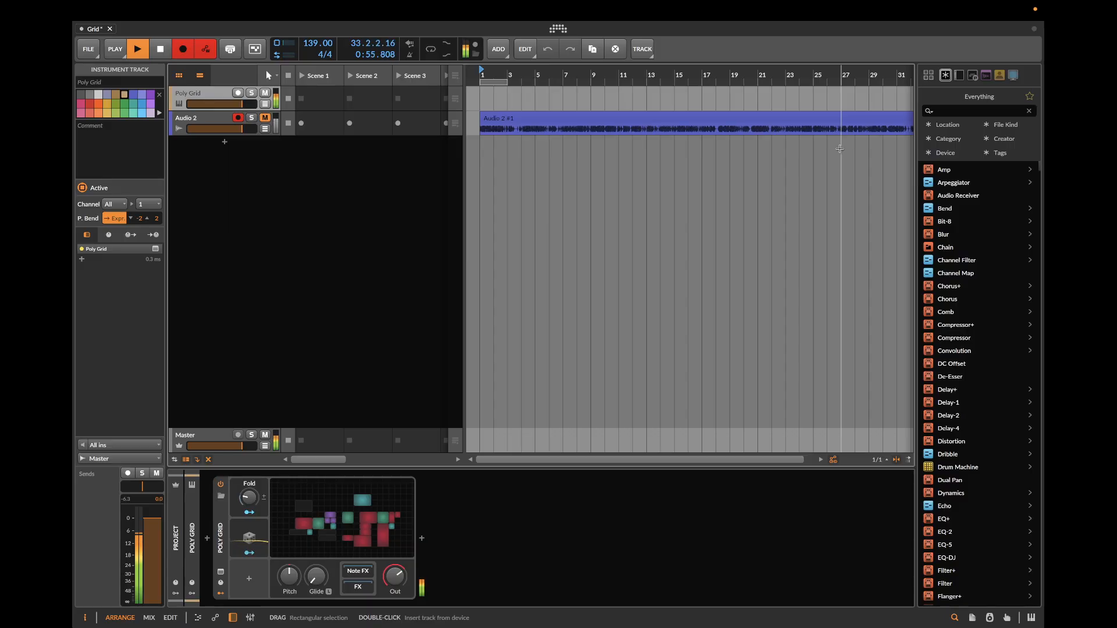
{"action": "double_click", "coordinate": [366, 521]}
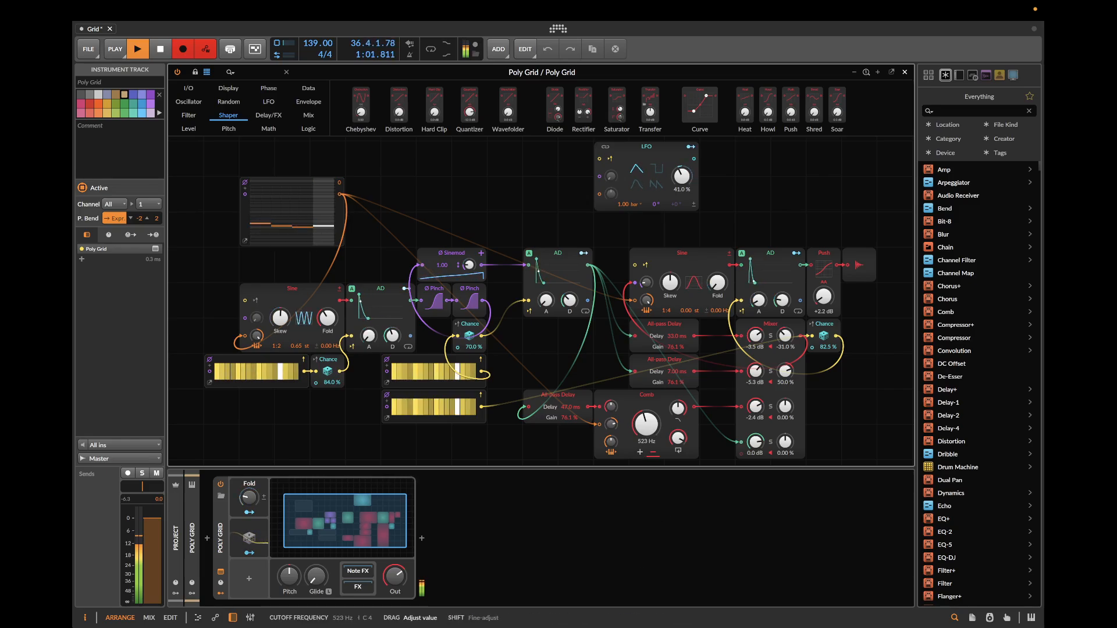
{"action": "left_click_drag", "start_coordinate": [646, 424], "coordinate": [646, 373]}
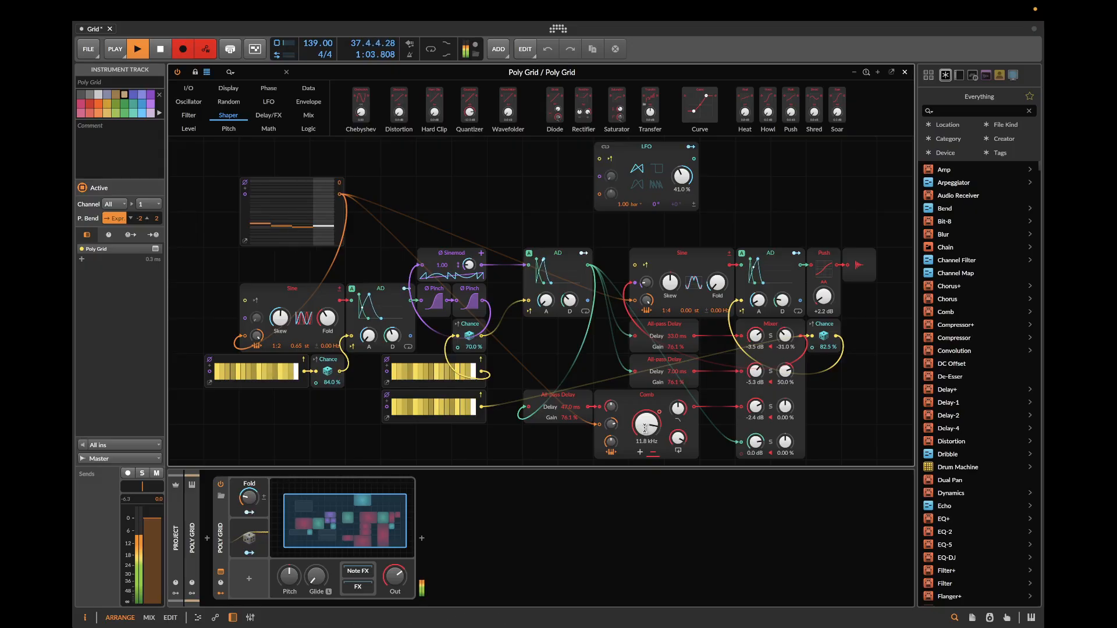
{"action": "left_click_drag", "start_coordinate": [651, 427], "coordinate": [651, 489]}
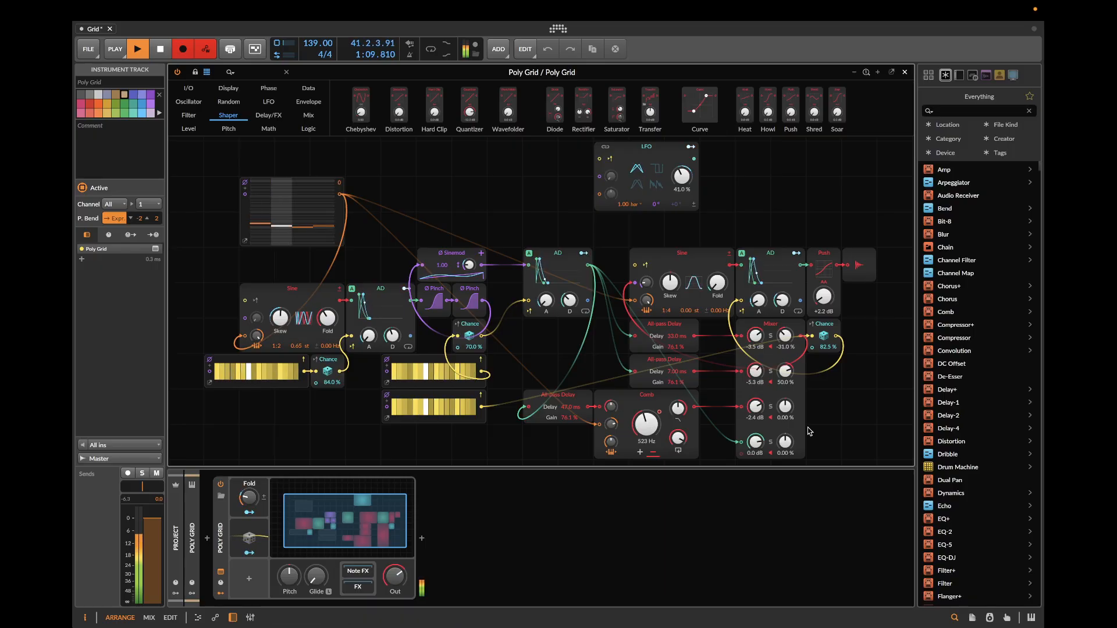
{"action": "left_click", "coordinate": [905, 72]}
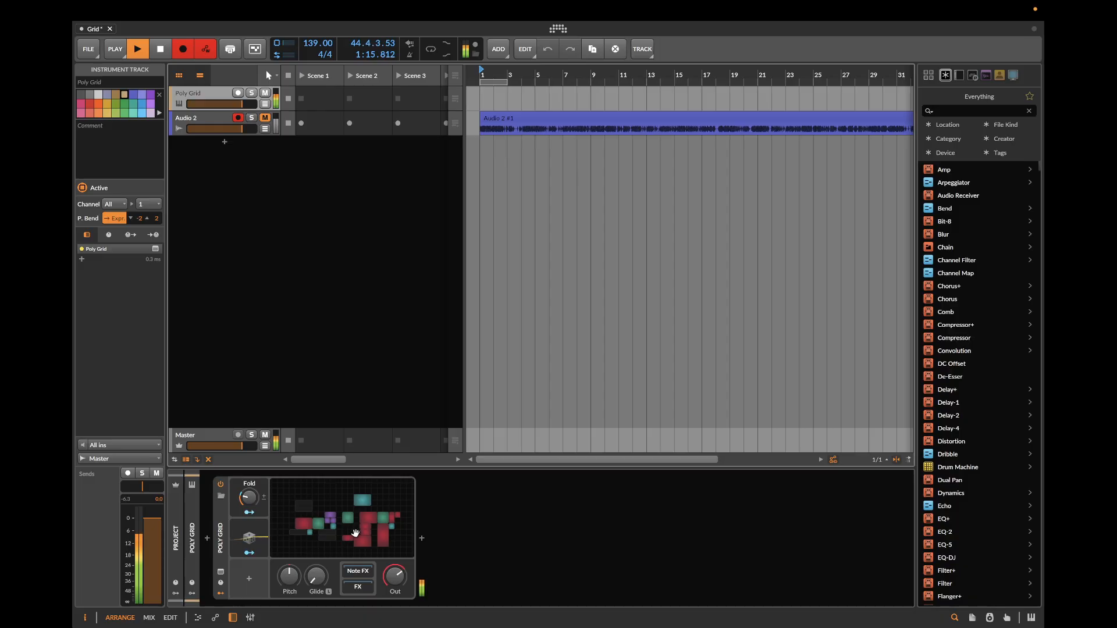
- Vary the Poly Grid device's Pitch by hand during the recording, passing through 2.30 and 7.30, and return it to centre
{"action": "left_click_drag", "start_coordinate": [295, 581], "coordinate": [295, 581]}
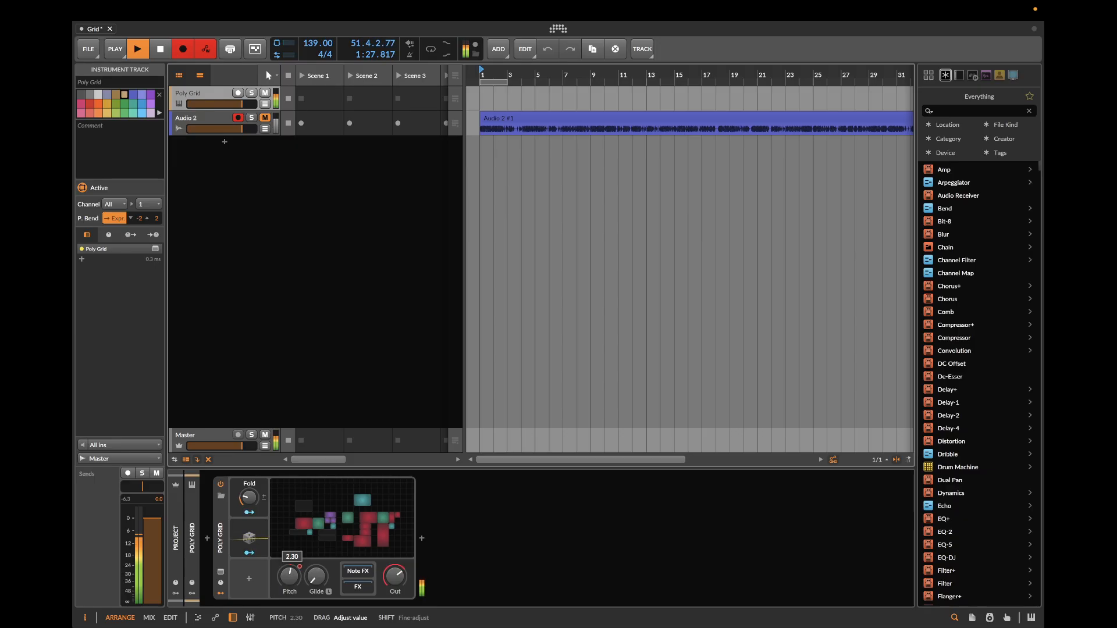
{"action": "double_click", "coordinate": [291, 585]}
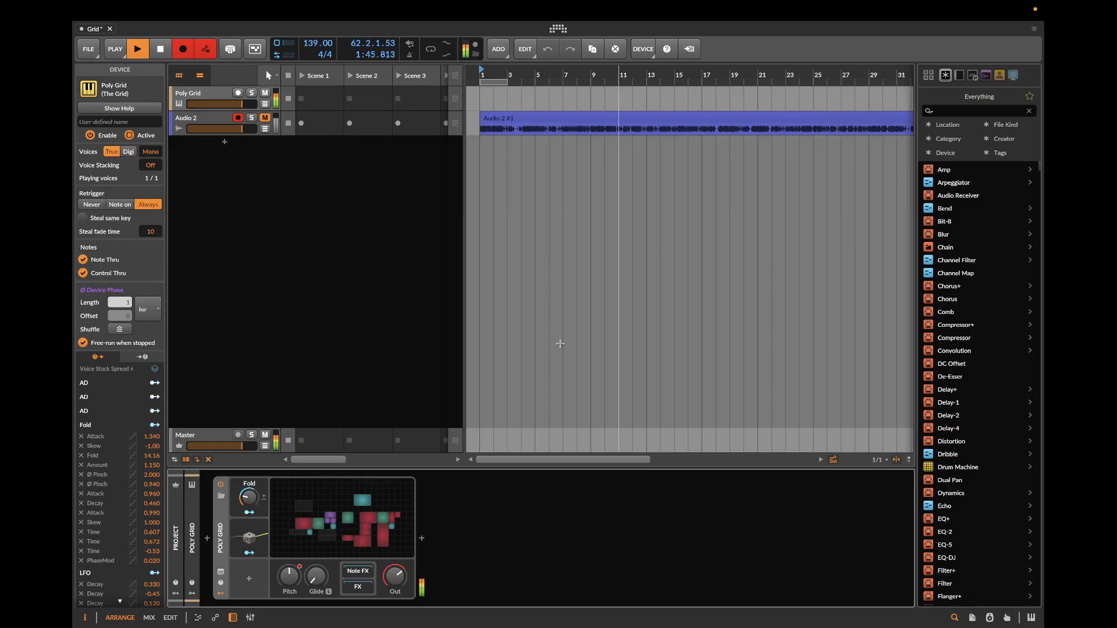
{"action": "left_click_drag", "start_coordinate": [660, 74], "coordinate": [661, 152]}
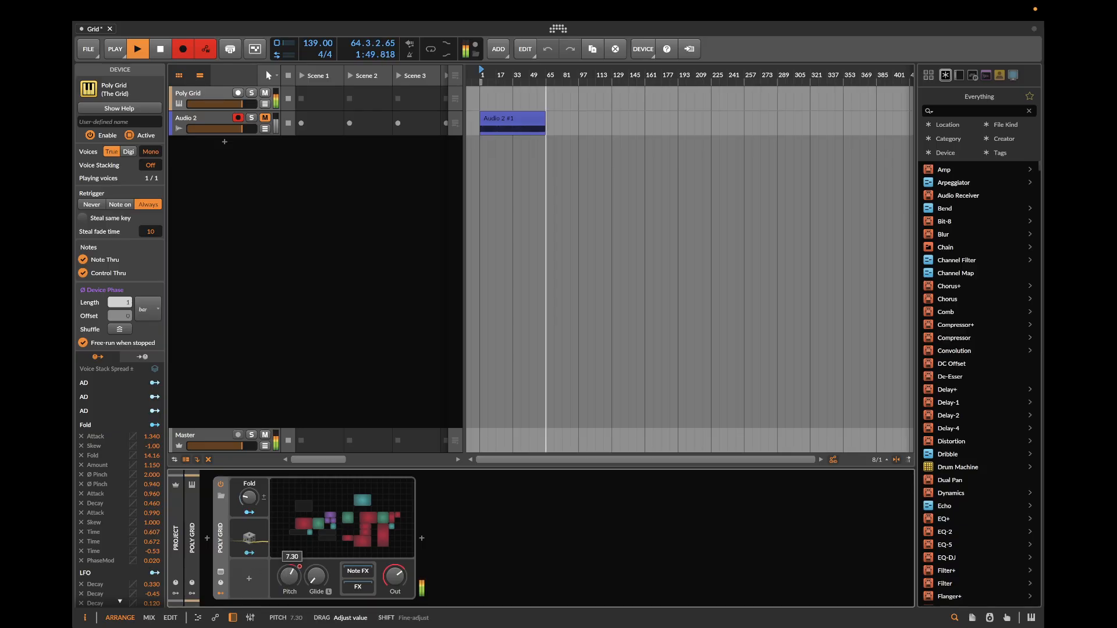
{"action": "left_click_drag", "start_coordinate": [289, 576], "coordinate": [289, 578]}
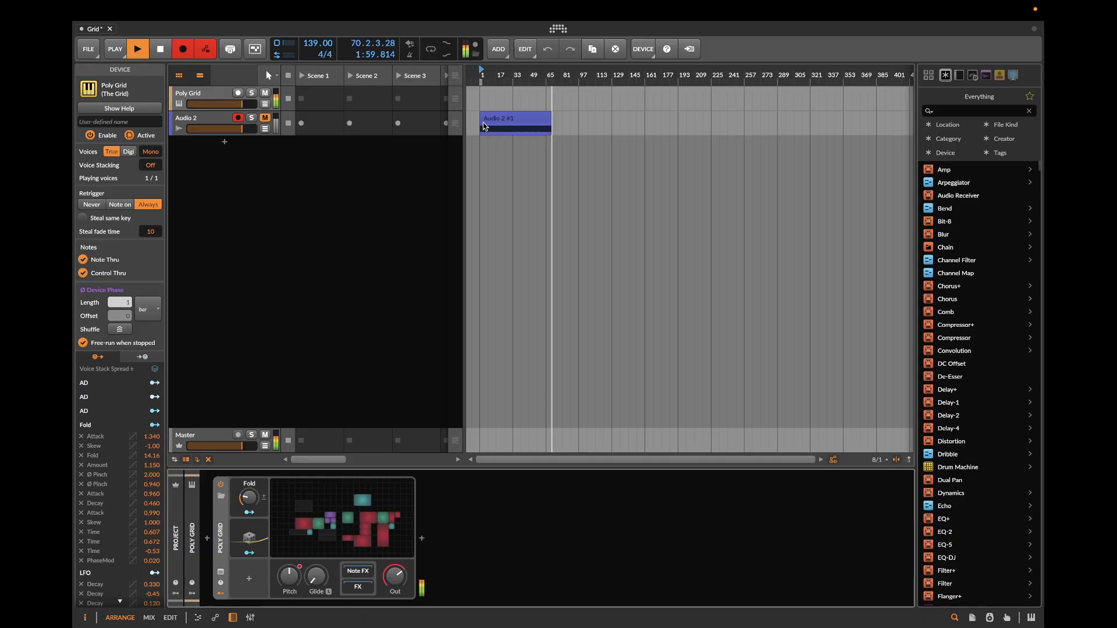
- Stop the recording on the Audio 2 track and mute the Poly Grid track
{"action": "left_click", "coordinate": [156, 52]}
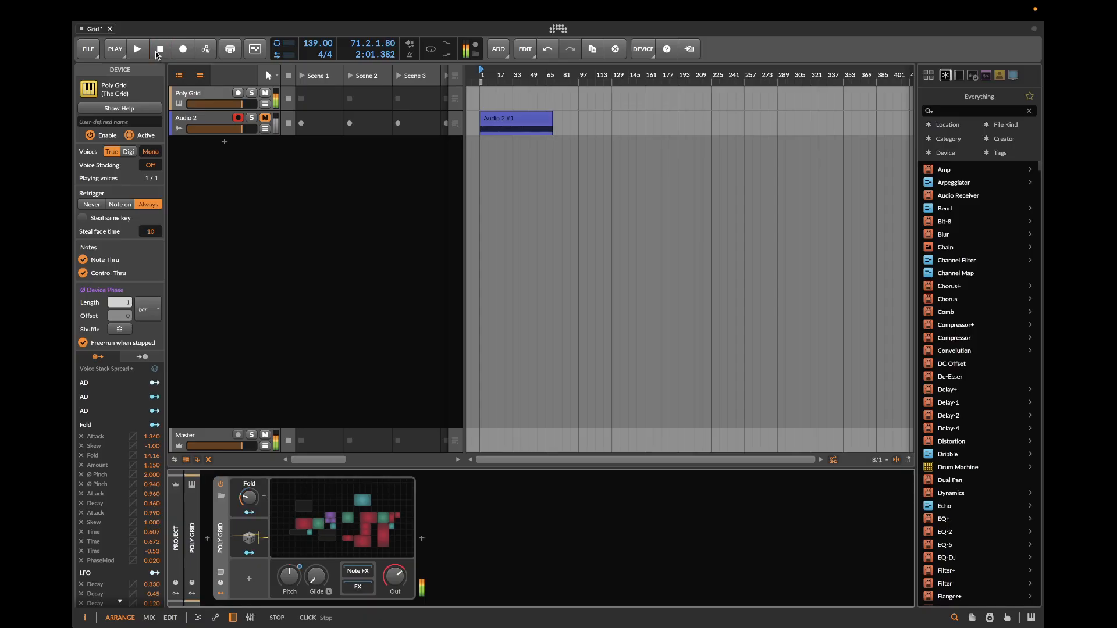
{"action": "left_click", "coordinate": [266, 93]}
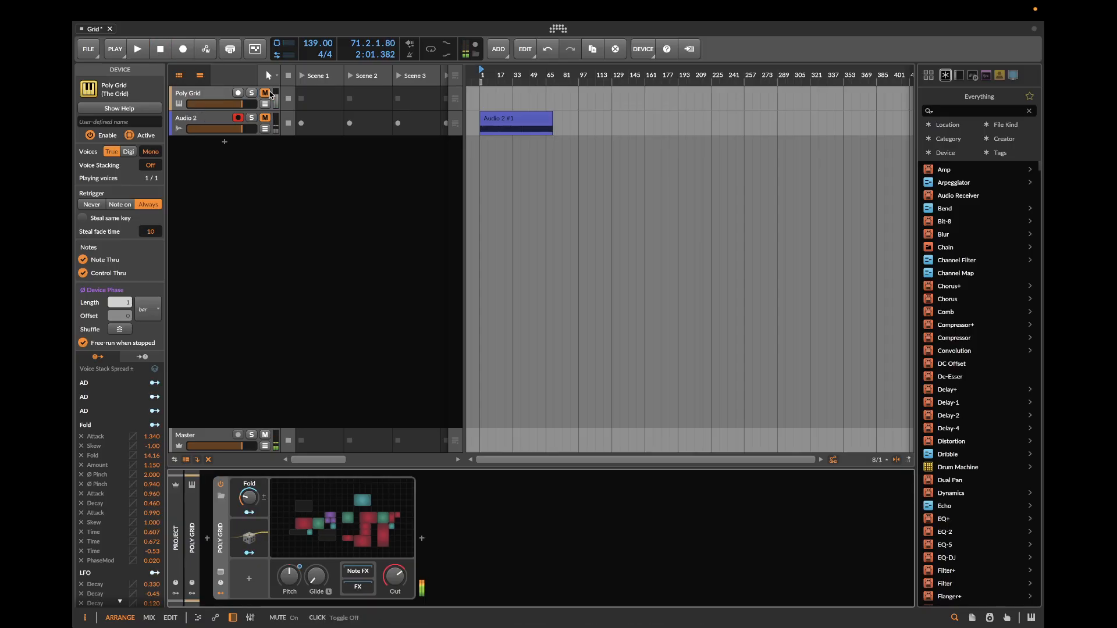